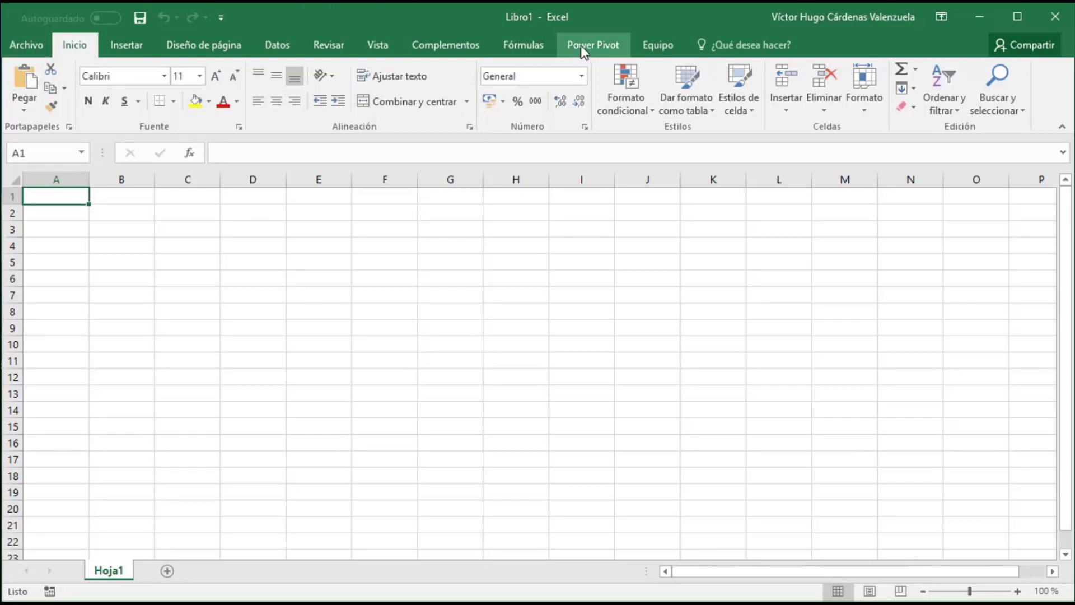
Review the COM add-ins list in Excel Options, then close it
{"action": "left_click", "coordinate": [28, 48]}
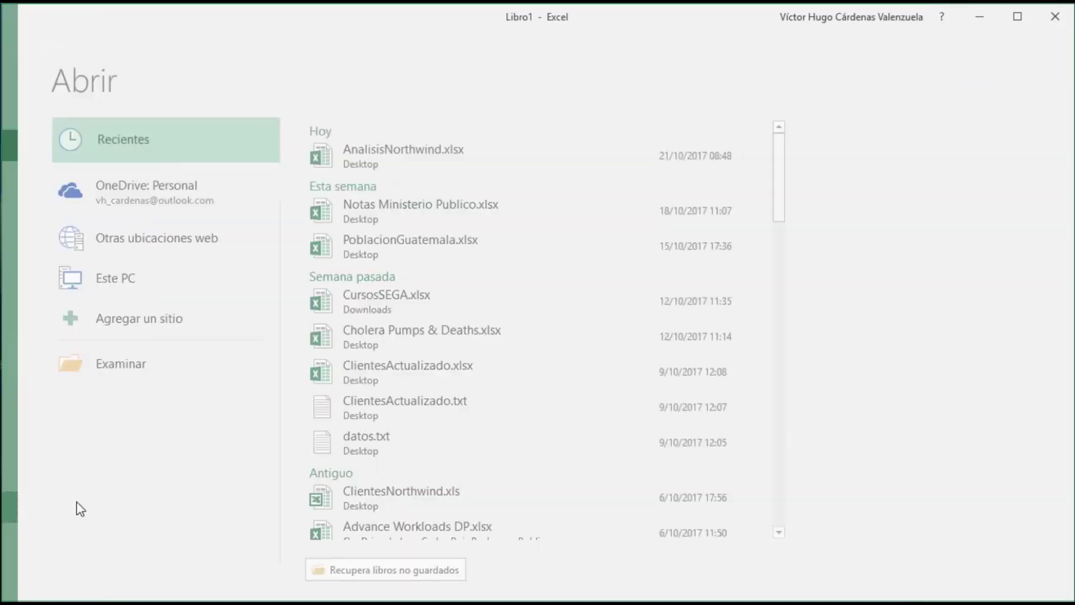
{"action": "left_click", "coordinate": [80, 508]}
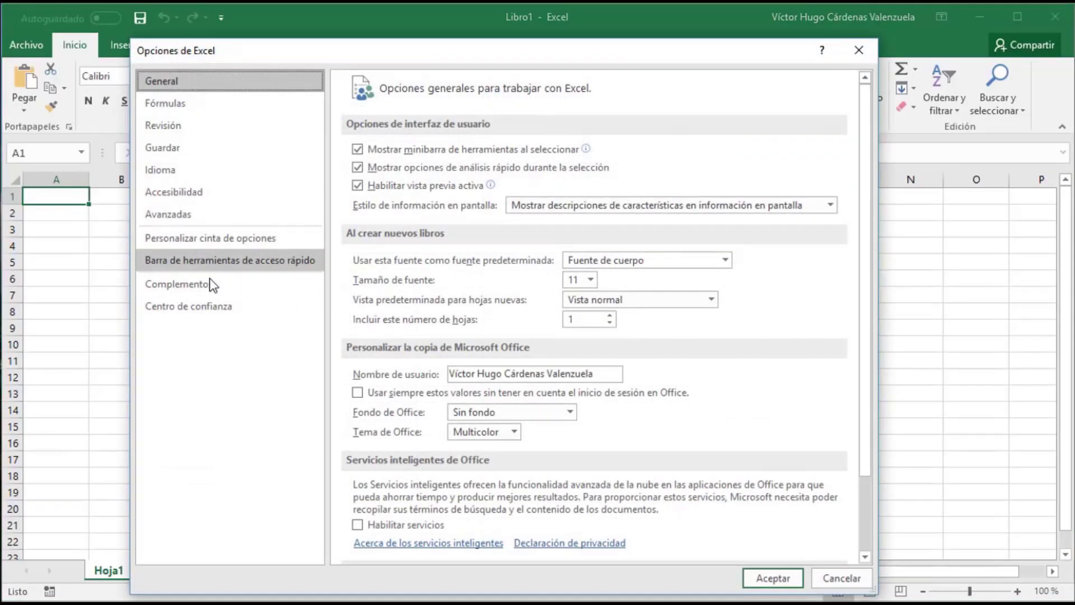
{"action": "left_click", "coordinate": [209, 283]}
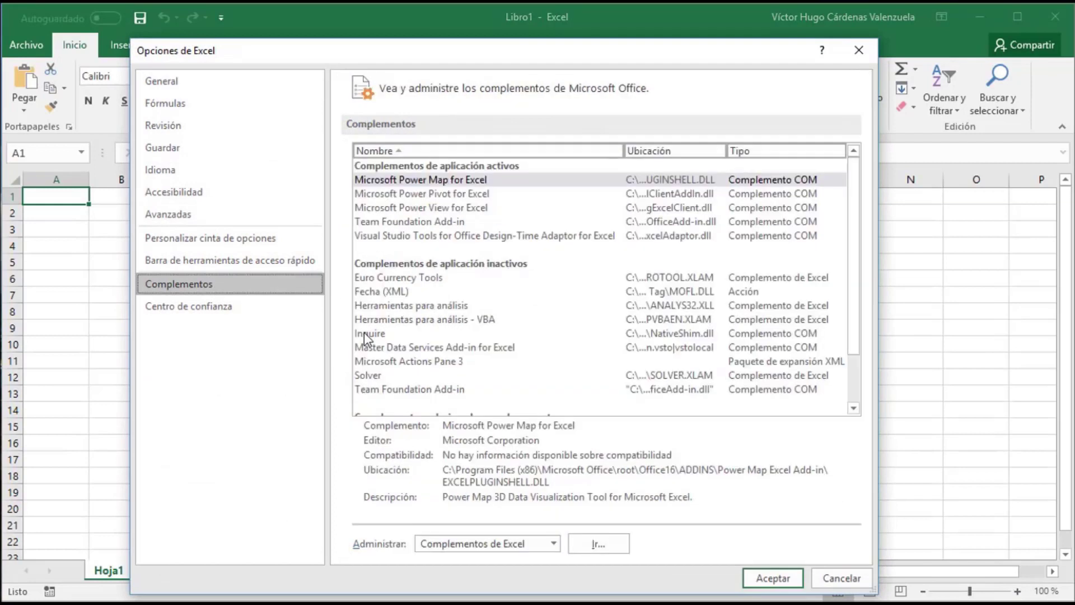
{"action": "left_click", "coordinate": [555, 544]}
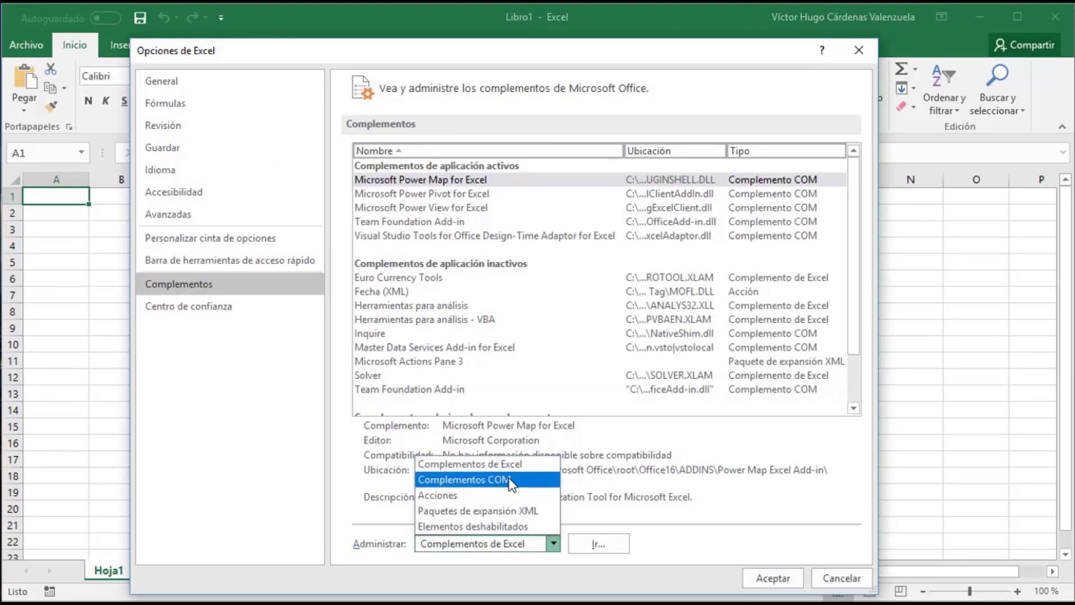
{"action": "left_click", "coordinate": [511, 480]}
{"action": "left_click", "coordinate": [595, 541]}
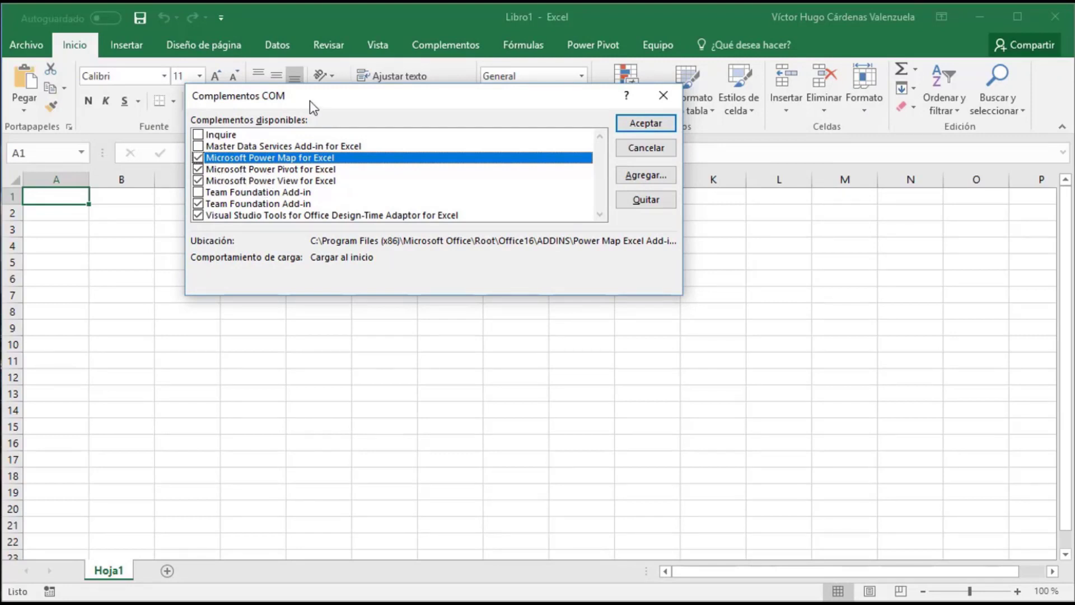
{"action": "left_click_drag", "start_coordinate": [310, 100], "coordinate": [345, 171]}
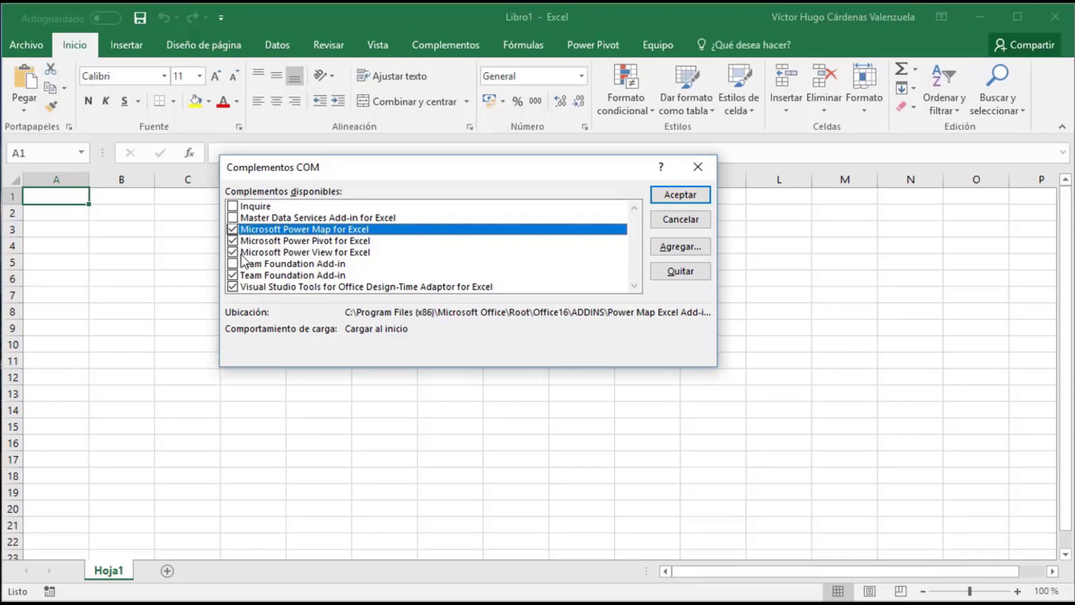
{"action": "left_click", "coordinate": [680, 195]}
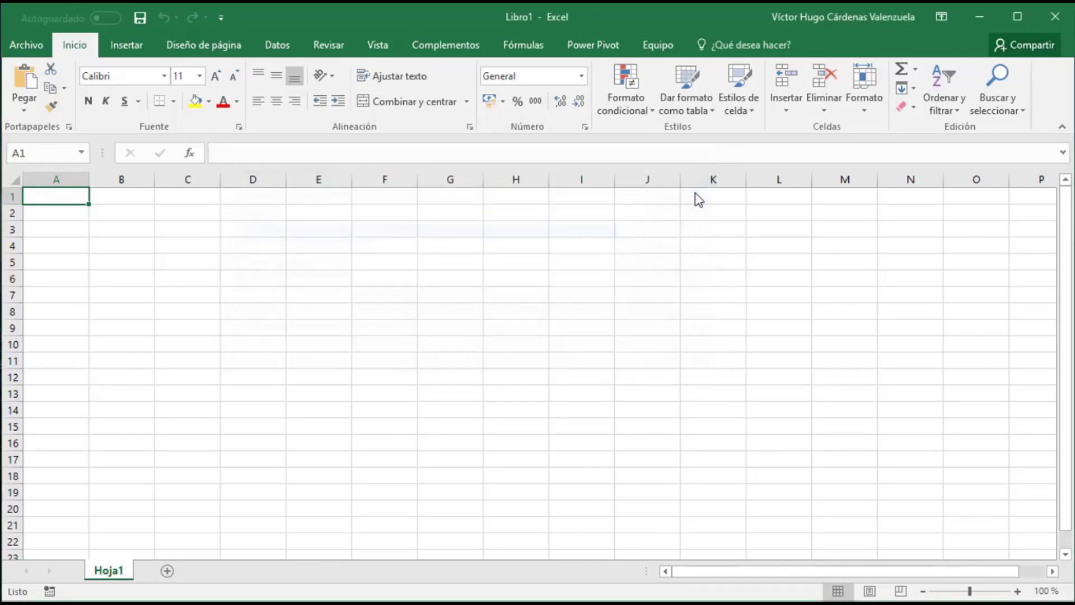
Launch the Power Pivot window via Administrar, then move and widen it across most of the screen
{"action": "left_click", "coordinate": [594, 44]}
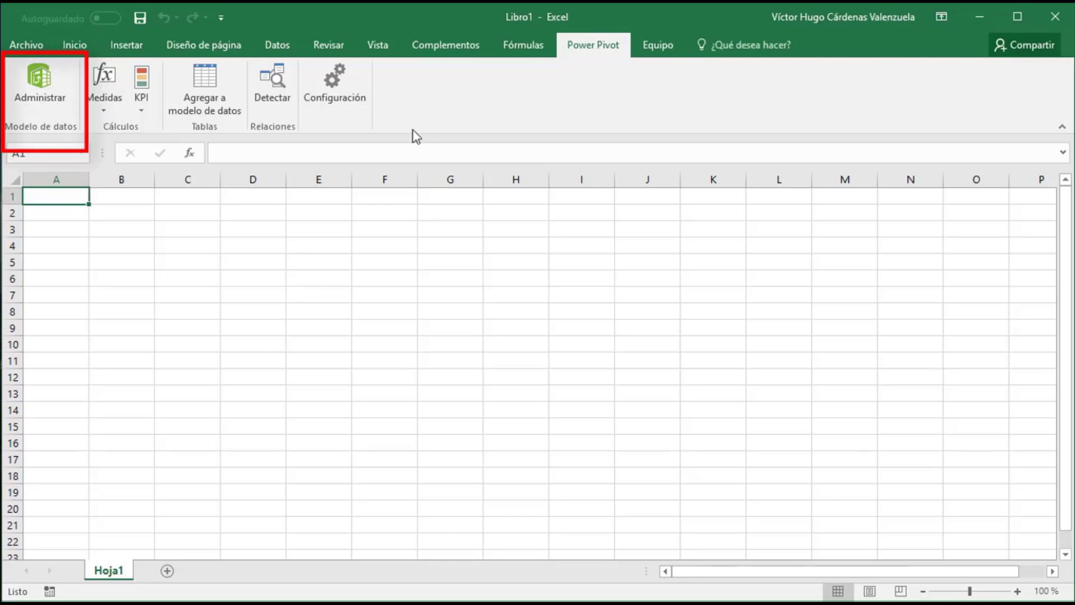
{"action": "left_click", "coordinate": [44, 116]}
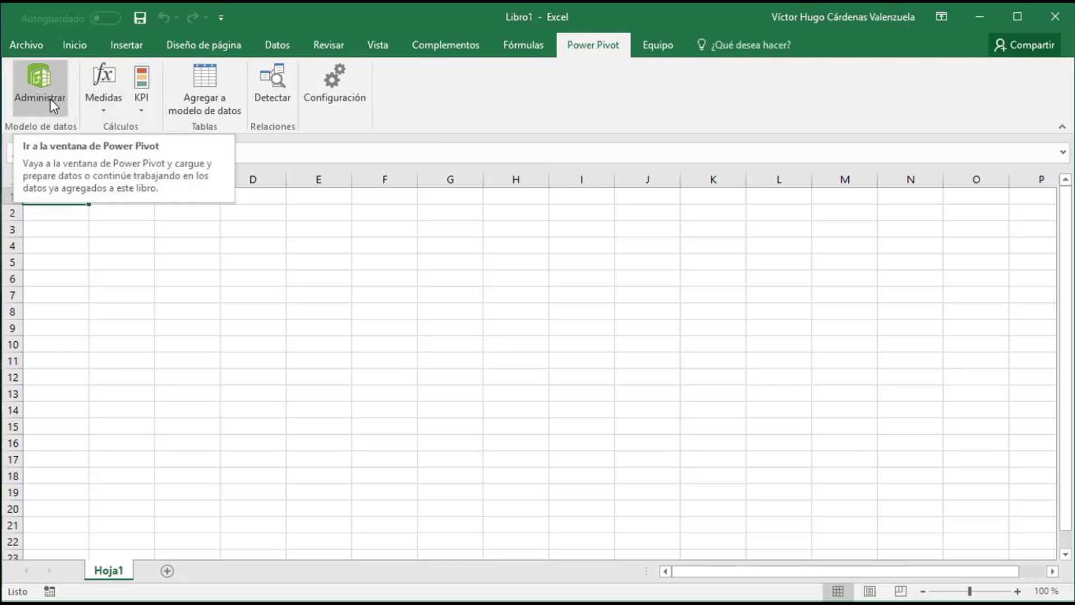
{"action": "left_click", "coordinate": [52, 98]}
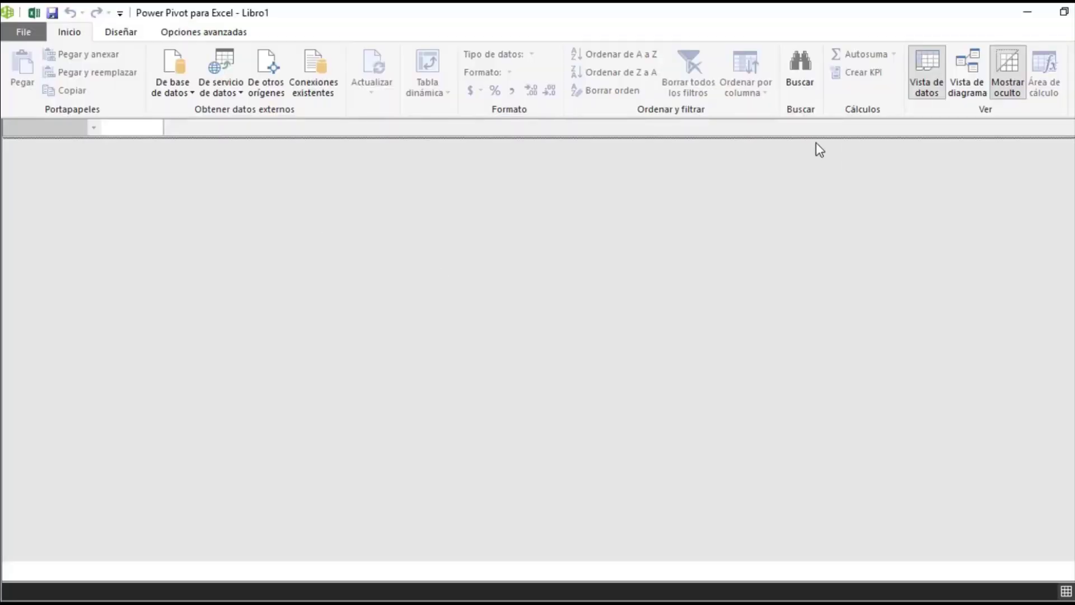
{"action": "left_click", "coordinate": [1064, 11]}
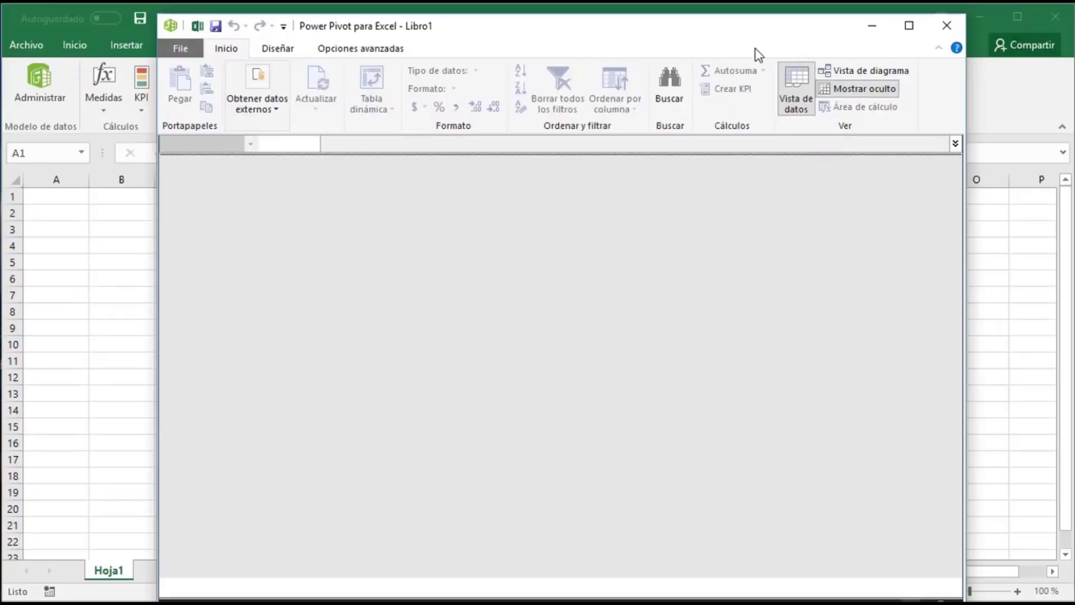
{"action": "left_click_drag", "start_coordinate": [725, 28], "coordinate": [572, 27]}
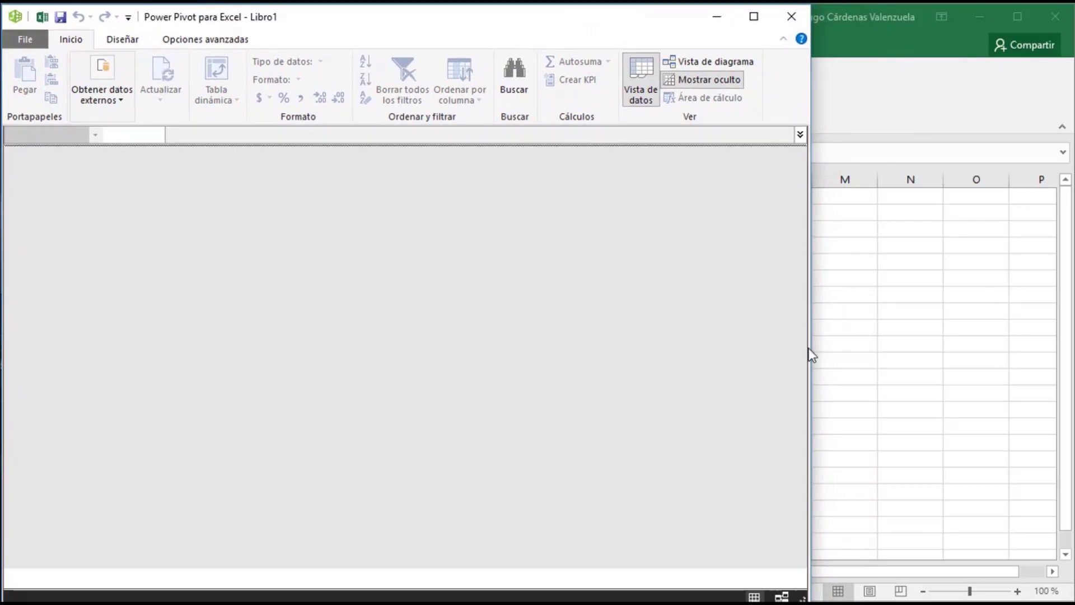
{"action": "left_click_drag", "start_coordinate": [812, 346], "coordinate": [1065, 340]}
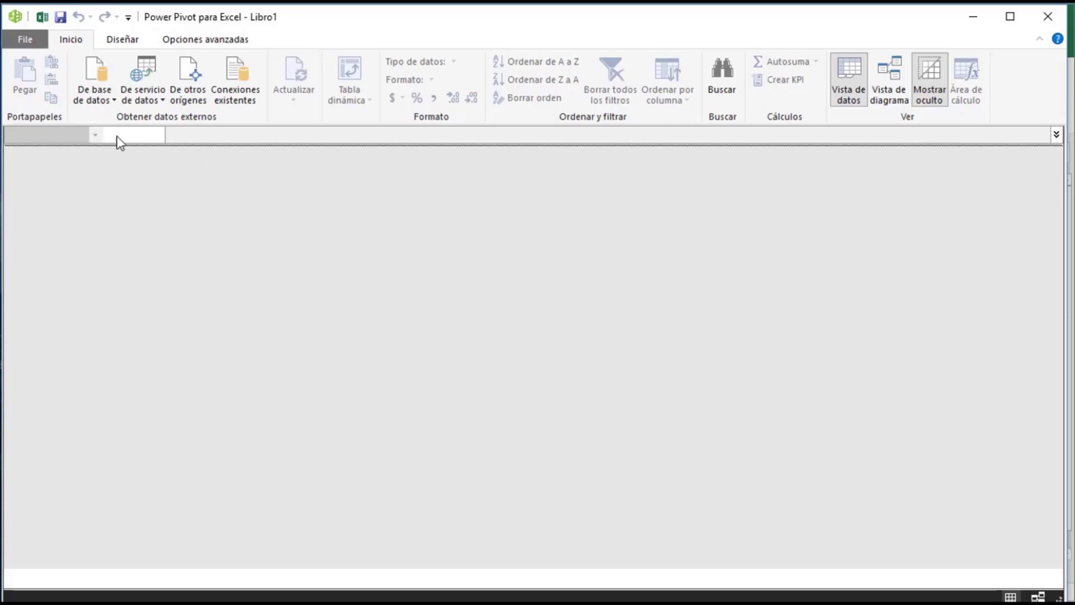
Try the Oracle source in the Table Import Wizard, cancel, and reopen the De base de datos list
{"action": "left_click", "coordinate": [99, 106]}
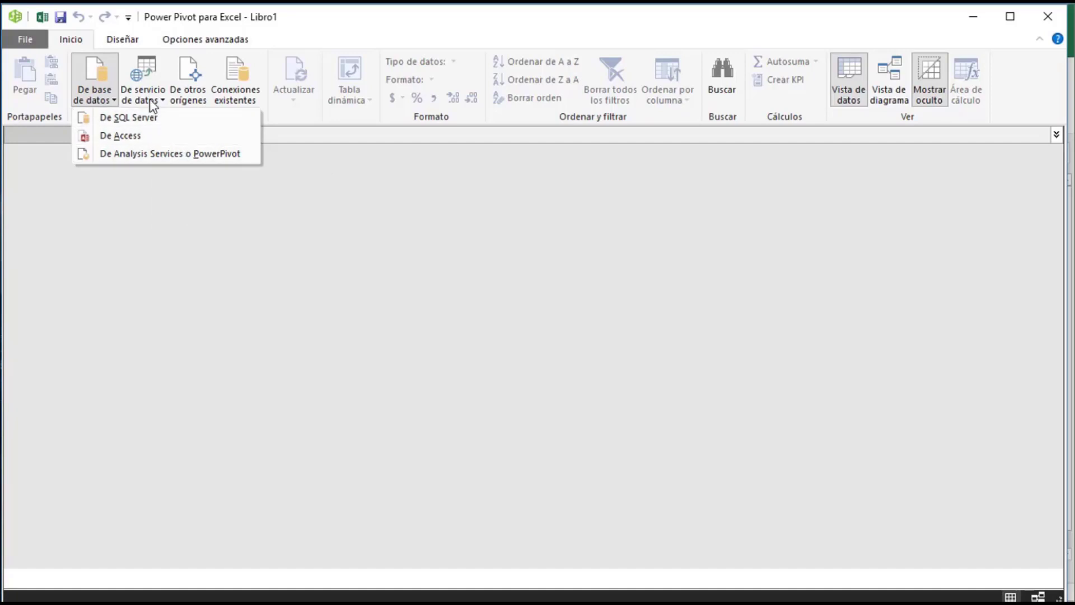
{"action": "left_click", "coordinate": [192, 87]}
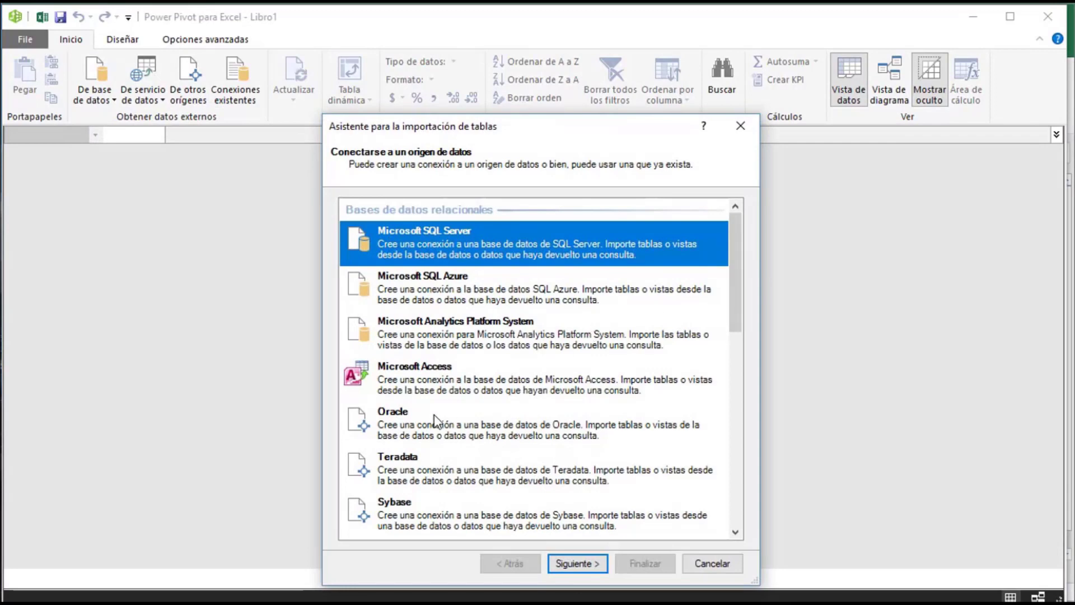
{"action": "left_click", "coordinate": [425, 420]}
{"action": "mouse_move", "coordinate": [737, 329]}
{"action": "left_mouse_down"}
{"action": "mouse_move", "coordinate": [763, 402]}
{"action": "mouse_move", "coordinate": [747, 487]}
{"action": "left_mouse_up"}
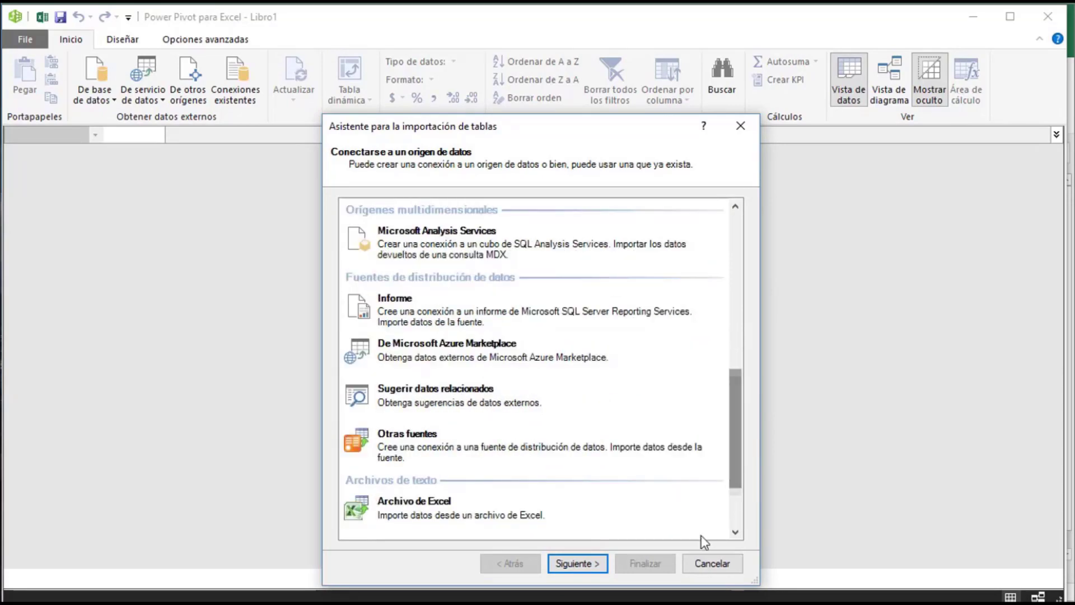
{"action": "left_click", "coordinate": [717, 564]}
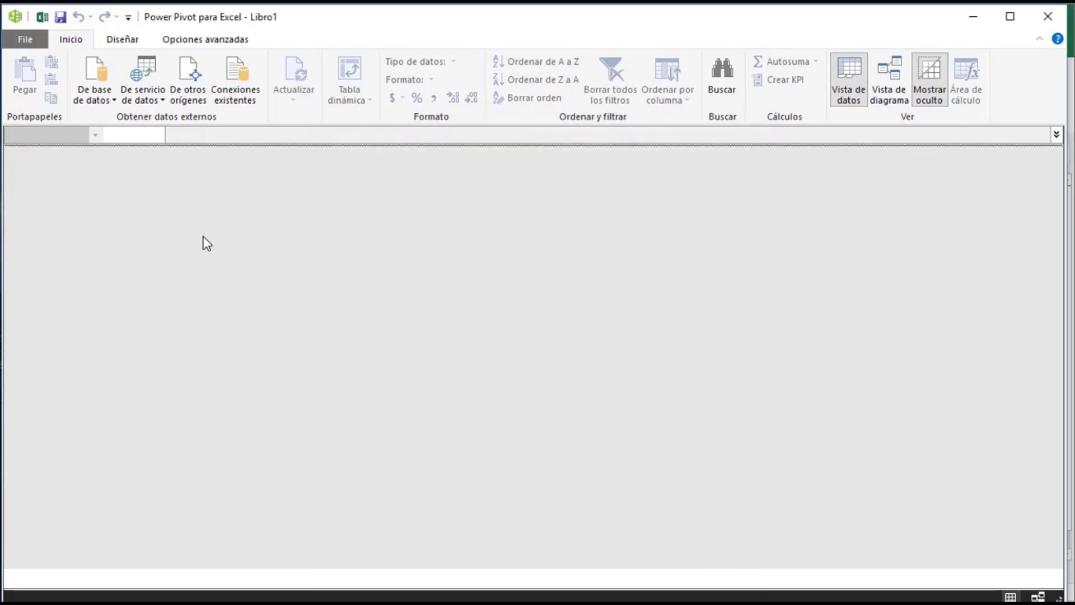
{"action": "left_click", "coordinate": [106, 100]}
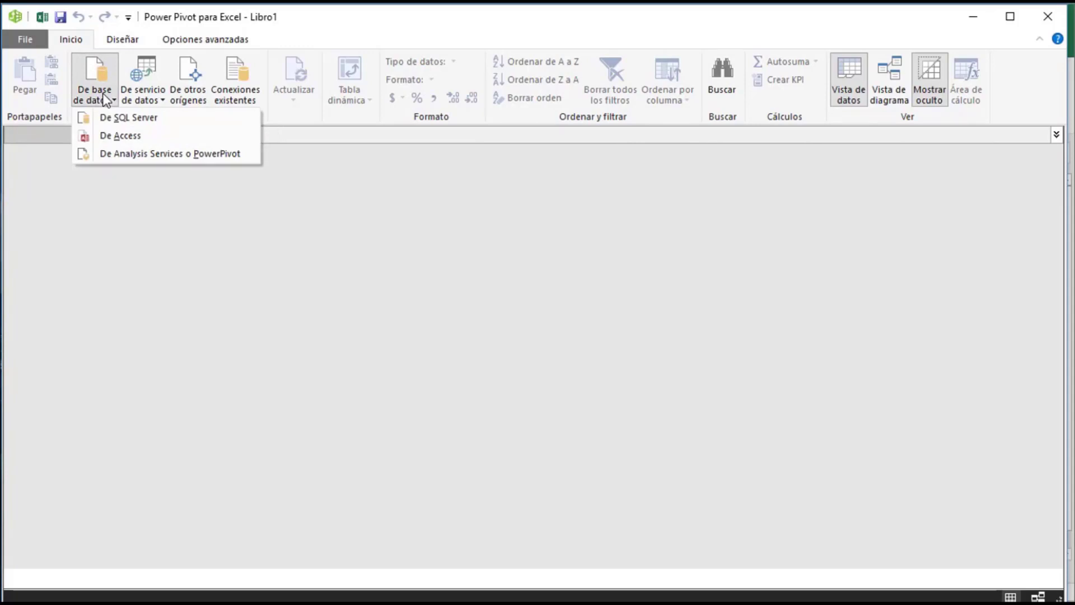
Connect SQL Server import to localhost's Northwind database, test the connection successfully, and continue
{"action": "left_click", "coordinate": [149, 122]}
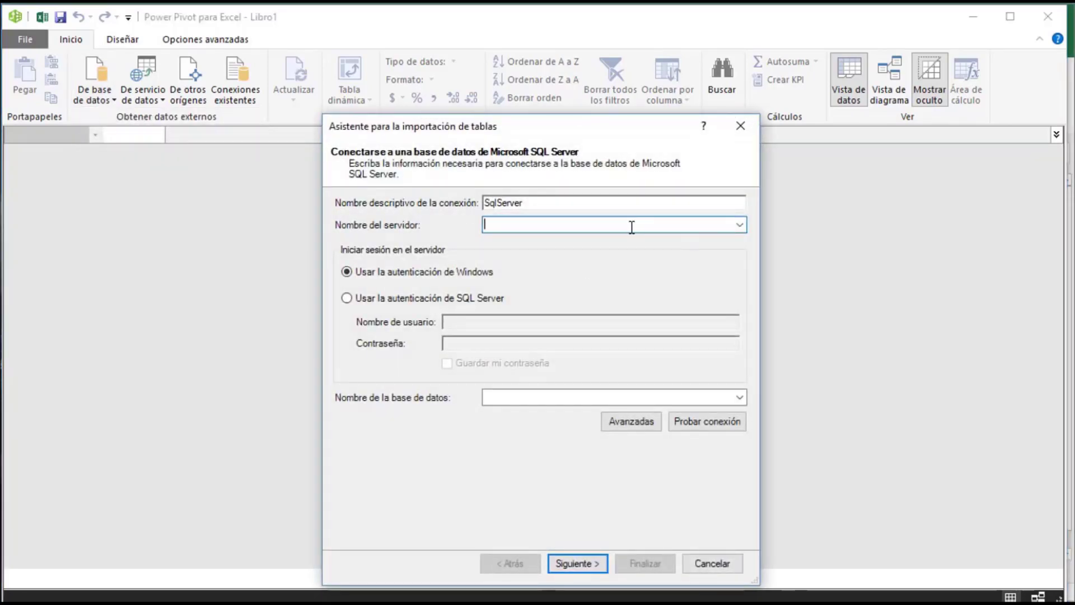
{"action": "type", "text": "loc"}
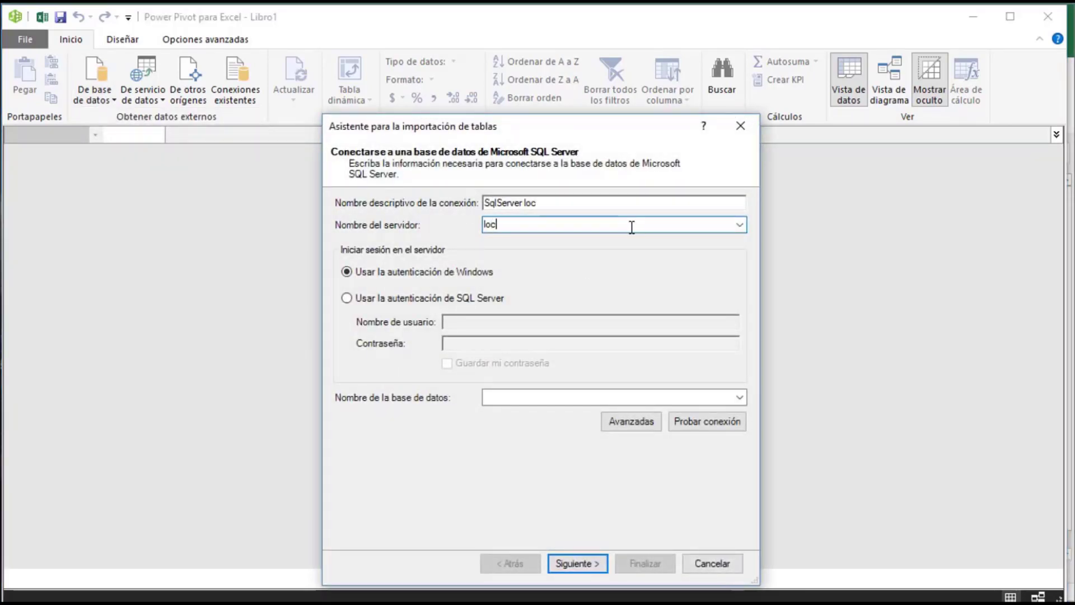
{"action": "type", "text": "alhost"}
{"action": "left_click", "coordinate": [738, 398]}
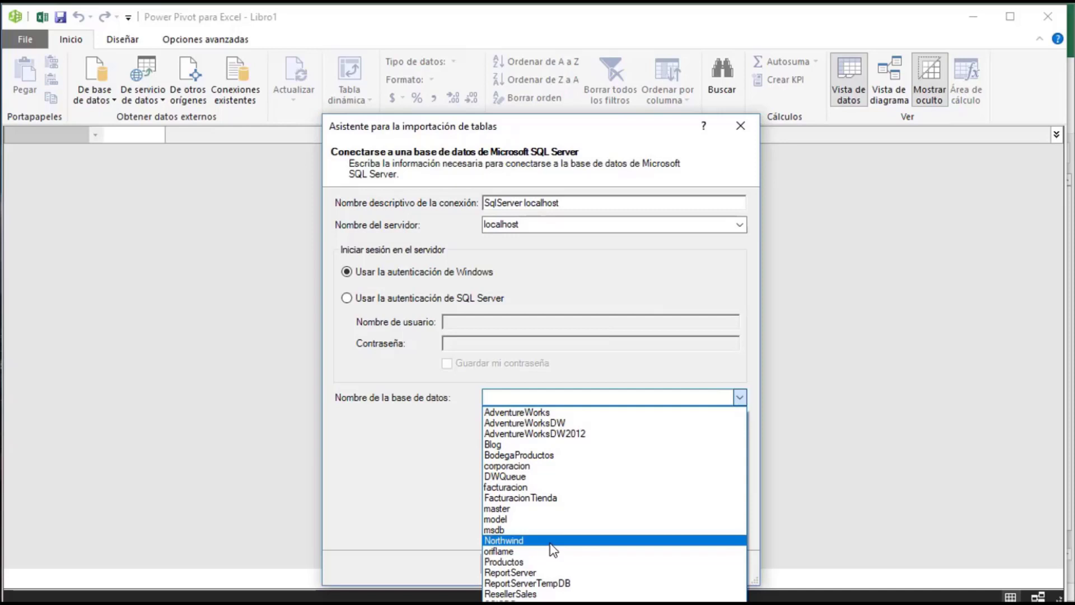
{"action": "left_click", "coordinate": [550, 542]}
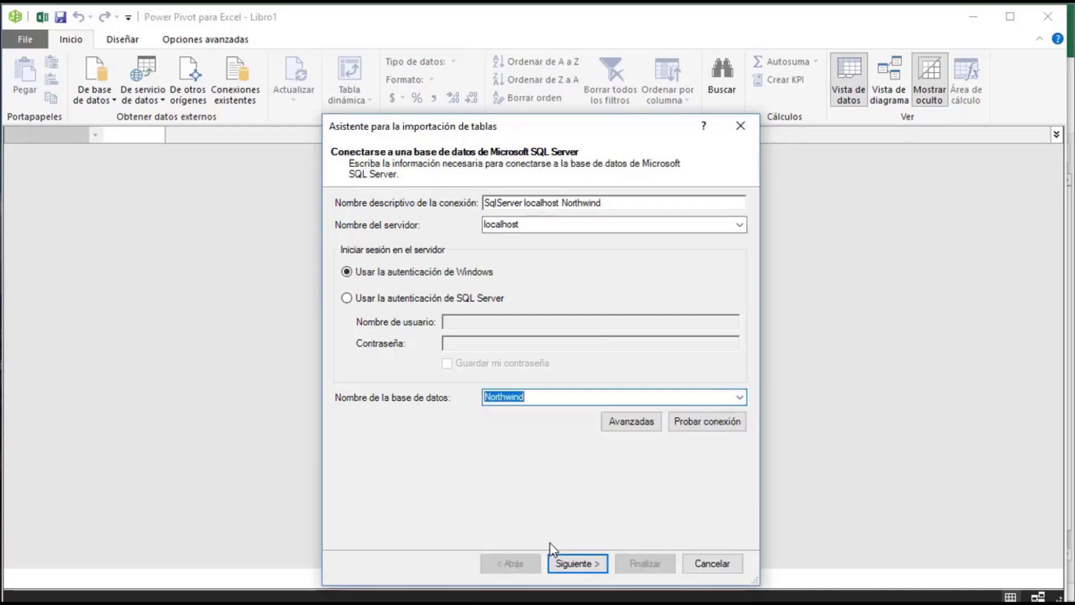
{"action": "left_click", "coordinate": [708, 419]}
{"action": "left_click", "coordinate": [557, 373]}
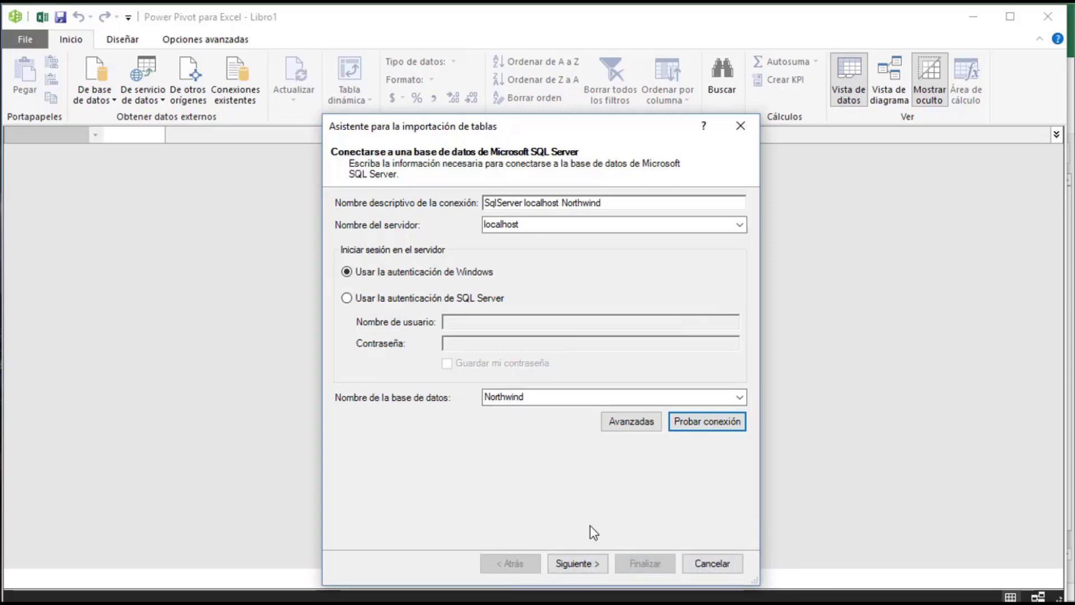
{"action": "left_click", "coordinate": [585, 567]}
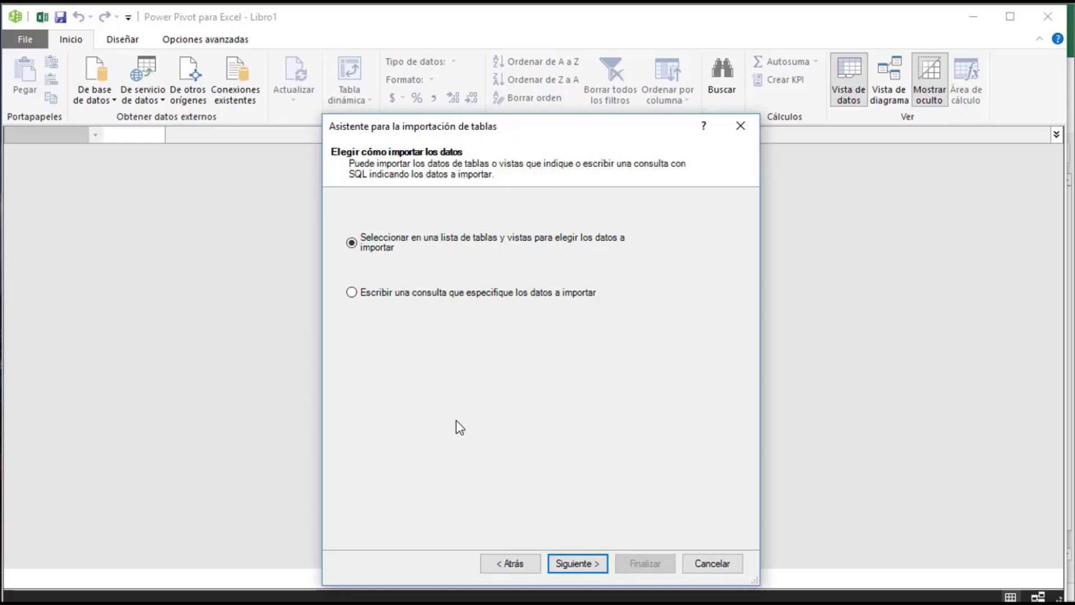
Compare the custom SQL query and table-list options, then step back to the connection page
{"action": "left_click", "coordinate": [413, 293]}
{"action": "left_click", "coordinate": [577, 565]}
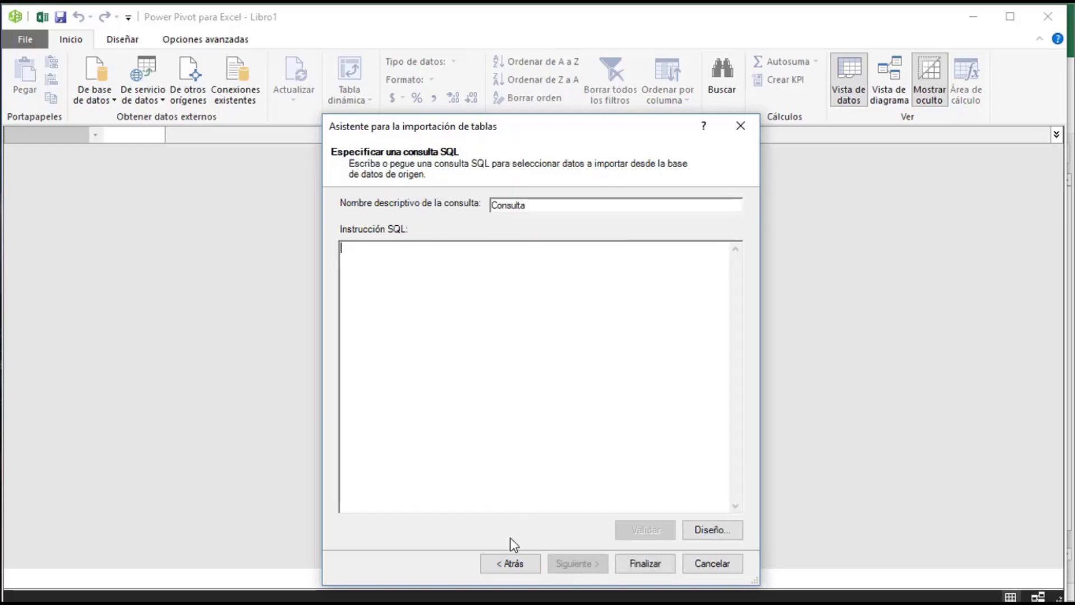
{"action": "left_click", "coordinate": [516, 564]}
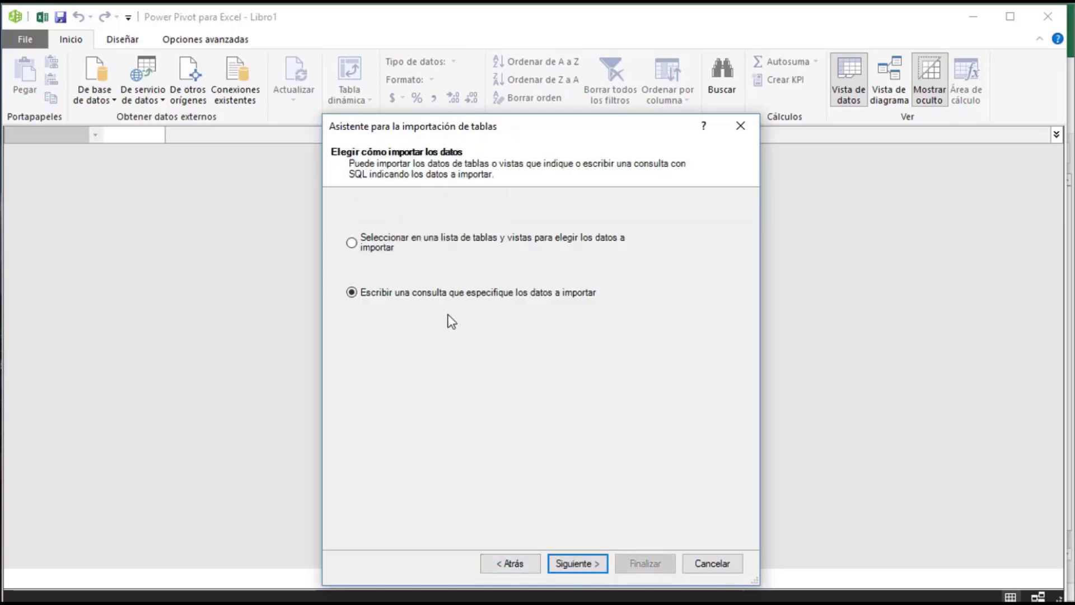
{"action": "left_click", "coordinate": [380, 250]}
{"action": "left_click", "coordinate": [580, 565]}
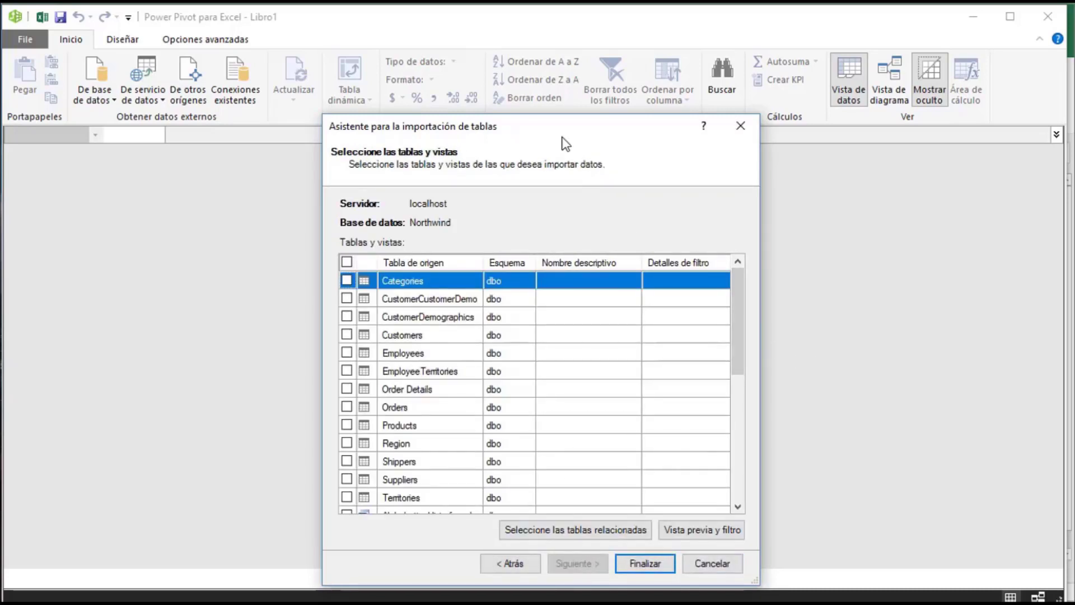
{"action": "left_click_drag", "start_coordinate": [565, 144], "coordinate": [550, 111]}
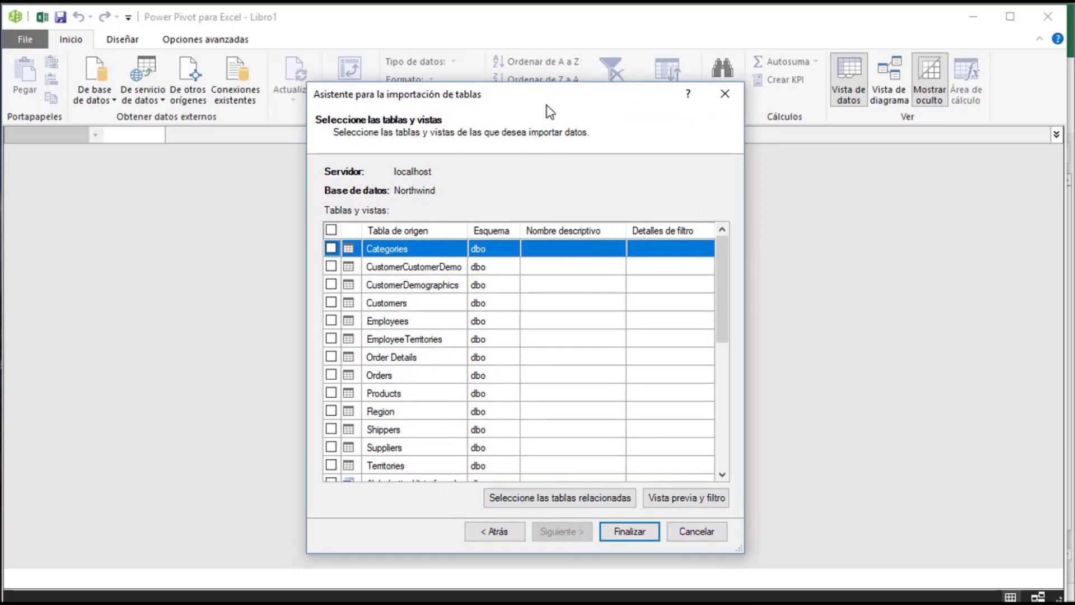
{"action": "left_click", "coordinate": [505, 532]}
{"action": "left_click", "coordinate": [505, 537]}
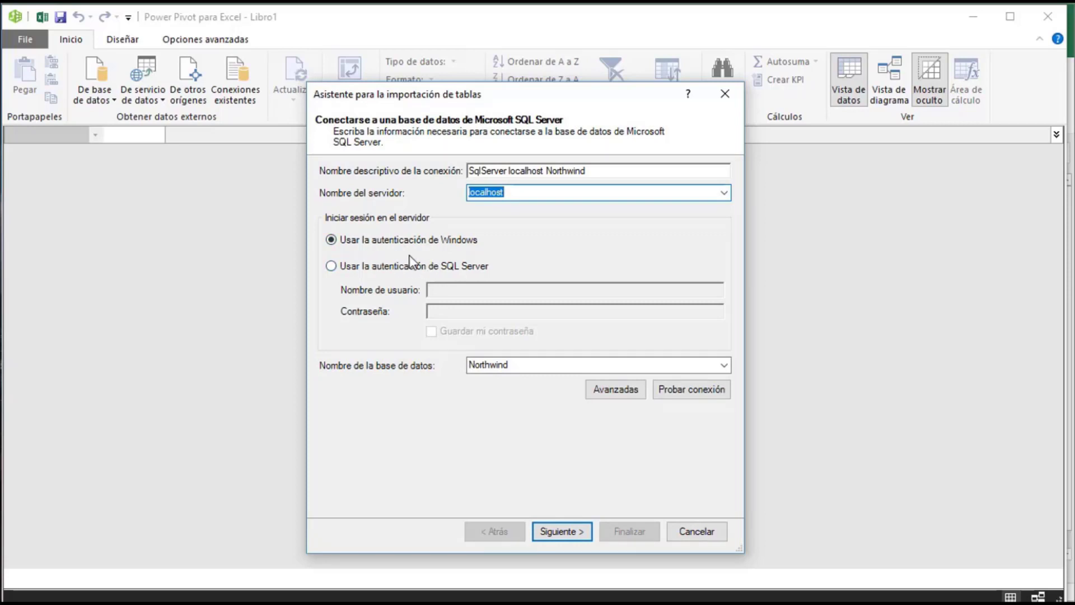
Keep Windows authentication and advance through 'Seleccionar en una lista de tablas y vistas' to the table list
{"action": "left_click", "coordinate": [386, 268]}
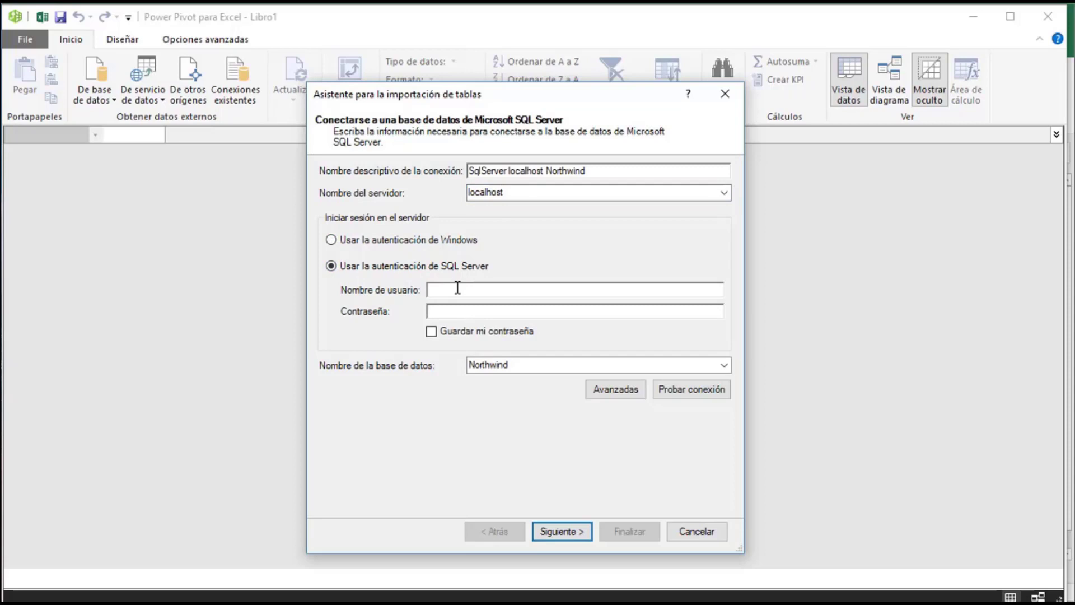
{"action": "left_click", "coordinate": [358, 241]}
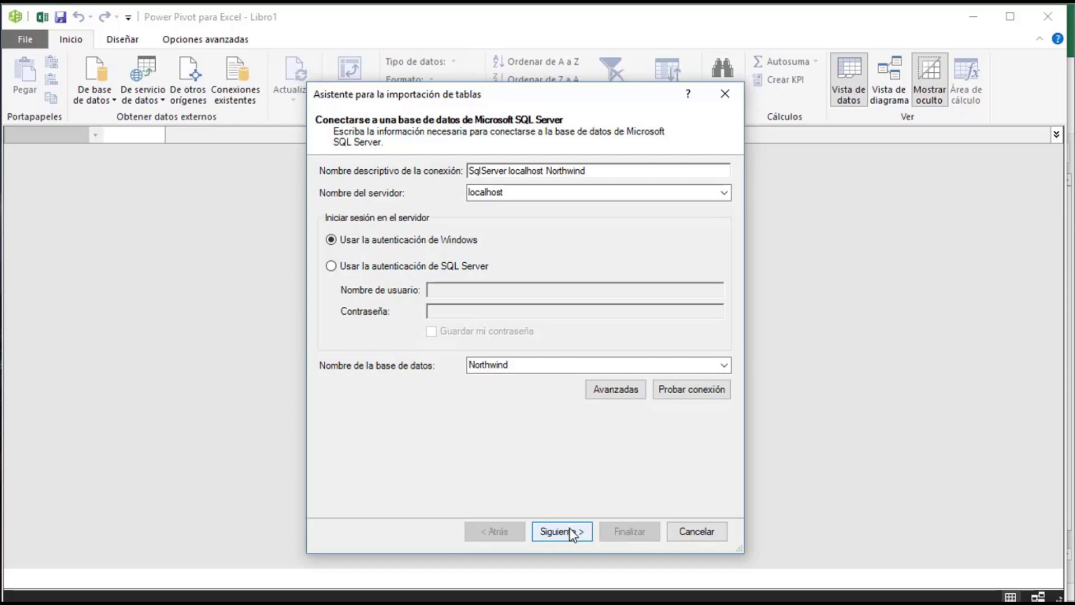
{"action": "left_click", "coordinate": [569, 528]}
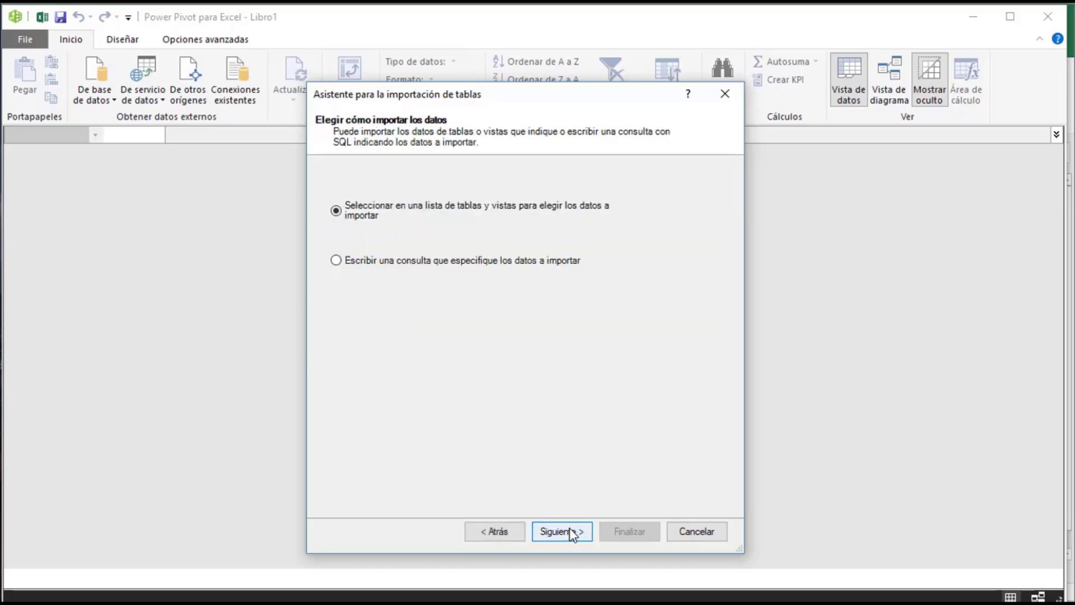
{"action": "left_click", "coordinate": [571, 529]}
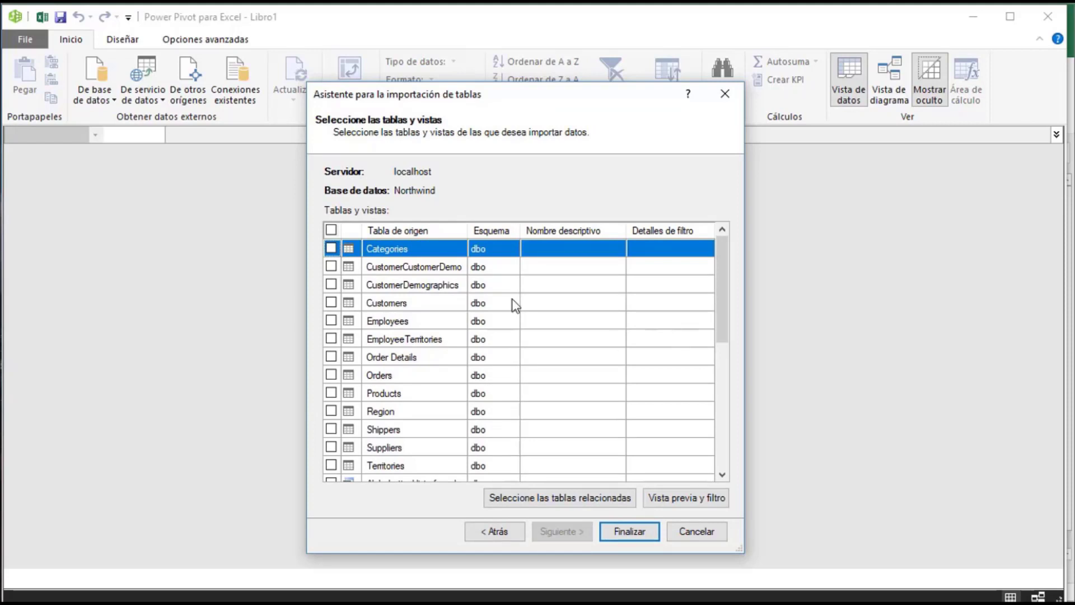
Tick Categories, Customers, Order Details, Orders, Products, Suppliers and Employees for import
{"action": "left_click", "coordinate": [331, 249]}
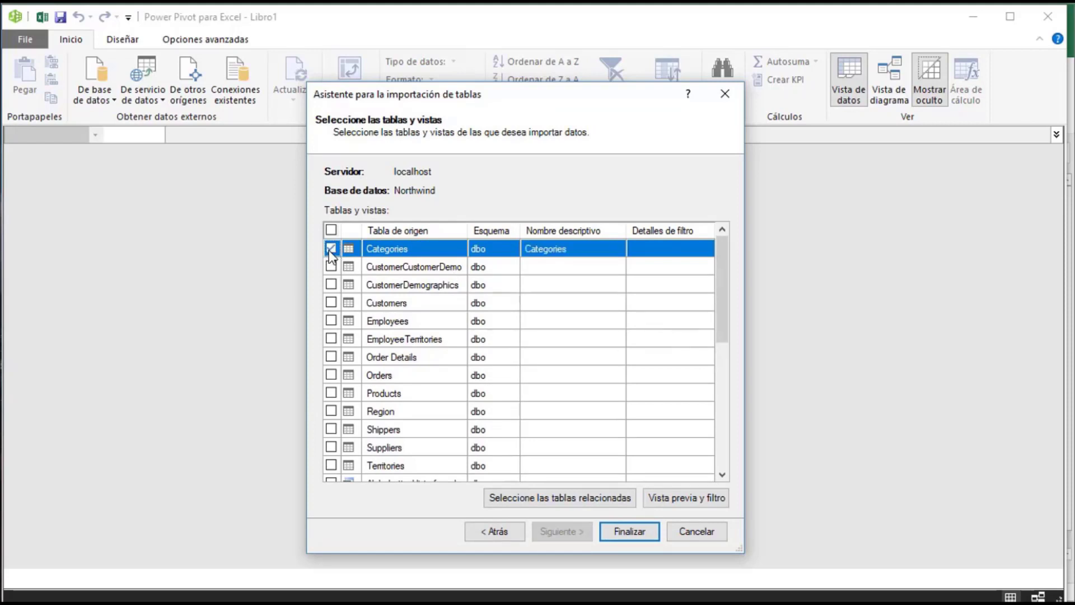
{"action": "left_click", "coordinate": [331, 303]}
{"action": "left_click", "coordinate": [331, 357]}
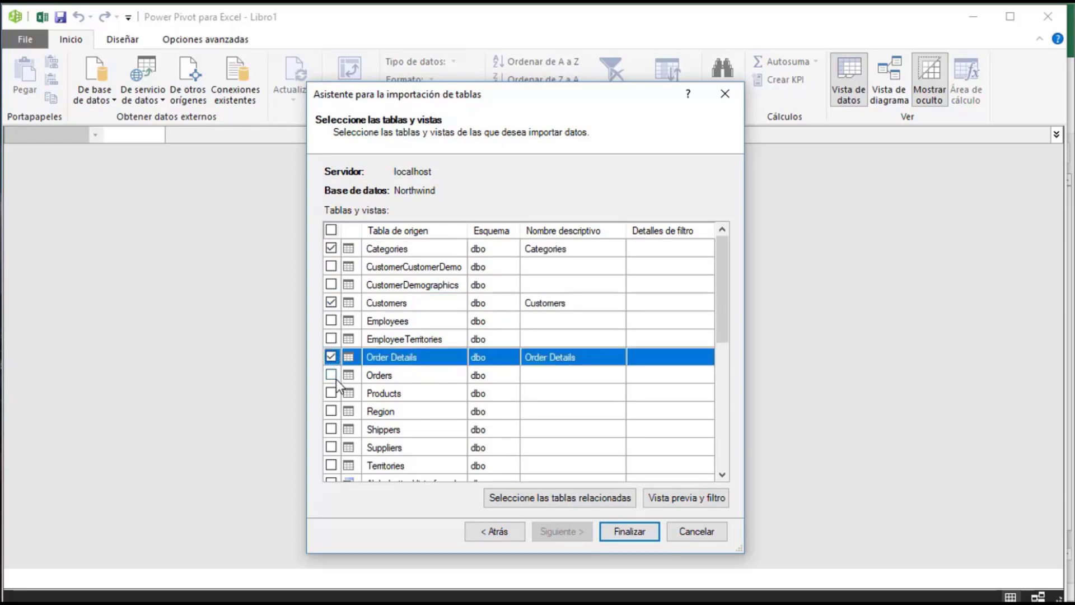
{"action": "left_click", "coordinate": [331, 375]}
{"action": "left_click", "coordinate": [330, 394]}
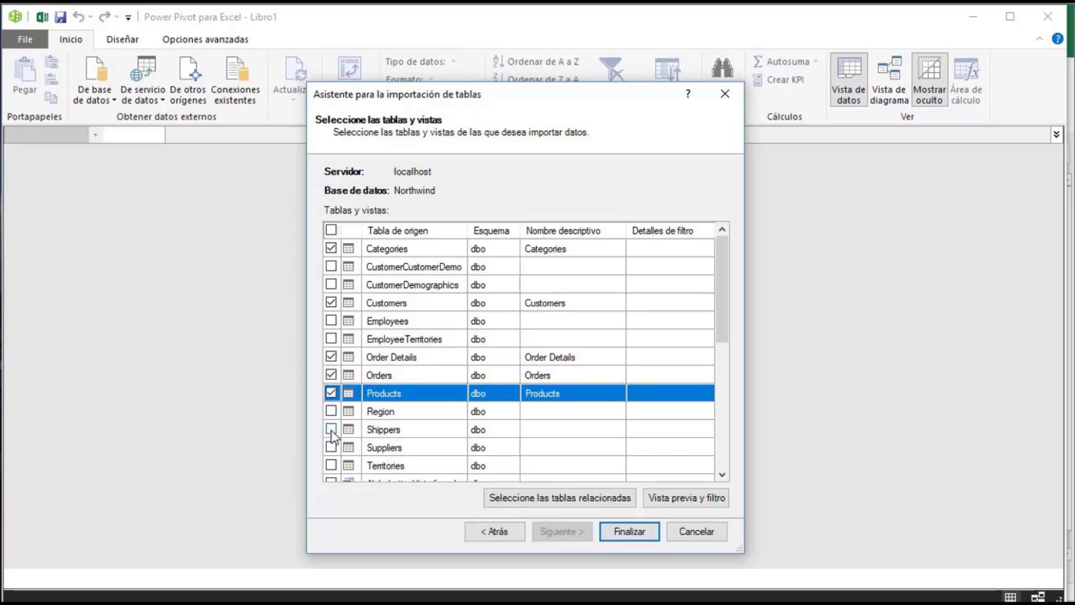
{"action": "left_click", "coordinate": [331, 447]}
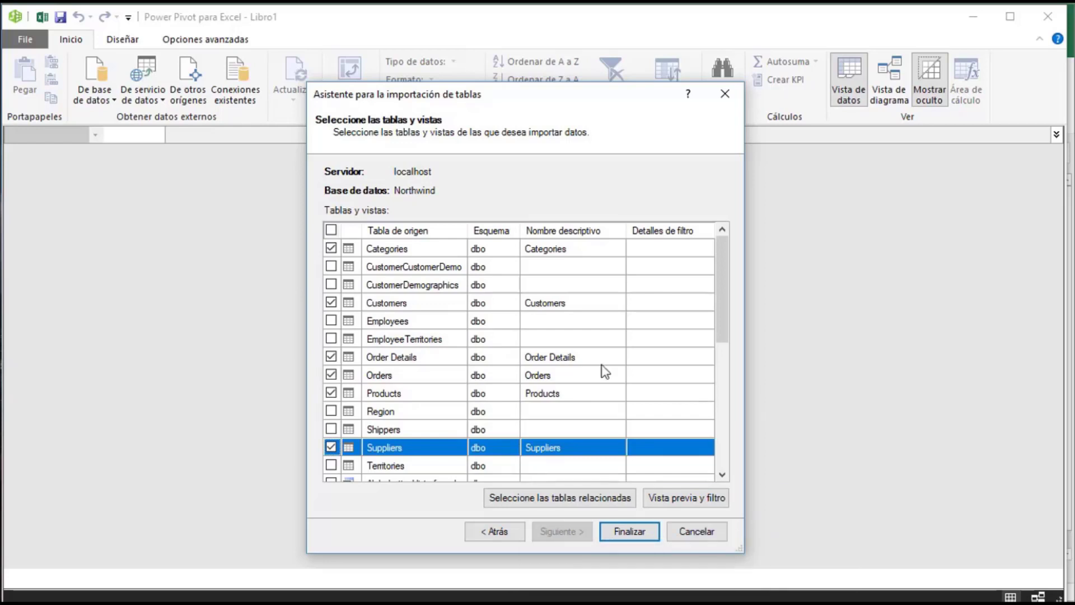
{"action": "left_click", "coordinate": [331, 320]}
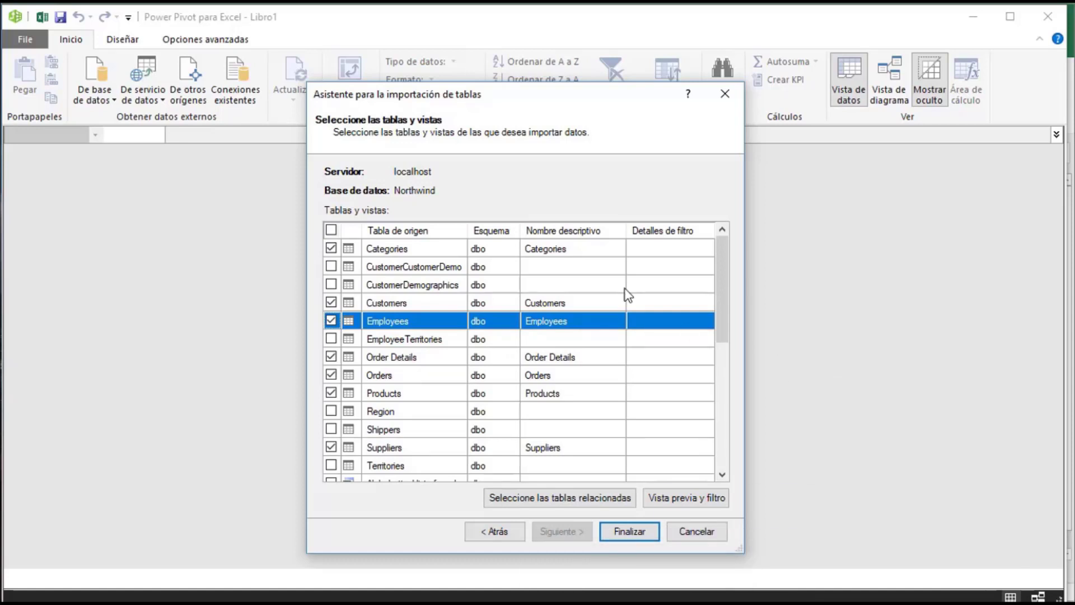
Check the friendly names for the Categories and Customers tables
{"action": "left_click", "coordinate": [579, 248]}
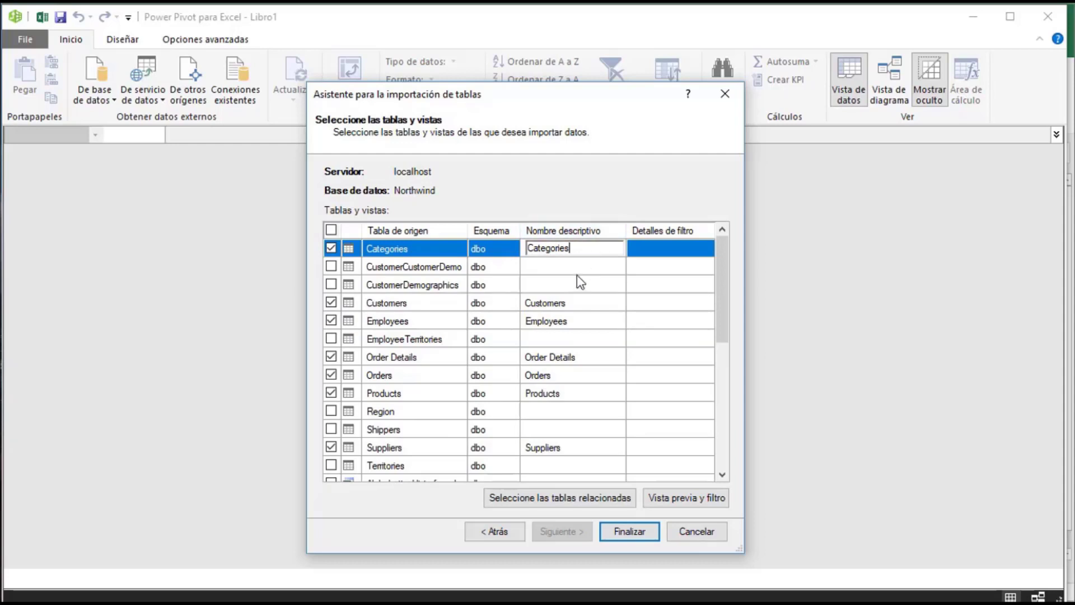
{"action": "left_click", "coordinate": [577, 302]}
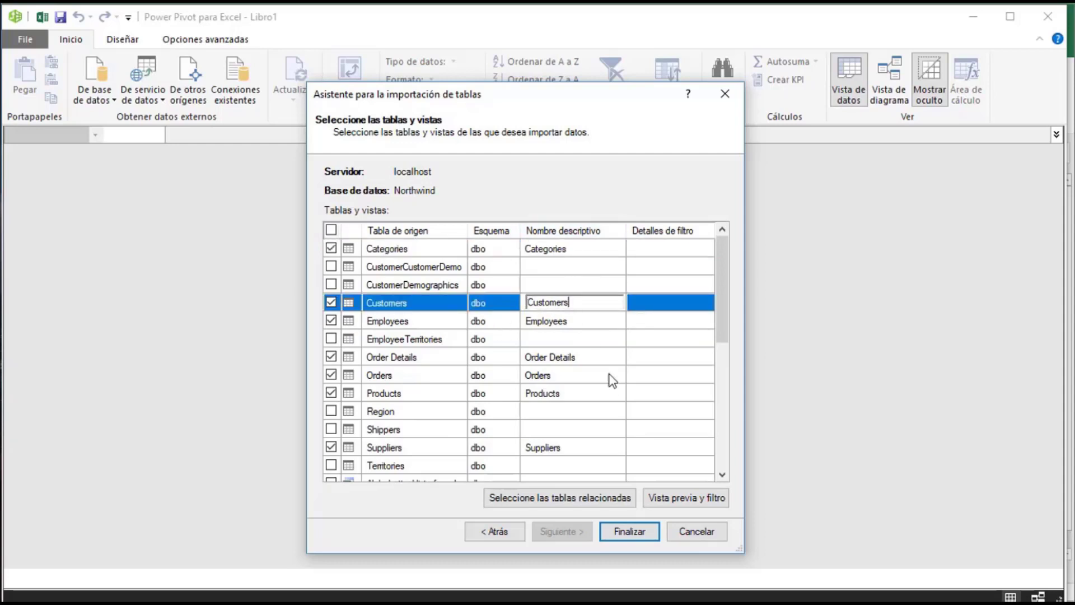
{"action": "left_click", "coordinate": [704, 501]}
Preview the Customers data, scroll right, and open the Country column's filter list
{"action": "left_click", "coordinate": [705, 500]}
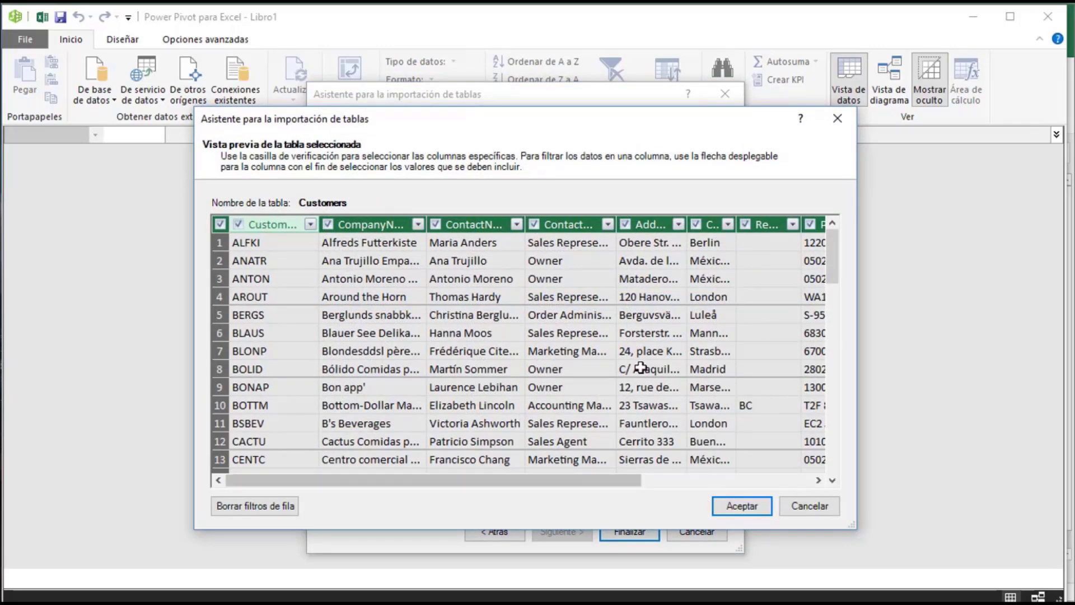
{"action": "left_click_drag", "start_coordinate": [551, 478], "coordinate": [784, 466]}
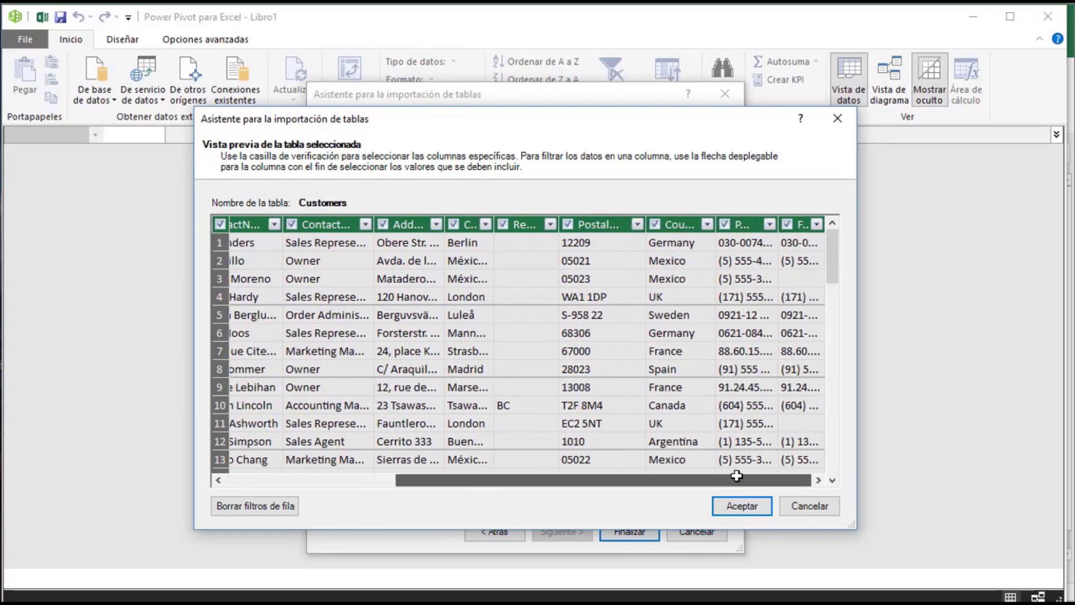
{"action": "left_click", "coordinate": [708, 225]}
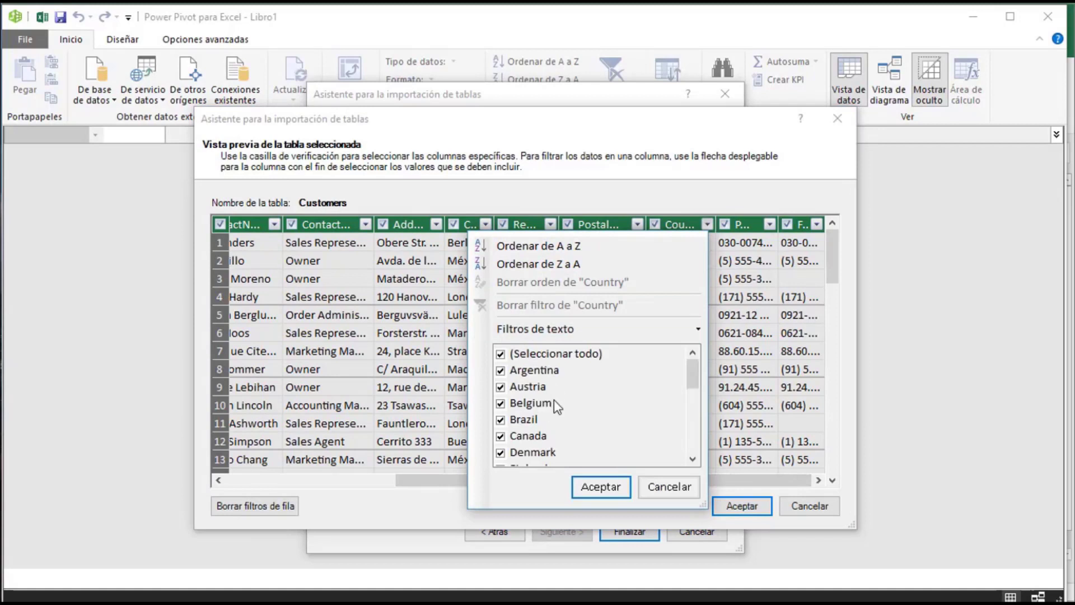
Leave the Country filter and preview unchanged, then import the seven selected tables with Finalizar
{"action": "left_click", "coordinate": [679, 487]}
{"action": "left_click", "coordinate": [805, 505]}
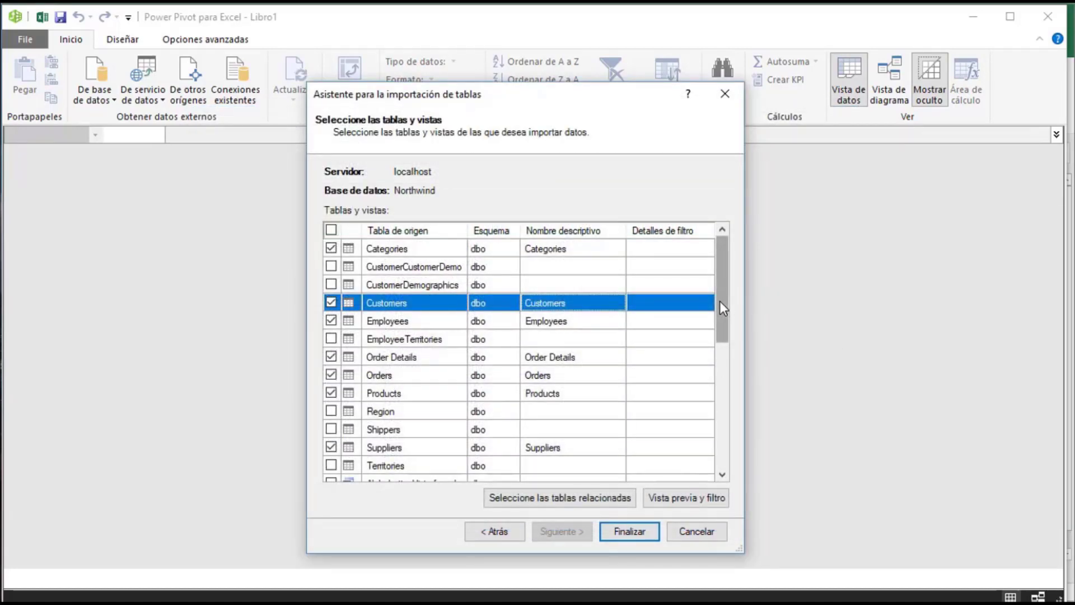
{"action": "left_click", "coordinate": [630, 532]}
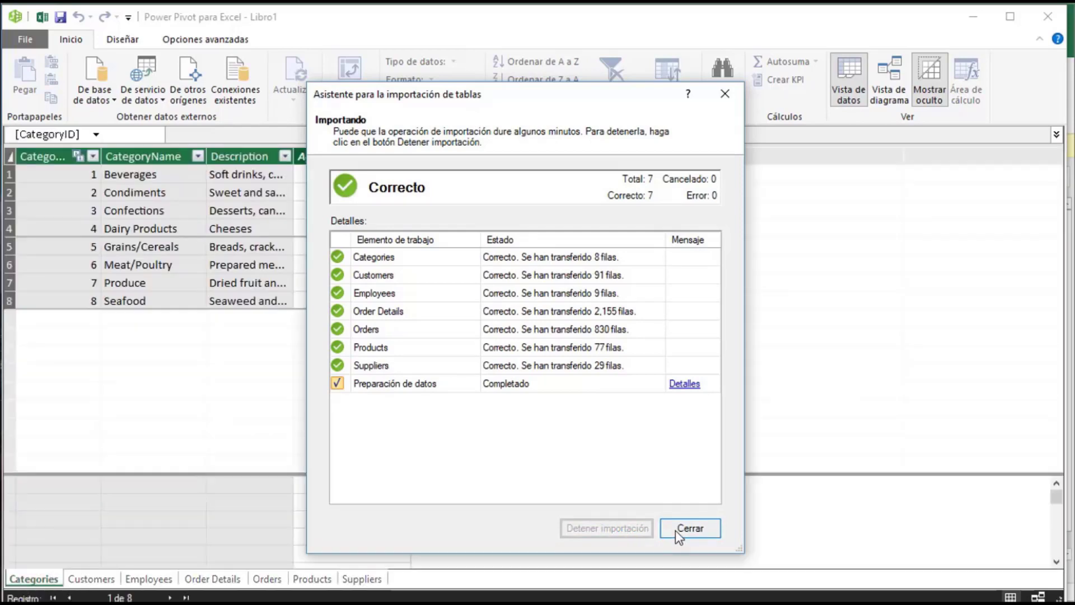
Close the import summary and browse the Customers, Employees, Order Details, Orders, Products and Suppliers tabs
{"action": "left_click", "coordinate": [676, 529]}
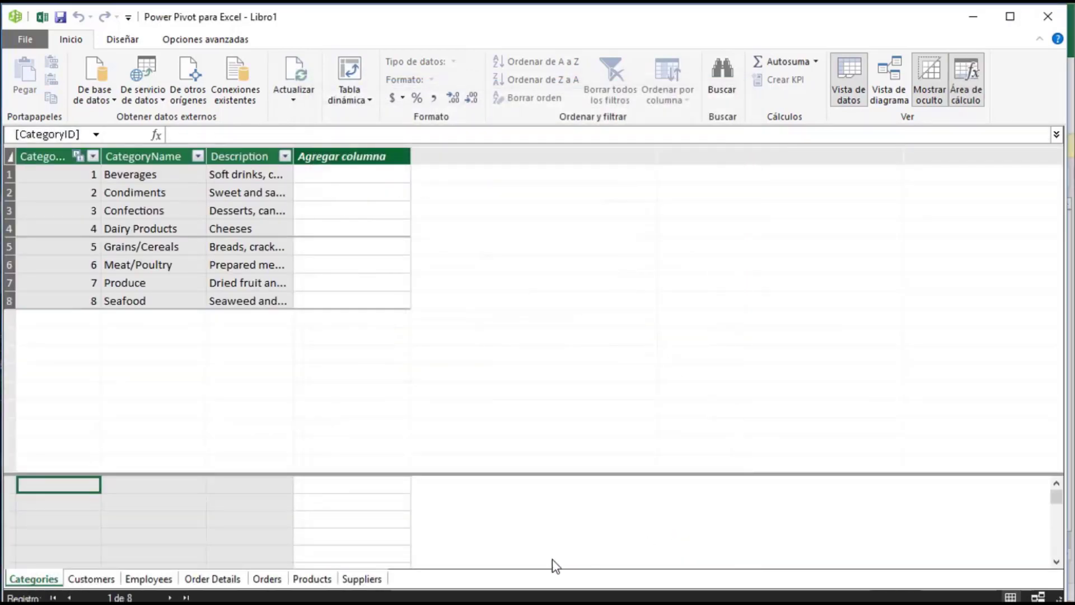
{"action": "left_click", "coordinate": [110, 582]}
{"action": "left_click", "coordinate": [149, 579]}
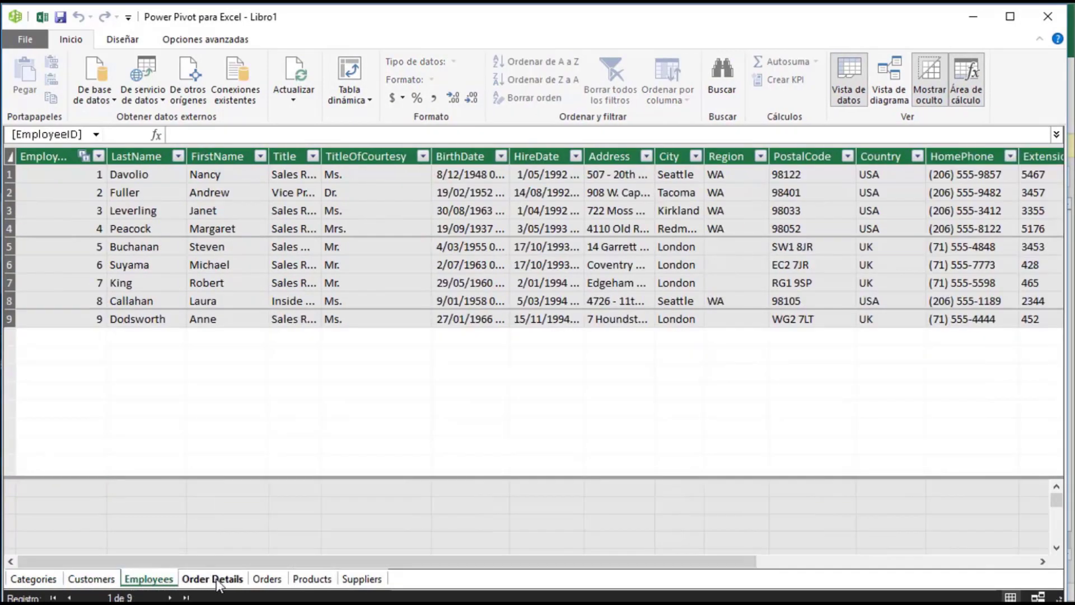
{"action": "left_click", "coordinate": [211, 580]}
{"action": "left_click", "coordinate": [261, 583]}
{"action": "left_click", "coordinate": [307, 582]}
{"action": "left_click", "coordinate": [357, 581]}
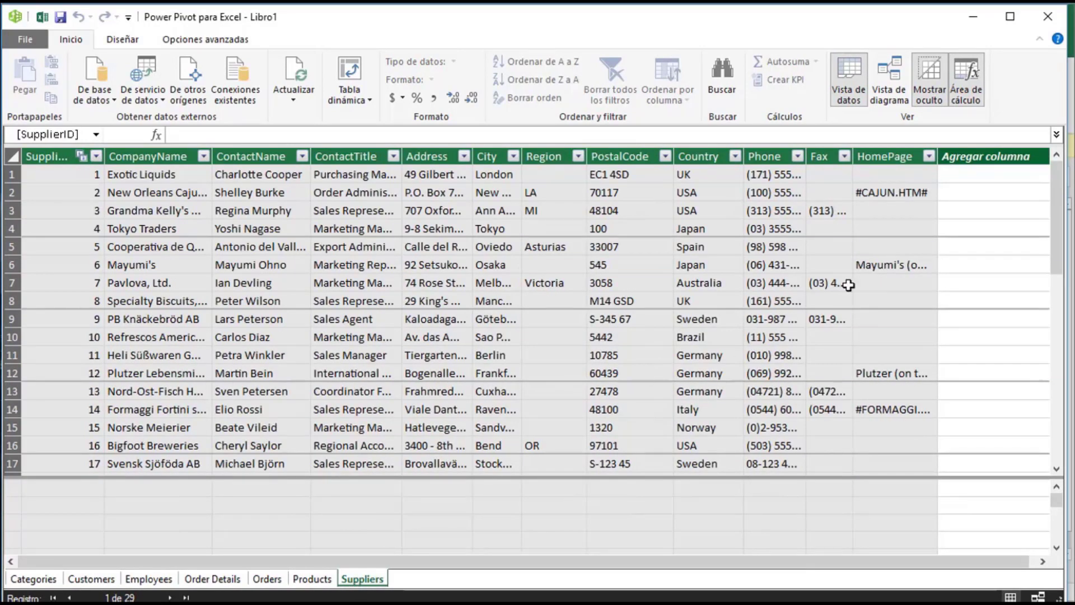
Inspect the table relationships in Vista de diagrama, then return to Vista de datos on Orders
{"action": "left_click", "coordinate": [893, 76]}
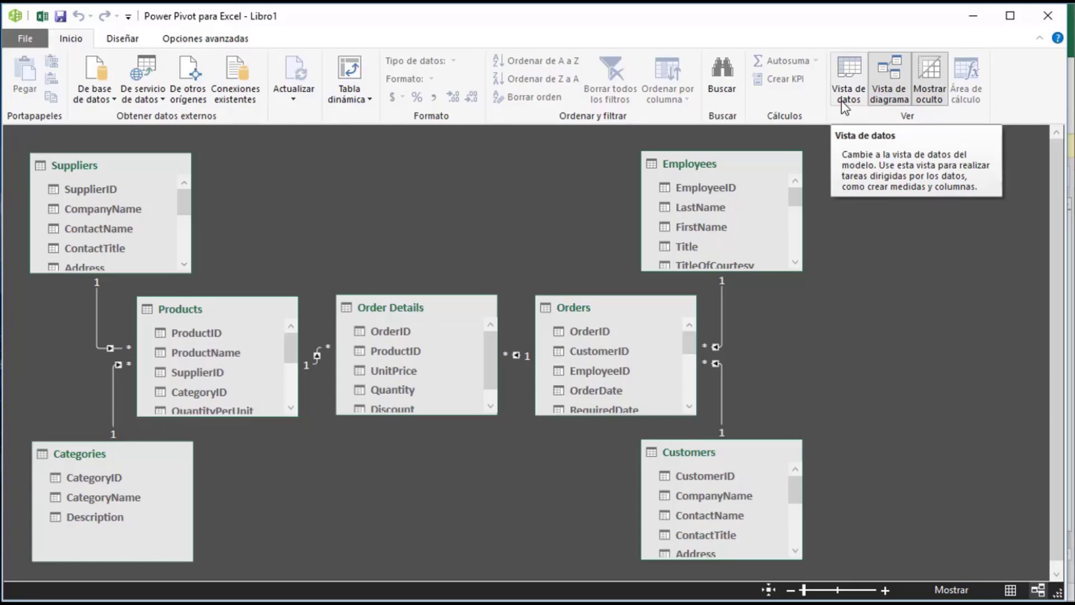
{"action": "left_click", "coordinate": [844, 106]}
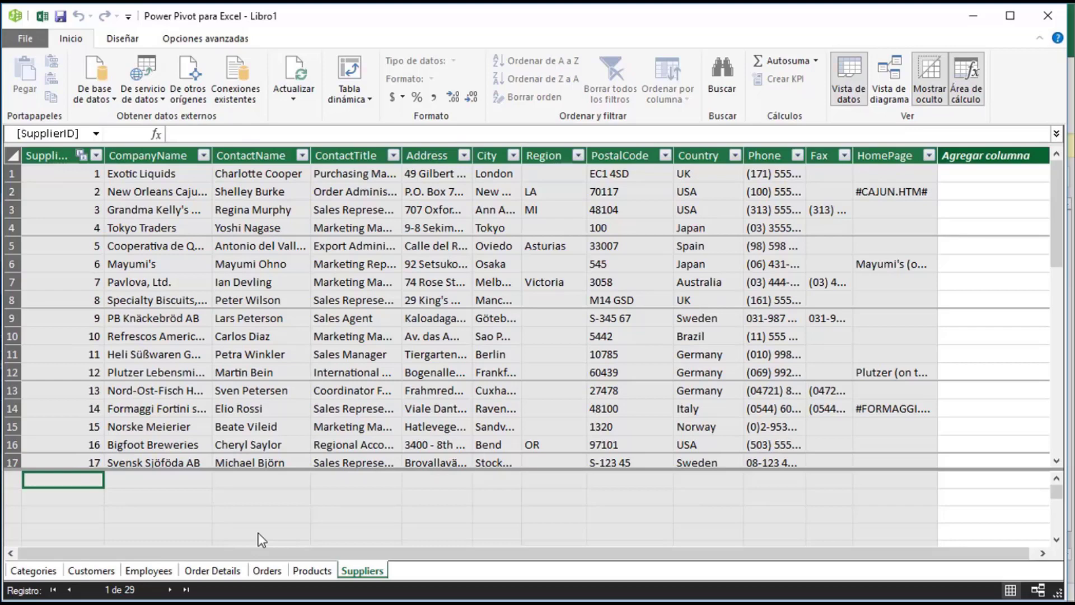
{"action": "left_click", "coordinate": [271, 570]}
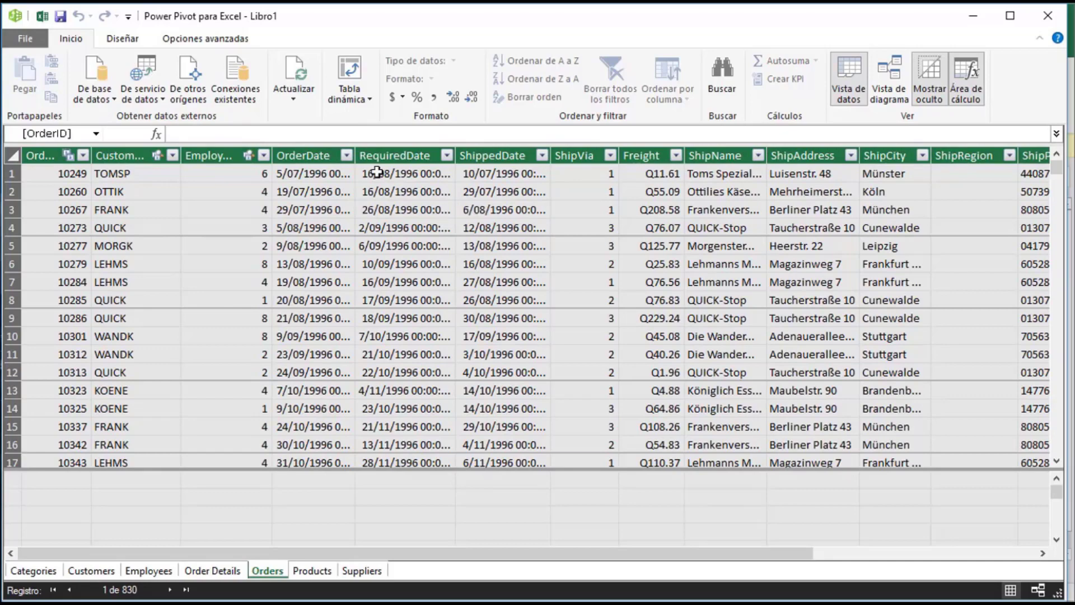
Insert a column before RequiredDate in Orders with the formula =Year(Orders[OrderDate])
{"action": "key", "text": "super+plus"}
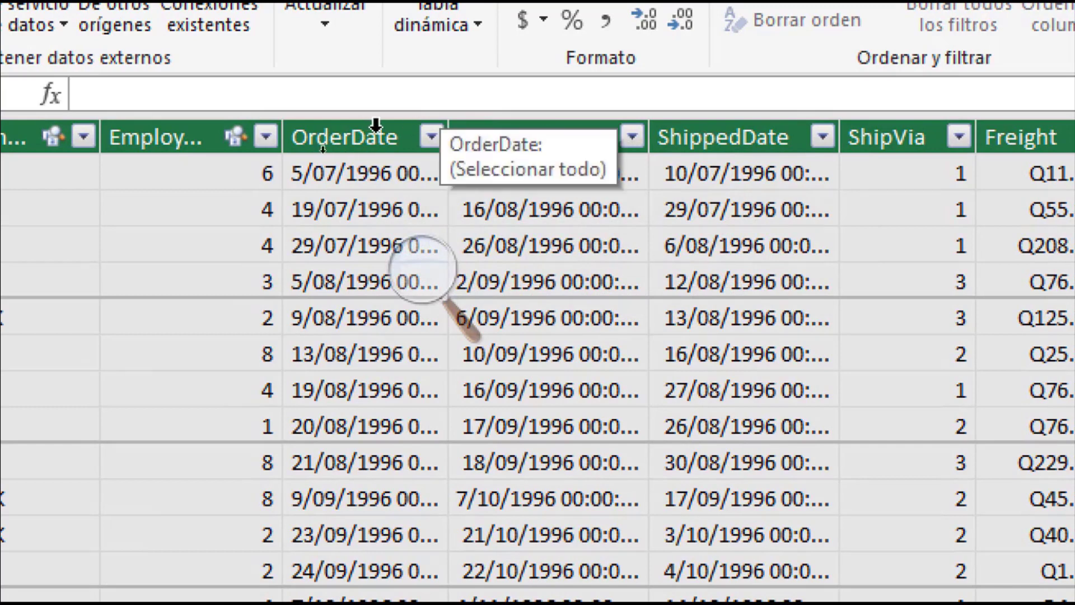
{"action": "left_click", "coordinate": [520, 129]}
{"action": "right_click", "coordinate": [516, 135]}
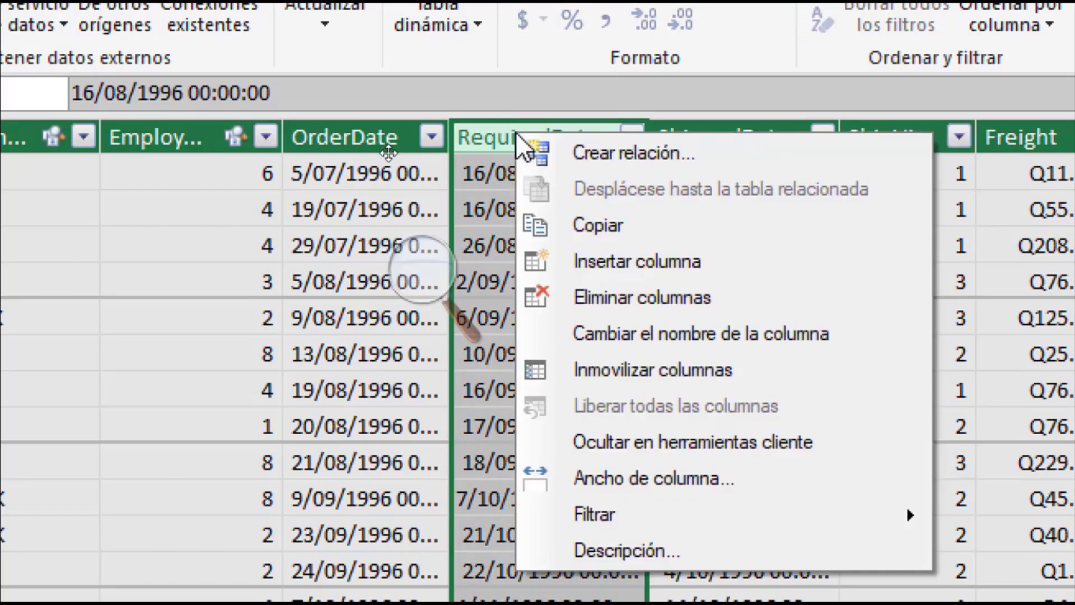
{"action": "left_click", "coordinate": [682, 270]}
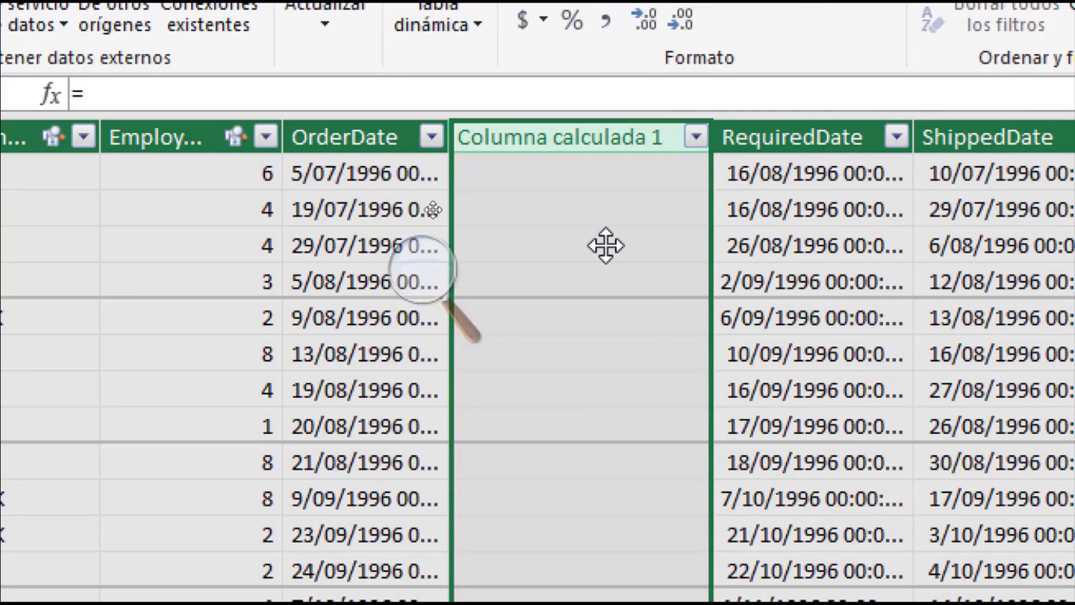
{"action": "left_click", "coordinate": [488, 173]}
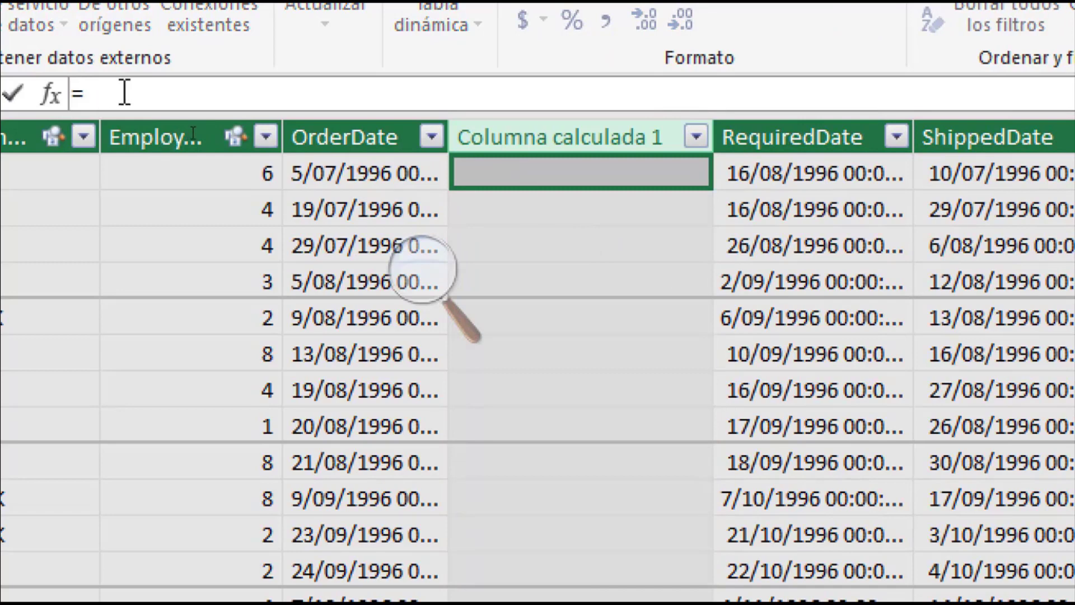
{"action": "type", "text": "Year("}
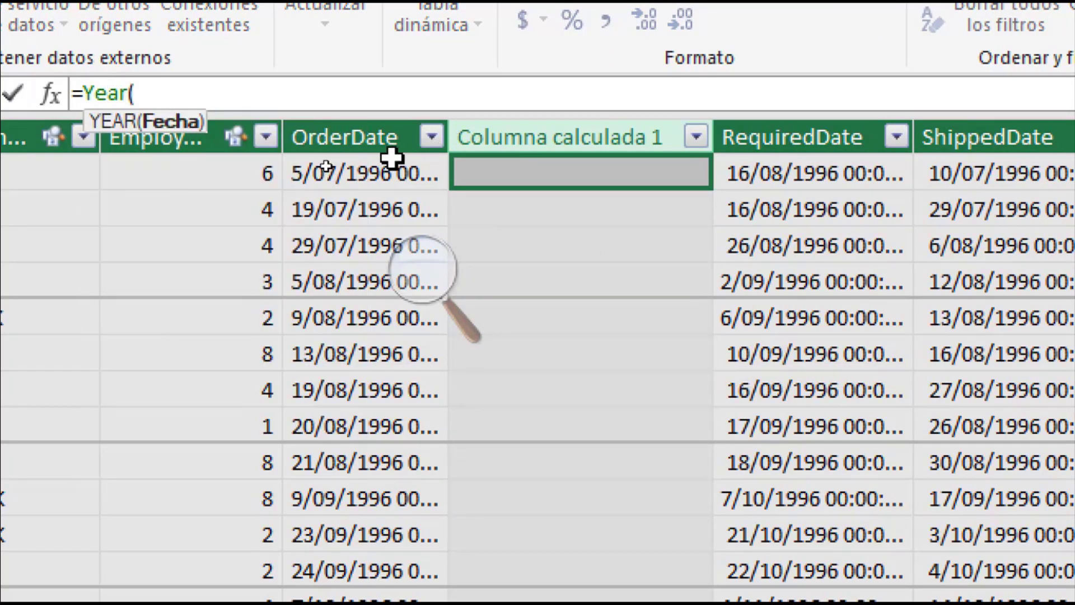
{"action": "left_click", "coordinate": [361, 173]}
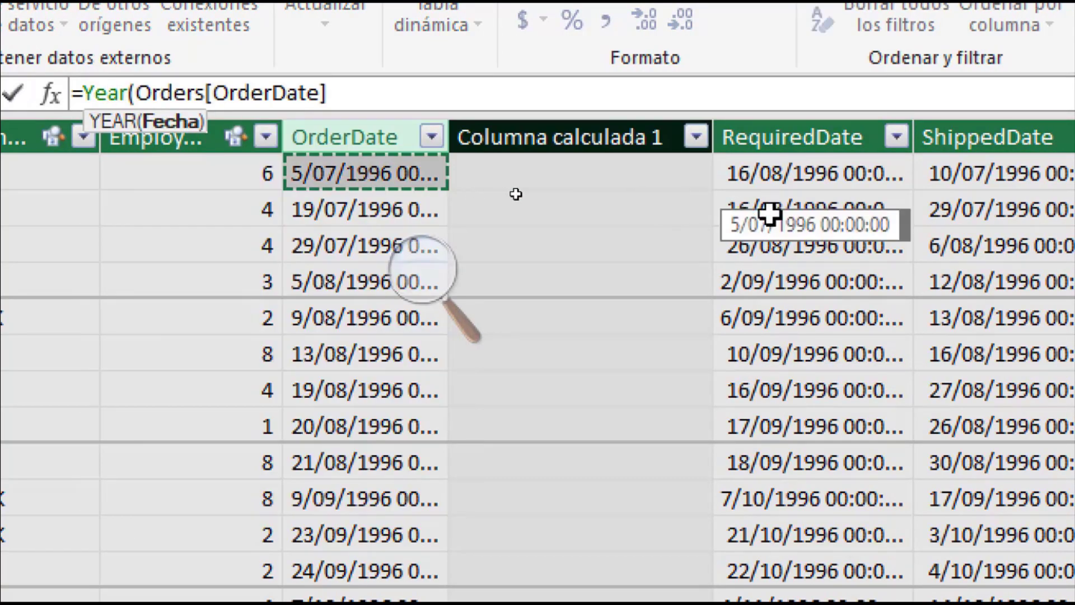
{"action": "type", "text": ")"}
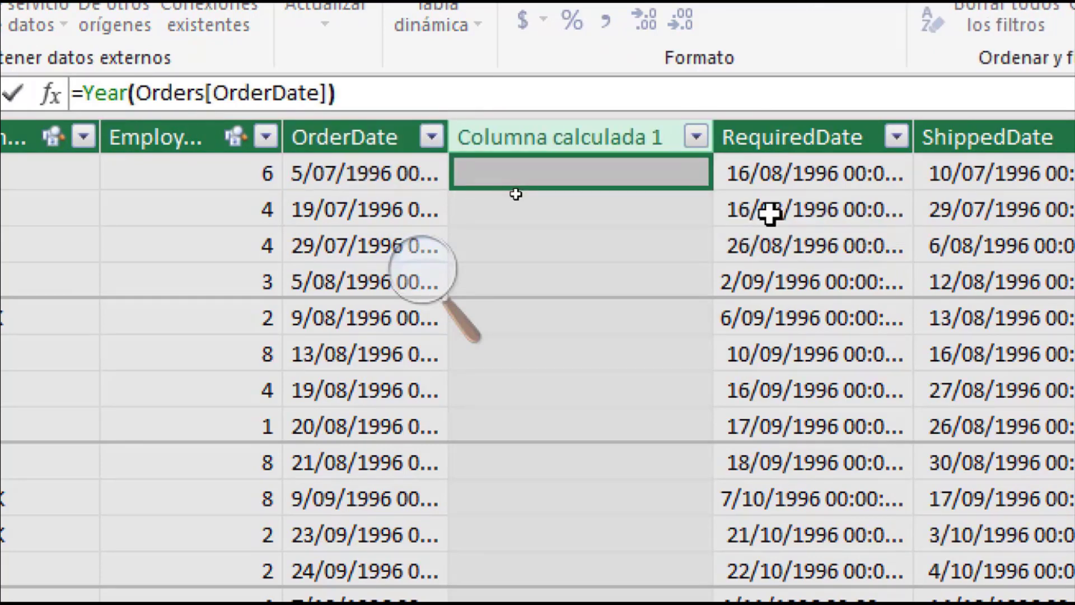
{"action": "key", "text": "Return"}
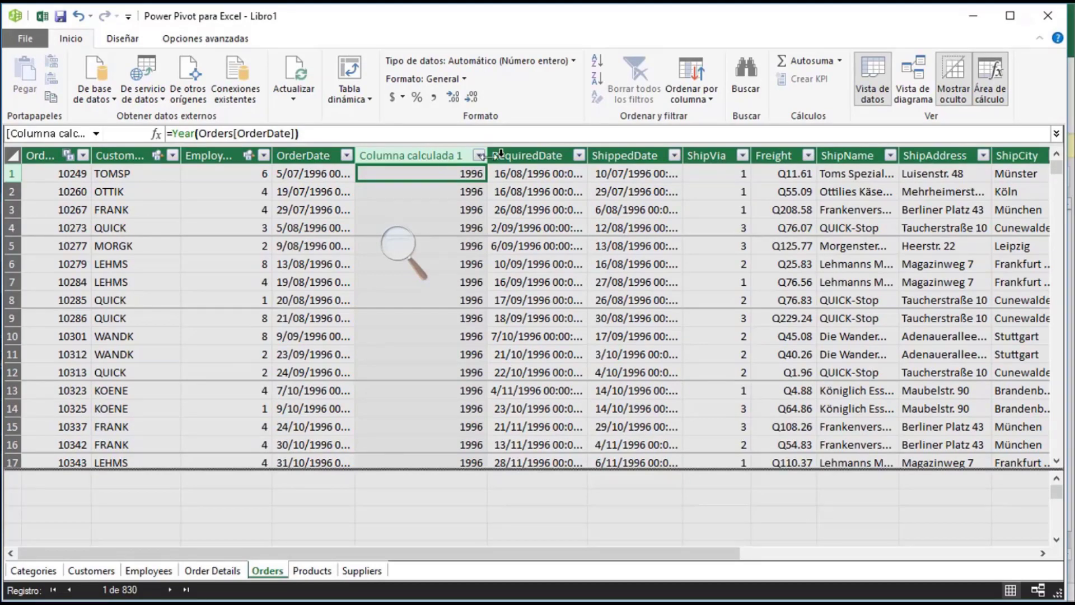
Insert a new column before RequiredDate with the formula =MONTH(Orders[OrderDate])
{"action": "right_click", "coordinate": [516, 158]}
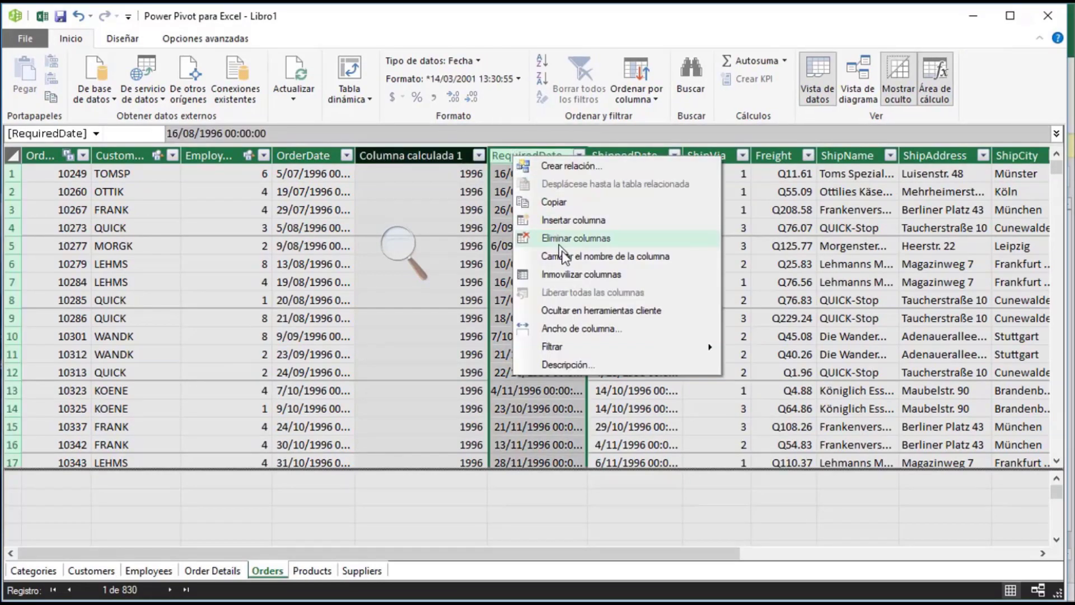
{"action": "left_click", "coordinate": [570, 226]}
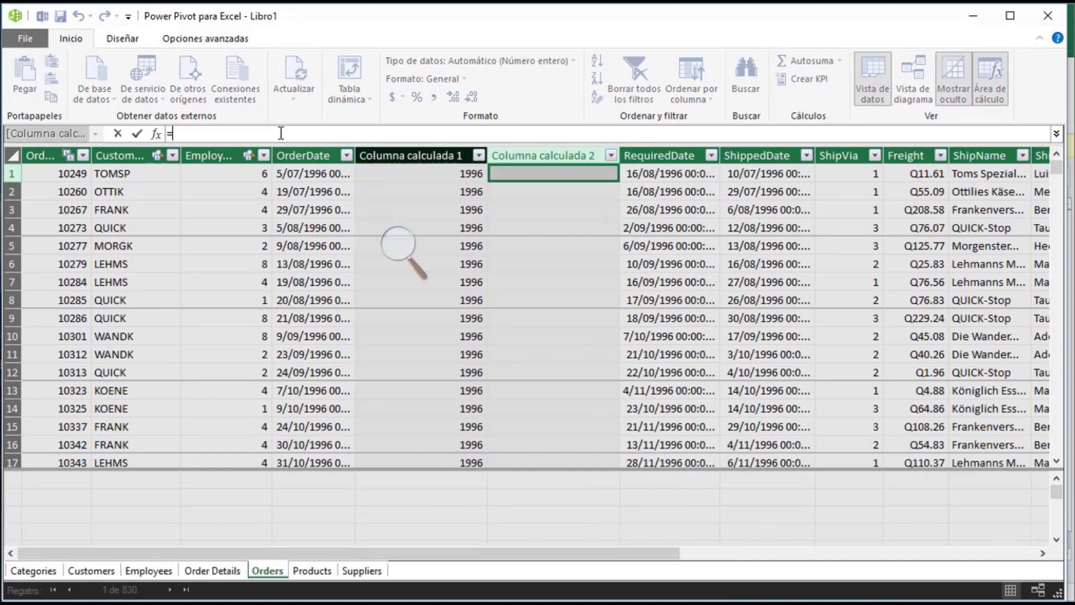
{"action": "type", "text": "Mo"}
{"action": "key", "text": "Down"}
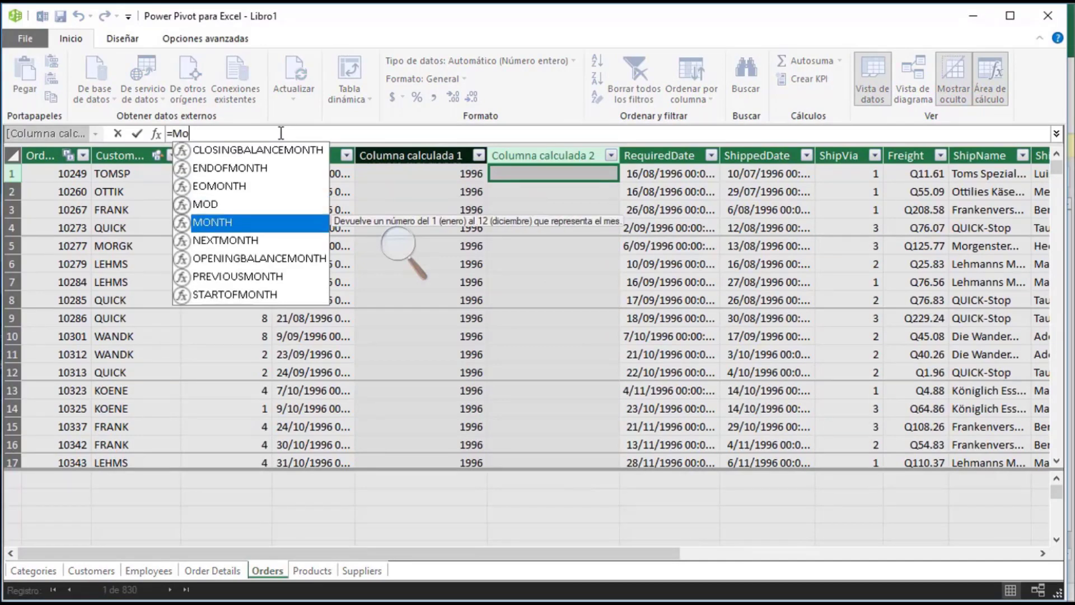
{"action": "key", "text": "Tab"}
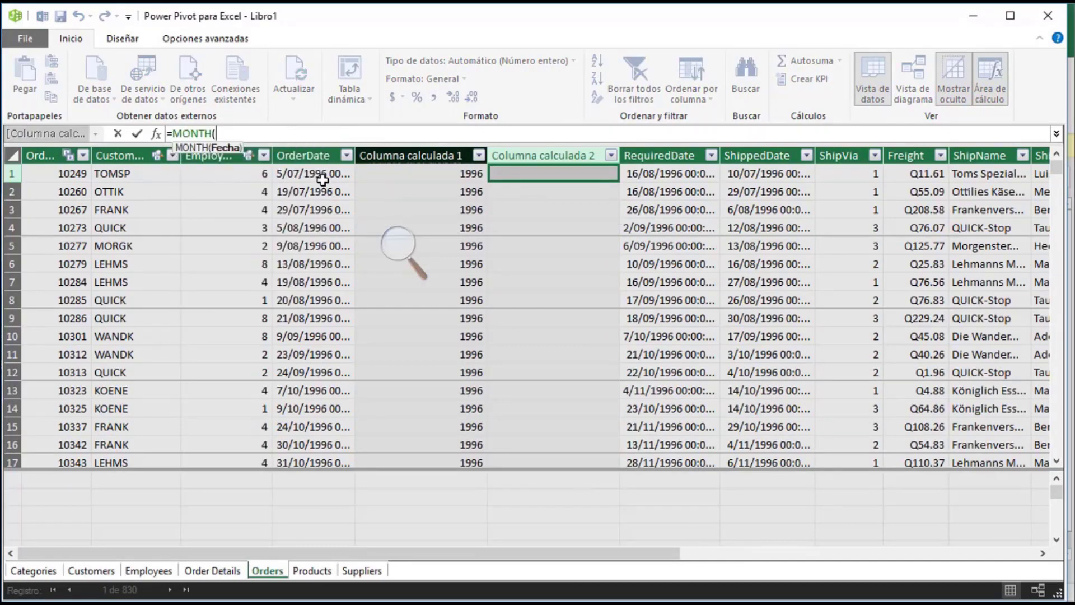
{"action": "left_click", "coordinate": [322, 175]}
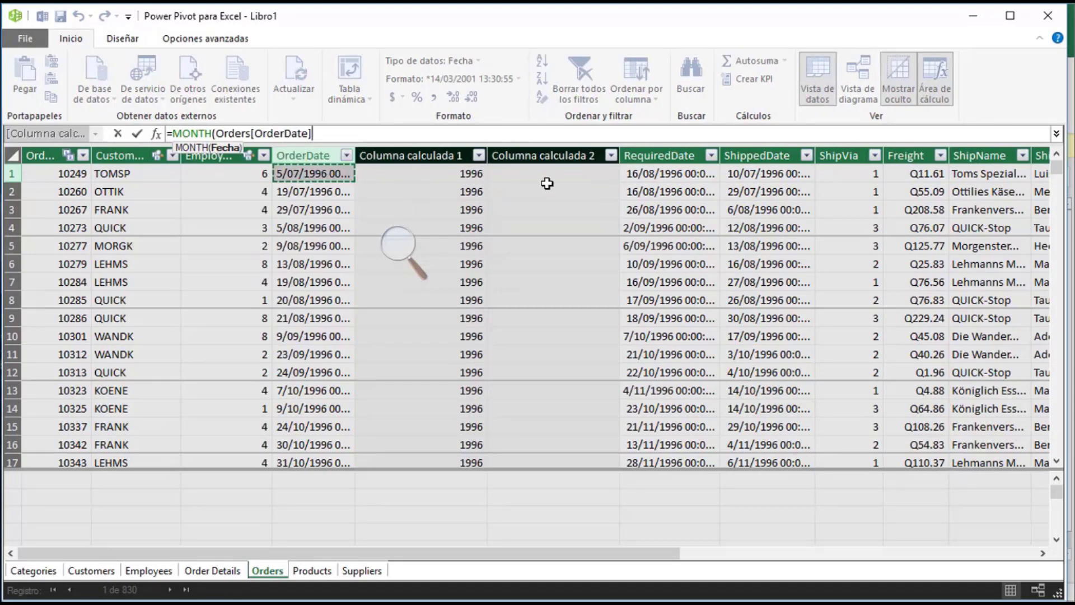
{"action": "type", "text": ")"}
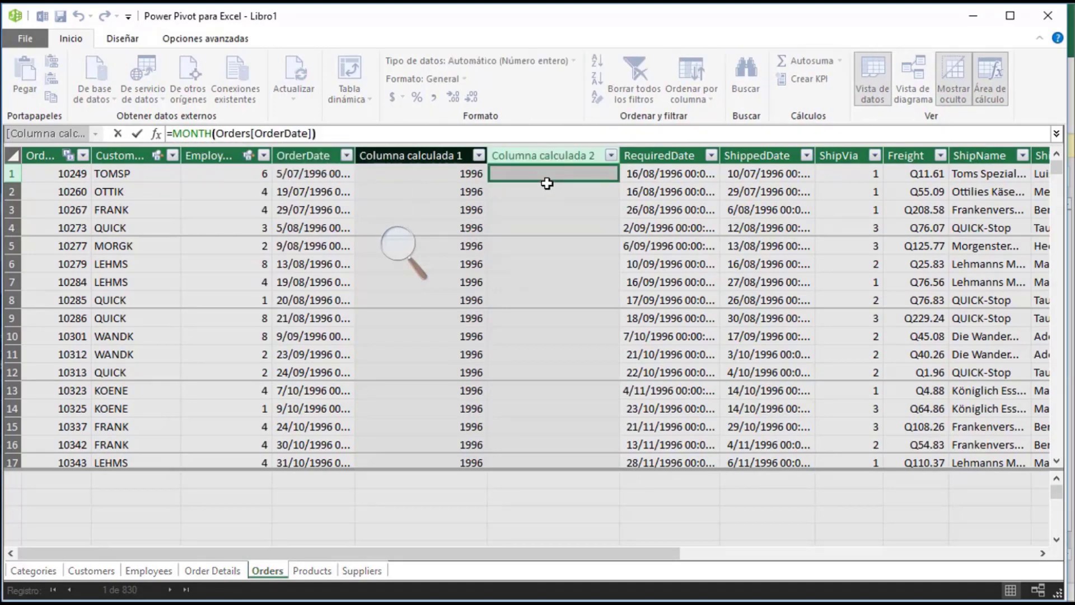
{"action": "key", "text": "Return"}
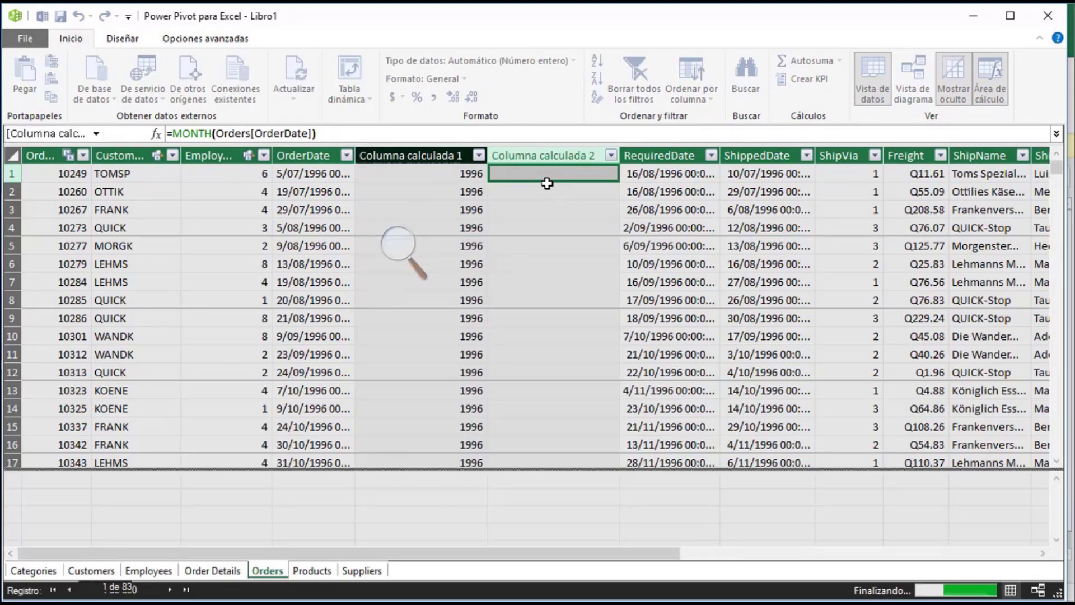
Rename the first calculated column to Año (Year) and the second to Month
{"action": "right_click", "coordinate": [424, 157]}
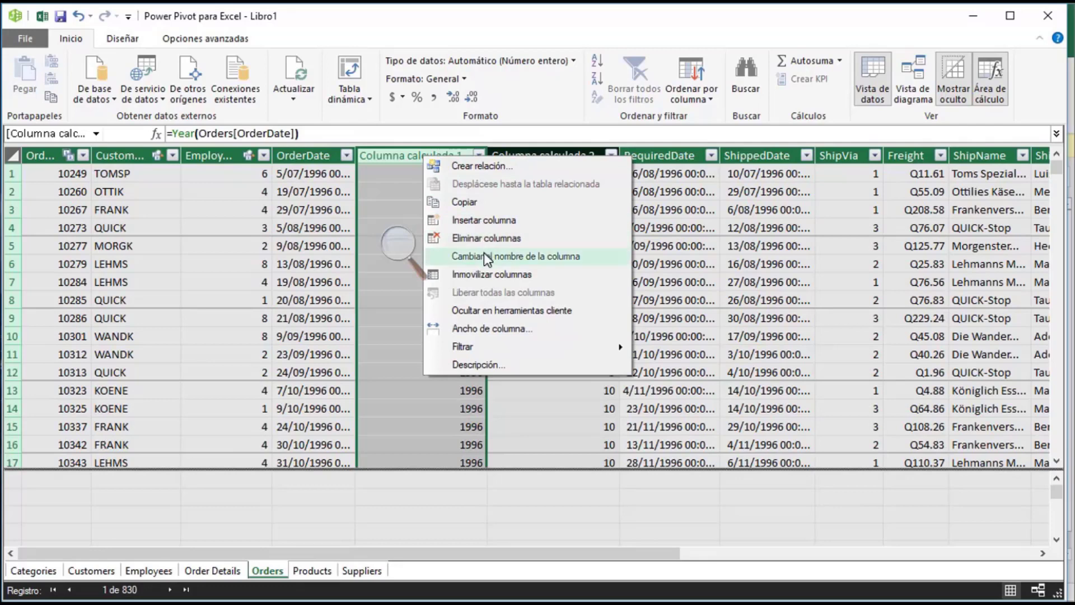
{"action": "left_click", "coordinate": [484, 253]}
{"action": "type", "text": "Año"}
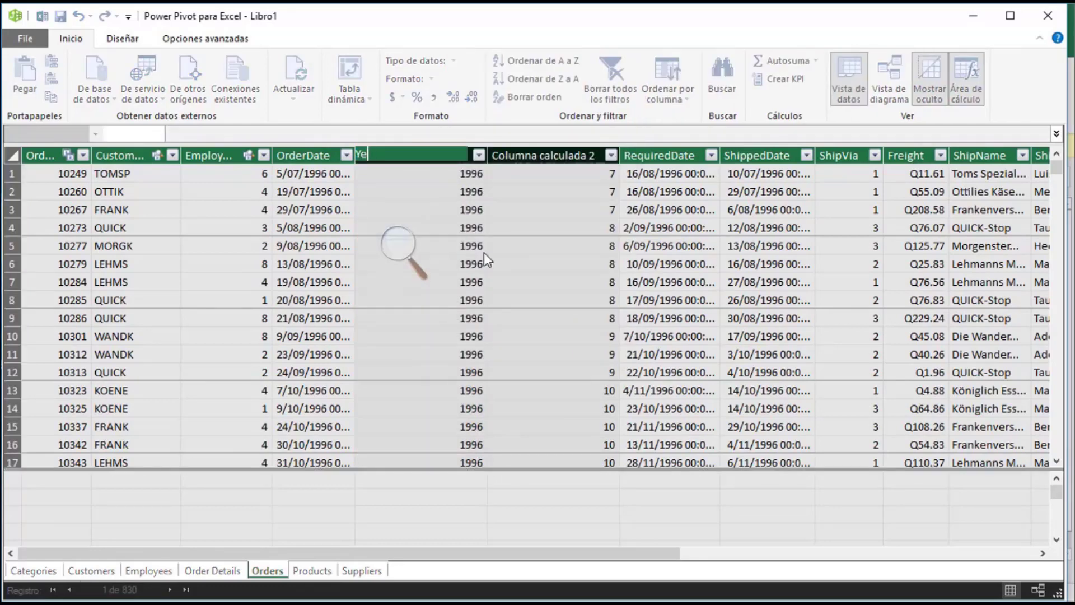
{"action": "key", "text": "Return"}
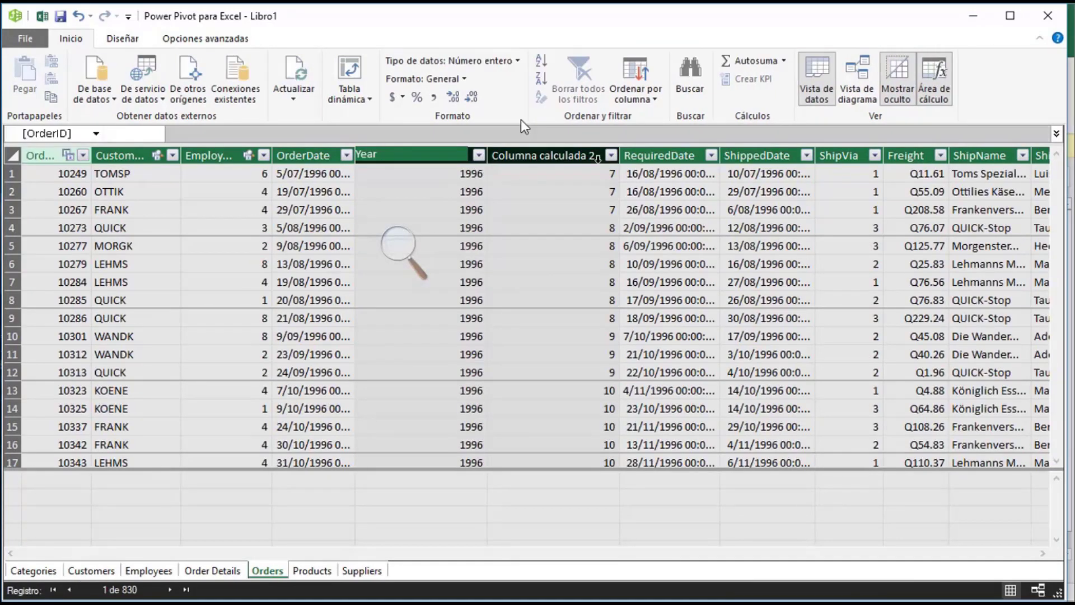
{"action": "left_click", "coordinate": [524, 155]}
{"action": "right_click", "coordinate": [524, 157]}
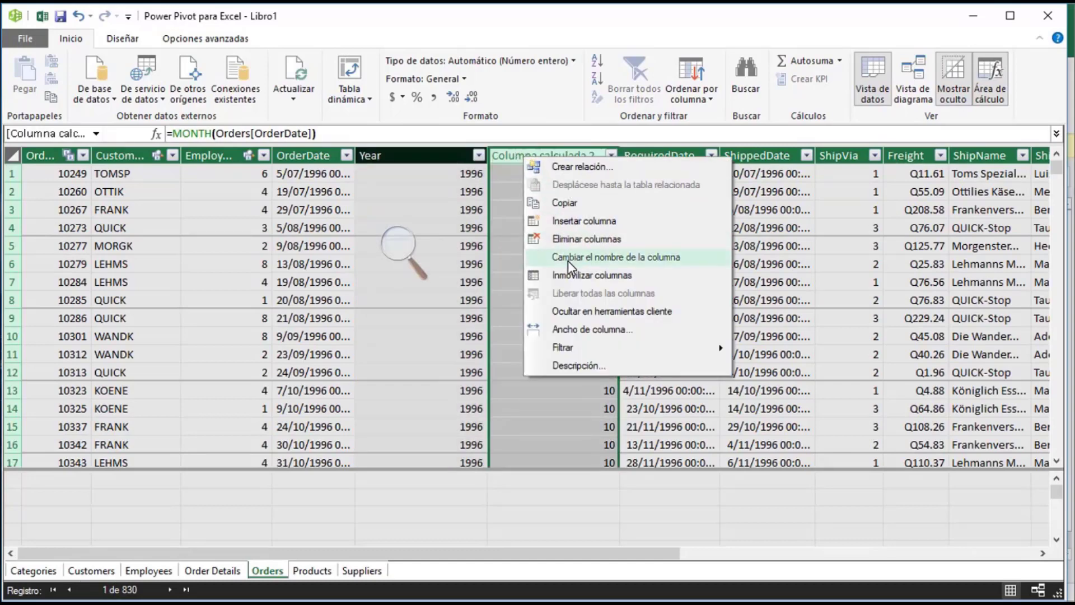
{"action": "left_click", "coordinate": [583, 258]}
{"action": "type", "text": "M"}
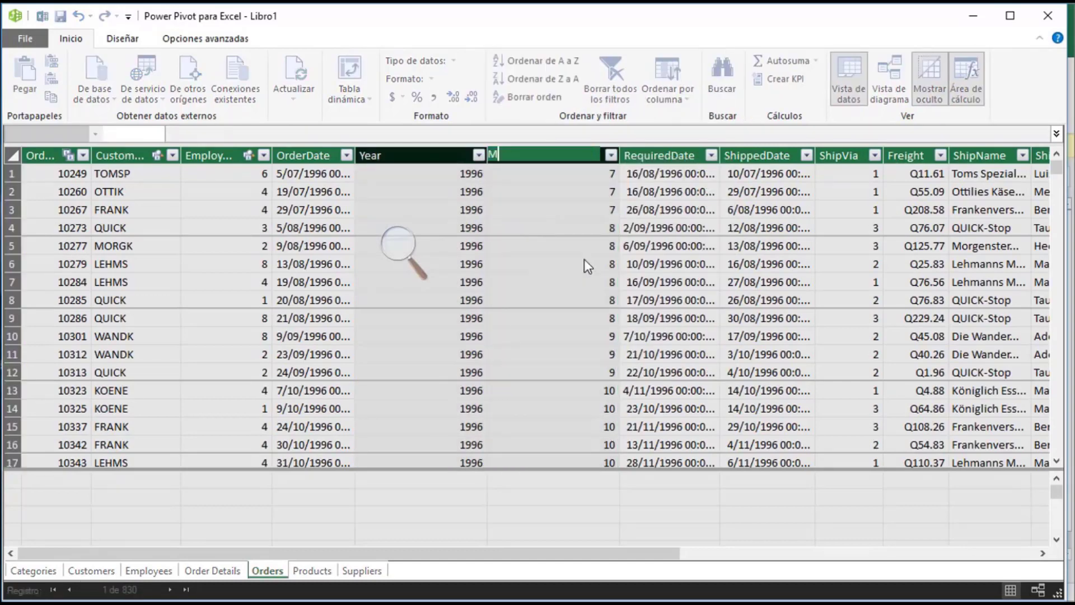
{"action": "type", "text": "onth"}
{"action": "key", "text": "Return"}
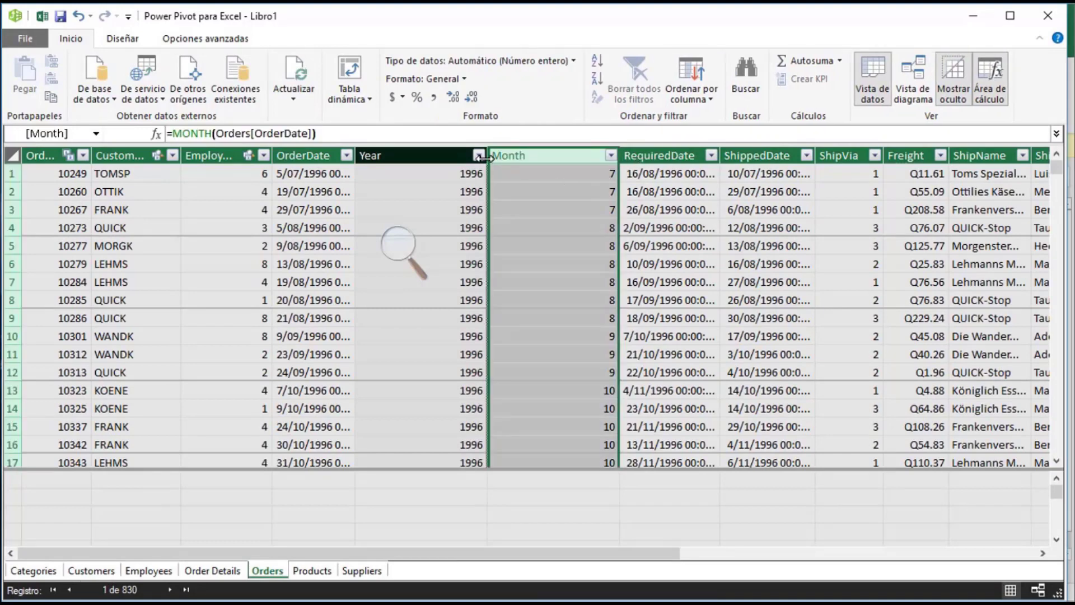
Narrow the Year and Month columns by dragging their header borders
{"action": "left_click_drag", "start_coordinate": [488, 155], "coordinate": [427, 156]}
{"action": "left_click_drag", "start_coordinate": [562, 152], "coordinate": [483, 147]}
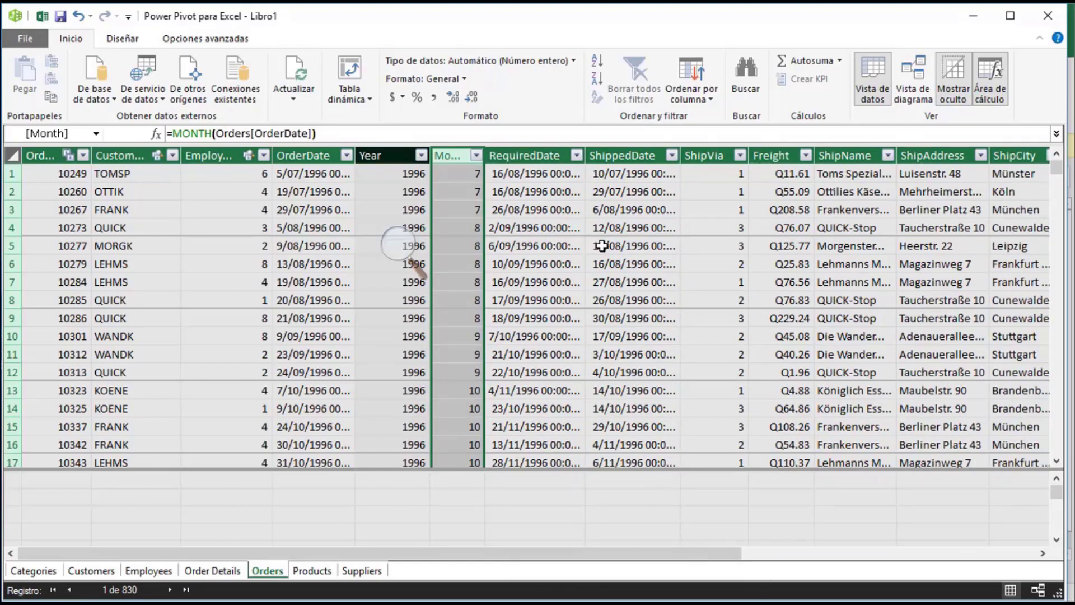
{"action": "left_click", "coordinate": [398, 244]}
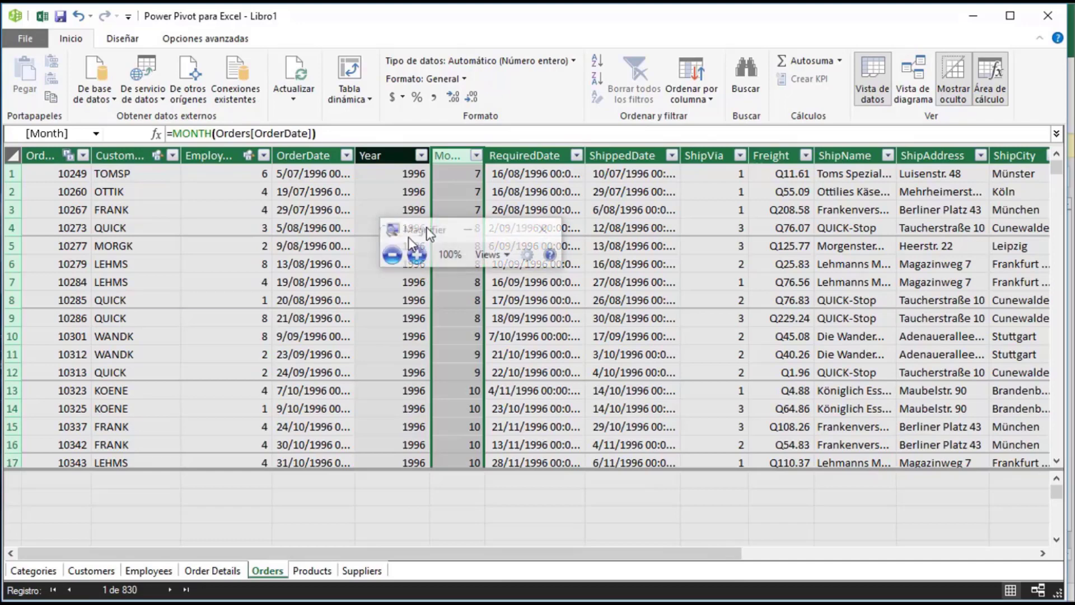
{"action": "left_click_drag", "start_coordinate": [428, 230], "coordinate": [110, 518]}
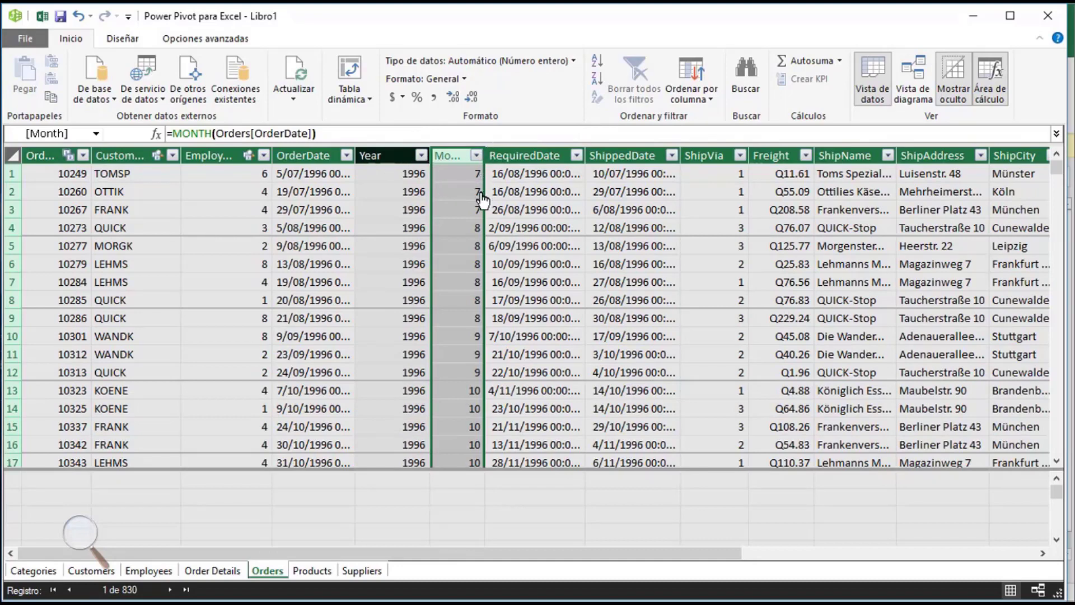
In diagram view, enlarge the Orders table and create a hierarchy named Time
{"action": "left_click", "coordinate": [927, 78]}
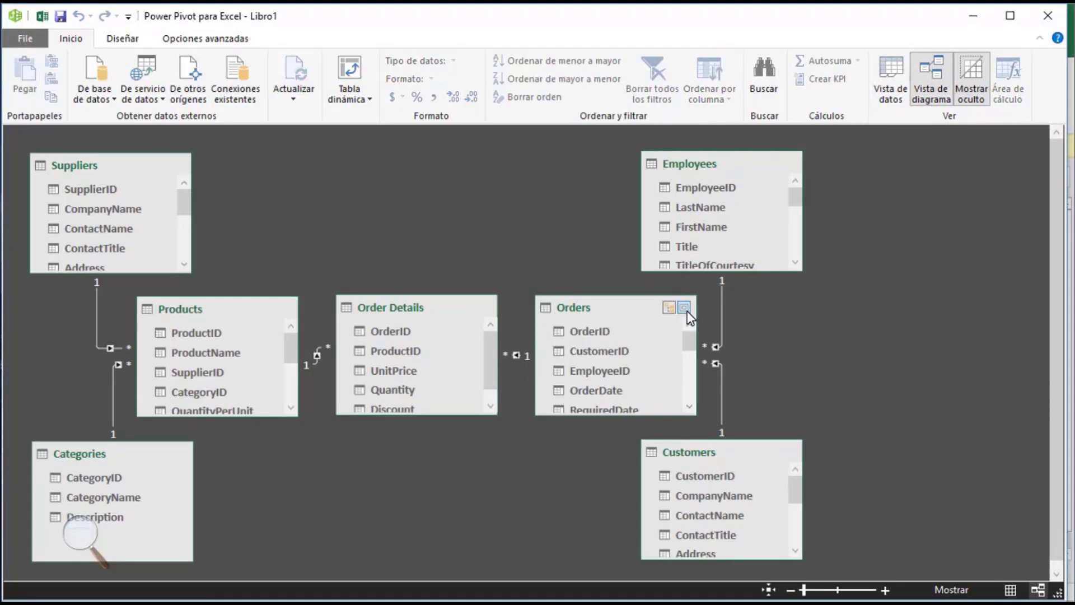
{"action": "left_click", "coordinate": [684, 309]}
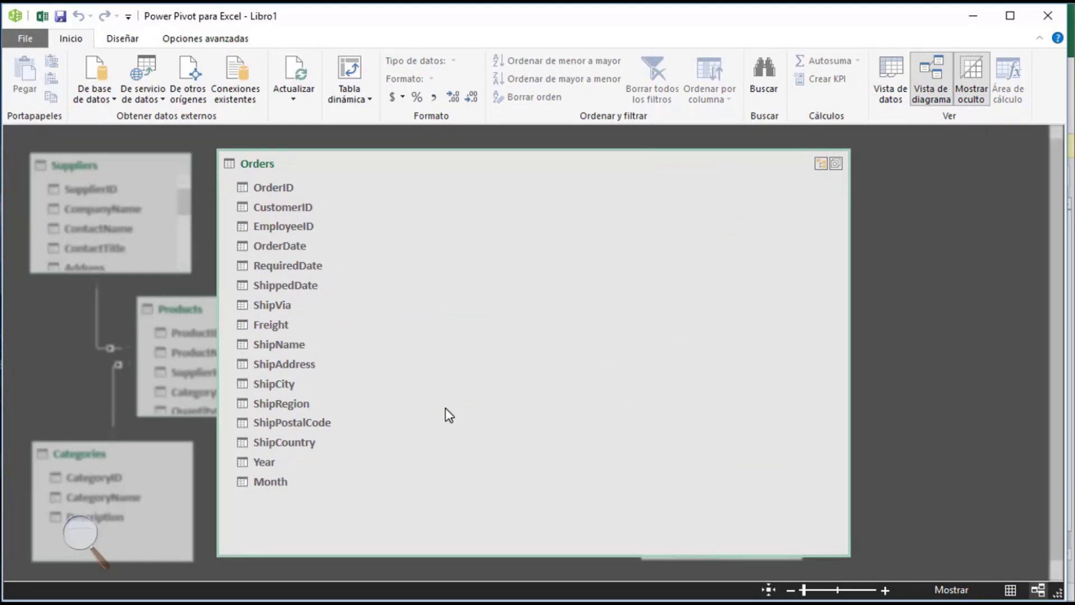
{"action": "left_click", "coordinate": [821, 165]}
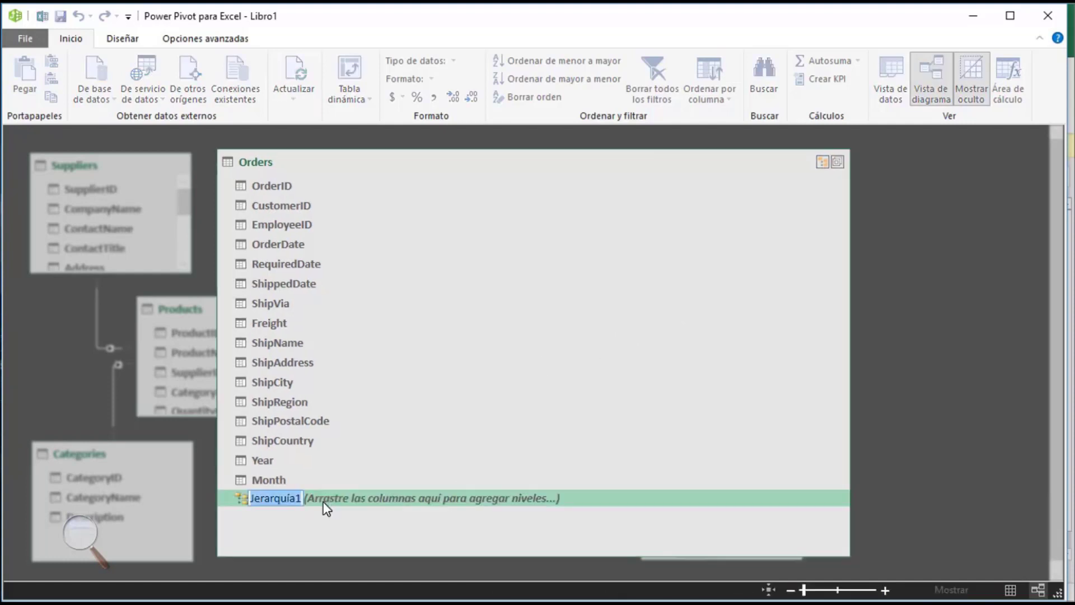
{"action": "type", "text": "Time"}
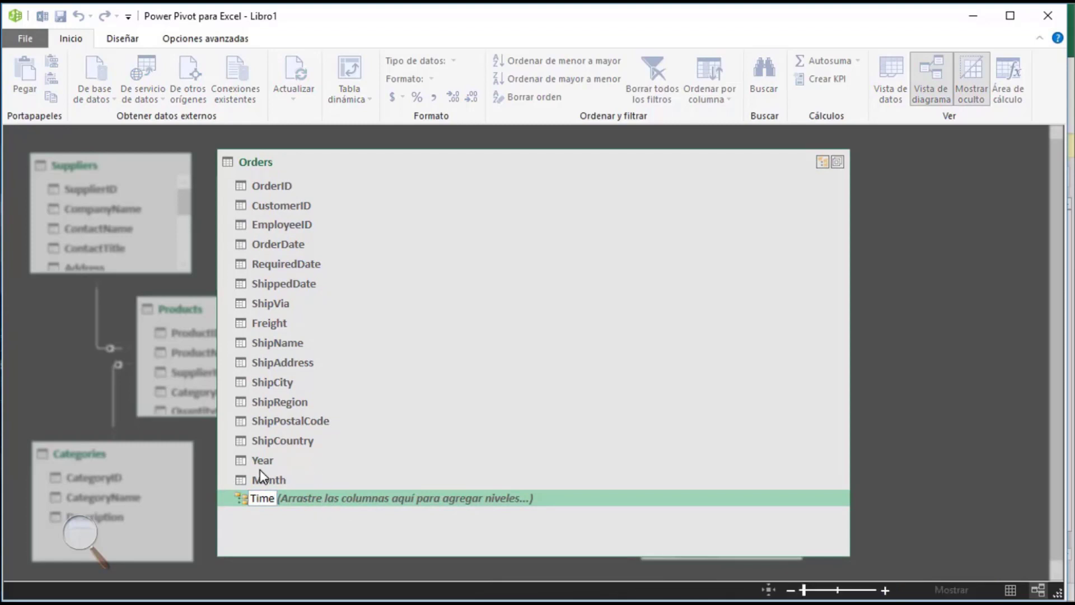
{"action": "left_click", "coordinate": [262, 466]}
Add Year and then Month as levels of the Time hierarchy
{"action": "left_click_drag", "start_coordinate": [278, 465], "coordinate": [283, 501]}
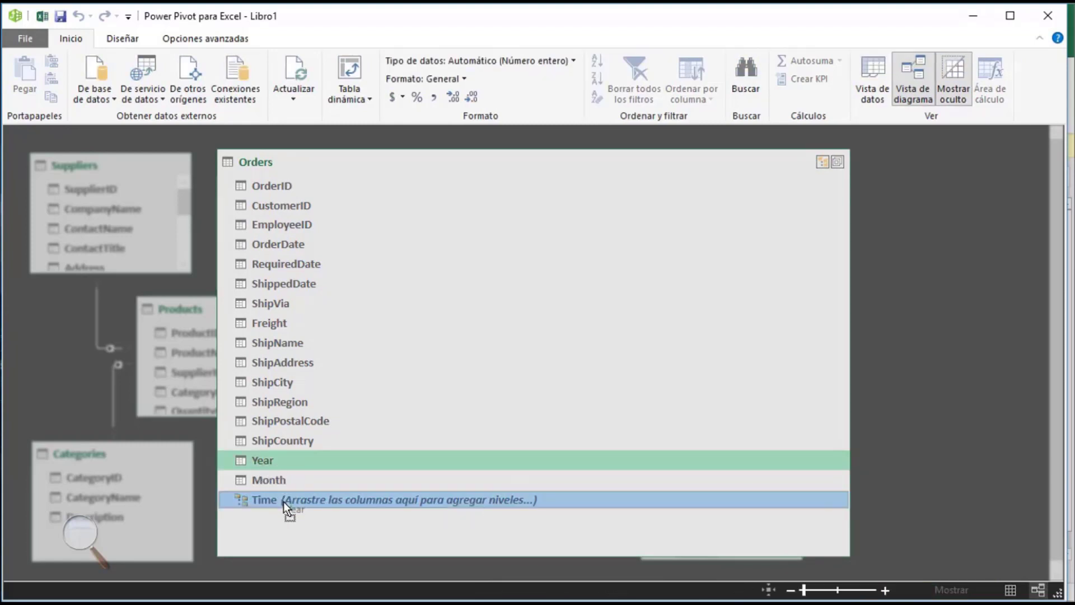
{"action": "left_click_drag", "start_coordinate": [264, 482], "coordinate": [278, 505]}
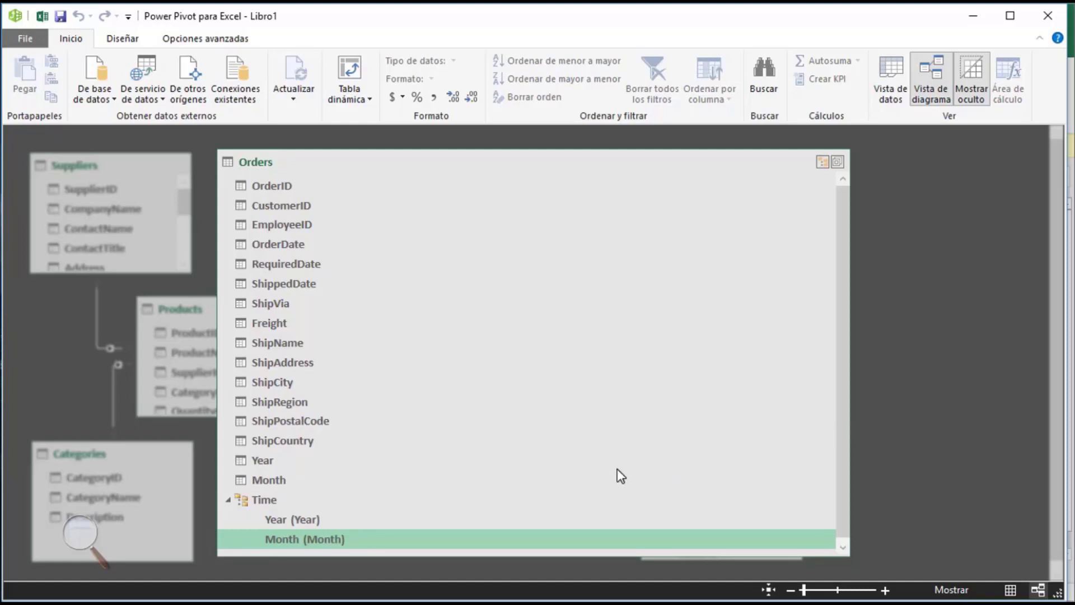
{"action": "left_click", "coordinate": [274, 466]}
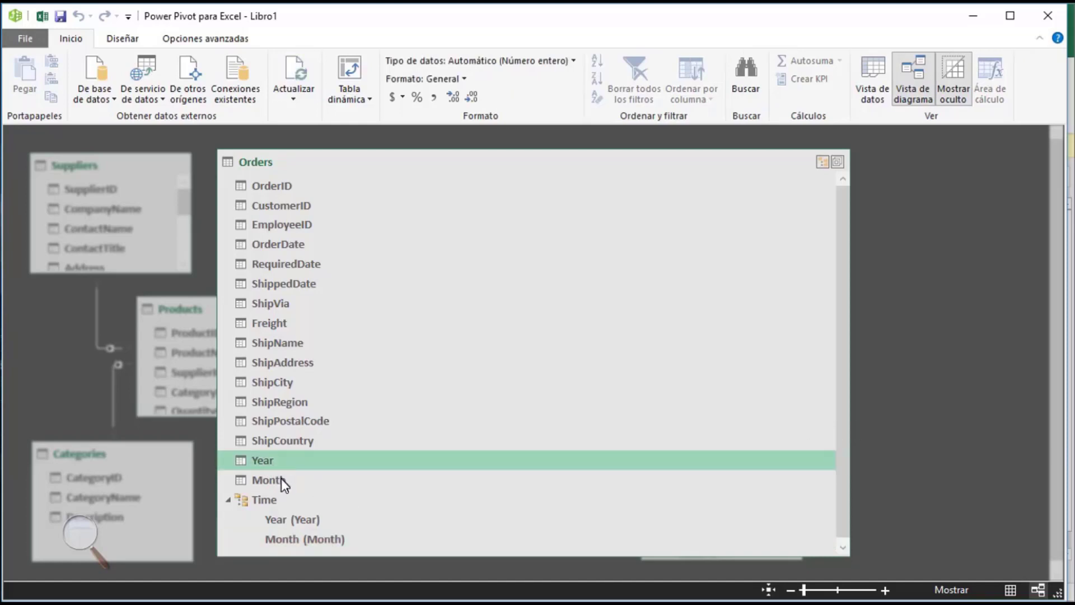
{"action": "left_click", "coordinate": [284, 483]}
{"action": "left_click", "coordinate": [283, 499]}
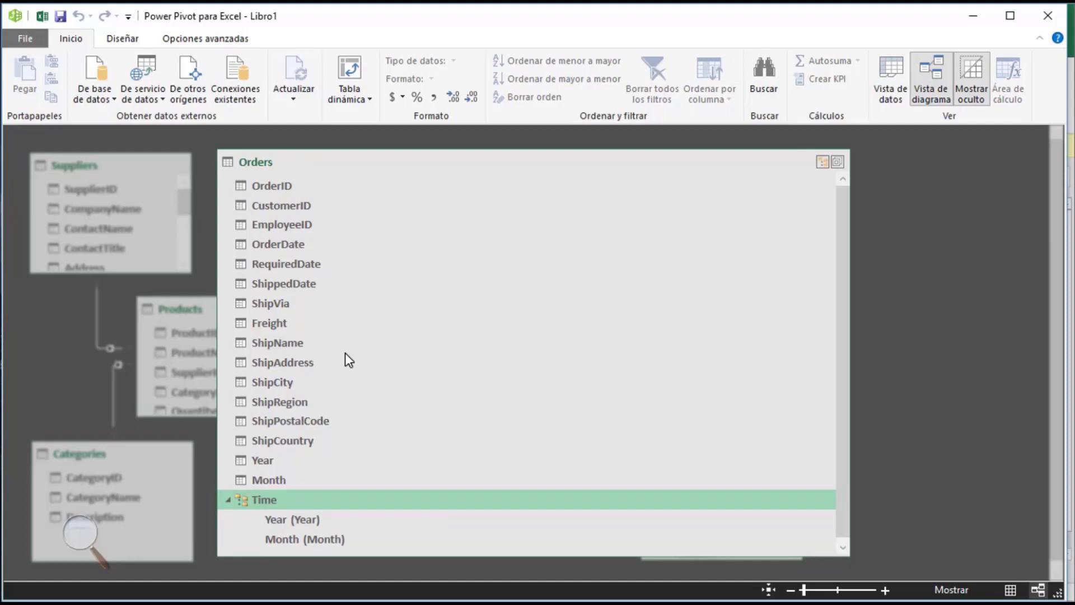
Restore Orders, review the Products CategoryID and ProductName fields, then restore Products
{"action": "left_click", "coordinate": [837, 162]}
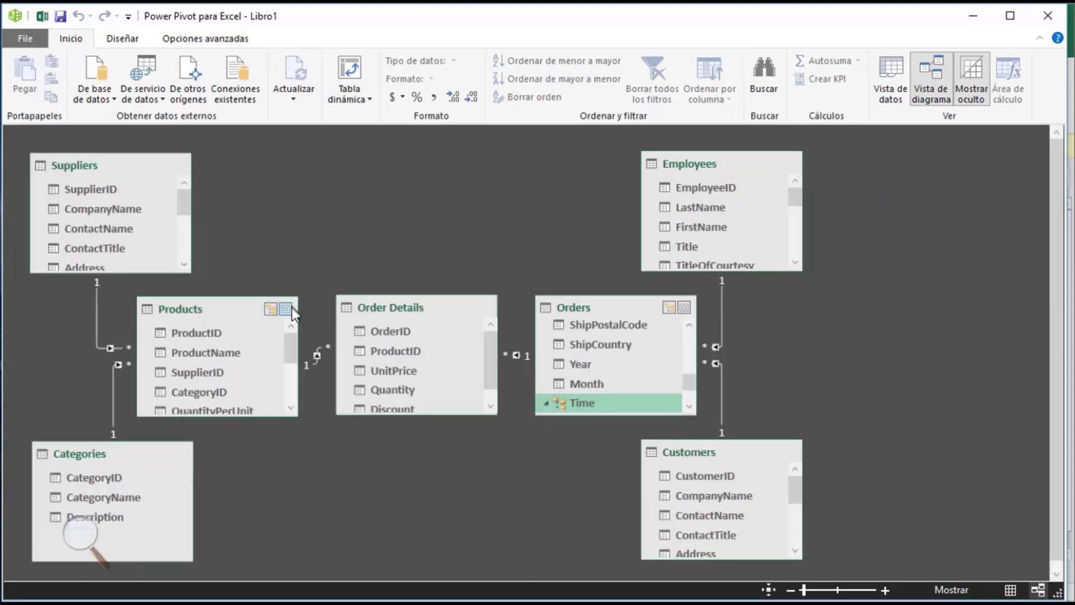
{"action": "left_click", "coordinate": [286, 309]}
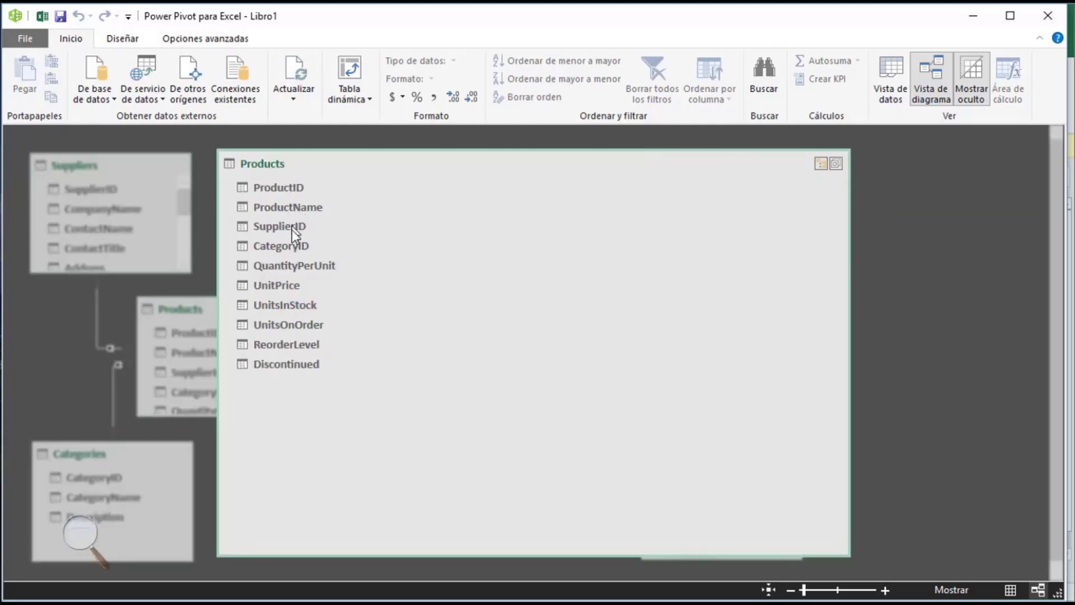
{"action": "left_click", "coordinate": [308, 247]}
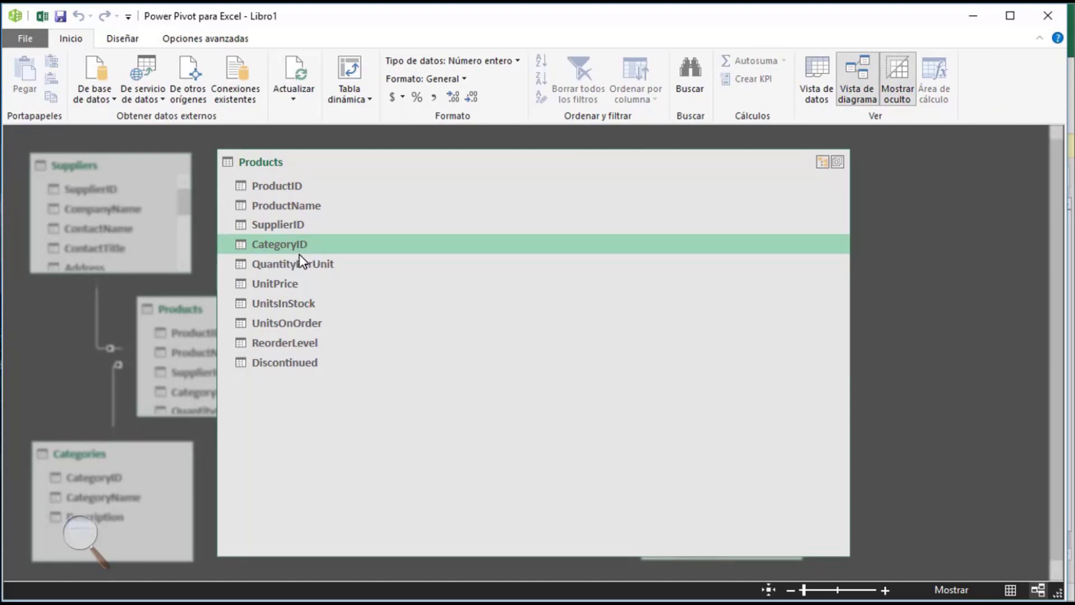
{"action": "left_click", "coordinate": [298, 207]}
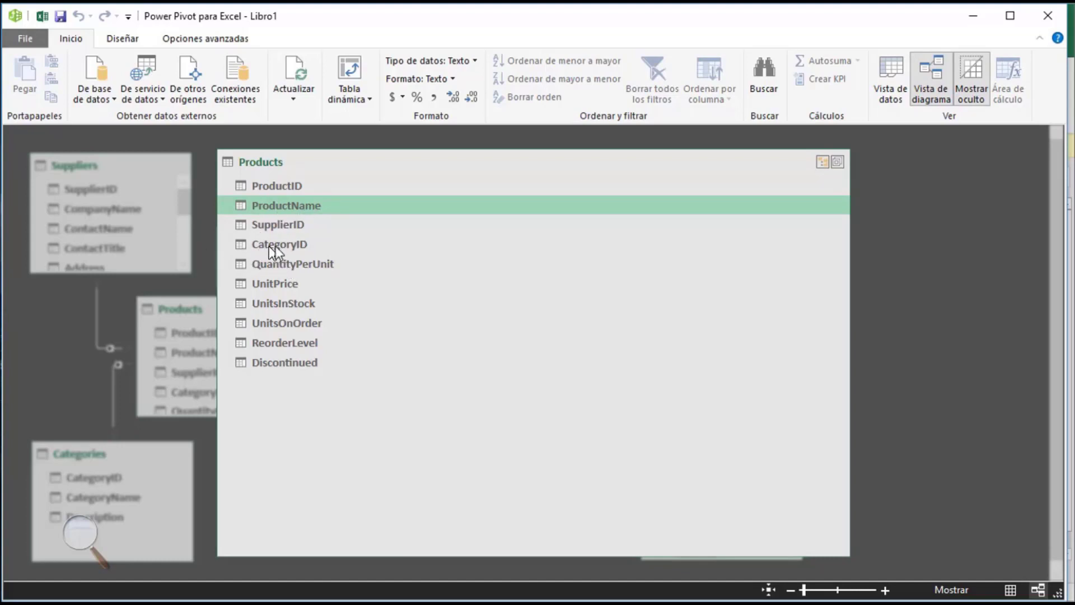
{"action": "left_click", "coordinate": [838, 162]}
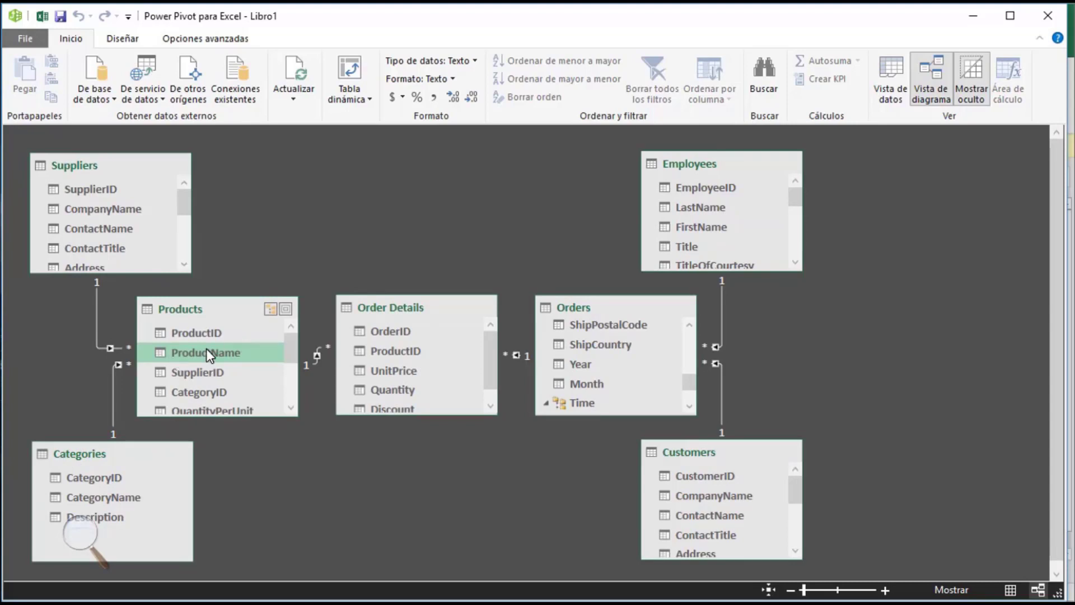
In the Products grid, insert a column before QuantityPerUnit with =RELATED(Categories[CategoryName])
{"action": "left_click", "coordinate": [889, 87]}
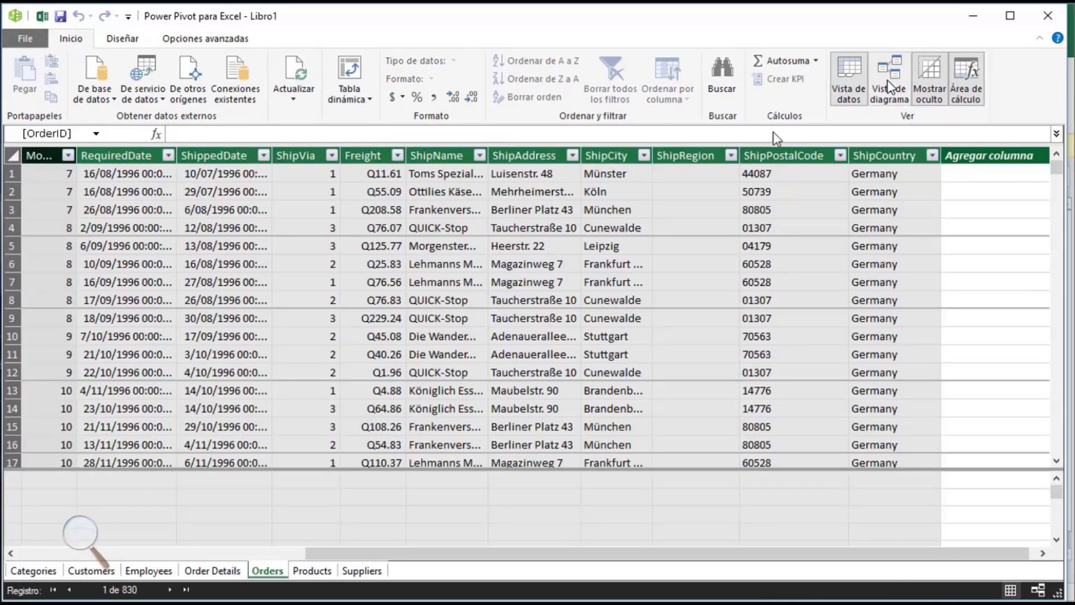
{"action": "left_click", "coordinate": [316, 573]}
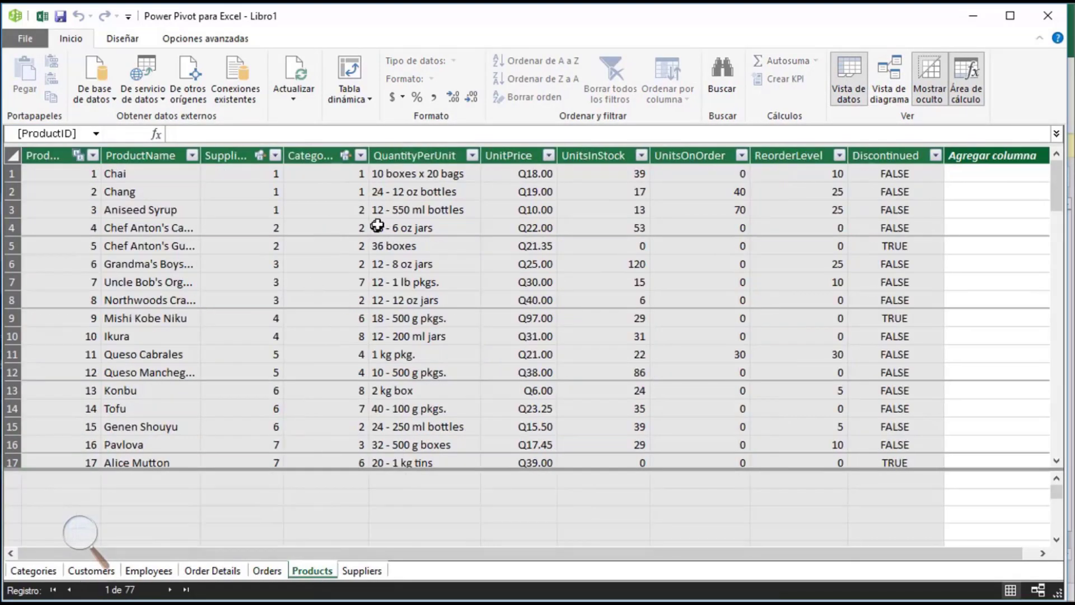
{"action": "right_click", "coordinate": [397, 155]}
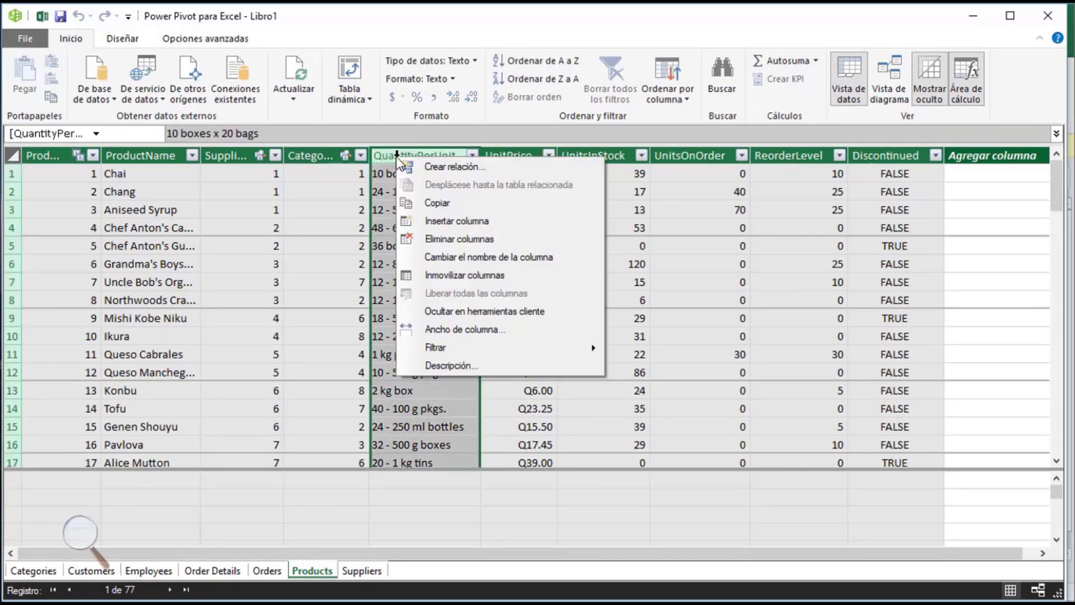
{"action": "left_click", "coordinate": [447, 218]}
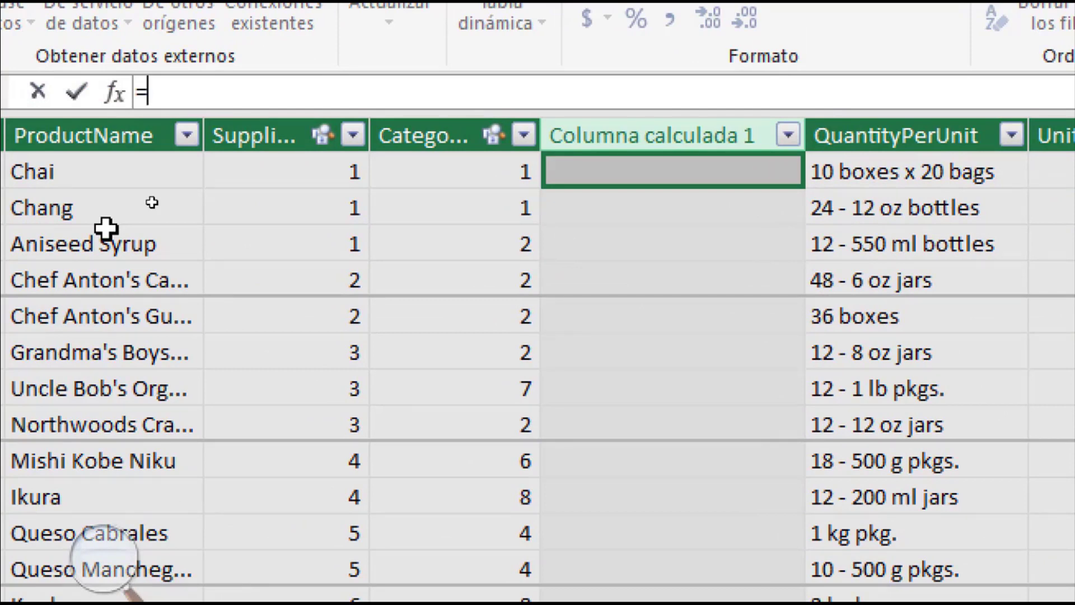
{"action": "type", "text": "RELA"}
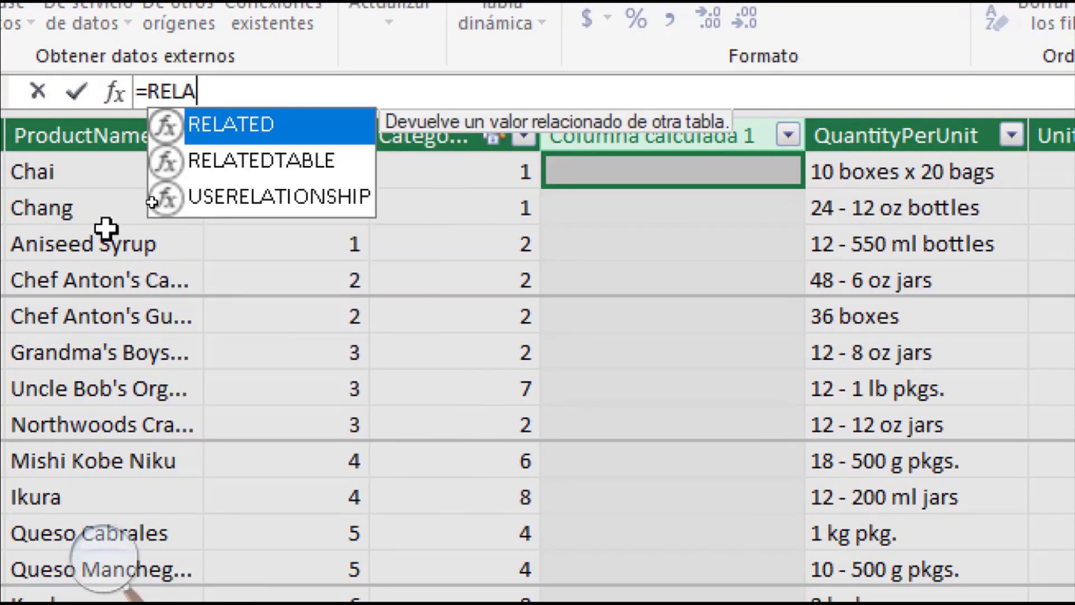
{"action": "key", "text": "Tab"}
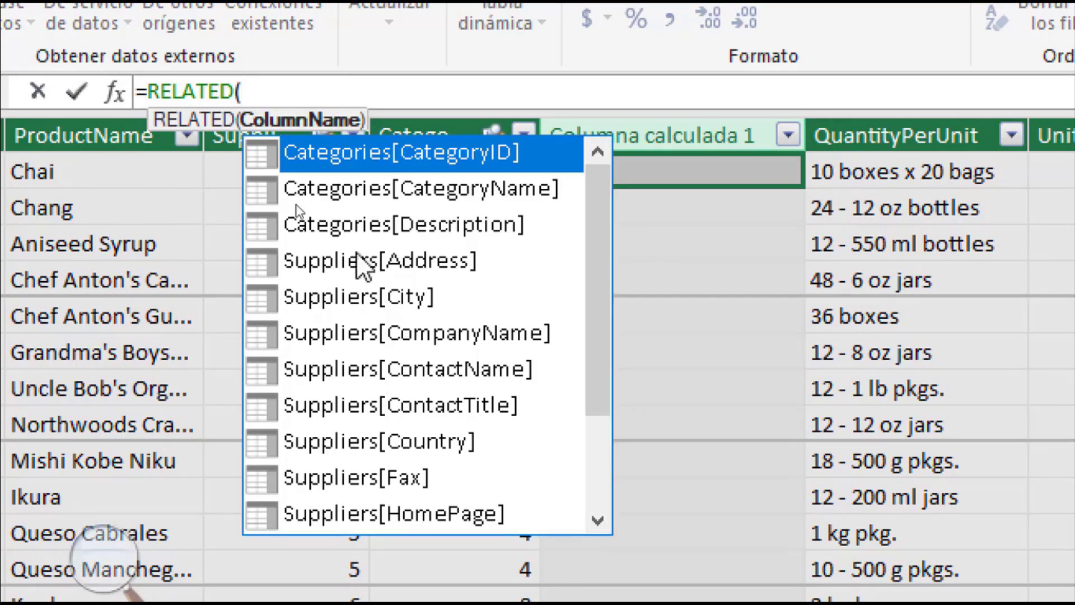
{"action": "double_click", "coordinate": [375, 187]}
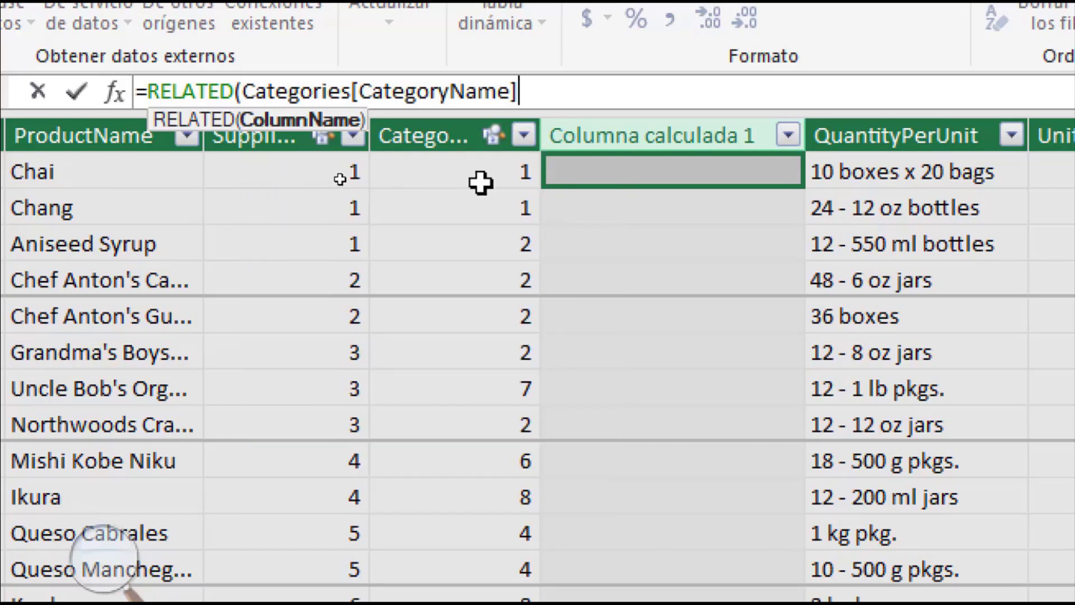
{"action": "type", "text": ")"}
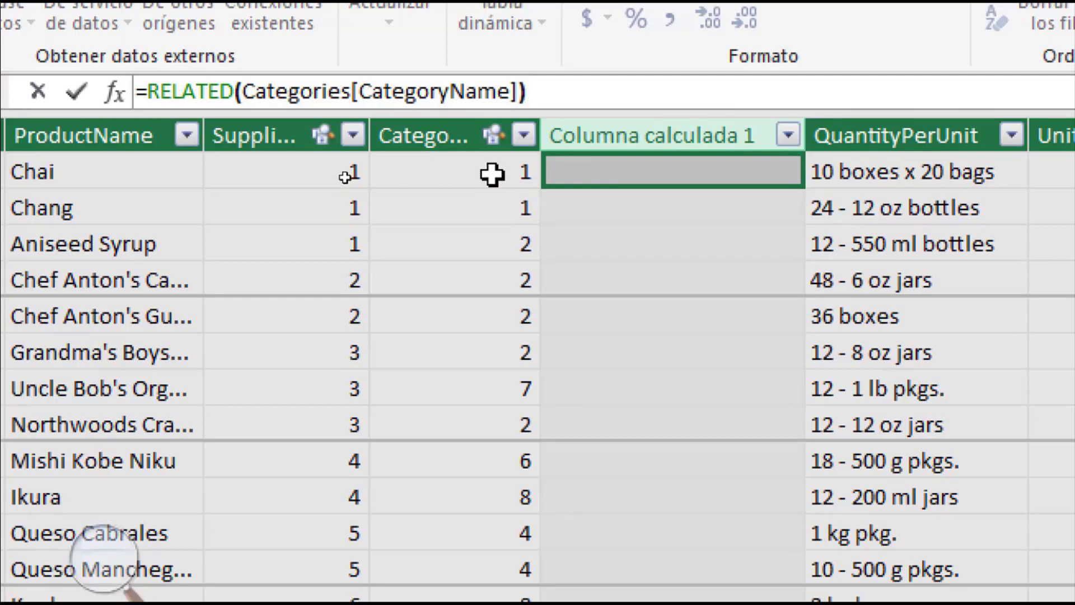
{"action": "key", "text": "Return"}
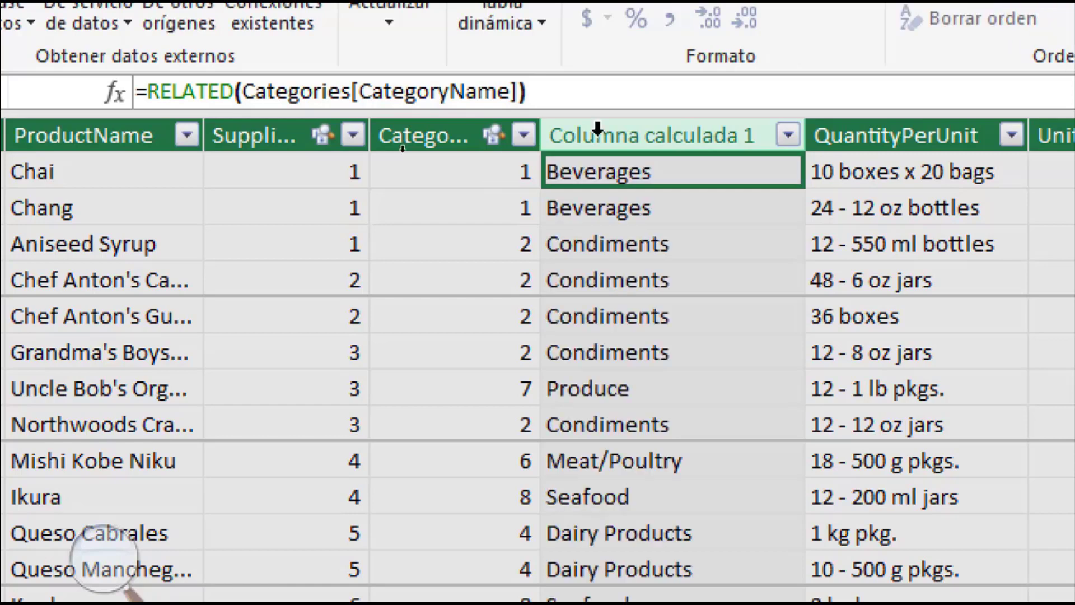
Rename the RELATED column to Category and hide CategoryID from client tools
{"action": "right_click", "coordinate": [672, 137]}
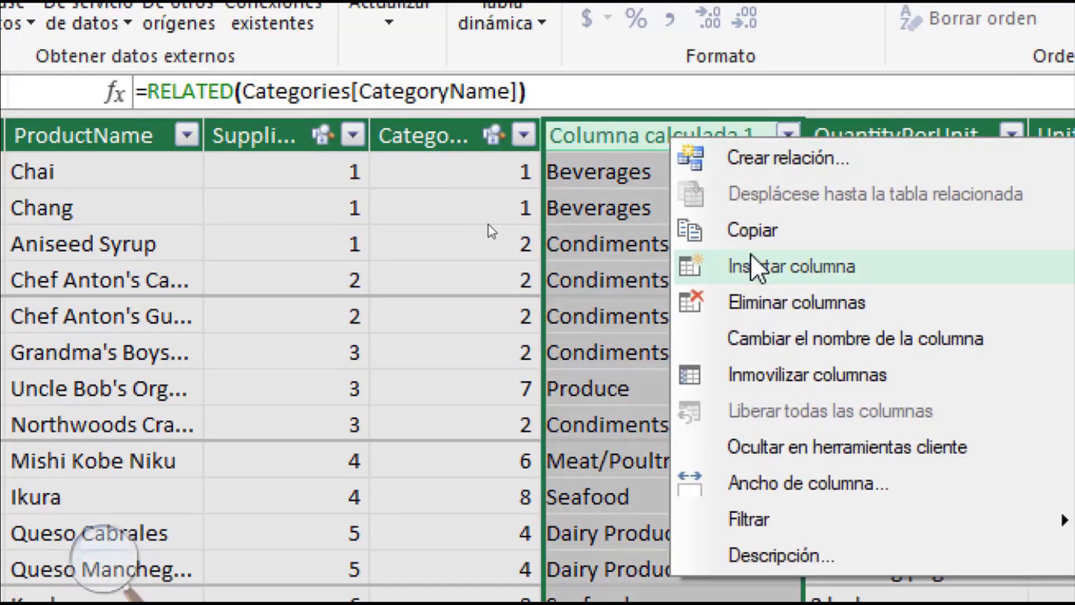
{"action": "left_click", "coordinate": [826, 348]}
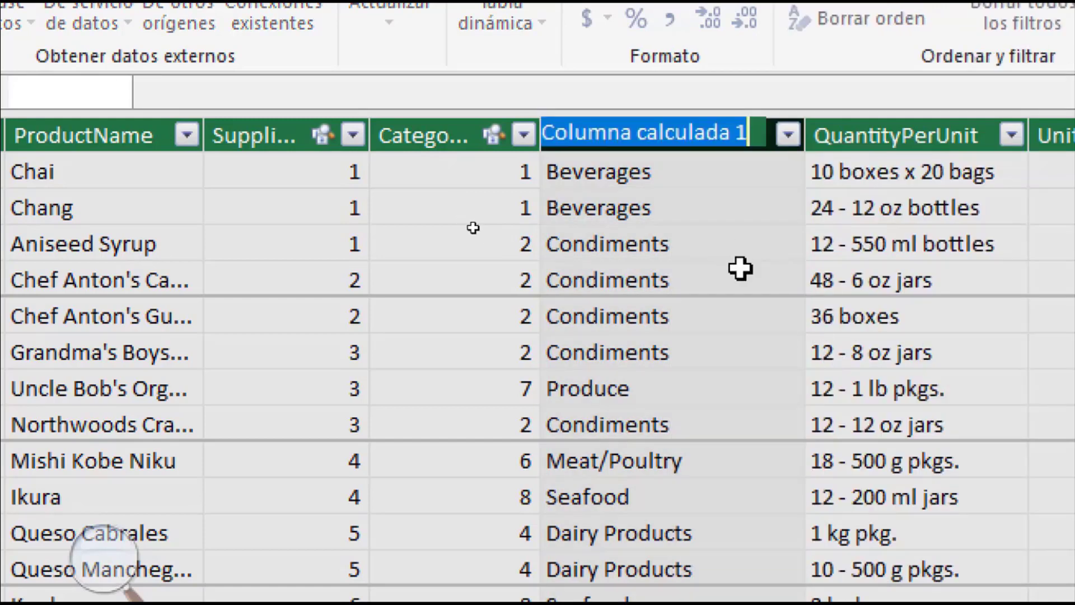
{"action": "type", "text": "Catego"}
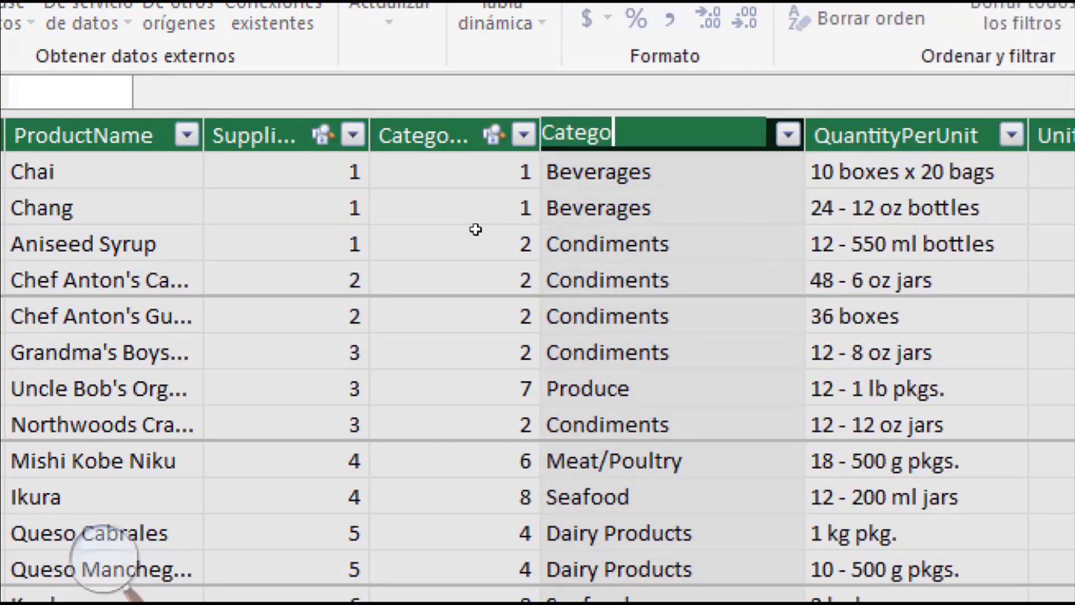
{"action": "type", "text": "ry"}
{"action": "key", "text": "Return"}
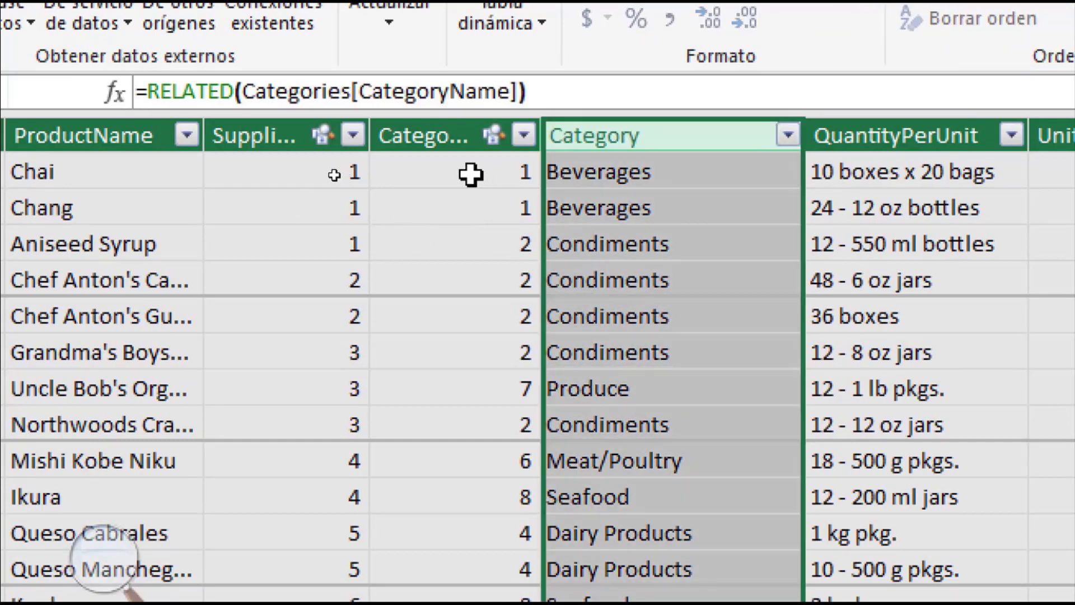
{"action": "right_click", "coordinate": [448, 137]}
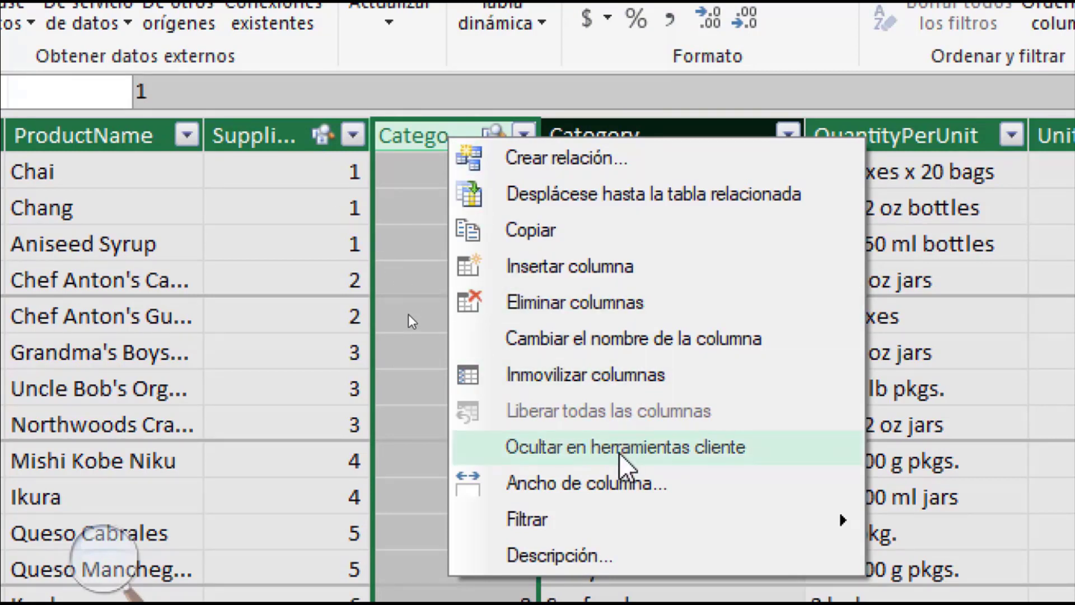
{"action": "left_click", "coordinate": [620, 455]}
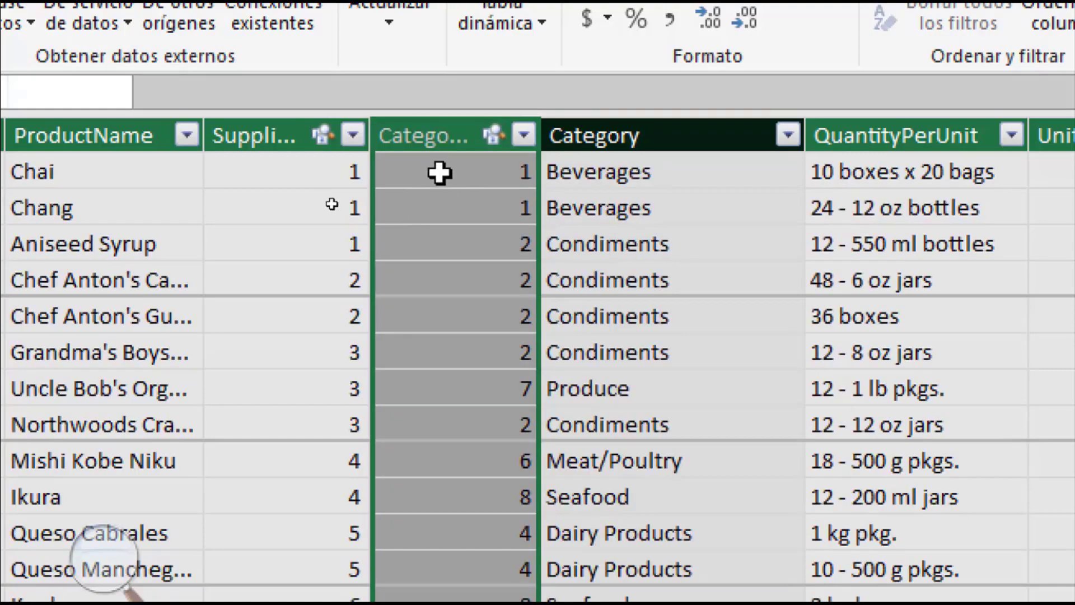
Check the Category column's formula, then enlarge Products in diagram view
{"action": "left_click", "coordinate": [618, 176]}
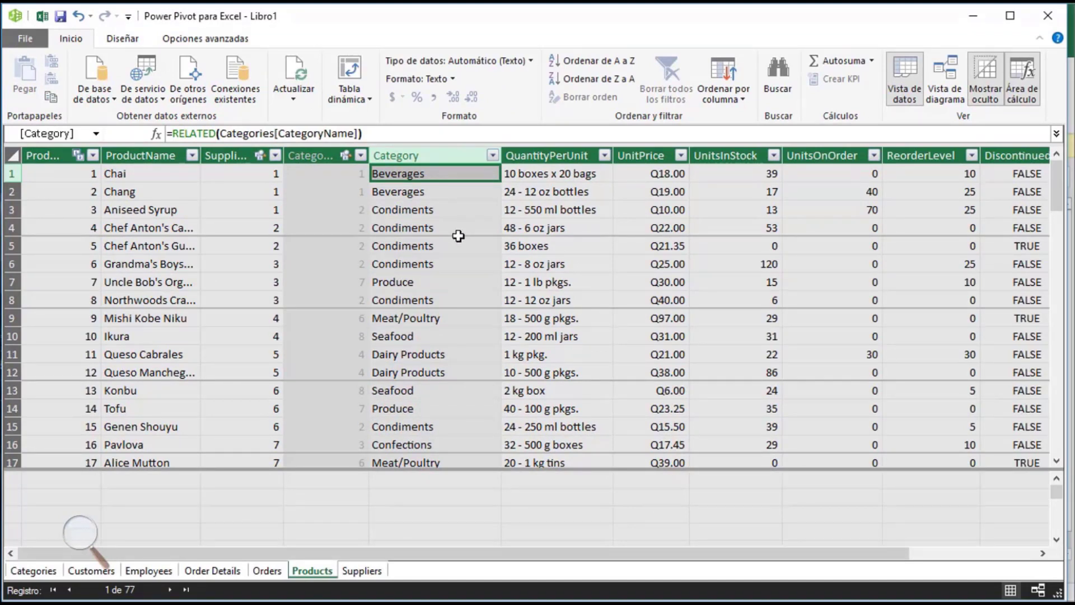
{"action": "left_click", "coordinate": [952, 83]}
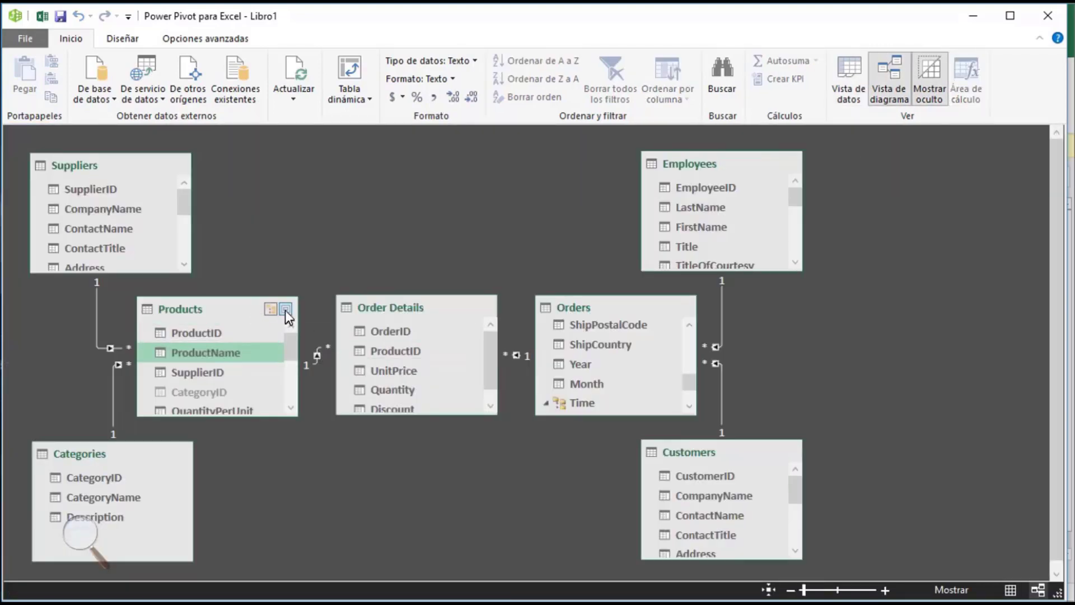
{"action": "left_click", "coordinate": [285, 310]}
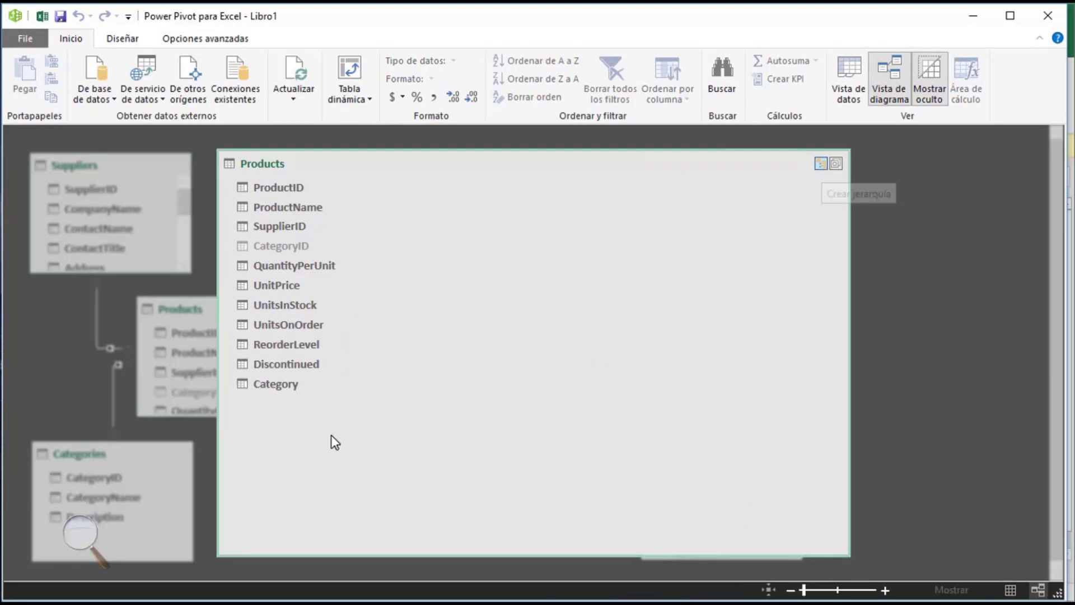
Build the Categories hierarchy with Category then ProductName levels and restore Products
{"action": "type", "text": "Cate"}
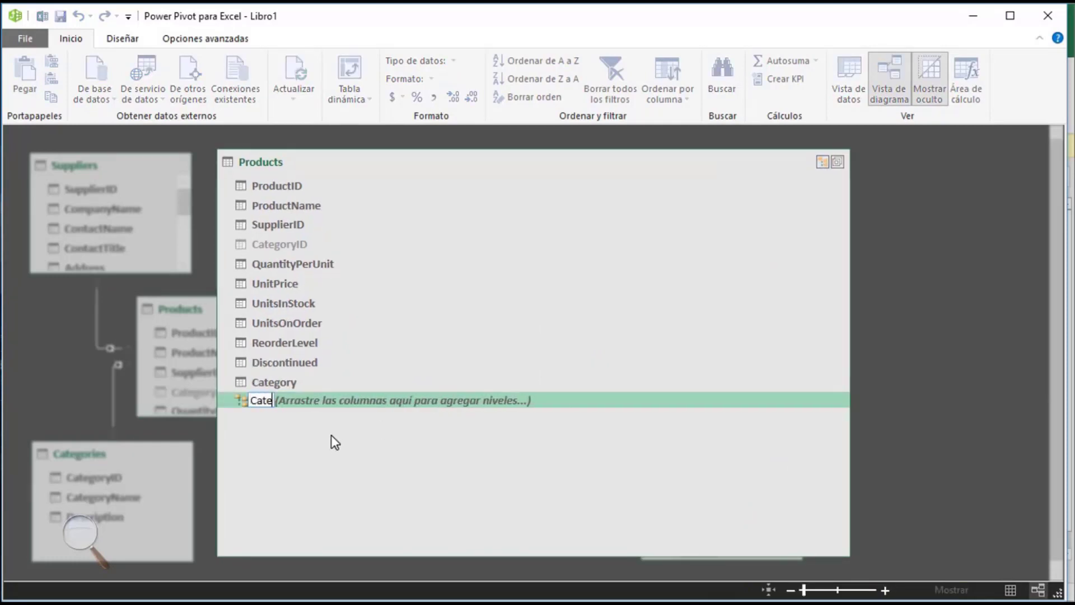
{"action": "type", "text": "gories"}
{"action": "key", "text": "Return"}
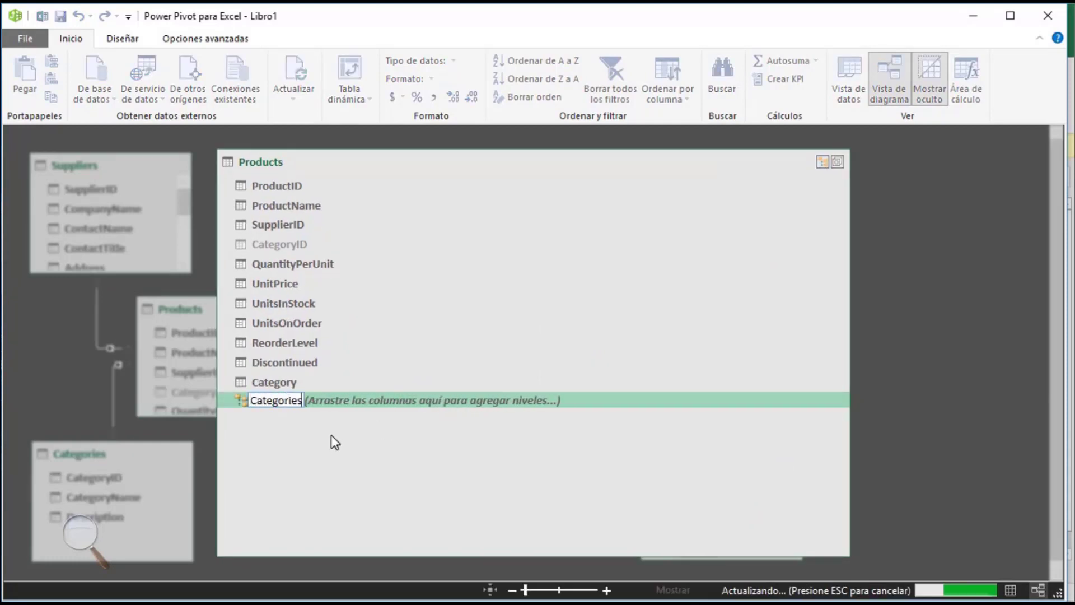
{"action": "left_click", "coordinate": [301, 385]}
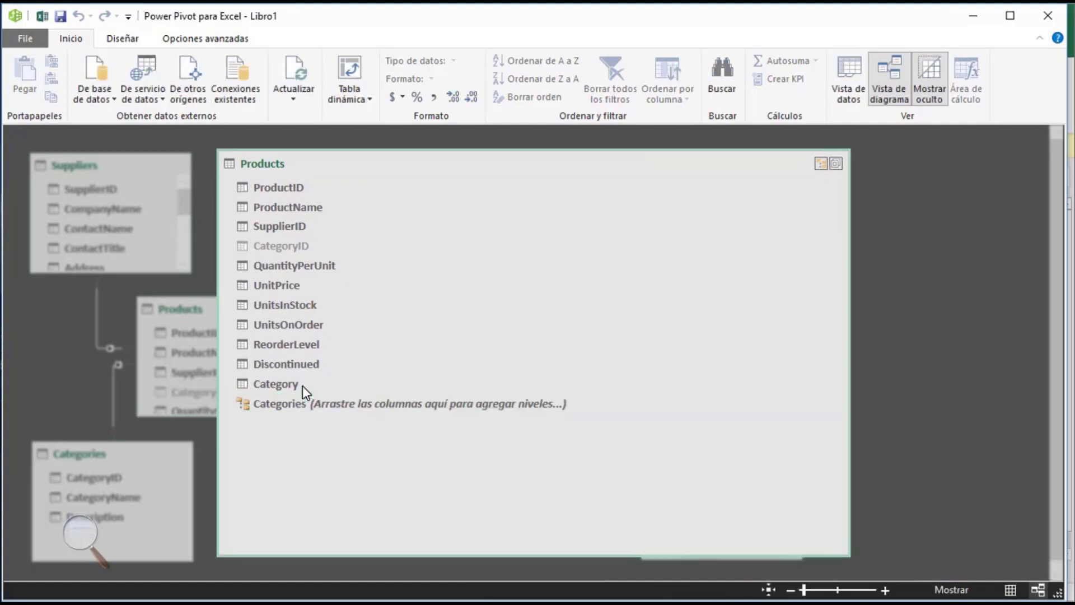
{"action": "mouse_move", "coordinate": [295, 386]}
{"action": "left_mouse_down"}
{"action": "mouse_move", "coordinate": [301, 417]}
{"action": "mouse_move", "coordinate": [298, 408]}
{"action": "left_mouse_up"}
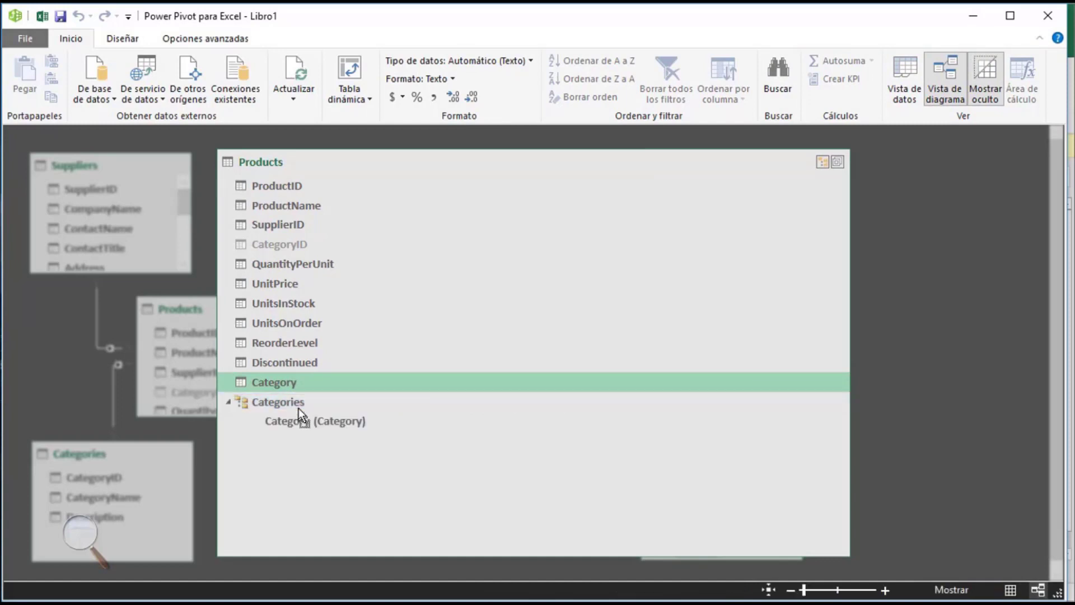
{"action": "left_click_drag", "start_coordinate": [301, 209], "coordinate": [281, 405]}
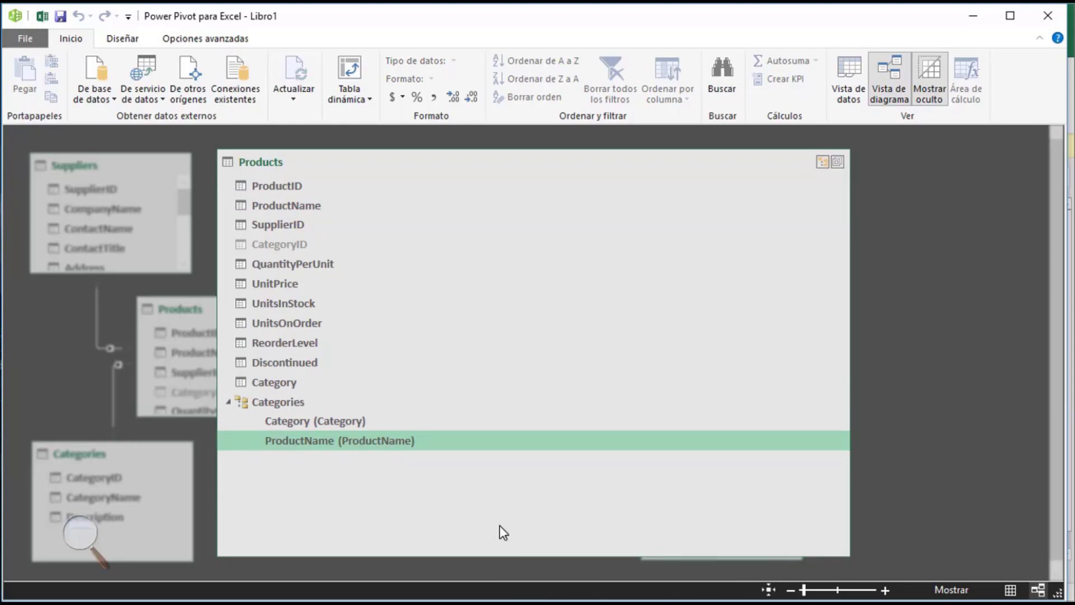
{"action": "left_click", "coordinate": [837, 162]}
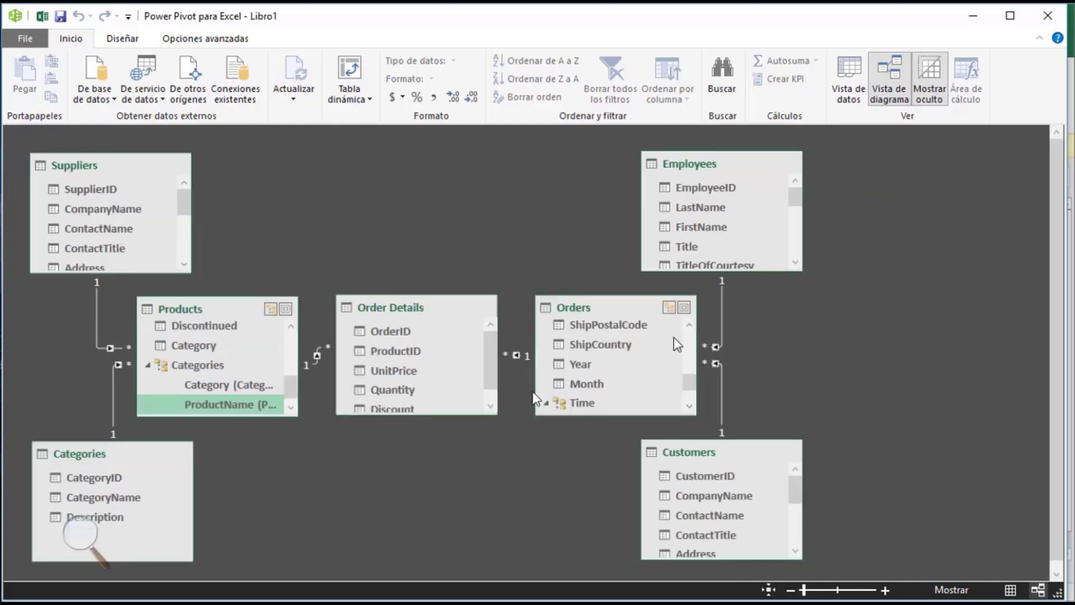
{"action": "mouse_move", "coordinate": [702, 452]}
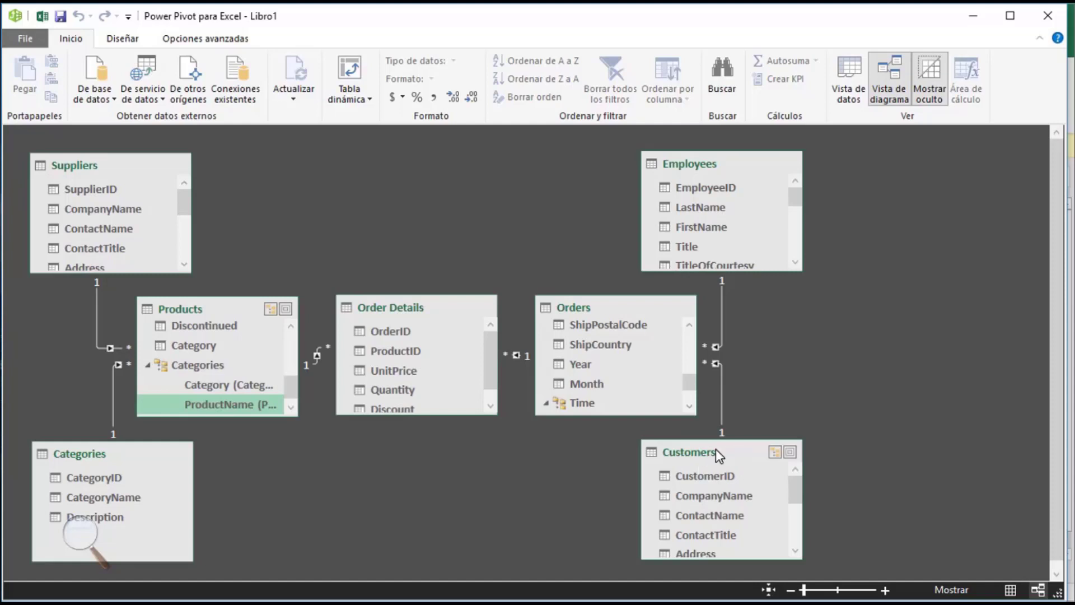
Enlarge Customers, create the Location hierarchy with Country then CompanyName, and restore the table
{"action": "left_click", "coordinate": [794, 453]}
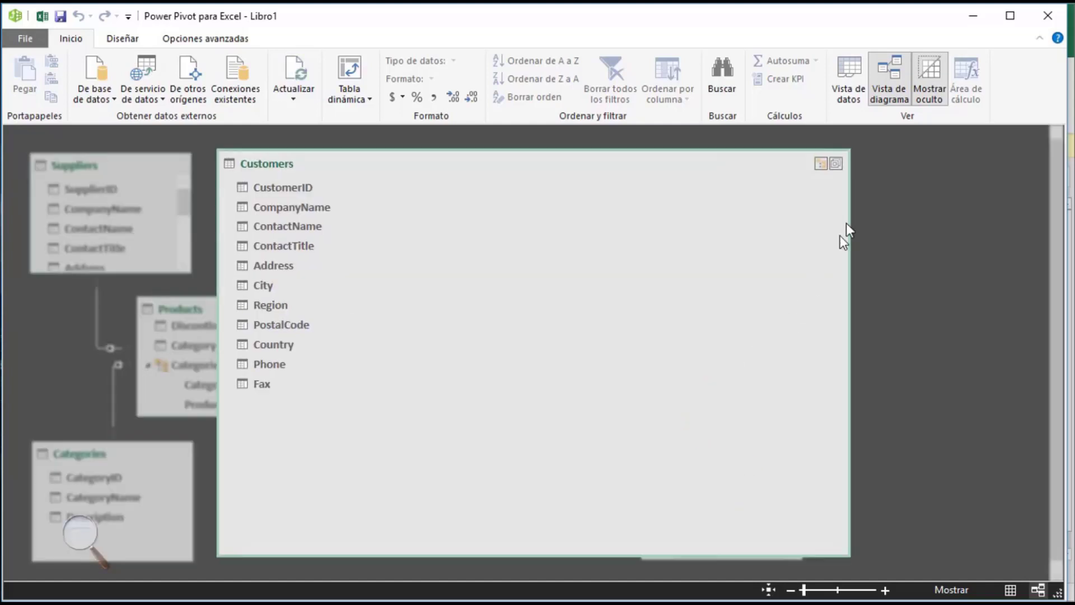
{"action": "left_click", "coordinate": [821, 164]}
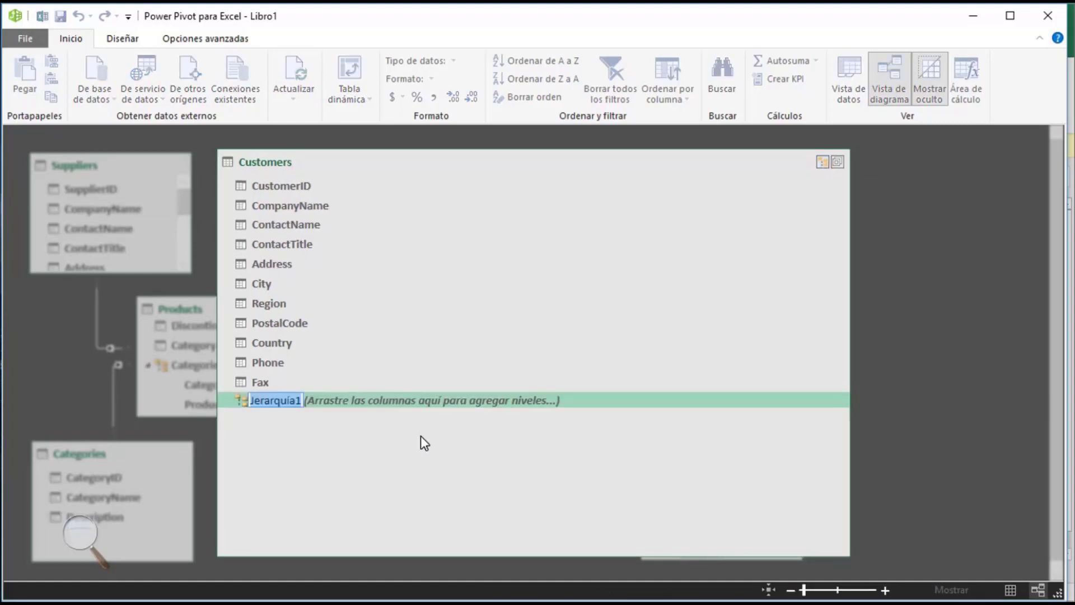
{"action": "type", "text": "Location"}
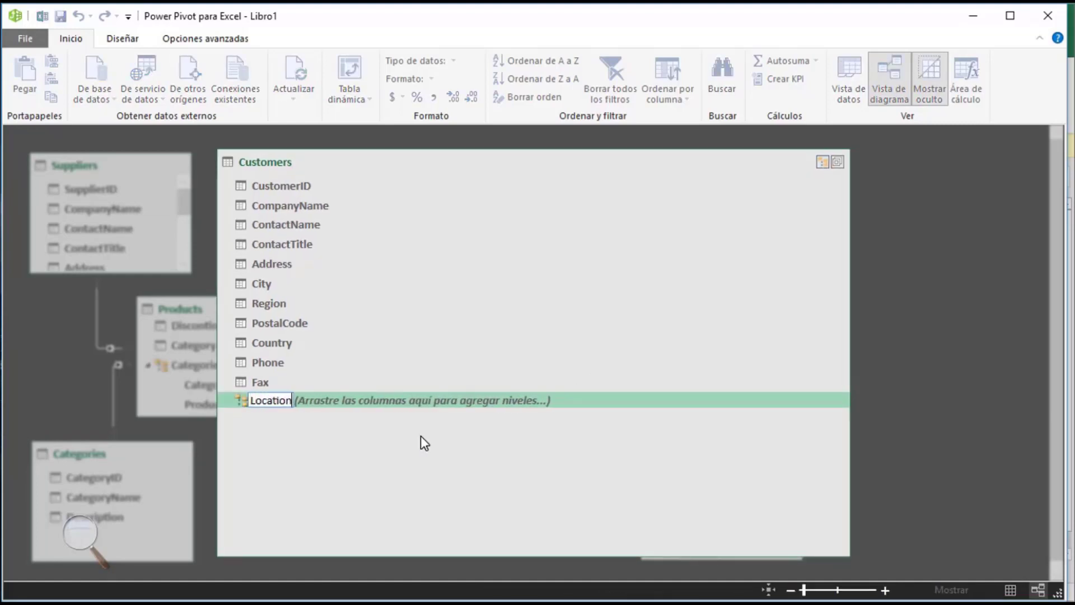
{"action": "key", "text": "Return"}
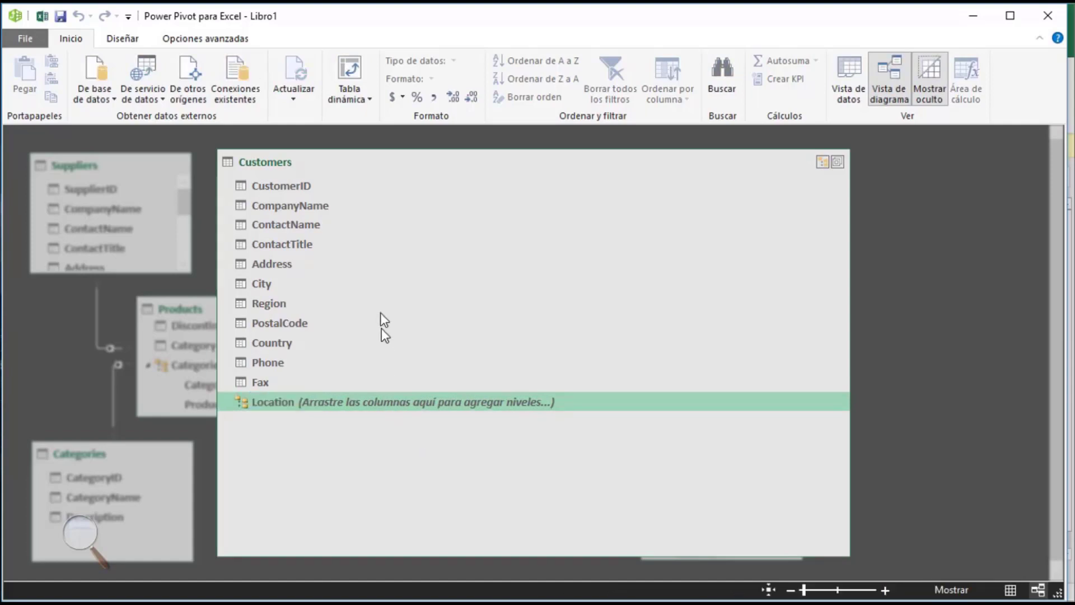
{"action": "left_click", "coordinate": [272, 340]}
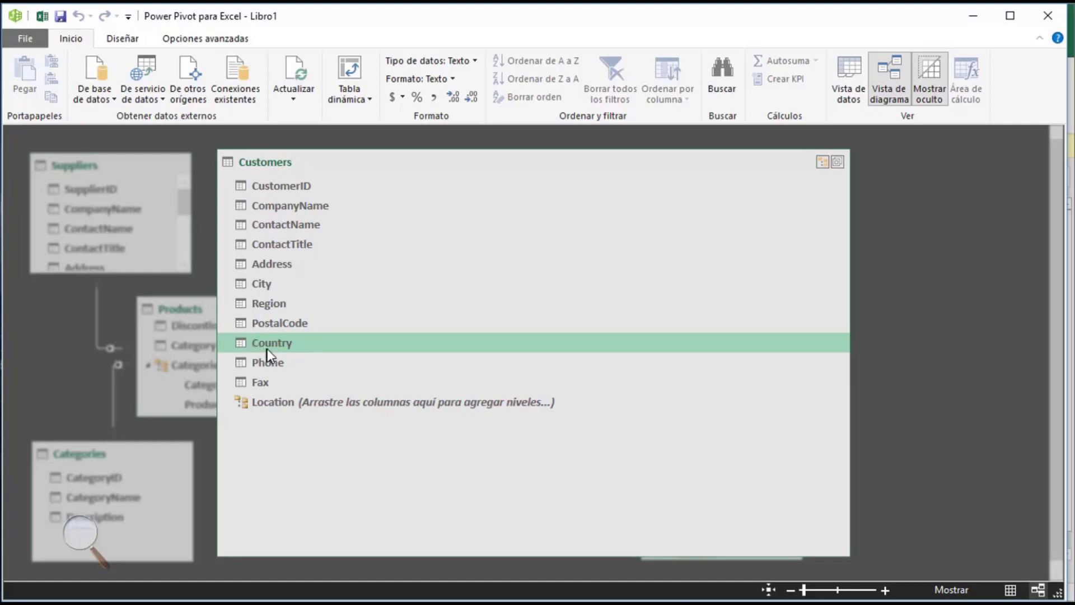
{"action": "left_click_drag", "start_coordinate": [271, 346], "coordinate": [273, 402]}
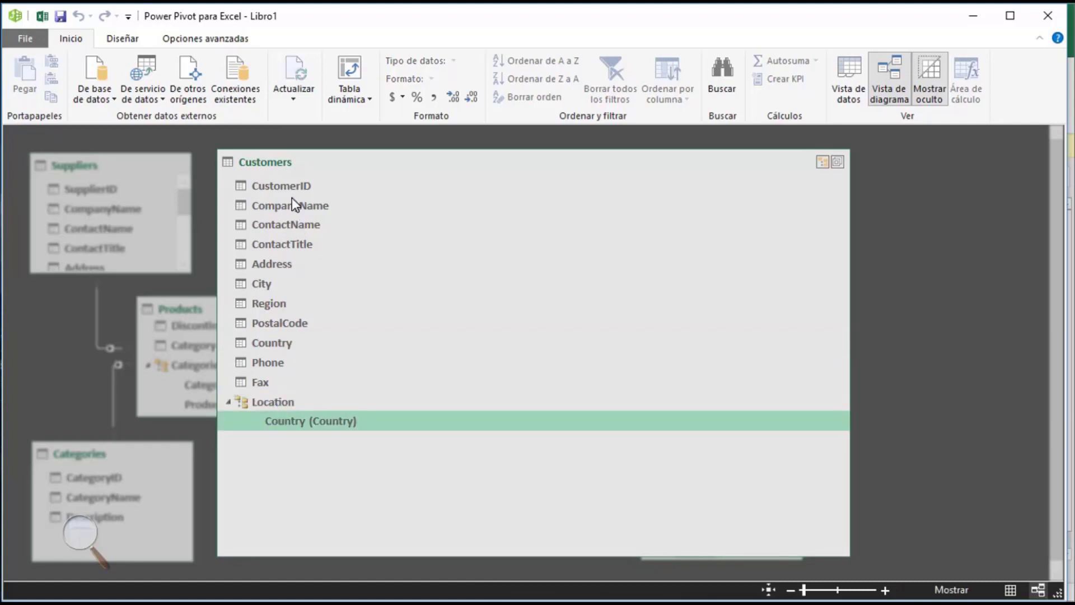
{"action": "left_click_drag", "start_coordinate": [291, 201], "coordinate": [270, 406]}
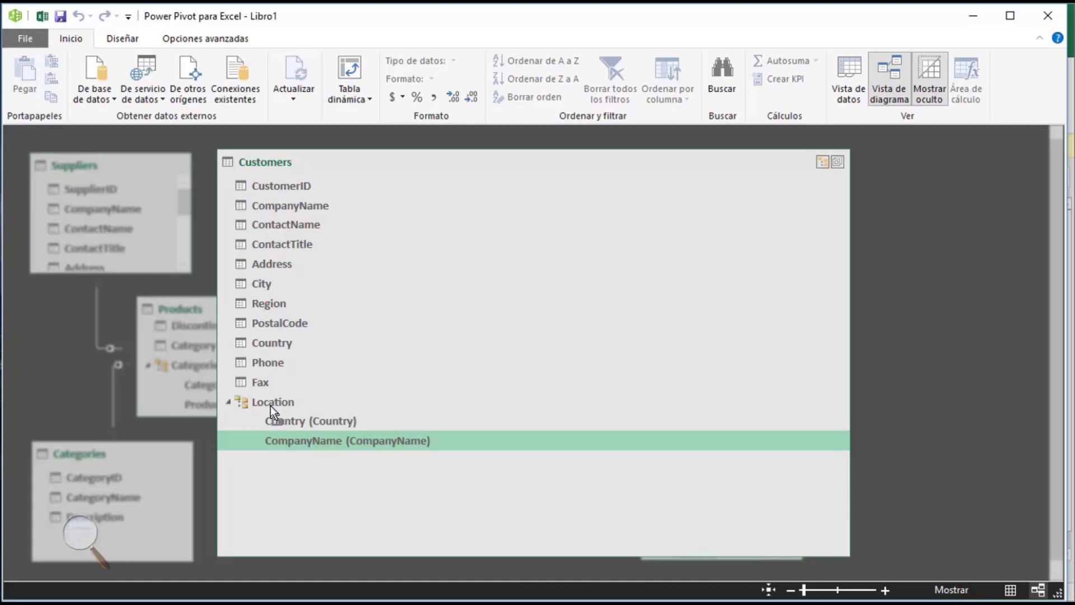
{"action": "left_click", "coordinate": [838, 163]}
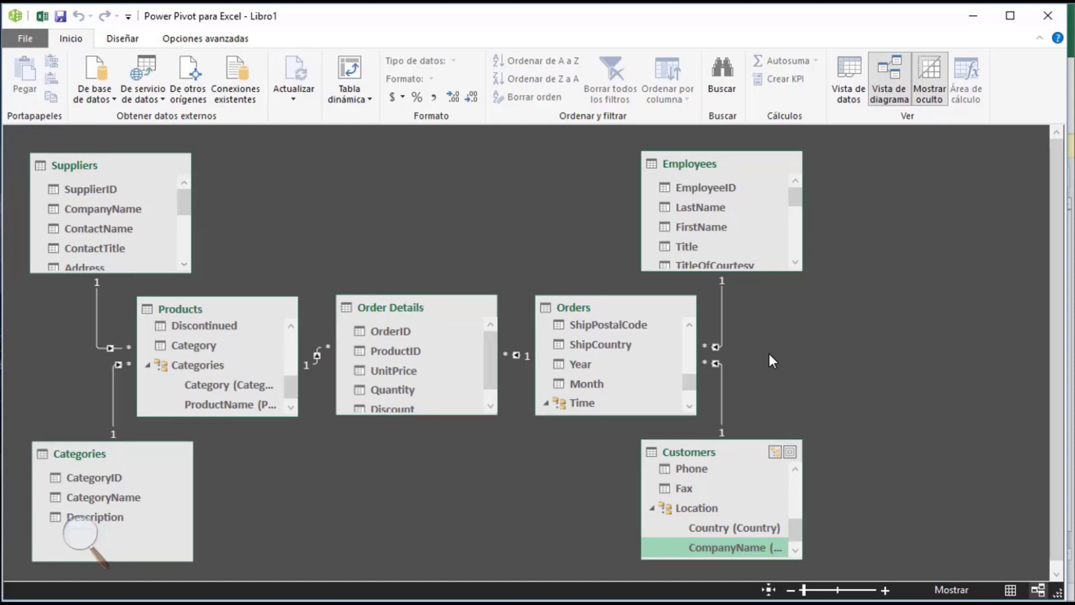
Open the Order Details table in data view and select the first Agregar columna cell
{"action": "left_click", "coordinate": [853, 69]}
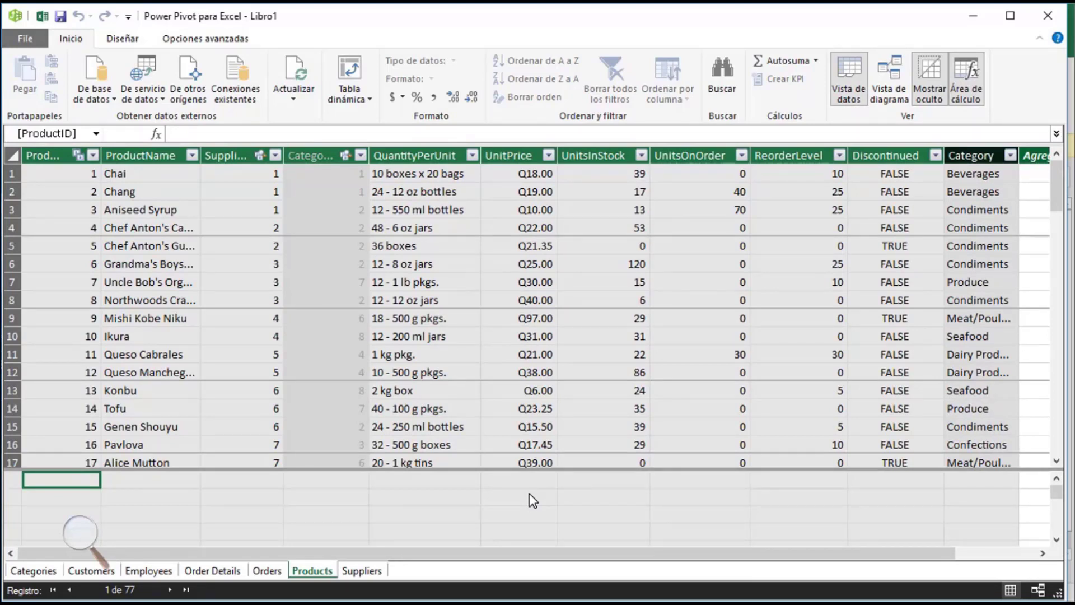
{"action": "left_click", "coordinate": [190, 570]}
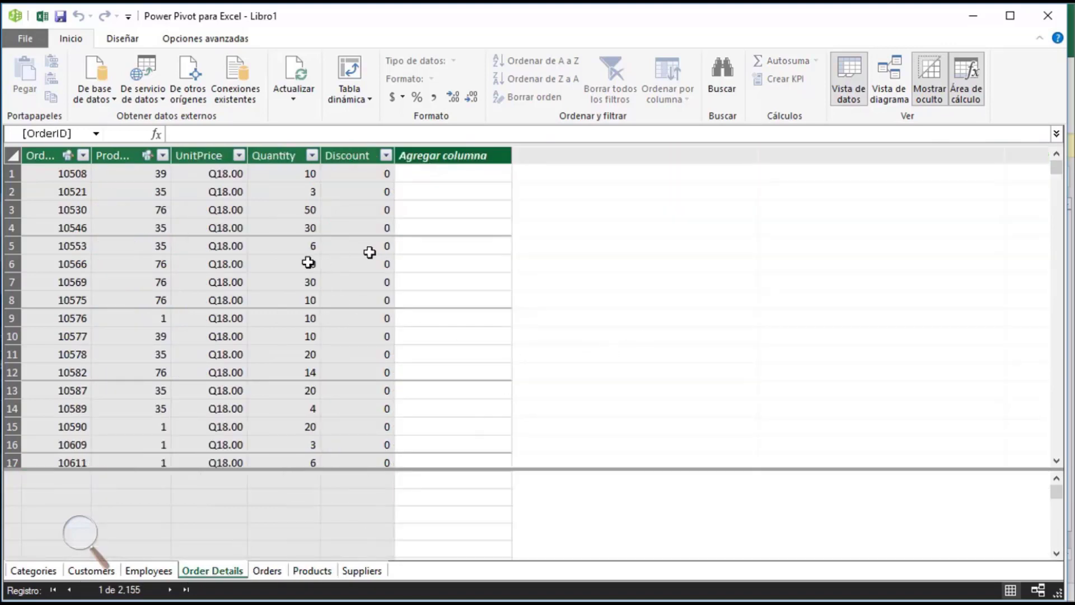
{"action": "left_click", "coordinate": [200, 146]}
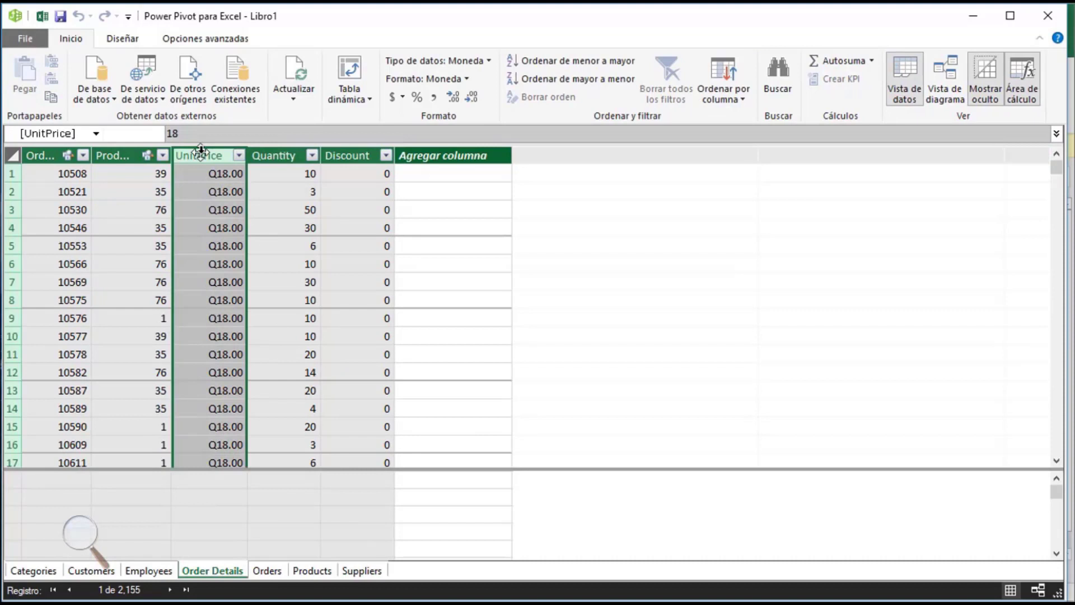
{"action": "left_click", "coordinate": [291, 148]}
{"action": "left_click", "coordinate": [358, 148]}
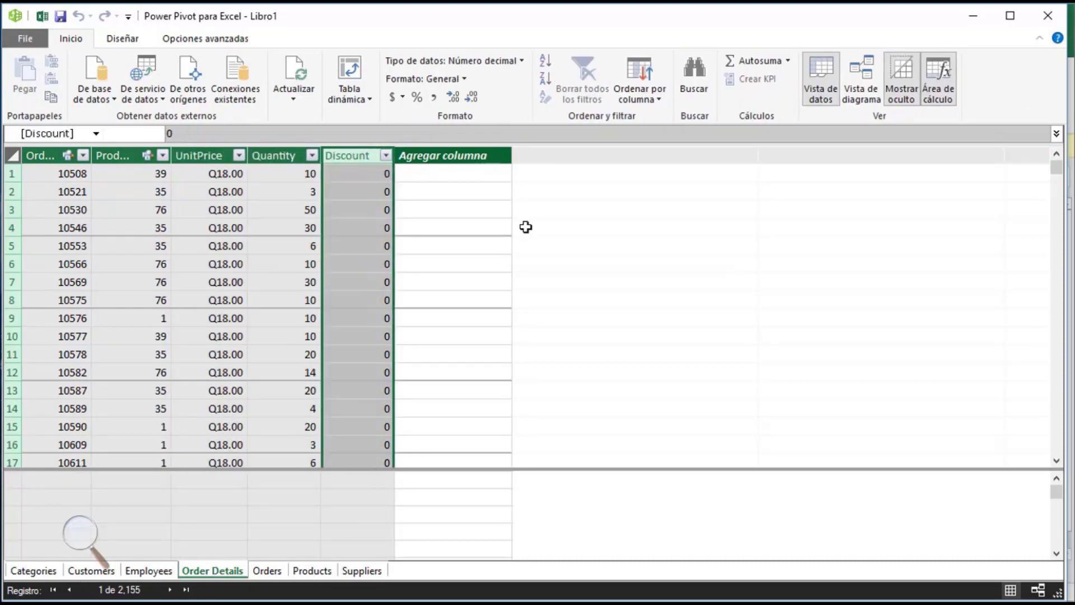
{"action": "left_click", "coordinate": [456, 168]}
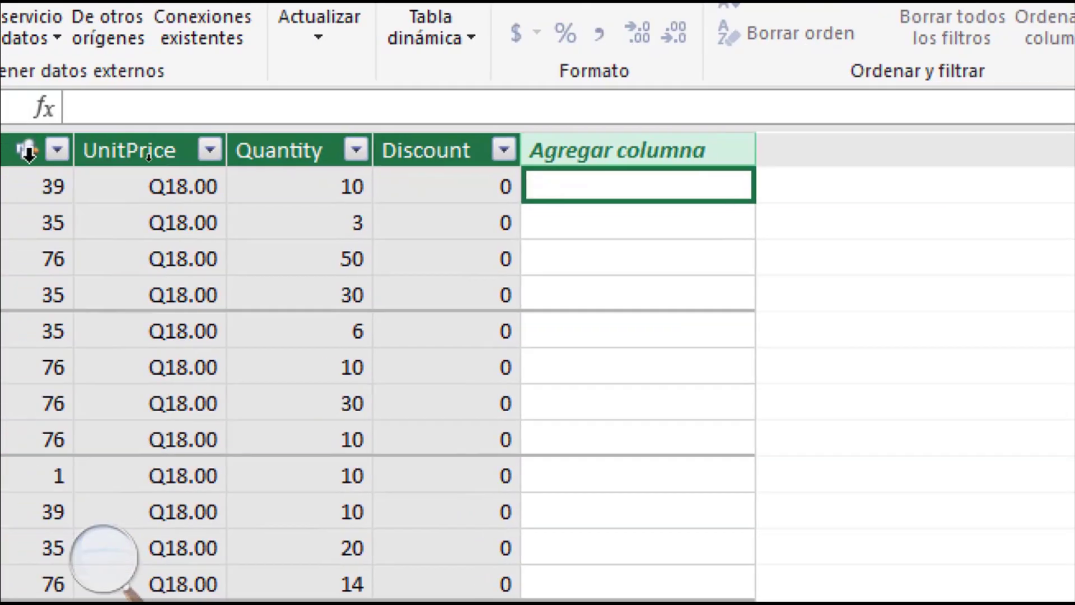
Enter the column formula (UnitPrice*Quantity)-(UnitPrice*Quantity*Discount) using Order Details columns
{"action": "left_click", "coordinate": [122, 101]}
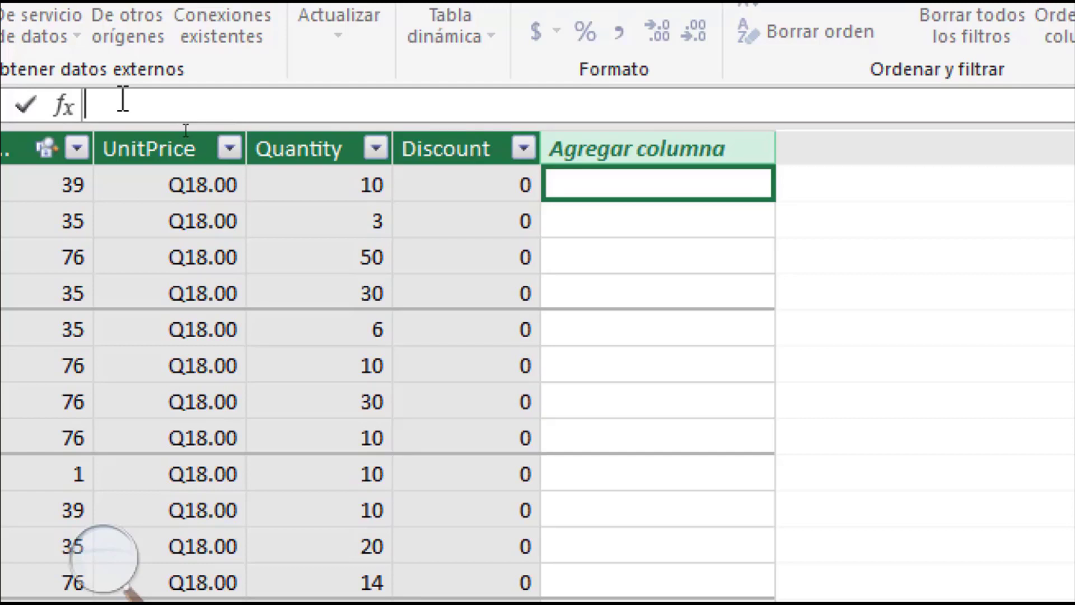
{"action": "type", "text": "="}
{"action": "type", "text": "("}
{"action": "left_click", "coordinate": [164, 186]}
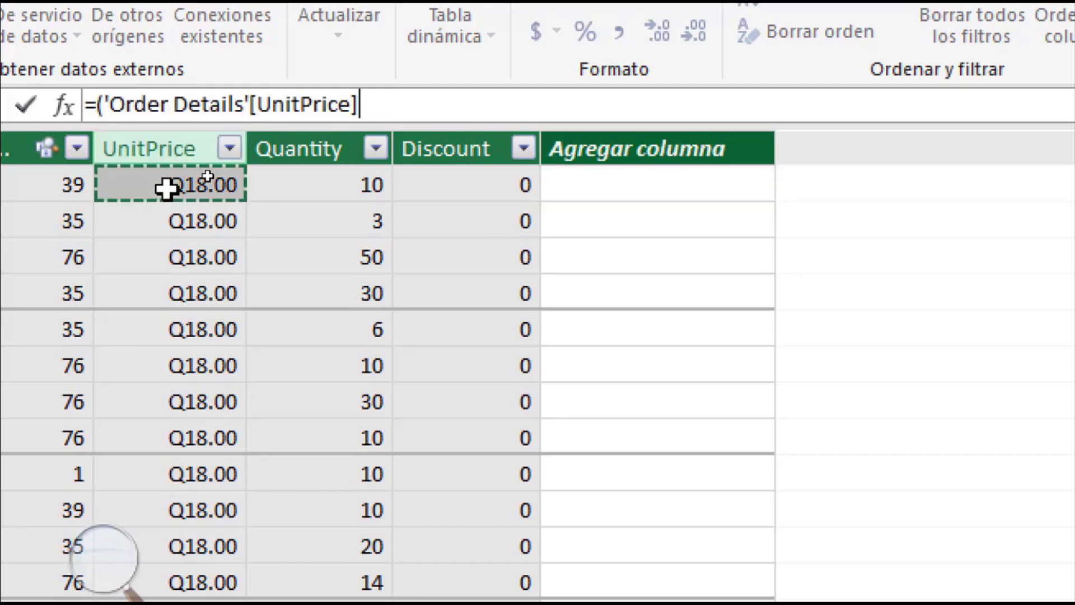
{"action": "type", "text": "*"}
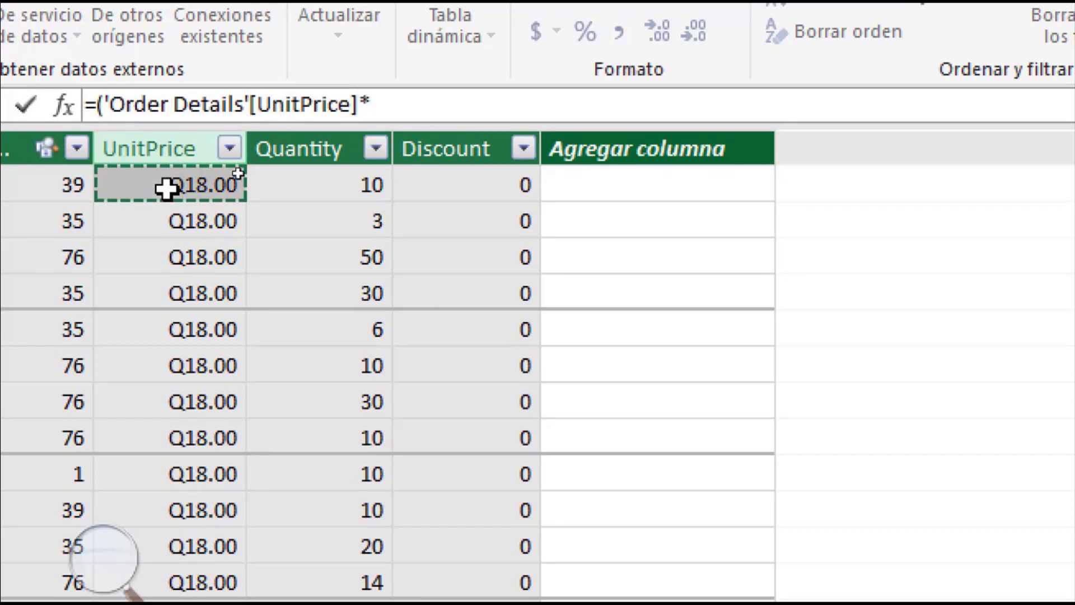
{"action": "left_click", "coordinate": [301, 192]}
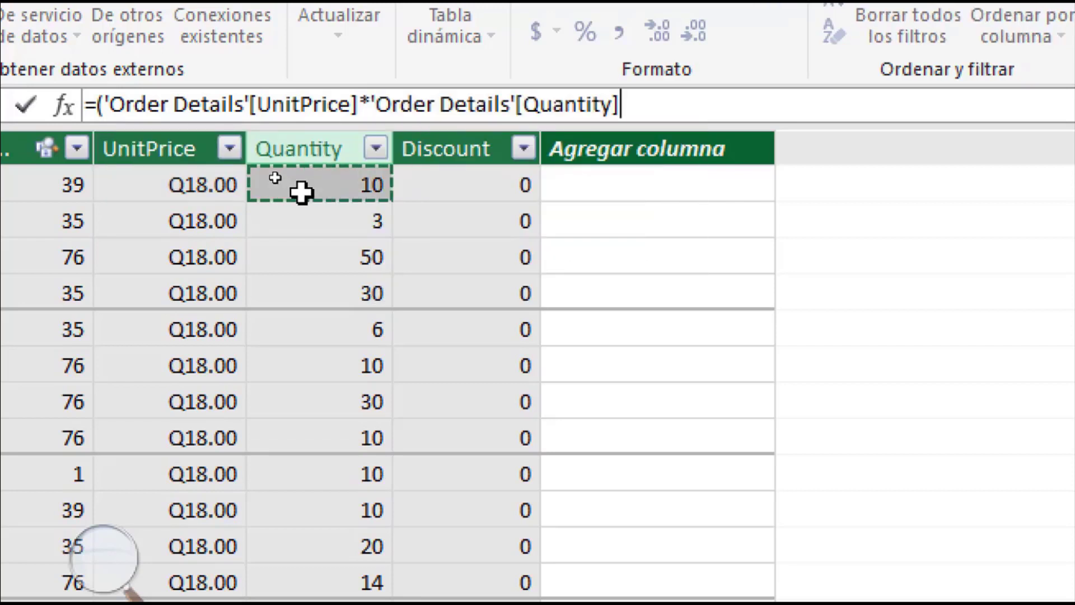
{"action": "type", "text": ")"}
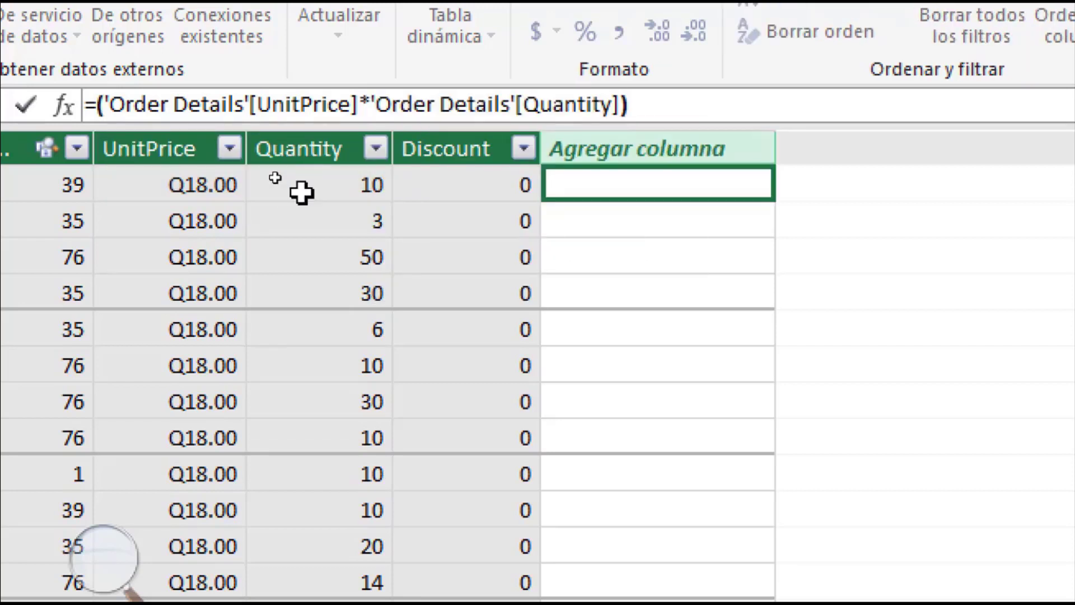
{"action": "type", "text": "-"}
{"action": "type", "text": "("}
{"action": "left_click", "coordinate": [175, 183]}
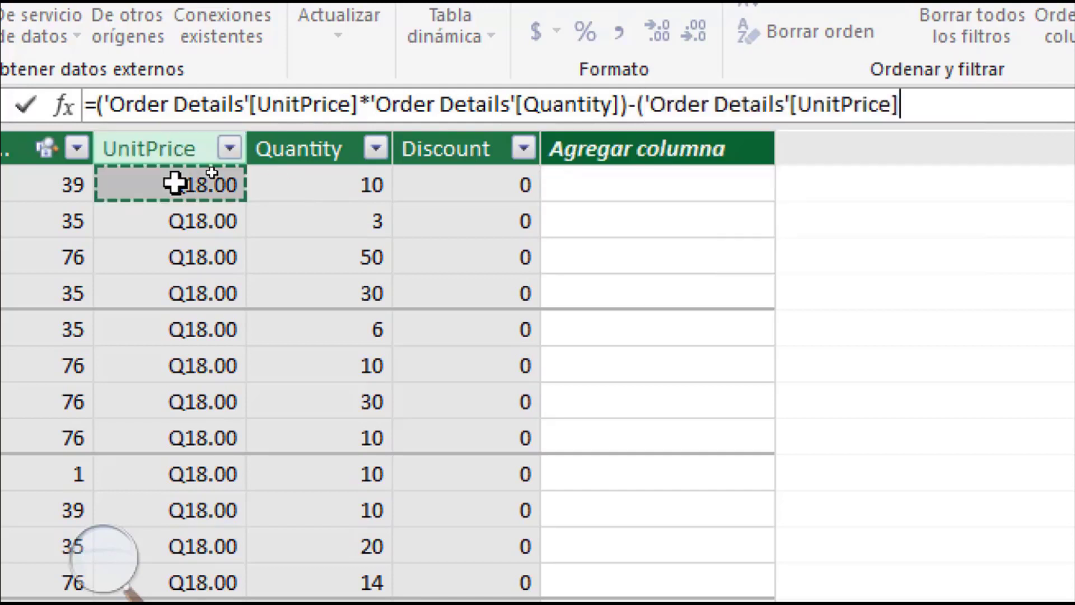
{"action": "type", "text": "*"}
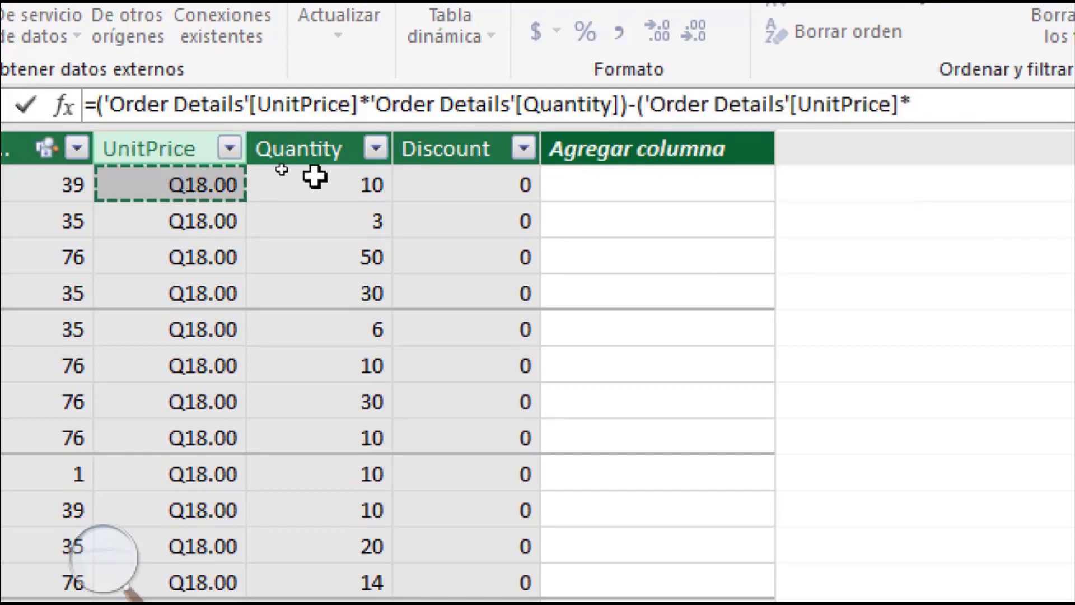
{"action": "left_click", "coordinate": [315, 176]}
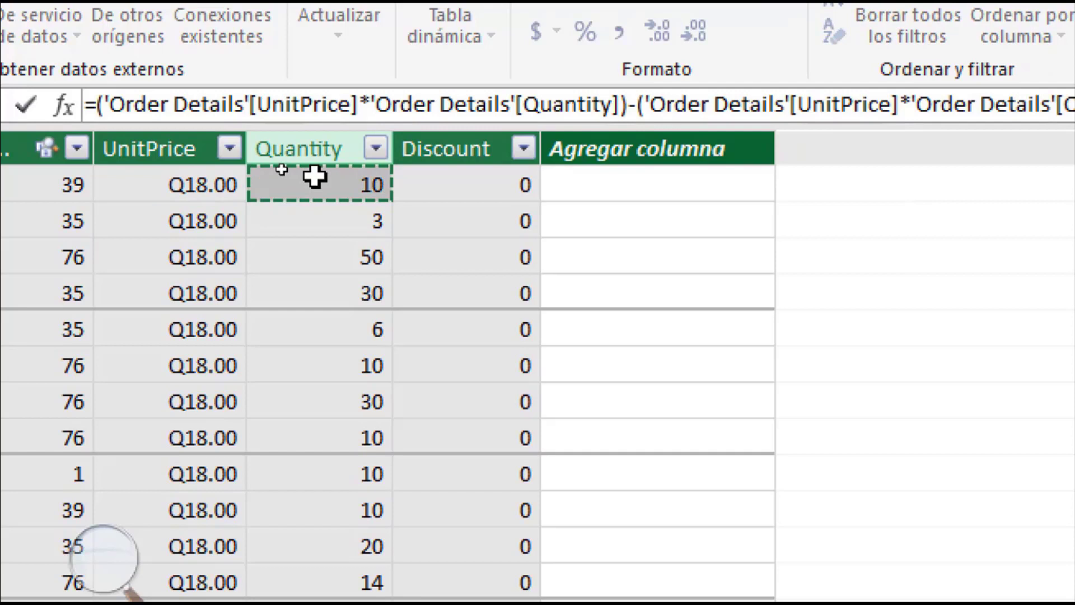
{"action": "left_click", "coordinate": [497, 185]}
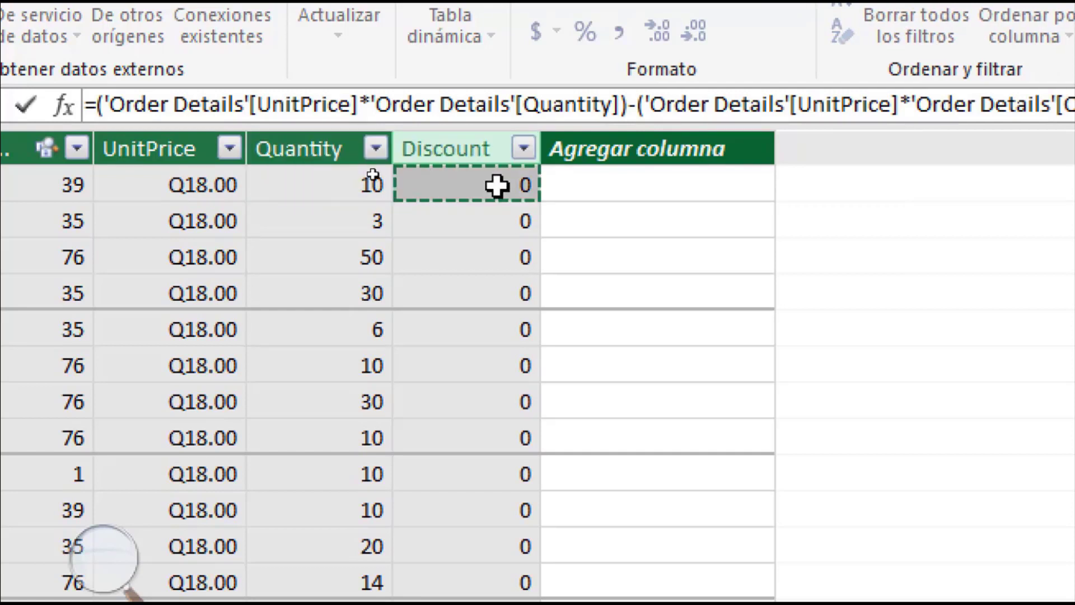
{"action": "key", "text": "Return"}
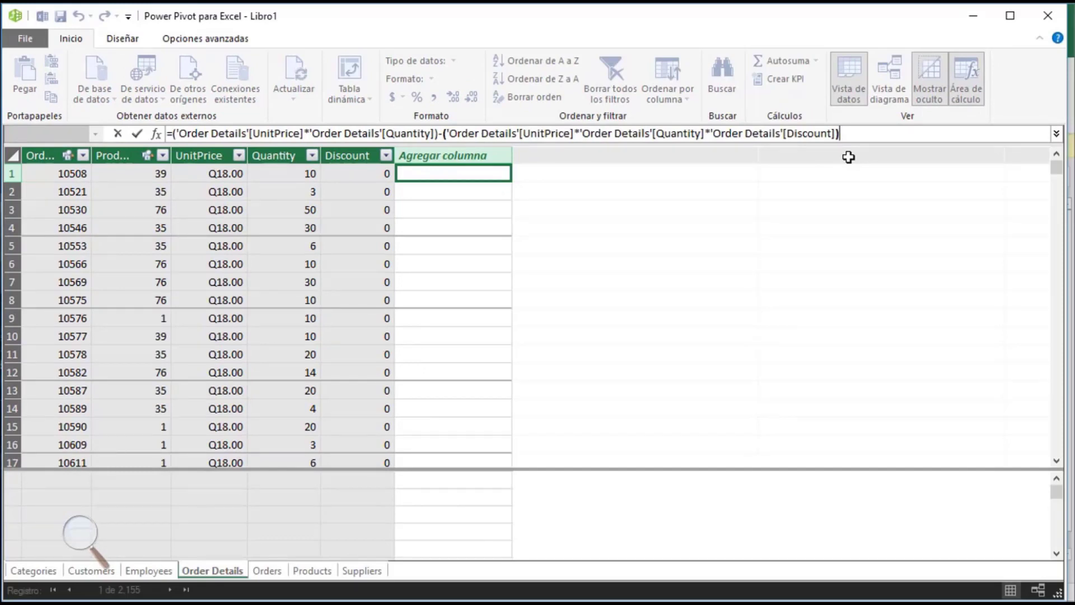
{"action": "key", "text": "Return"}
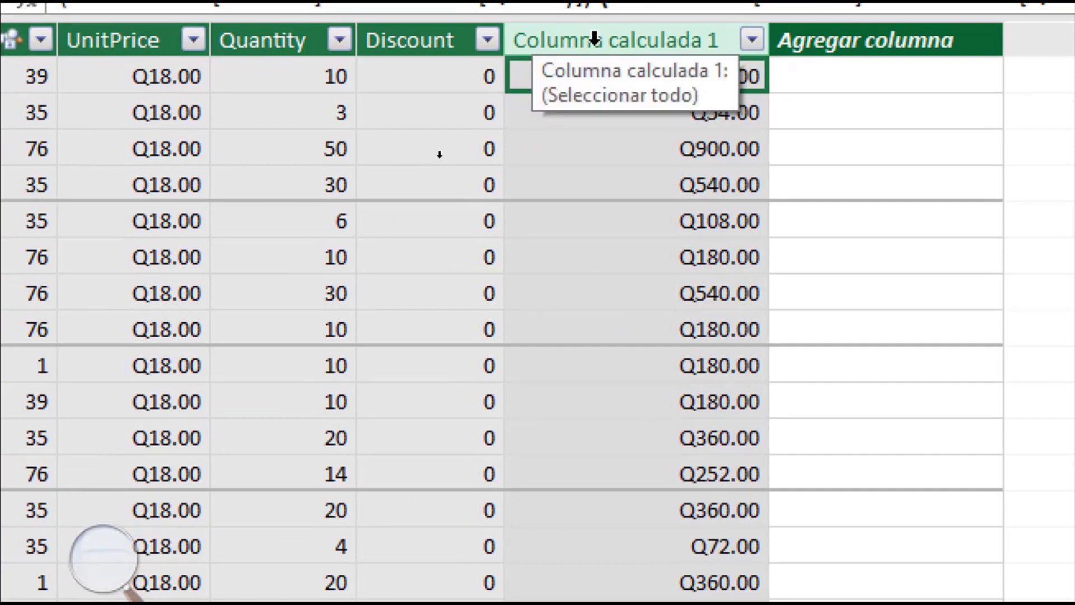
Rename the 'Columna calculada 1' column to Partial, narrow it, and select the calculation-area cell beneath it
{"action": "right_click", "coordinate": [594, 39]}
{"action": "left_click", "coordinate": [656, 264]}
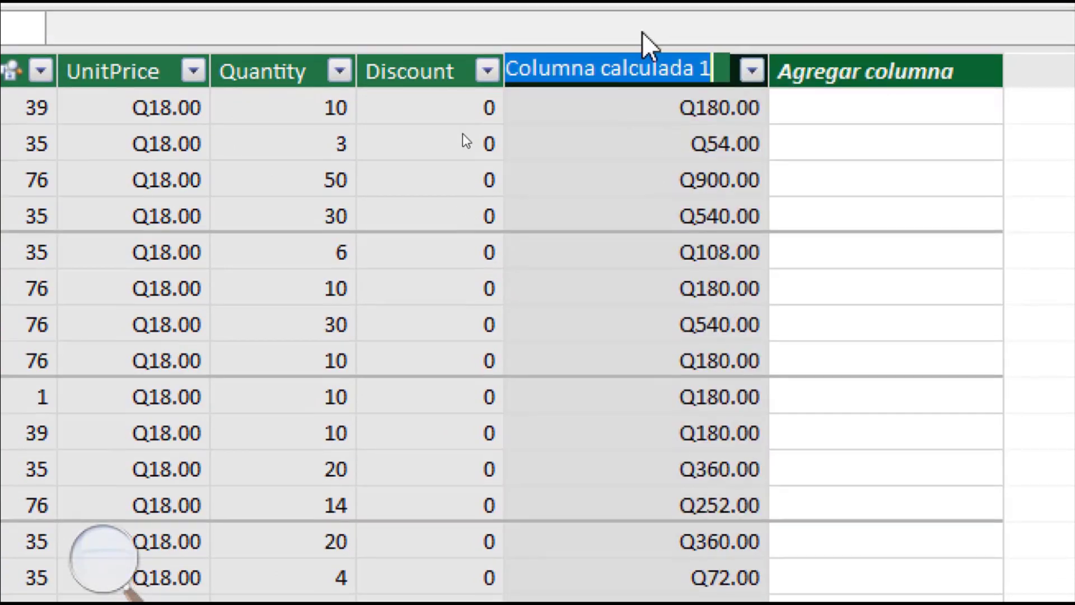
{"action": "type", "text": "Pa"}
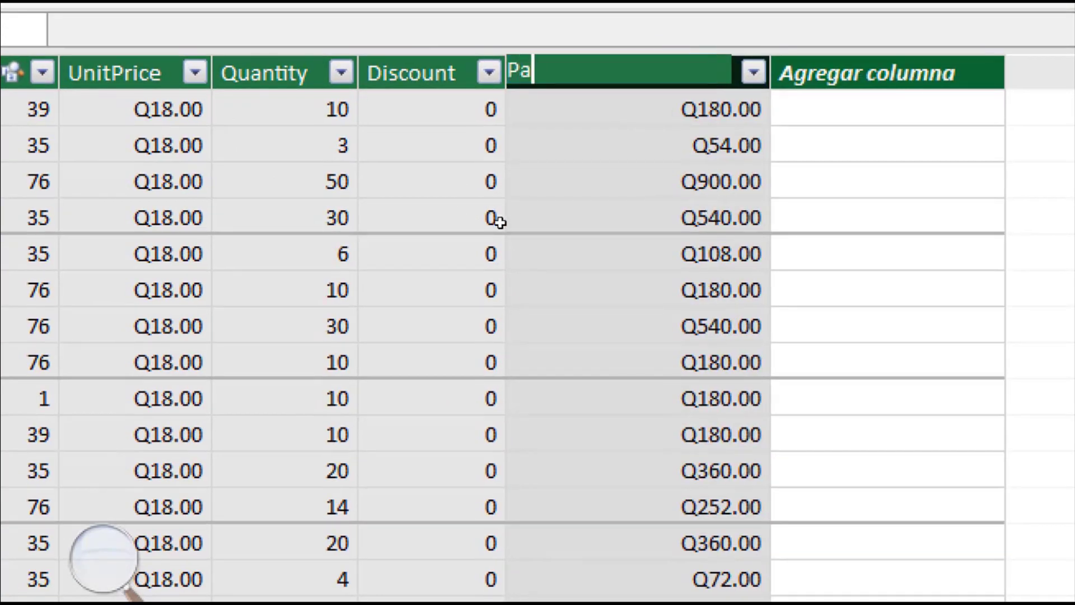
{"action": "type", "text": "rtial"}
{"action": "key", "text": "Return"}
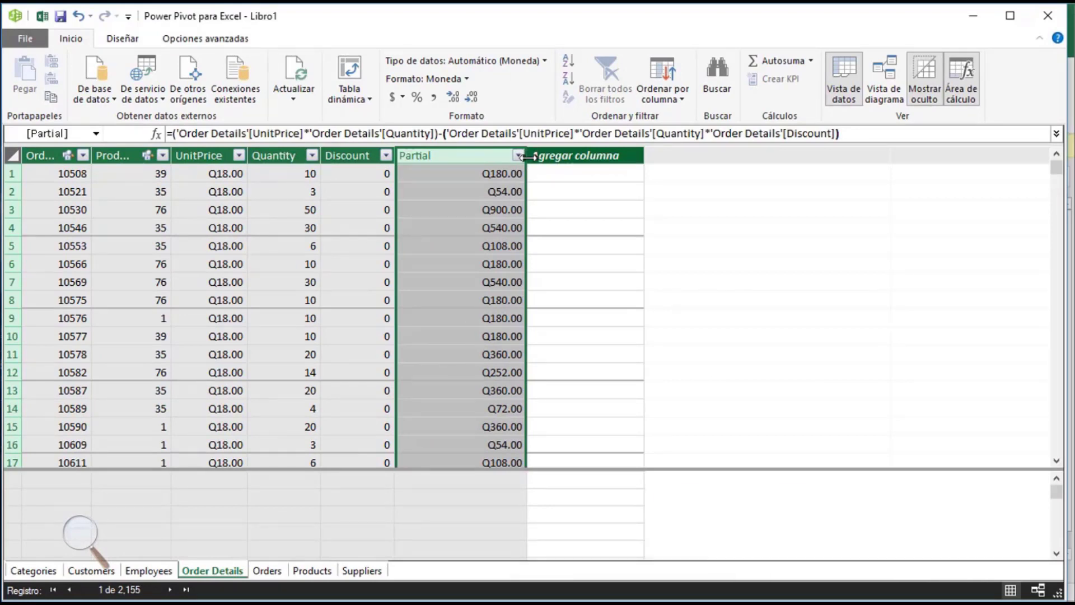
{"action": "left_click_drag", "start_coordinate": [525, 156], "coordinate": [465, 159]}
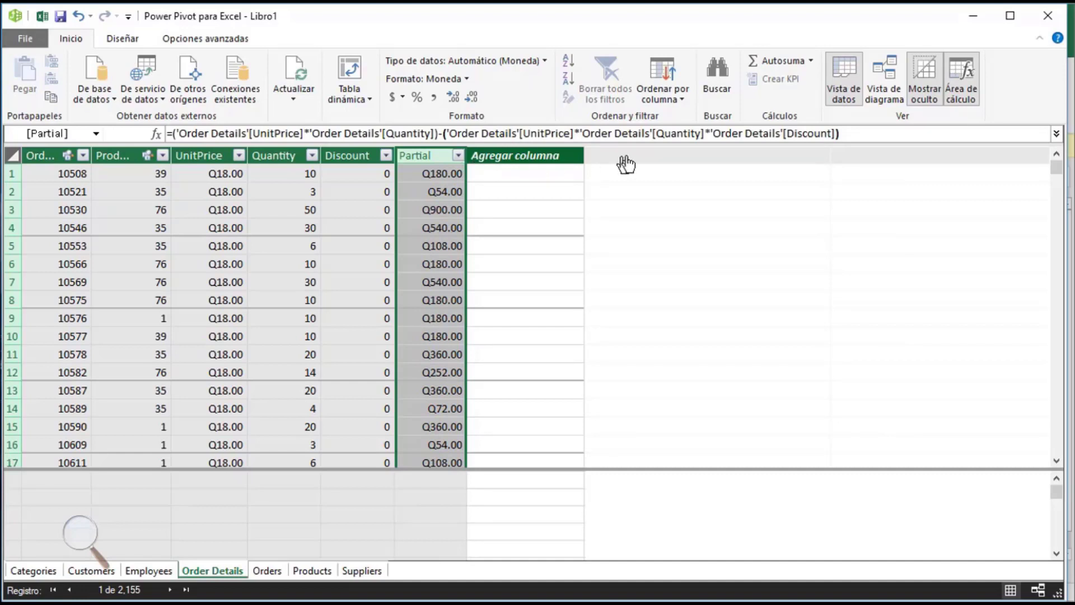
{"action": "left_click", "coordinate": [426, 481]}
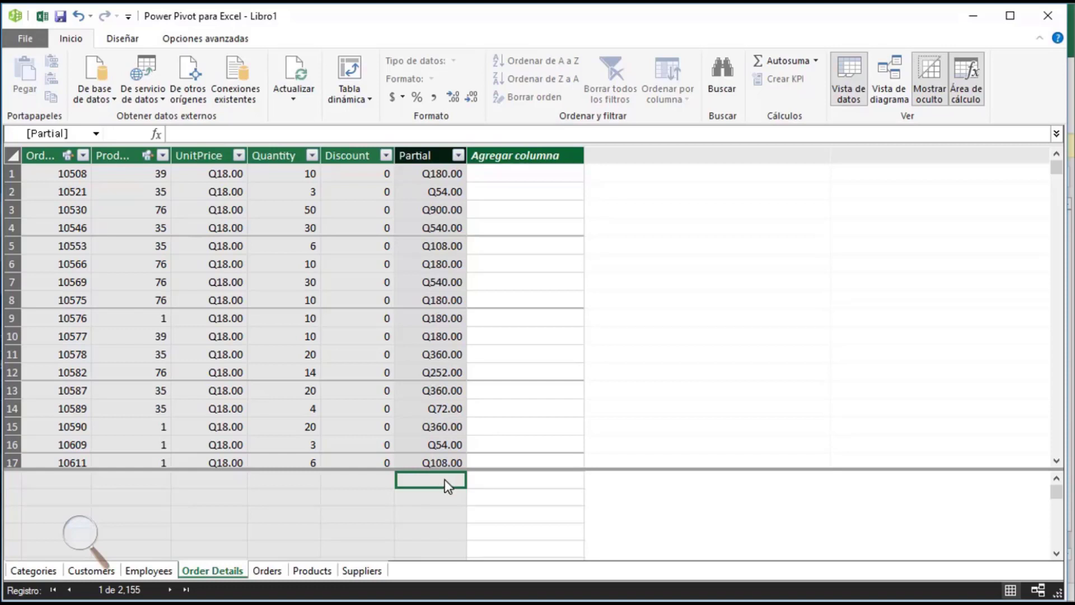
Create a sum measure under Partial and rename it Total, giving Total:=SUM([Partial])
{"action": "left_click", "coordinate": [816, 62]}
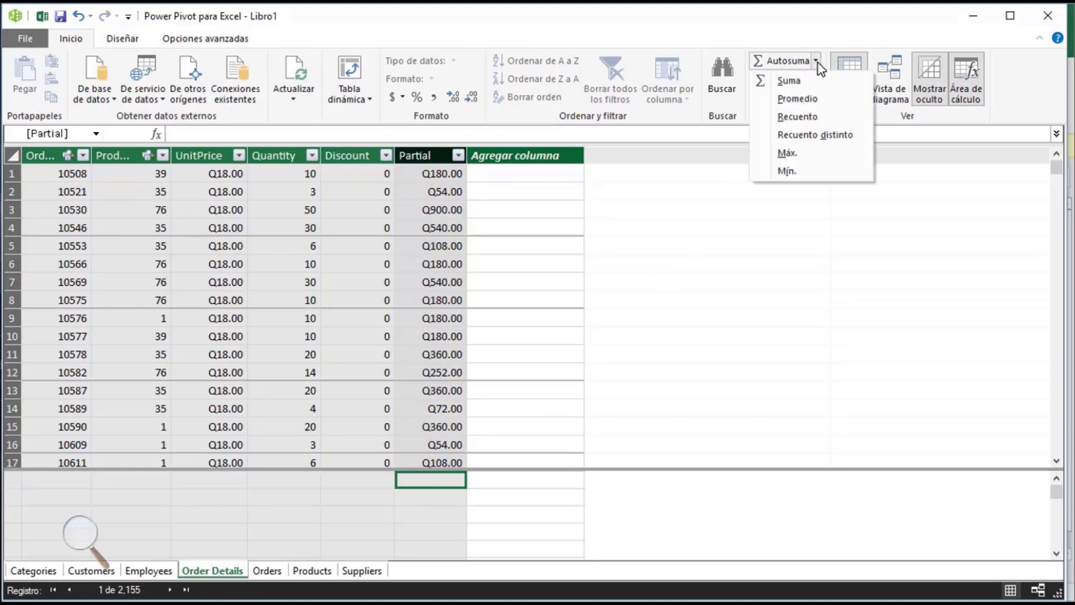
{"action": "left_click", "coordinate": [788, 81]}
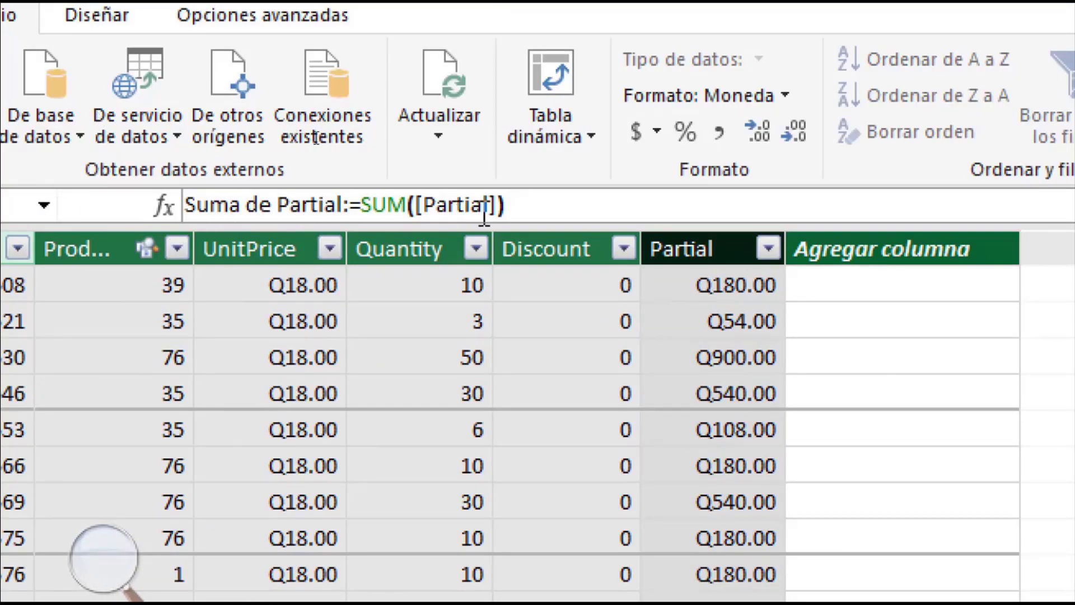
{"action": "left_click_drag", "start_coordinate": [343, 208], "coordinate": [182, 205]}
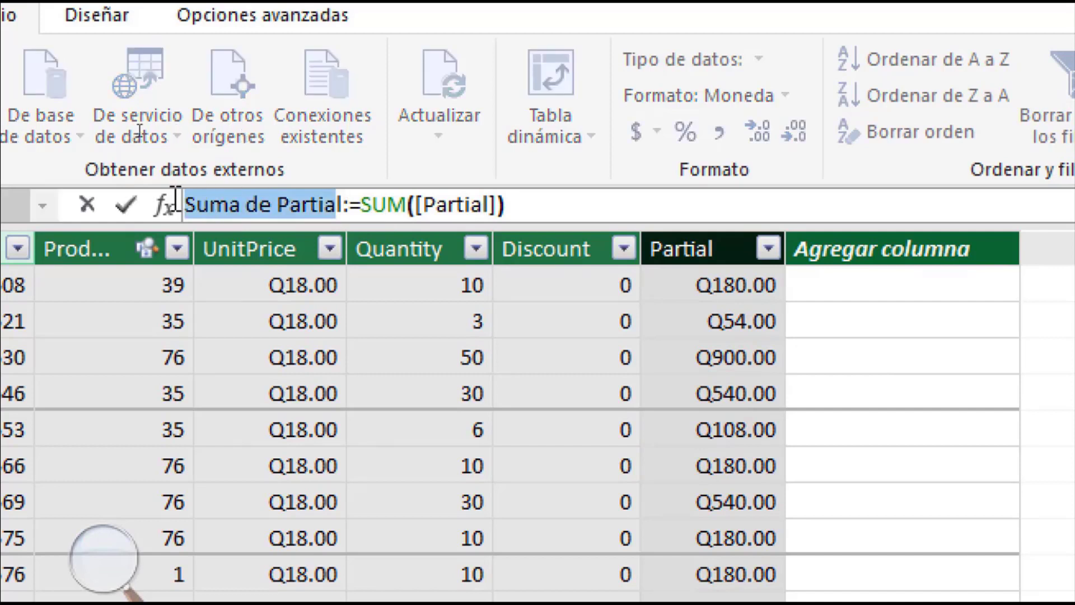
{"action": "key", "text": "BackSpace"}
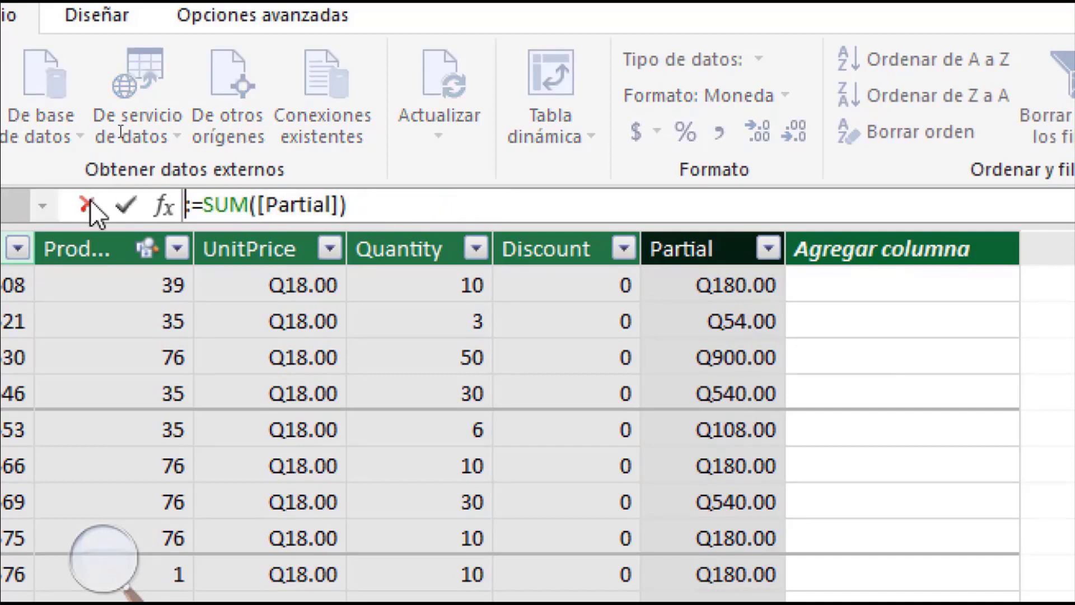
{"action": "type", "text": "Total"}
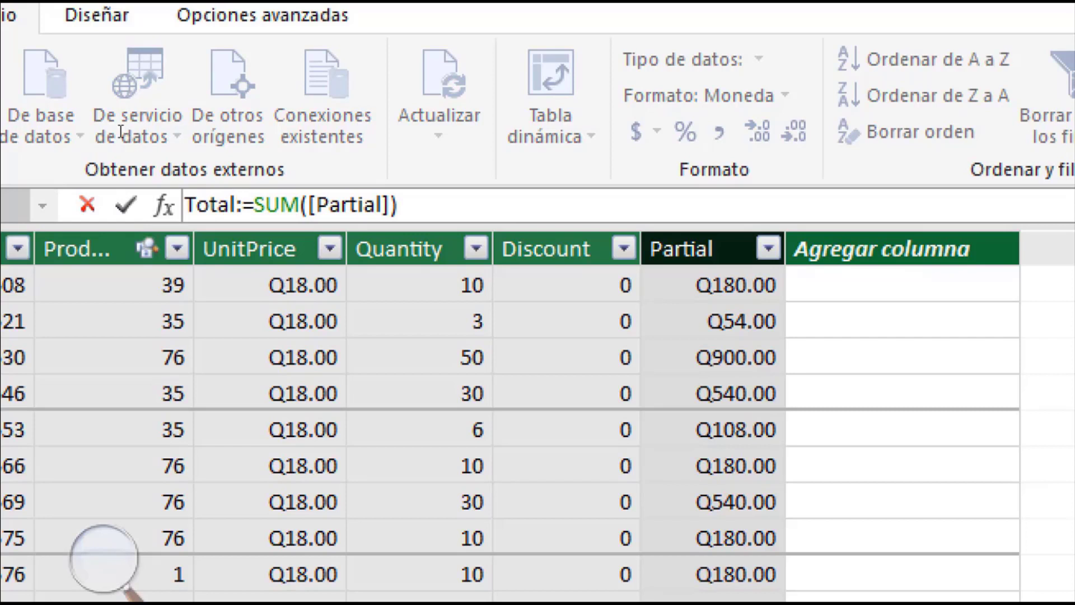
{"action": "key", "text": "Return"}
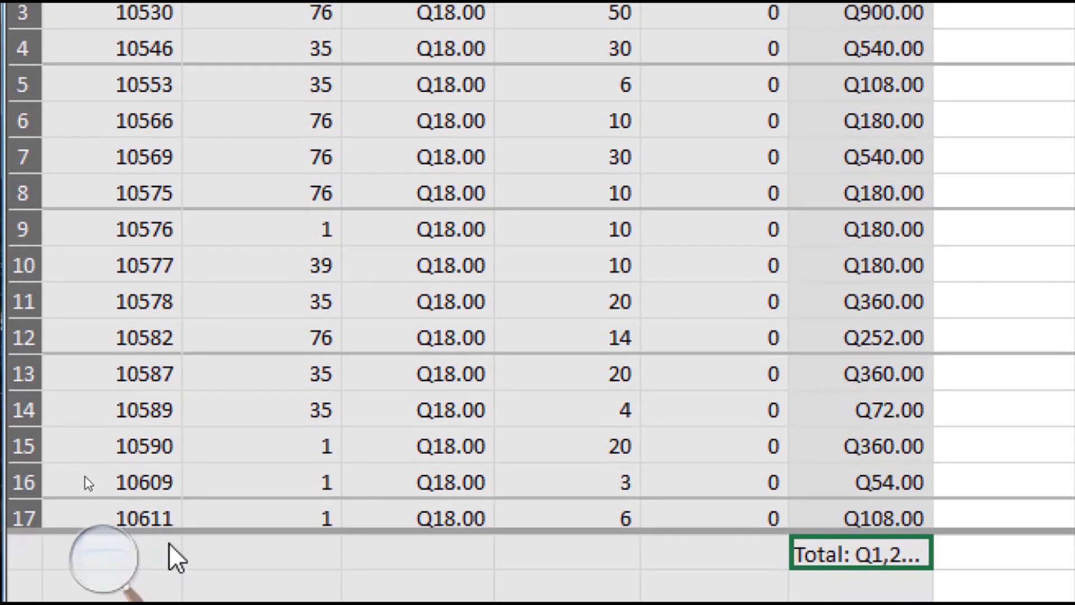
{"action": "left_click", "coordinate": [166, 549]}
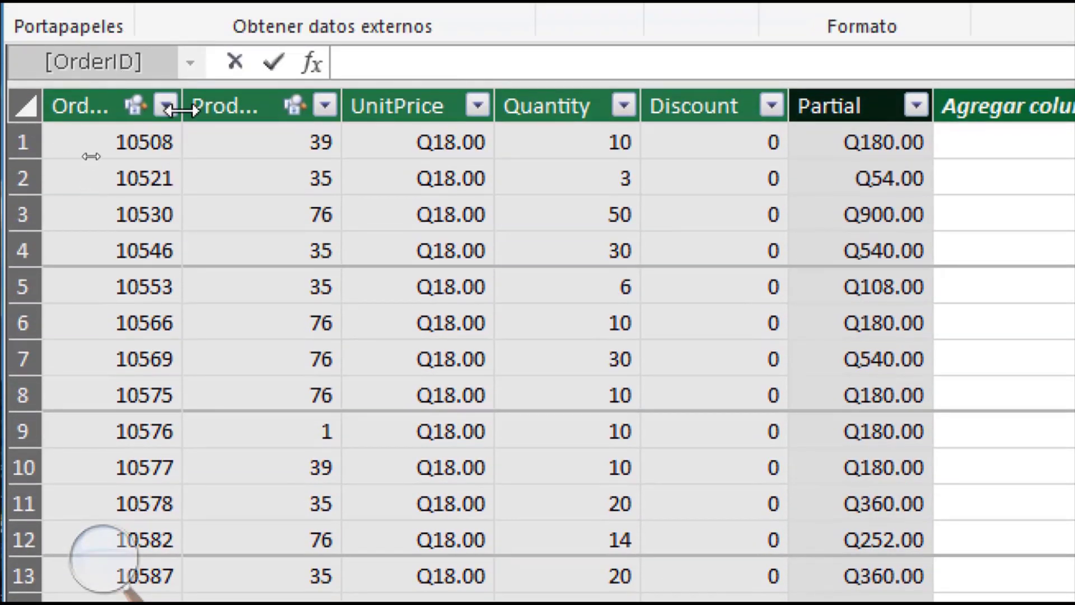
Widen OrderID, add a NumOrders distinct-count measure of OrderID, and widen the Partial column
{"action": "left_click_drag", "start_coordinate": [182, 108], "coordinate": [221, 107]}
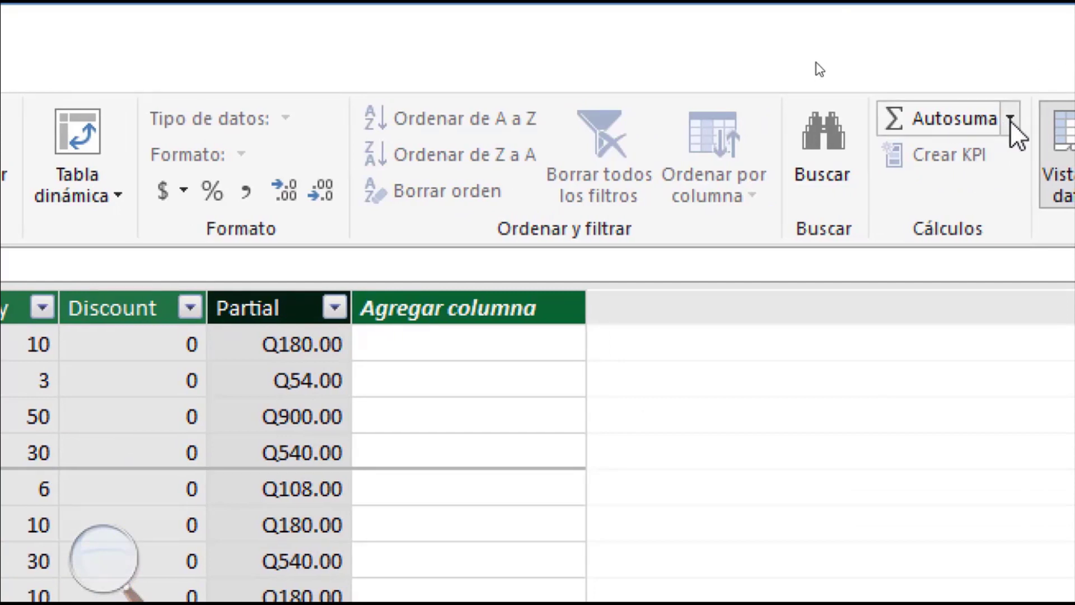
{"action": "left_click", "coordinate": [1009, 124]}
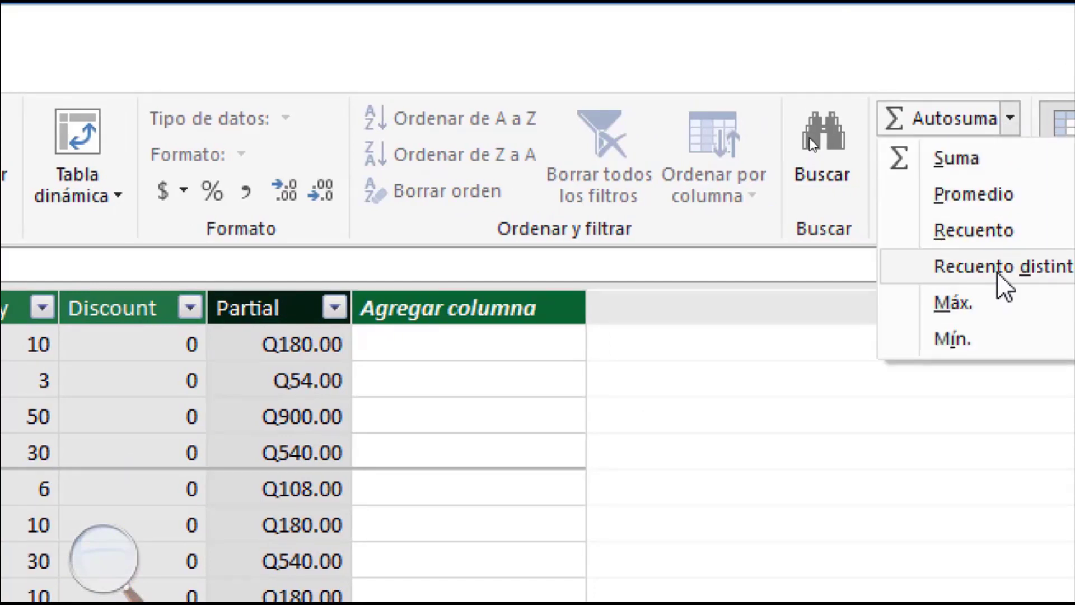
{"action": "left_click", "coordinate": [998, 273]}
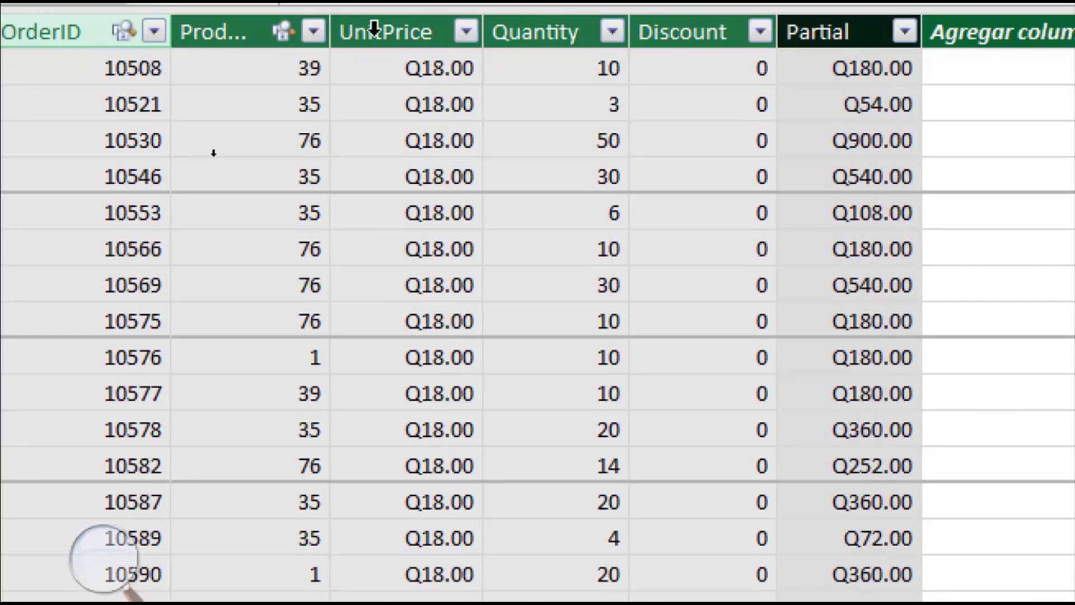
{"action": "type", "text": "Nu:=DISTINCTCOUNT(["}
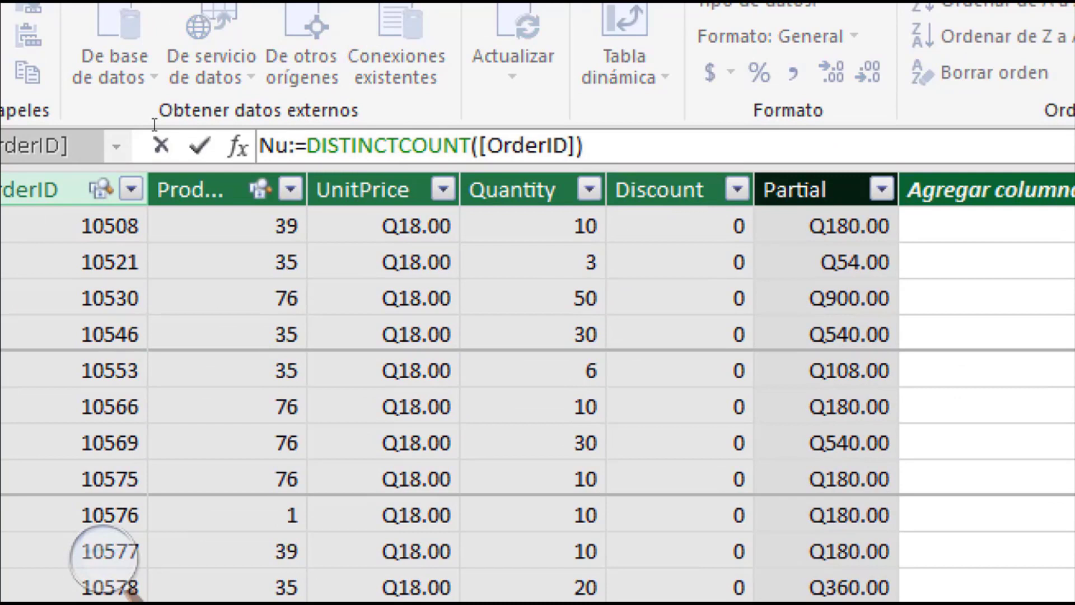
{"action": "type", "text": "Ord"}
{"action": "key", "text": "BackSpace"}
{"action": "key", "text": "BackSpace"}
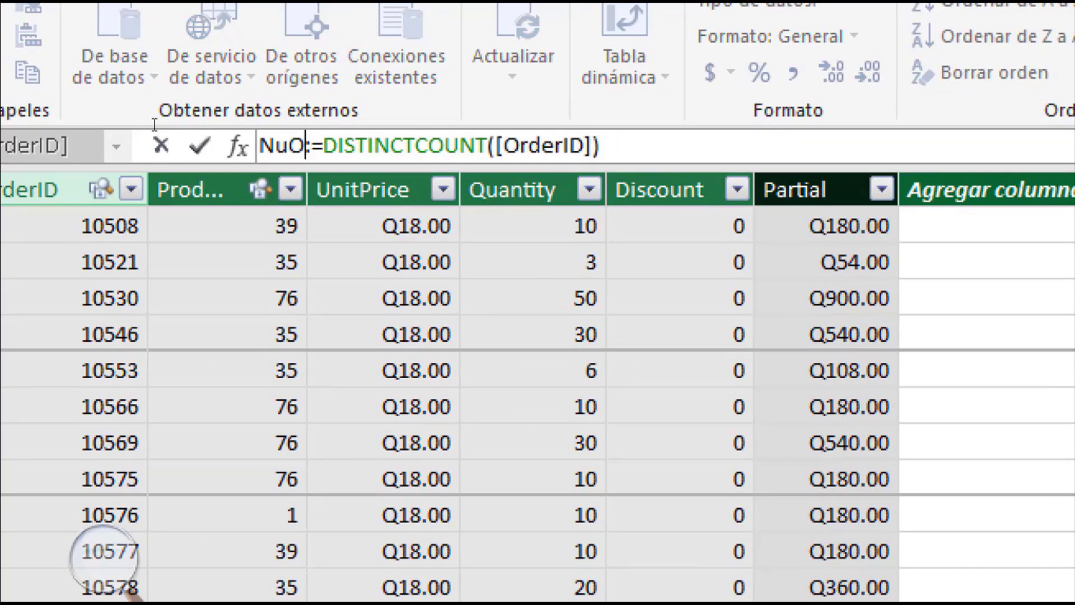
{"action": "key", "text": "BackSpace"}
{"action": "key", "text": "BackSpace"}
{"action": "type", "text": "umOr"}
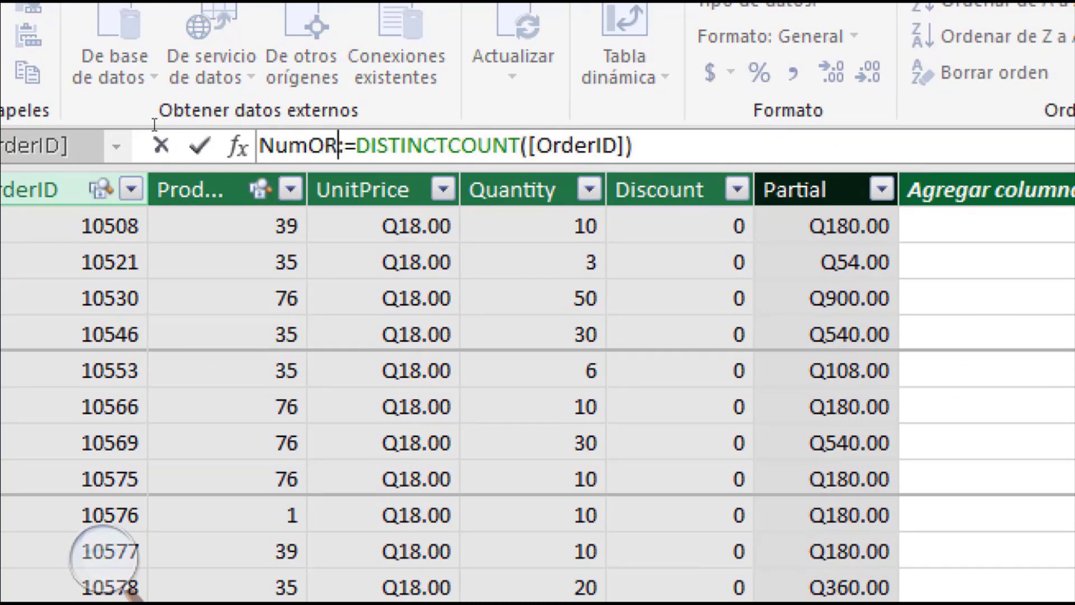
{"action": "type", "text": "der"}
{"action": "key", "text": "BackSpace"}
{"action": "key", "text": "BackSpace"}
{"action": "key", "text": "BackSpace"}
{"action": "type", "text": "r"}
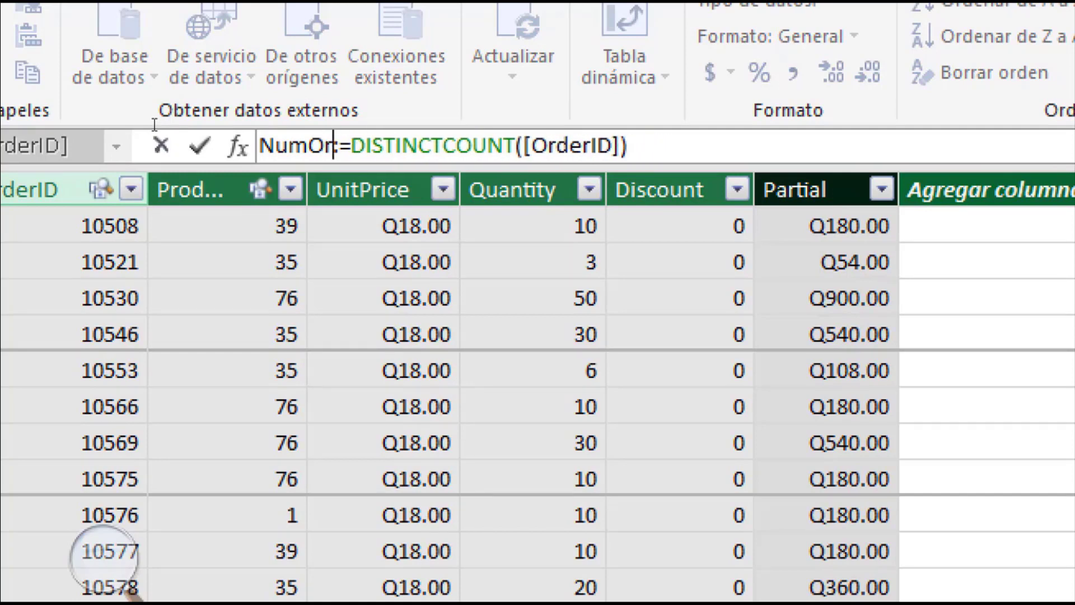
{"action": "type", "text": "ders"}
{"action": "key", "text": "Return"}
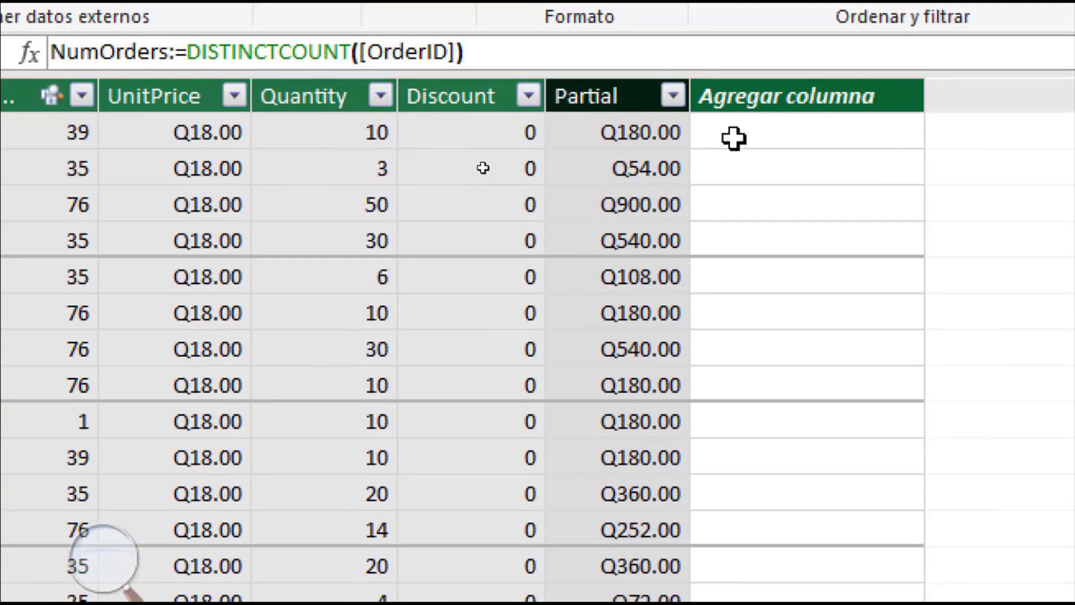
{"action": "left_click_drag", "start_coordinate": [690, 125], "coordinate": [766, 124]}
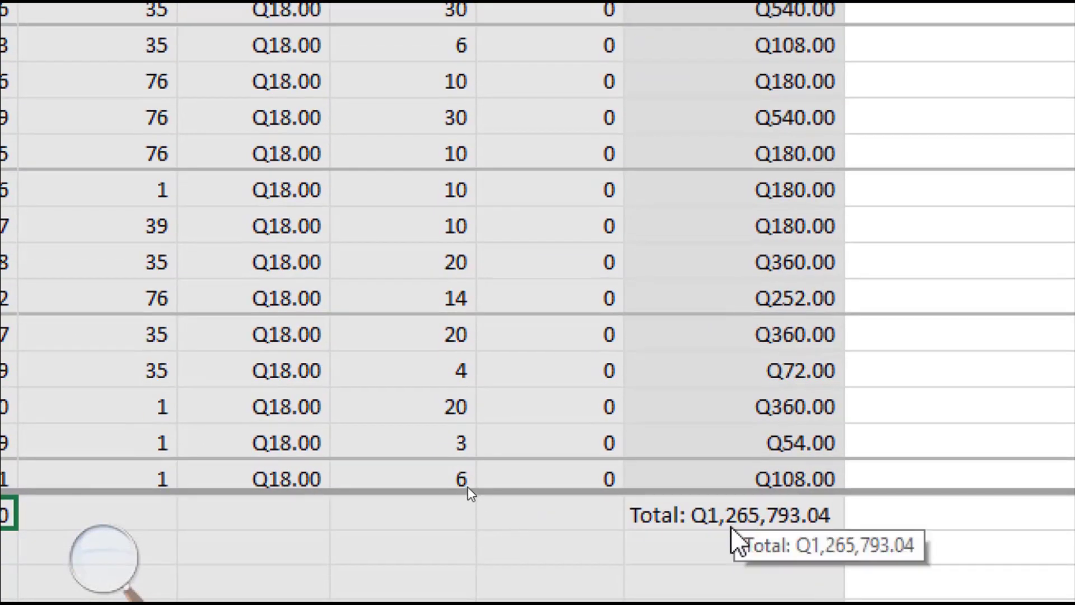
{"action": "mouse_move", "coordinate": [621, 126]}
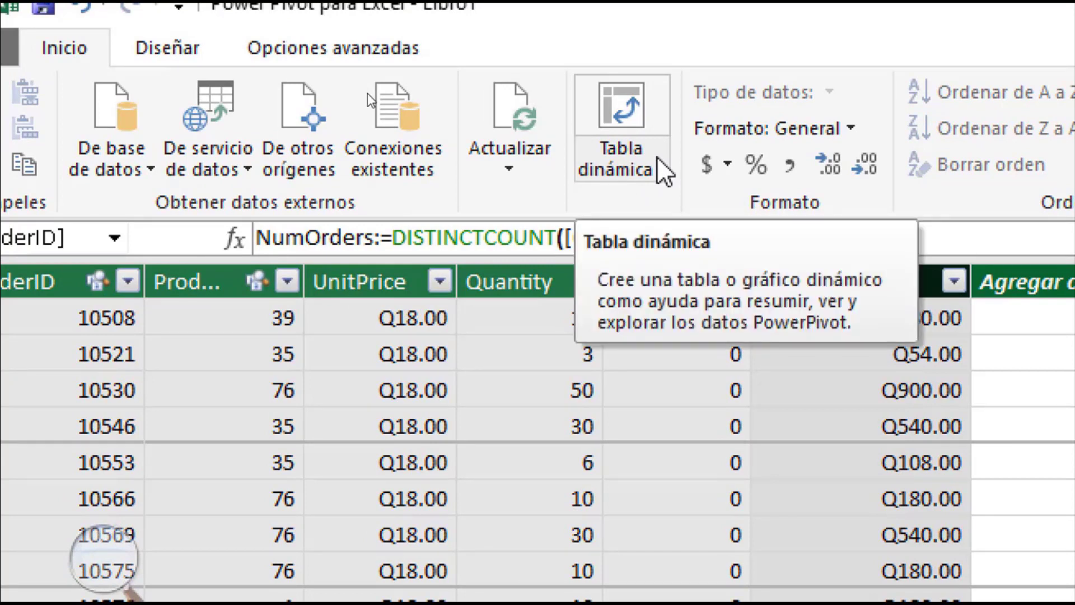
Insert an empty data-model PivotTable on the existing sheet at Hoja1!$A$1
{"action": "left_click", "coordinate": [662, 168]}
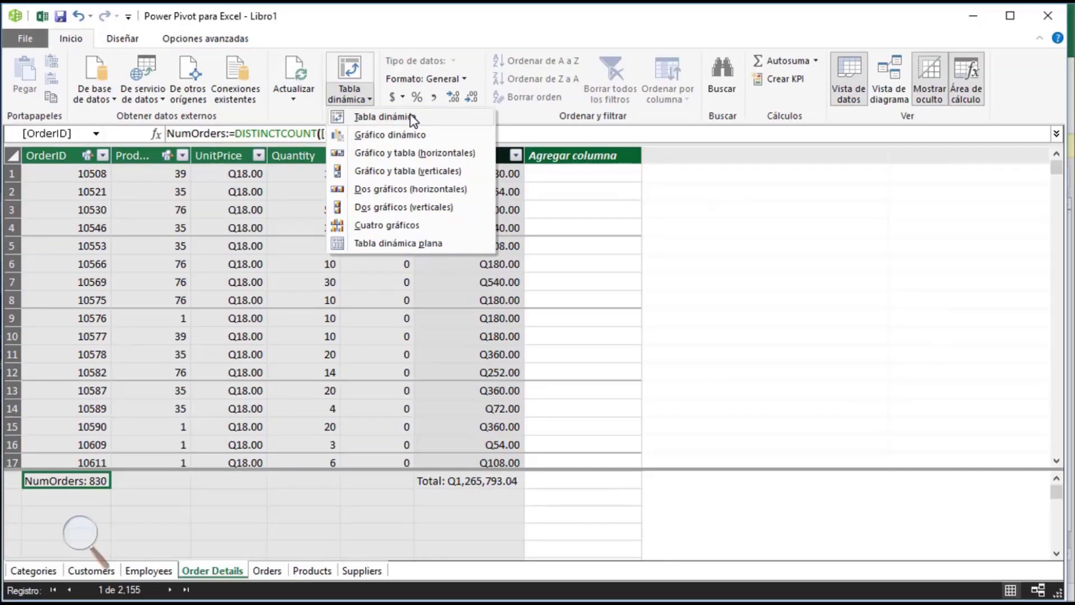
{"action": "left_click", "coordinate": [414, 117]}
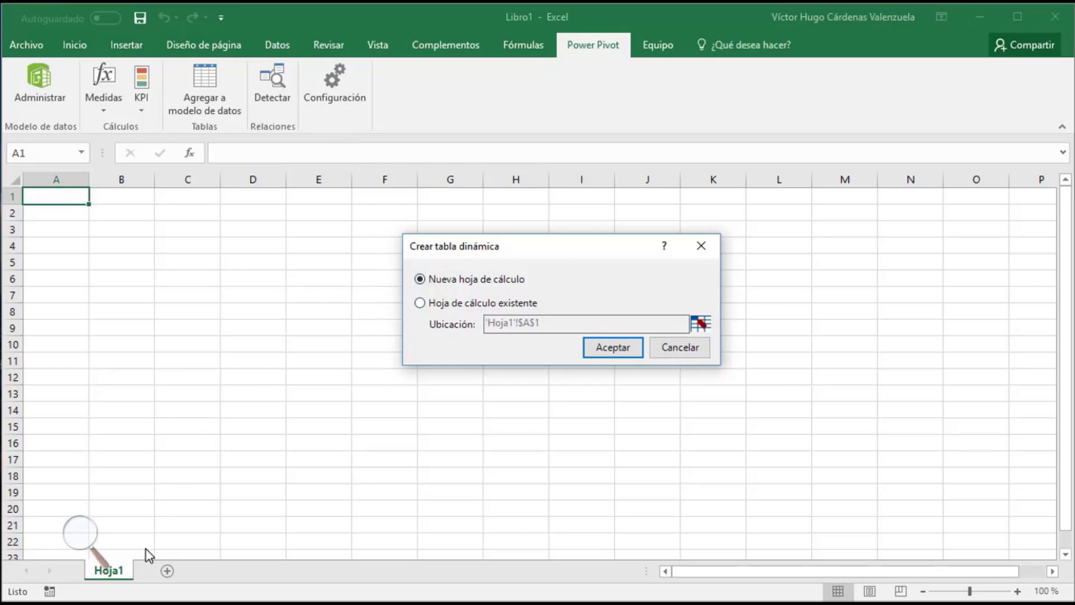
{"action": "left_click", "coordinate": [482, 304]}
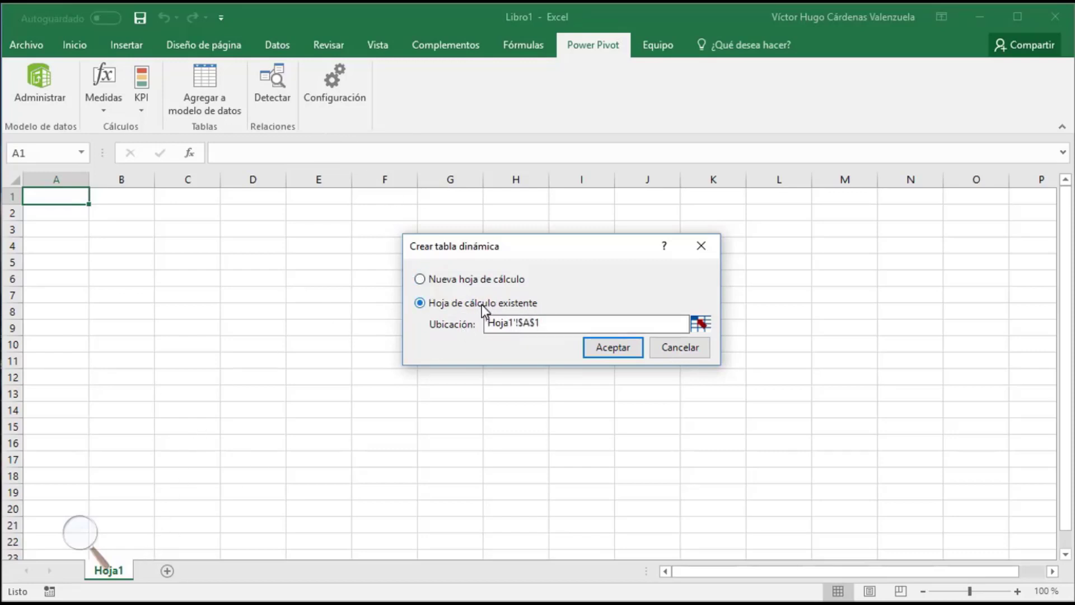
{"action": "left_click", "coordinate": [608, 348]}
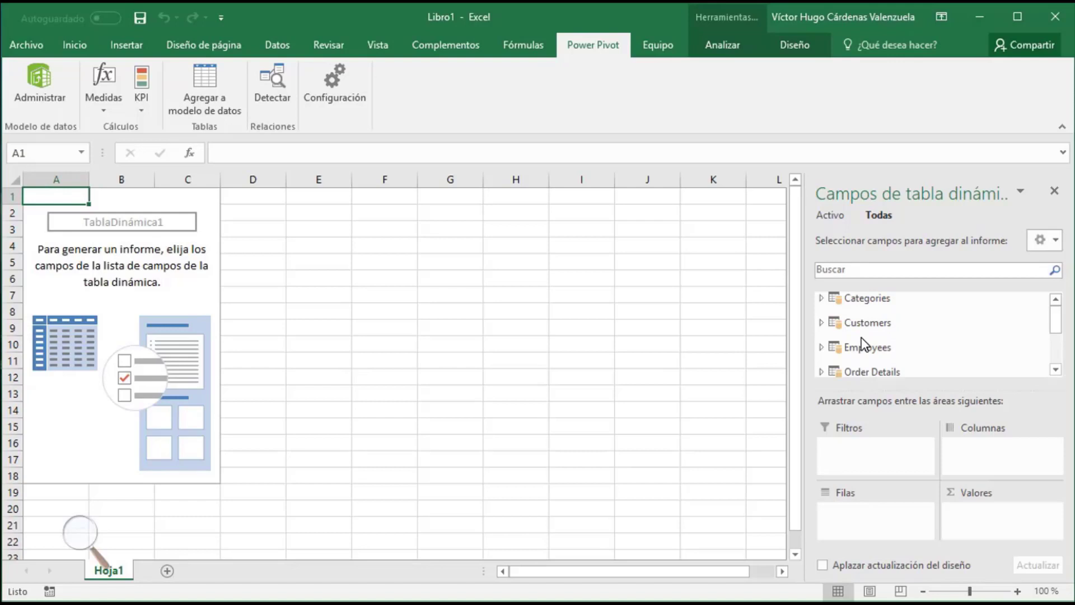
Expand and collapse the Categories, Customers and Employees tables to browse their fields
{"action": "left_click", "coordinate": [822, 298]}
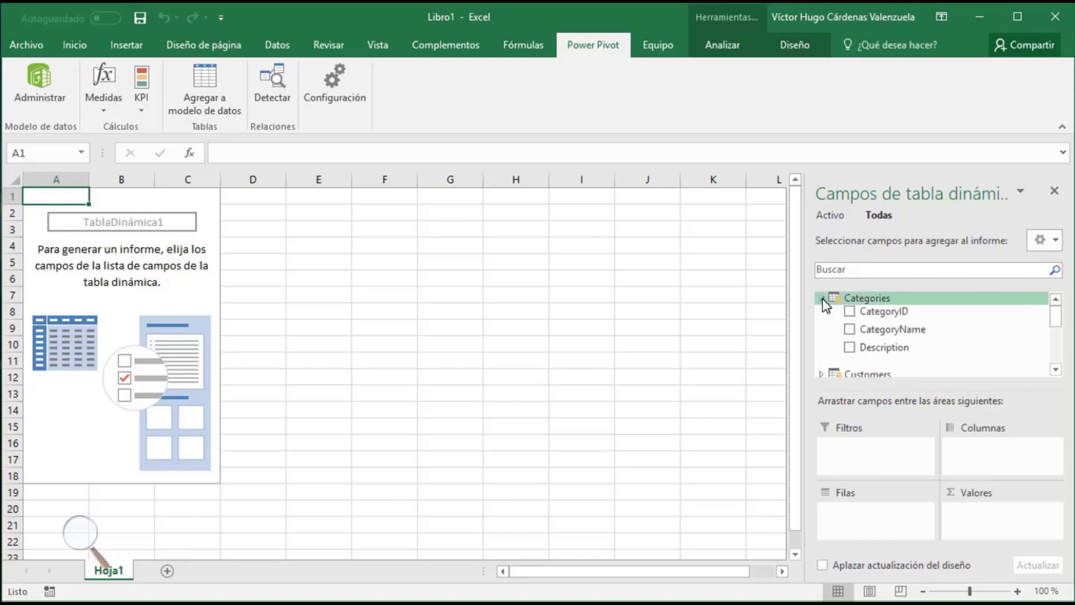
{"action": "left_click", "coordinate": [822, 298]}
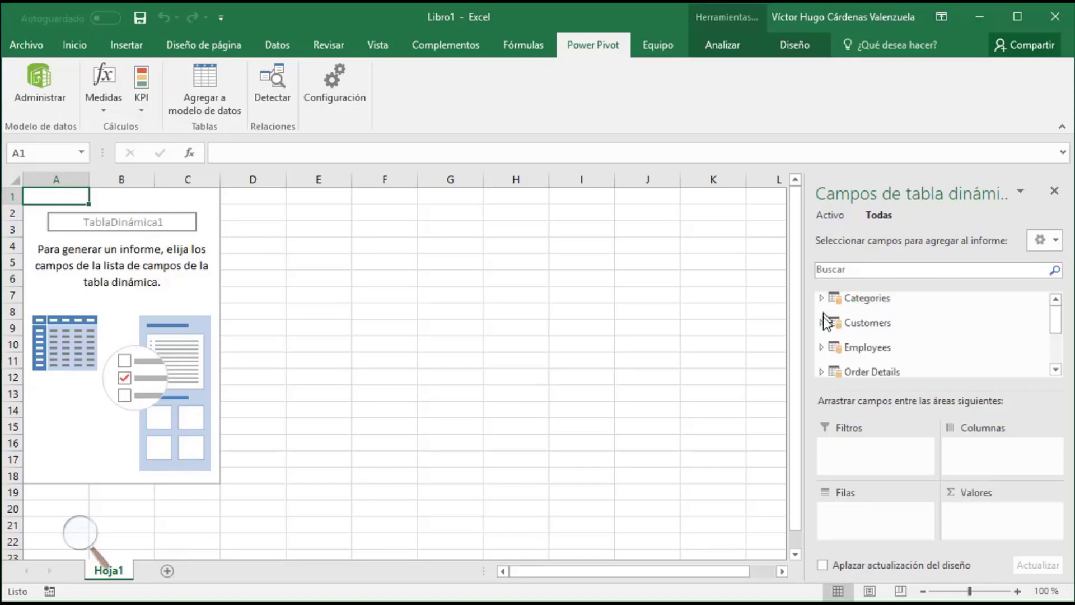
{"action": "left_click", "coordinate": [821, 319]}
{"action": "left_click", "coordinate": [821, 320]}
{"action": "left_click", "coordinate": [822, 345]}
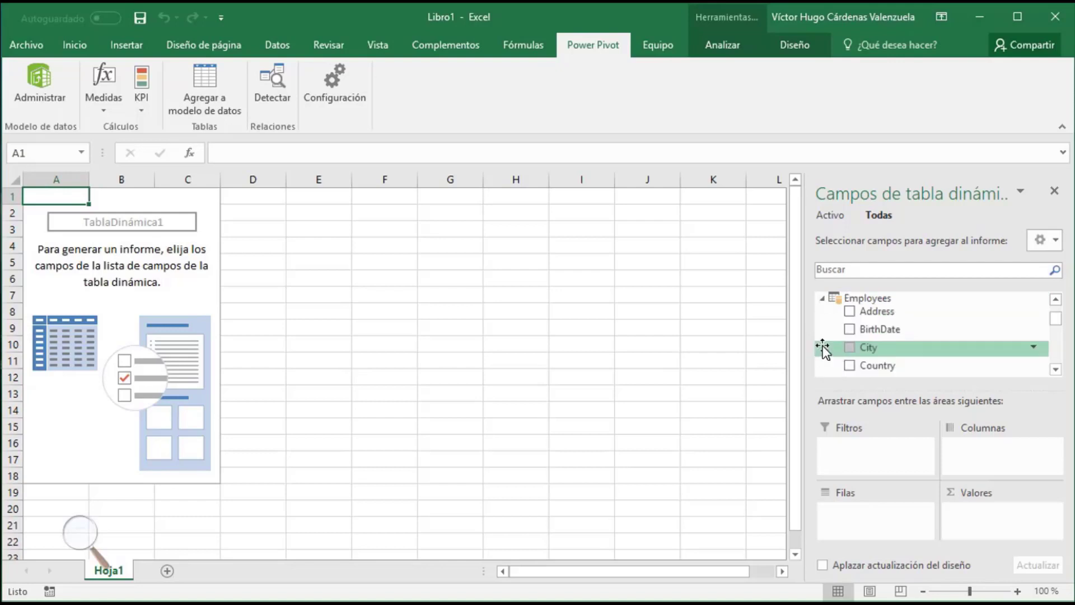
{"action": "left_click", "coordinate": [822, 298]}
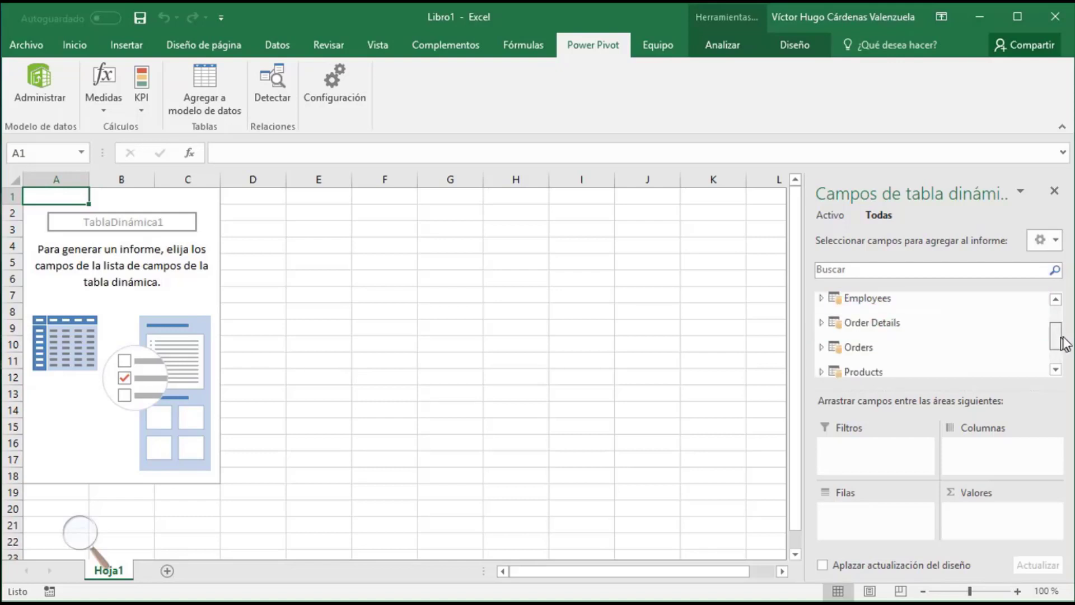
{"action": "left_click_drag", "start_coordinate": [1056, 336], "coordinate": [1071, 325]}
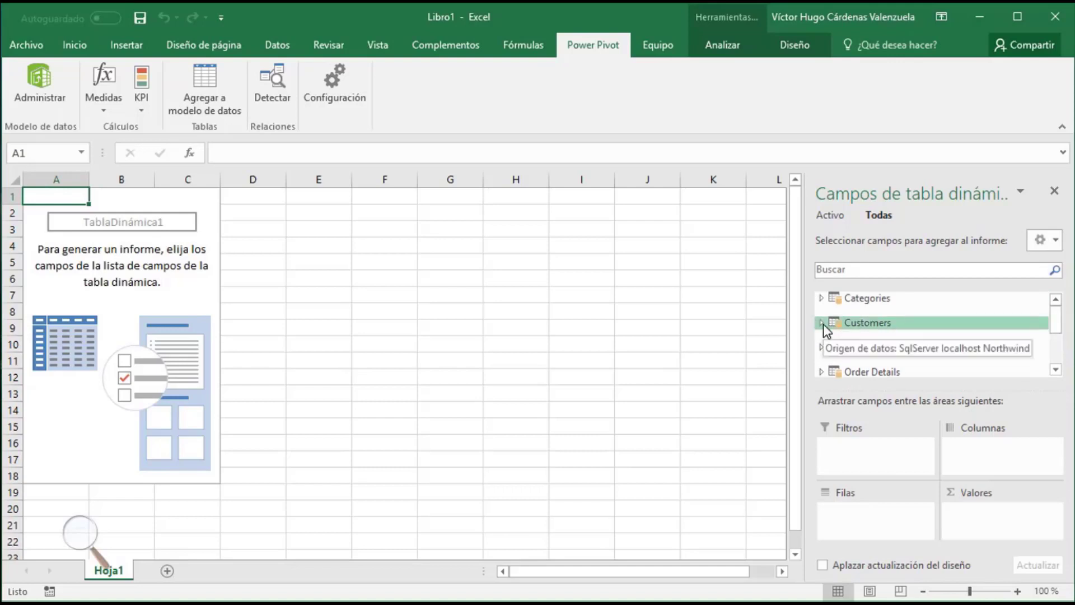
Add Customers Location as PivotTable rows, listing countries from Argentina to Venezuela
{"action": "left_click", "coordinate": [822, 323]}
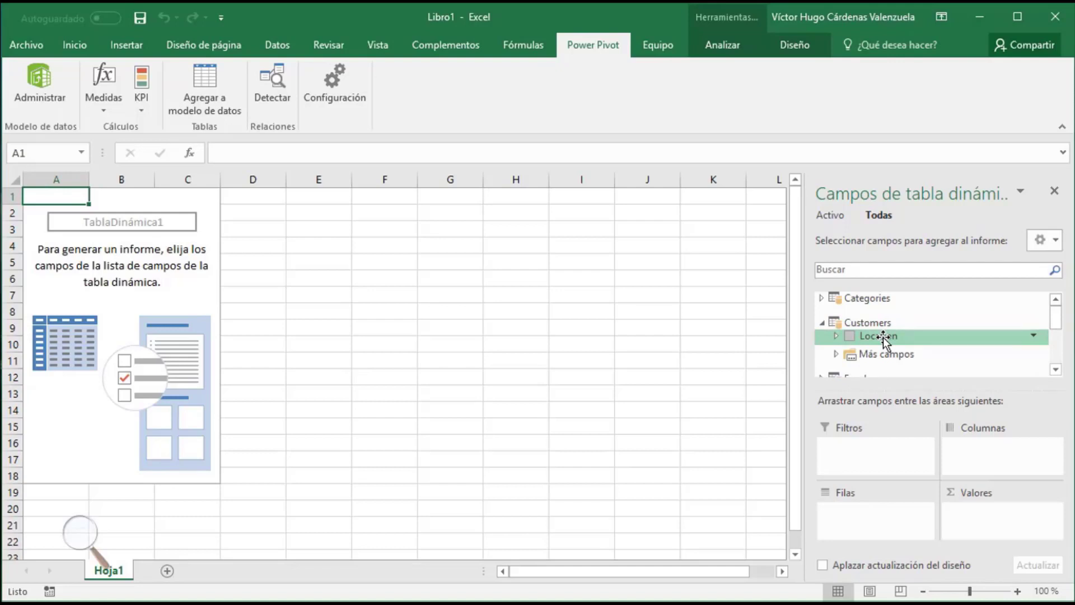
{"action": "left_click_drag", "start_coordinate": [883, 339], "coordinate": [856, 512]}
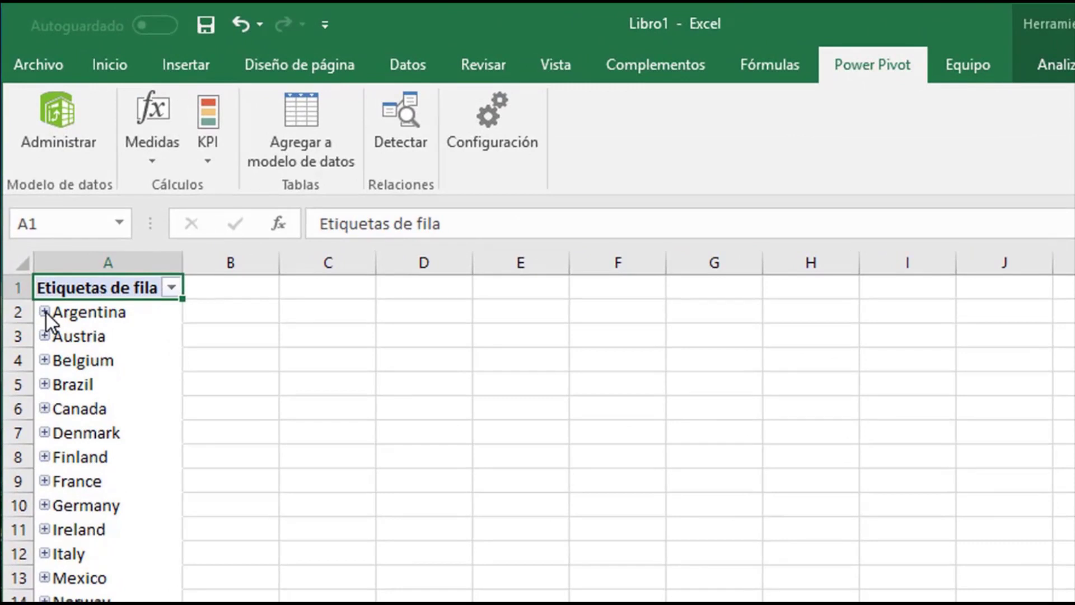
{"action": "left_click", "coordinate": [45, 312]}
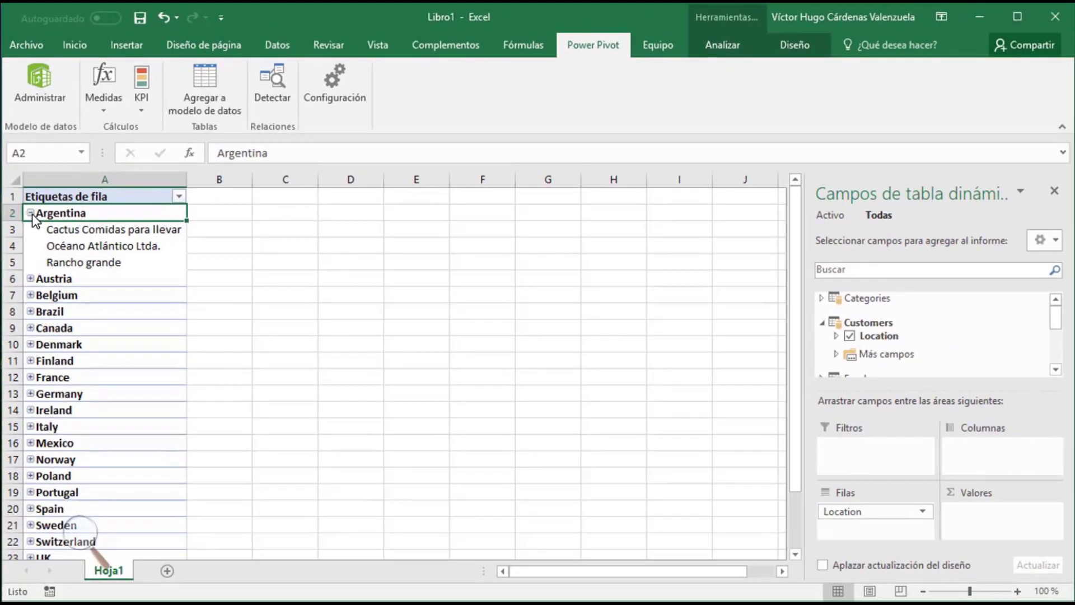
{"action": "left_click", "coordinate": [30, 214]}
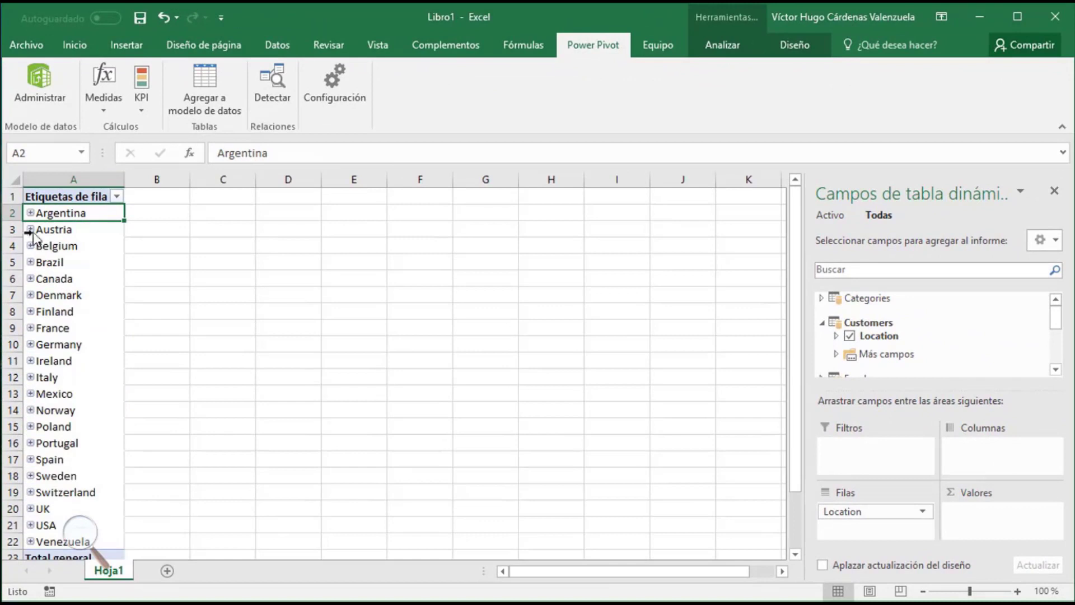
{"action": "left_click", "coordinate": [31, 230]}
{"action": "left_click", "coordinate": [31, 230]}
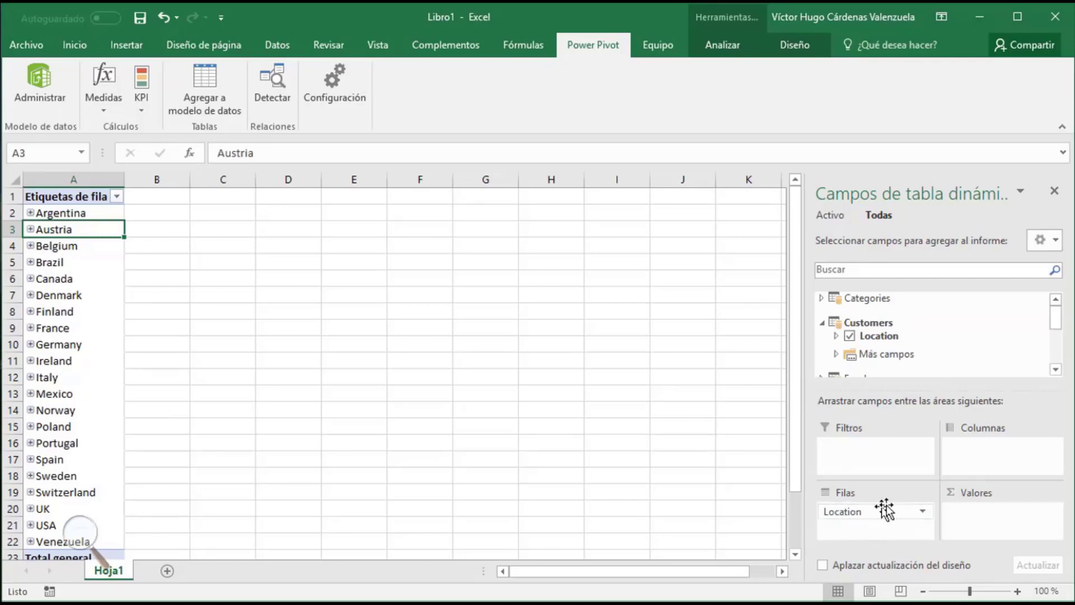
{"action": "left_click", "coordinate": [823, 323]}
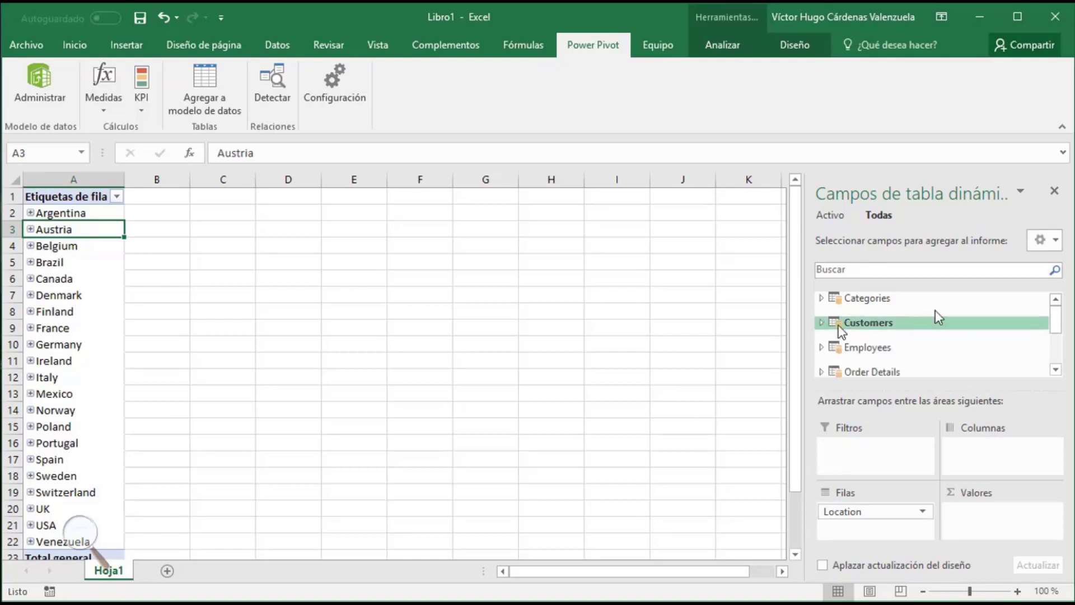
{"action": "left_click", "coordinate": [1055, 371]}
Add the Orders Time field as PivotTable columns, giving 1996–1998 year columns
{"action": "left_click", "coordinate": [1056, 371]}
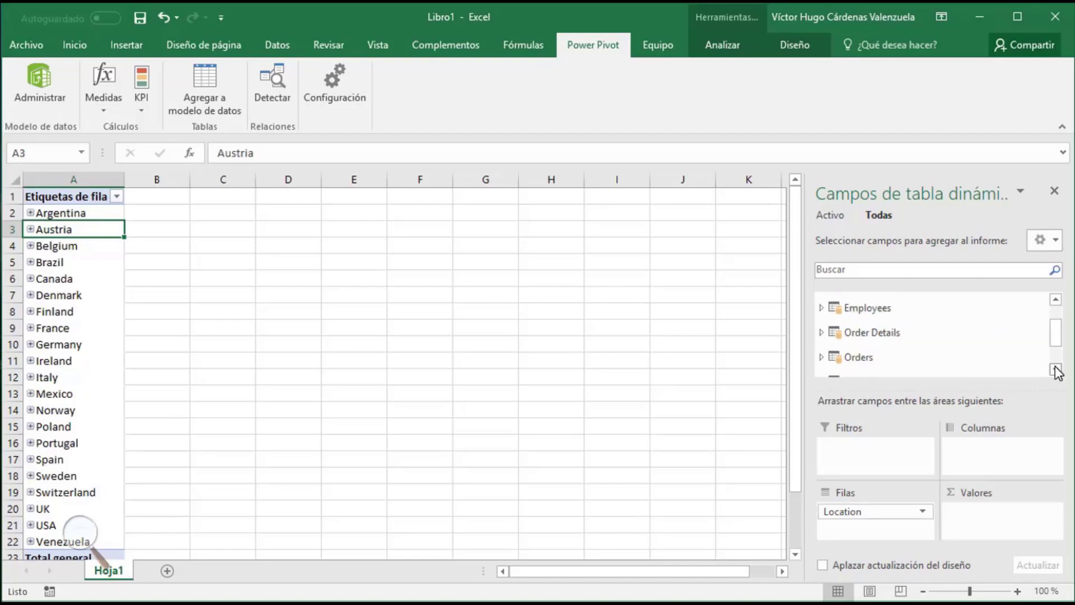
{"action": "left_click", "coordinate": [1056, 371]}
{"action": "left_click", "coordinate": [1056, 372]}
{"action": "left_click", "coordinate": [822, 318]}
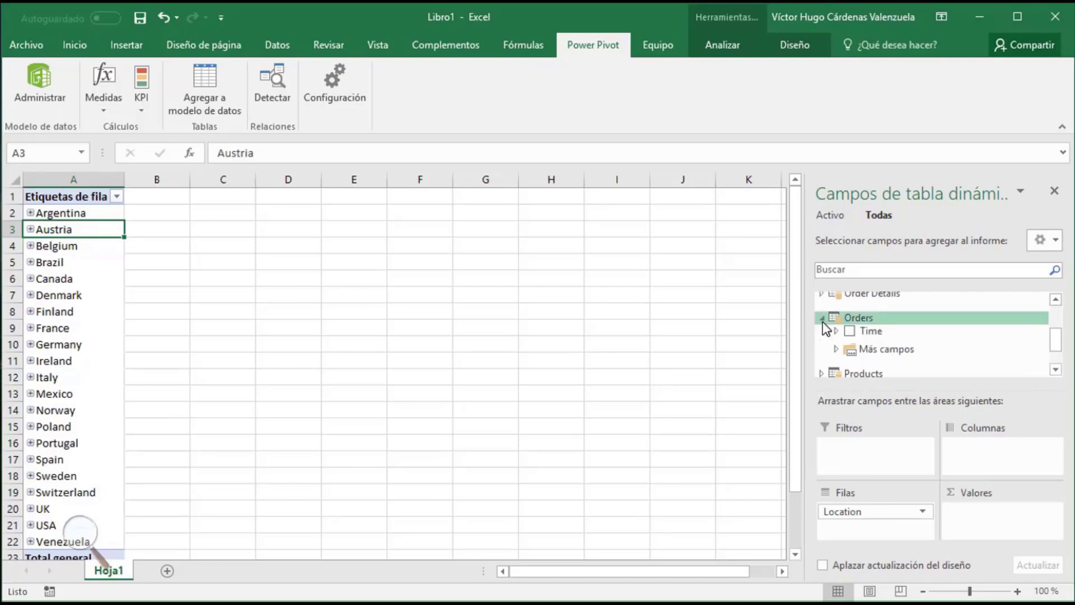
{"action": "mouse_move", "coordinate": [870, 331]}
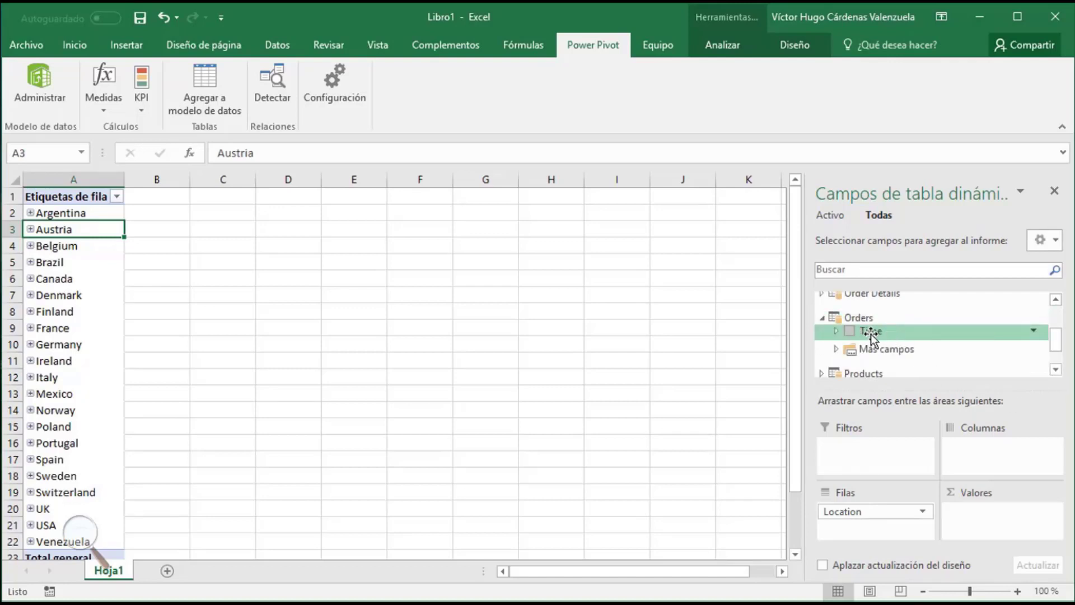
{"action": "left_click_drag", "start_coordinate": [872, 332], "coordinate": [969, 449]}
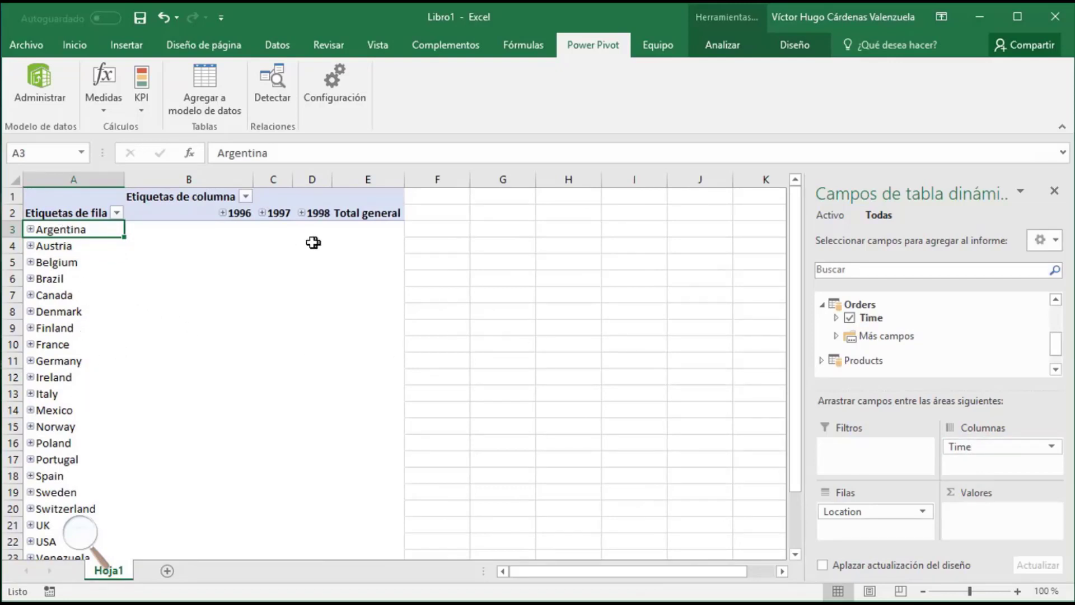
{"action": "left_click", "coordinate": [222, 214]}
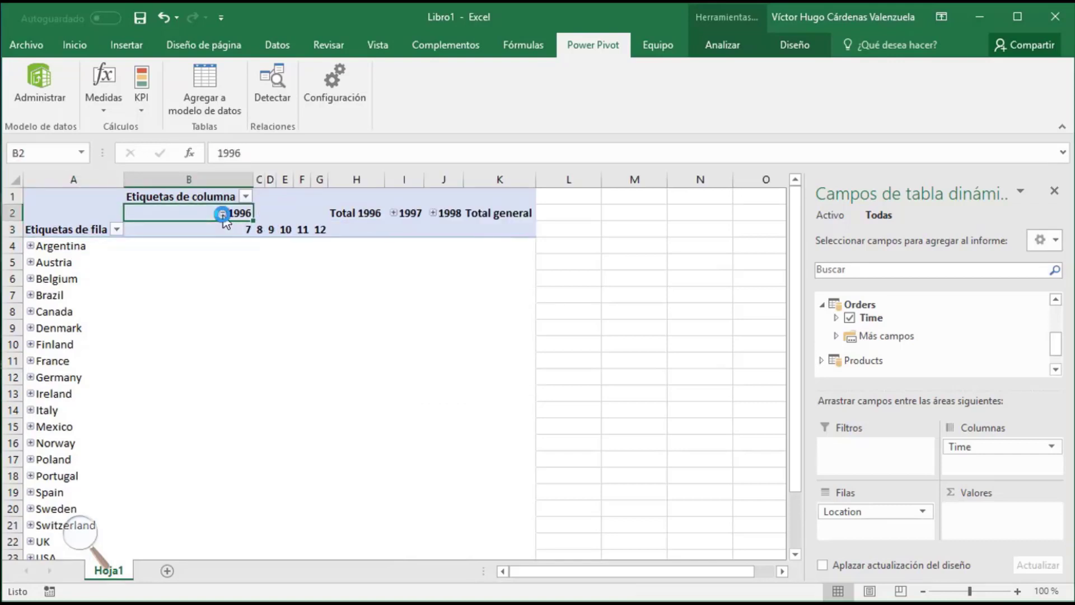
{"action": "left_click", "coordinate": [223, 213]}
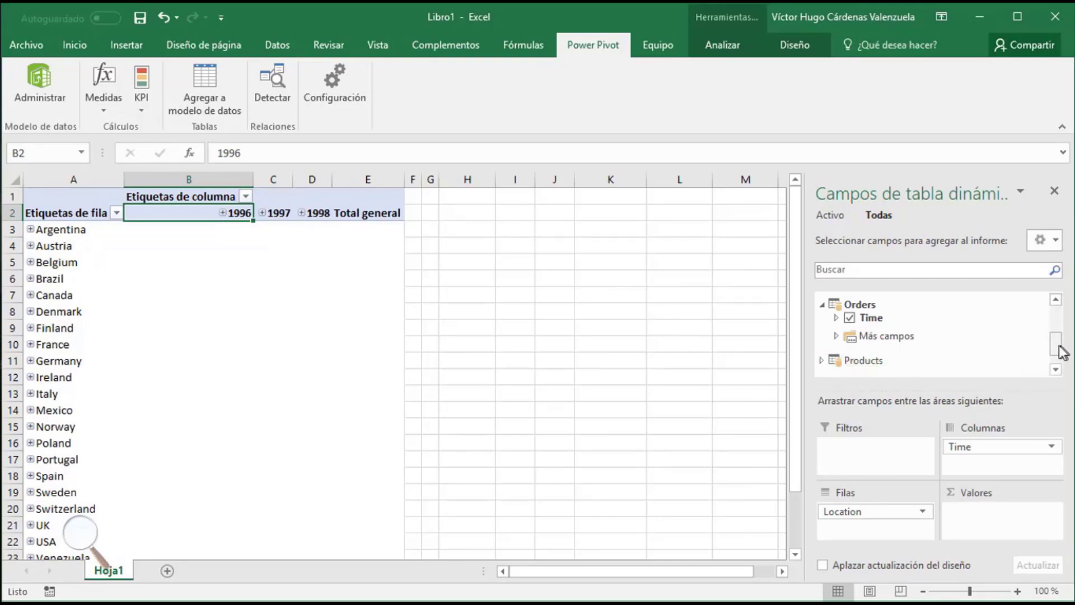
Add the Order Details Total measure as PivotTable values per country and year
{"action": "left_click_drag", "start_coordinate": [1062, 352], "coordinate": [1067, 340]}
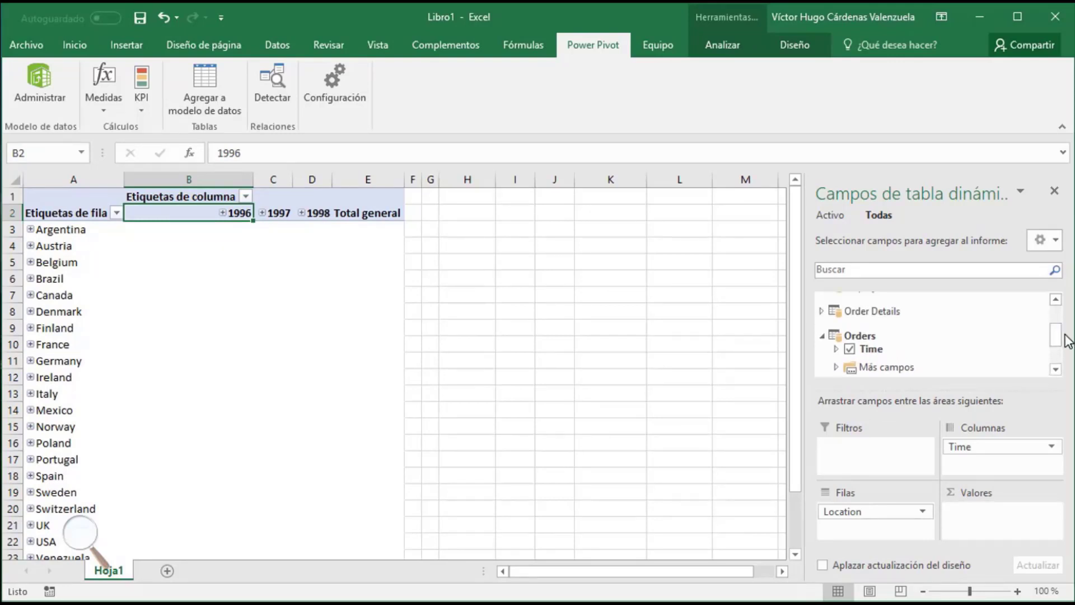
{"action": "left_click", "coordinate": [823, 310]}
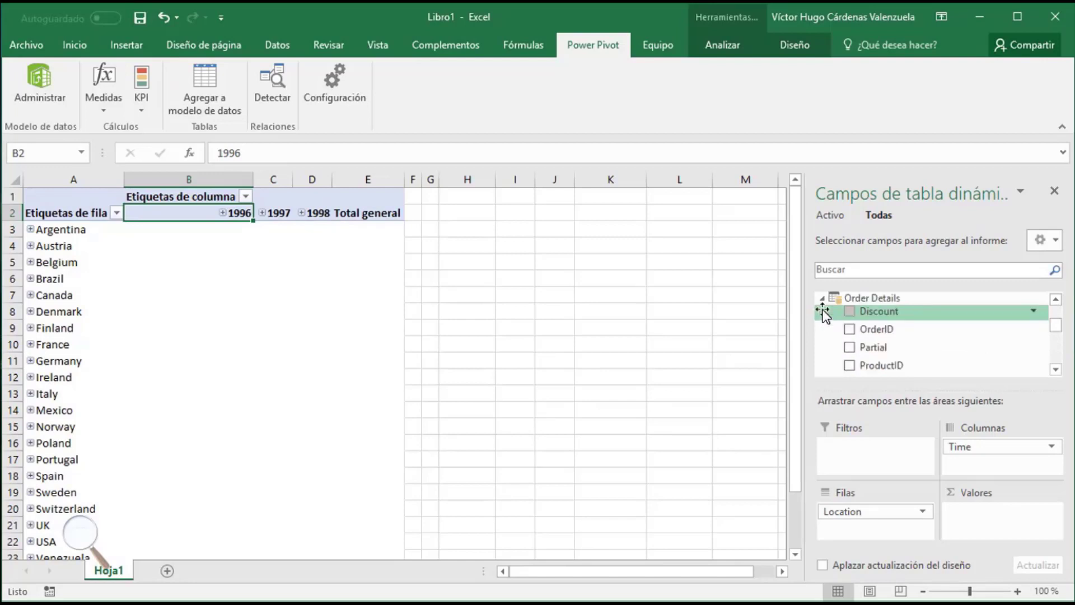
{"action": "left_click", "coordinate": [1057, 370]}
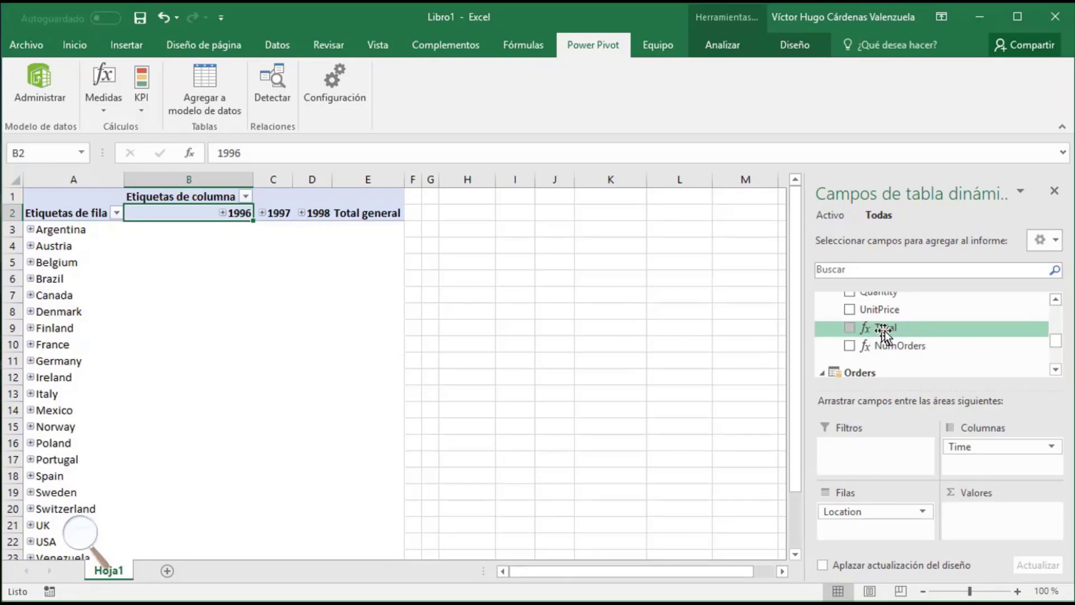
{"action": "left_click_drag", "start_coordinate": [884, 333], "coordinate": [983, 511]}
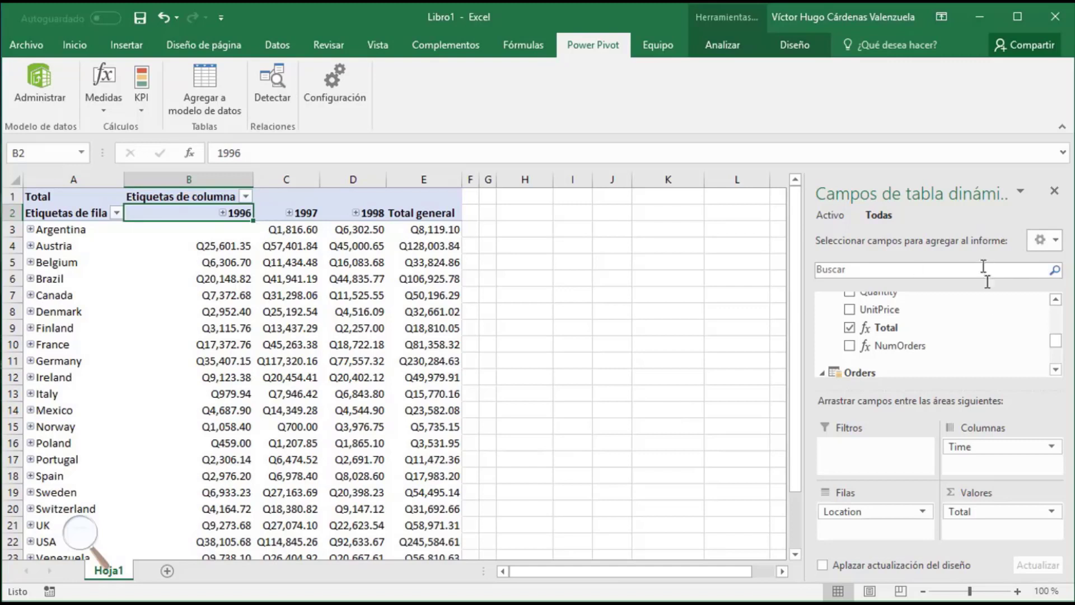
{"action": "left_click_drag", "start_coordinate": [1056, 342], "coordinate": [1059, 306]}
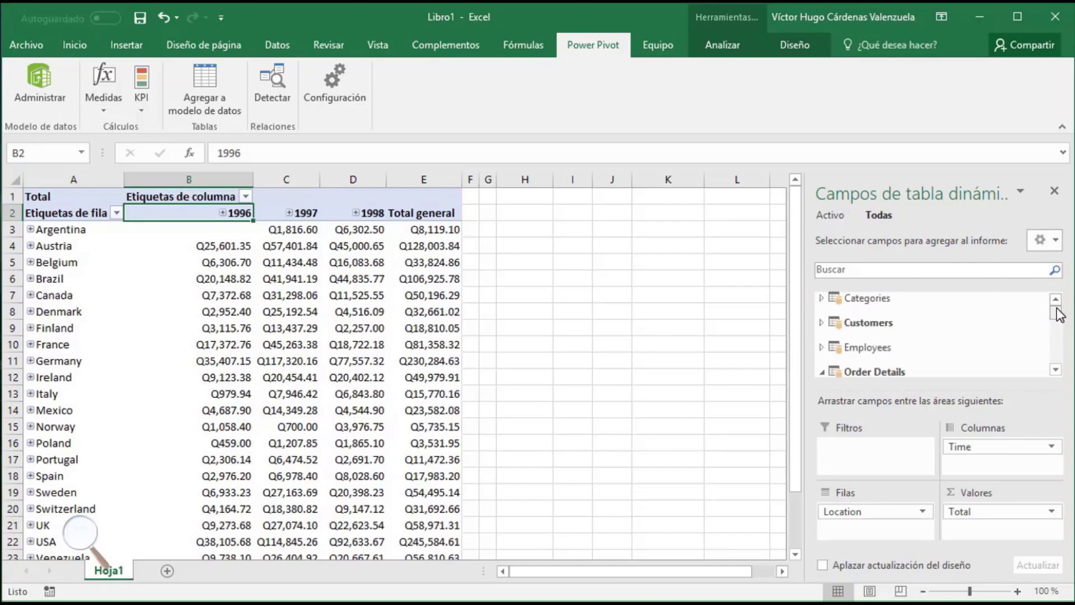
{"action": "left_click", "coordinate": [874, 298]}
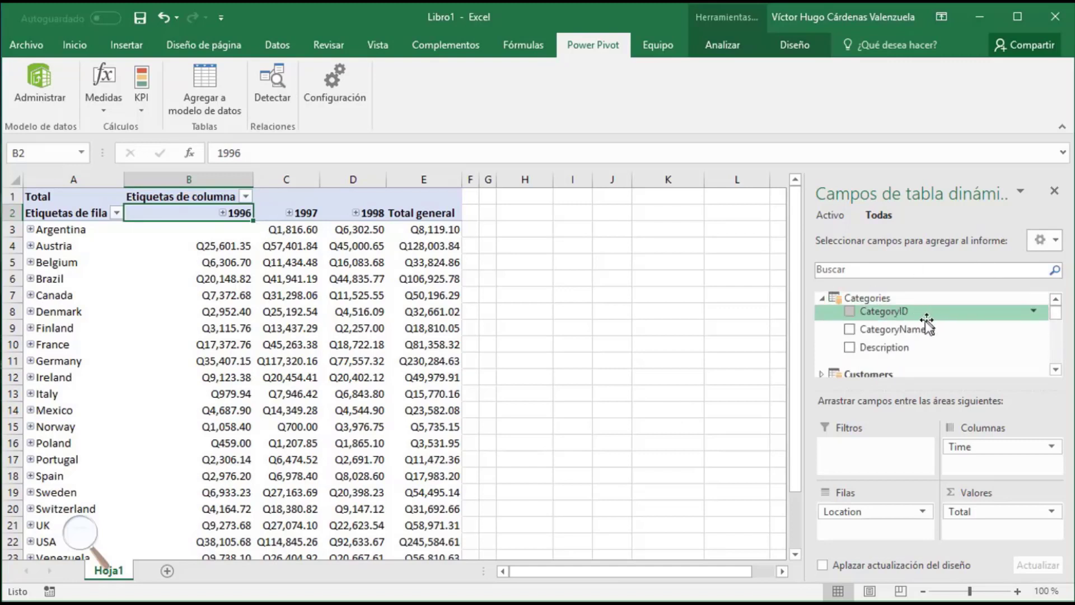
{"action": "left_click_drag", "start_coordinate": [913, 330], "coordinate": [877, 451]}
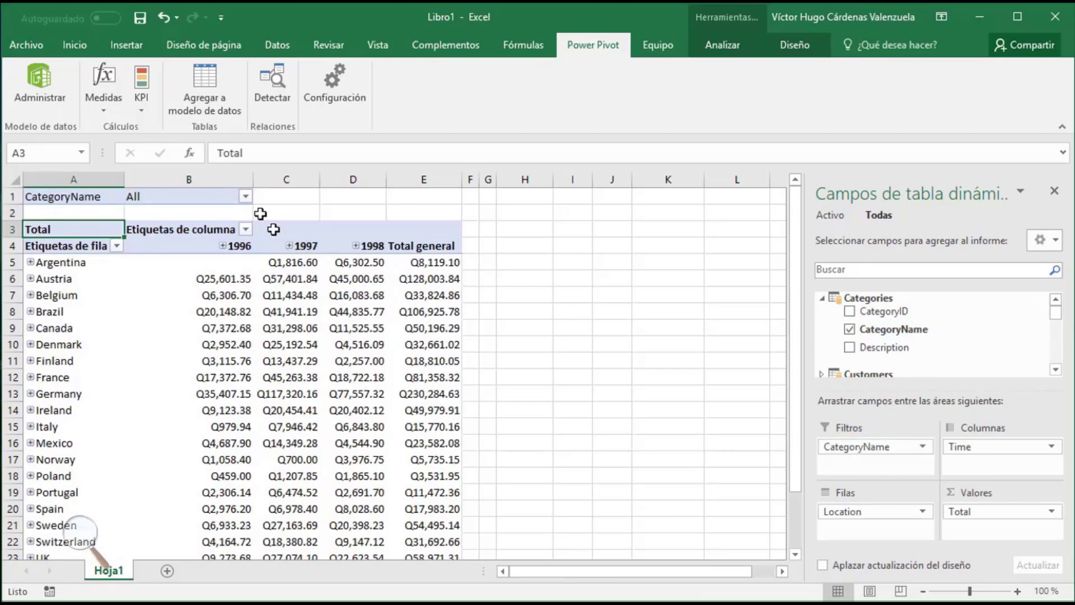
{"action": "left_click", "coordinate": [246, 196]}
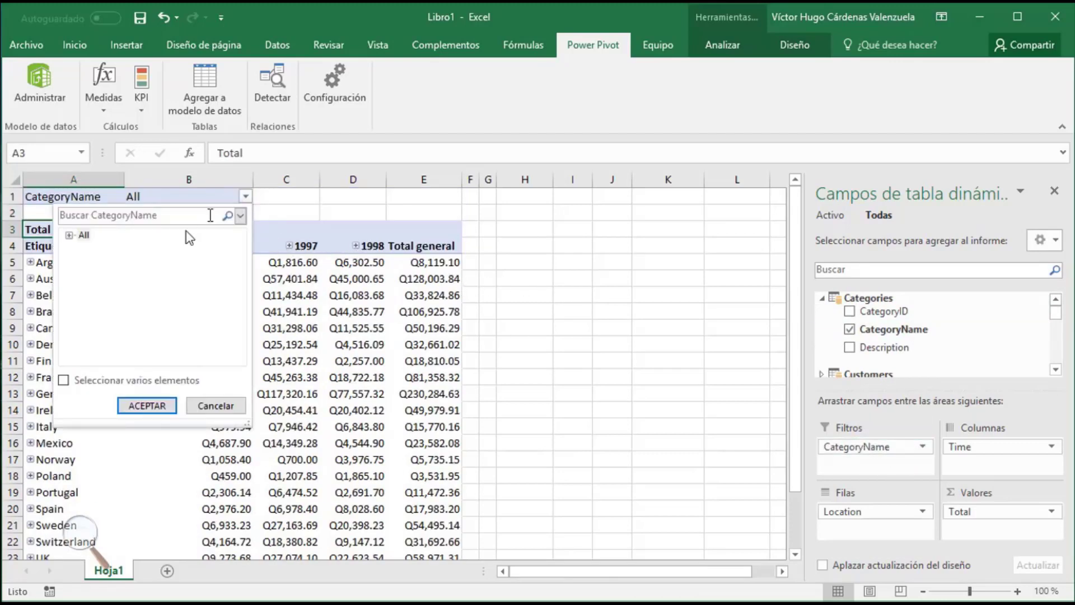
{"action": "left_click", "coordinate": [69, 235]}
{"action": "left_click", "coordinate": [130, 265]}
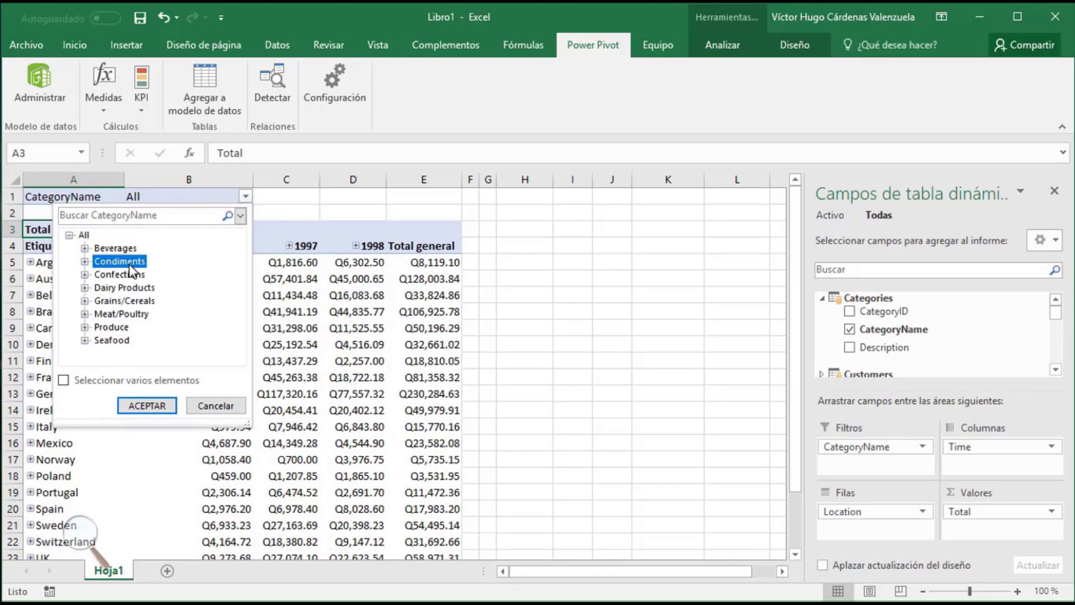
{"action": "left_click", "coordinate": [160, 407]}
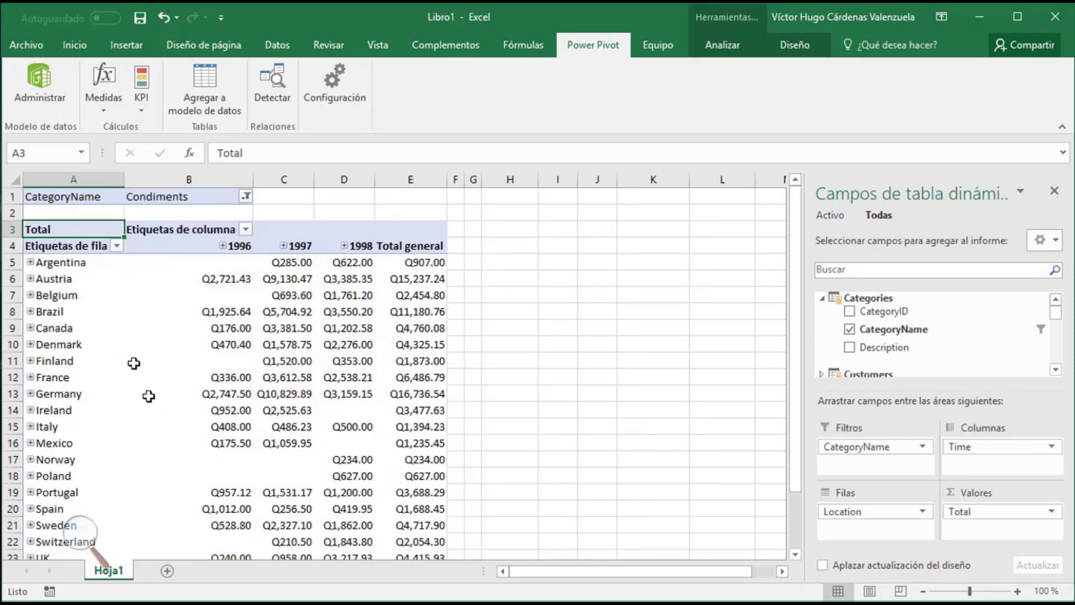
{"action": "left_click", "coordinate": [247, 198]}
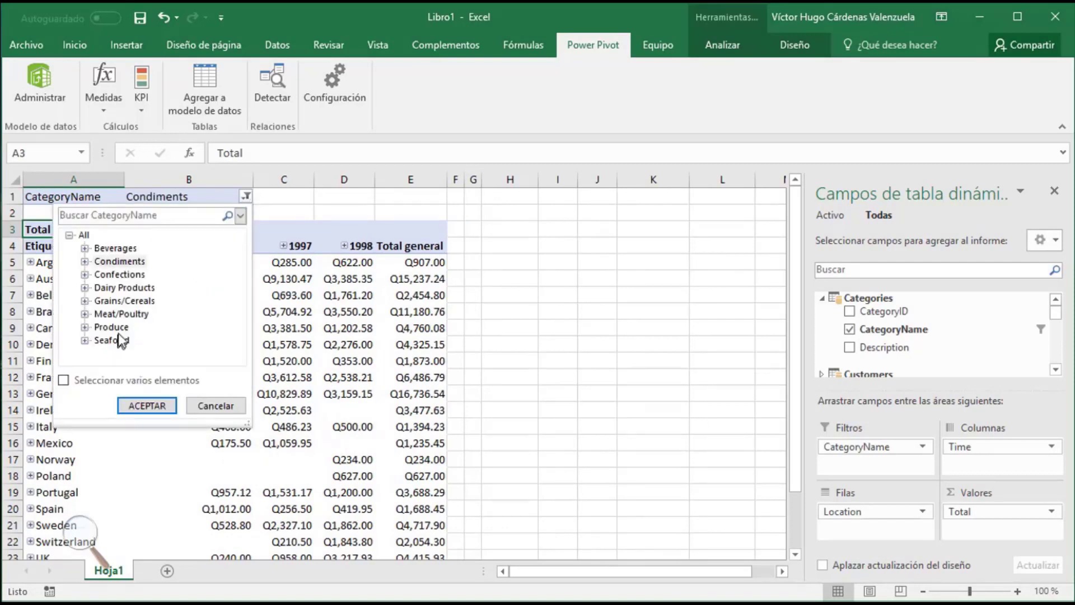
{"action": "left_click", "coordinate": [124, 344]}
{"action": "left_click", "coordinate": [144, 404]}
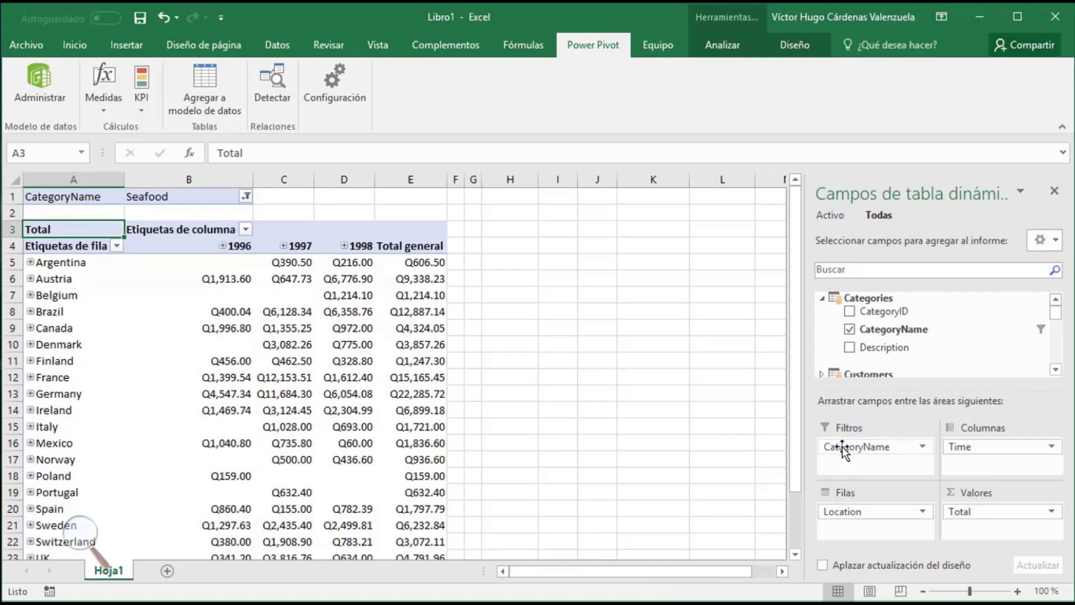
{"action": "left_click_drag", "start_coordinate": [842, 445], "coordinate": [870, 364]}
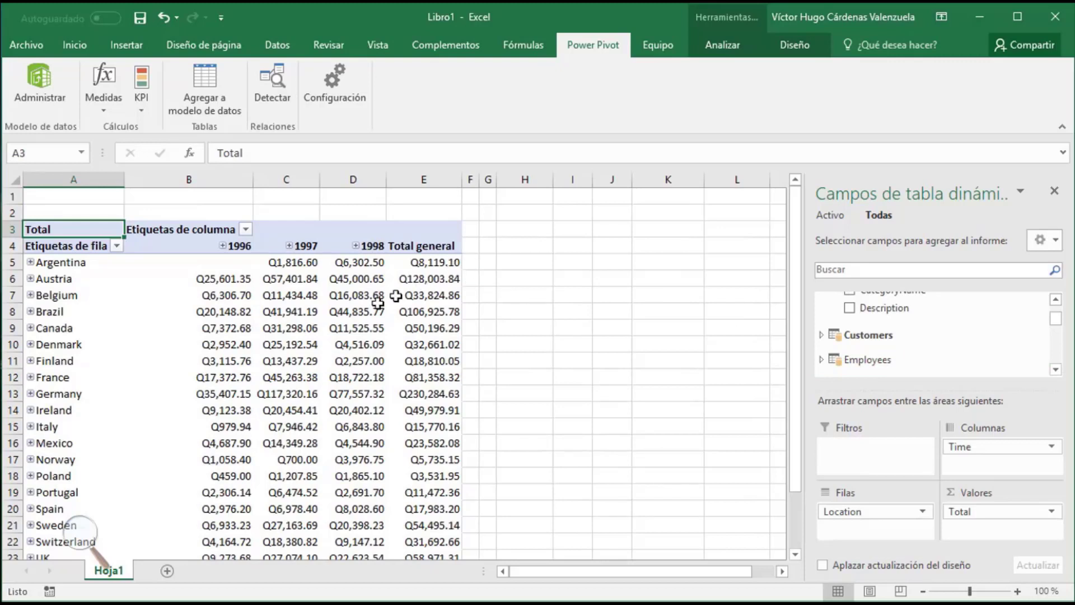
Select a cell in the pivot table and insert a CategoryName slicer
{"action": "left_click", "coordinate": [335, 314]}
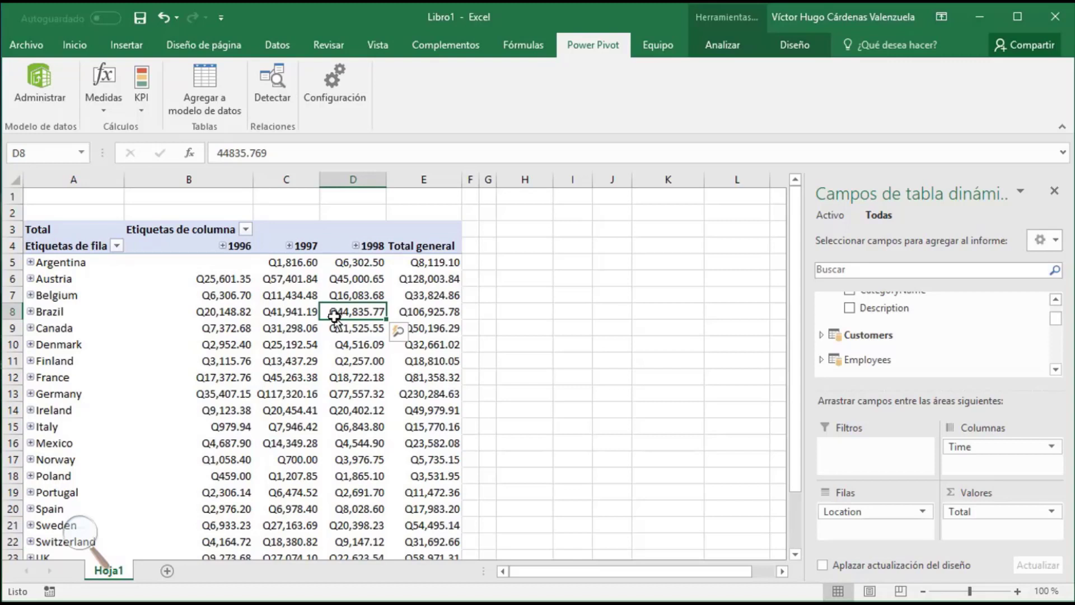
{"action": "left_click", "coordinate": [223, 47]}
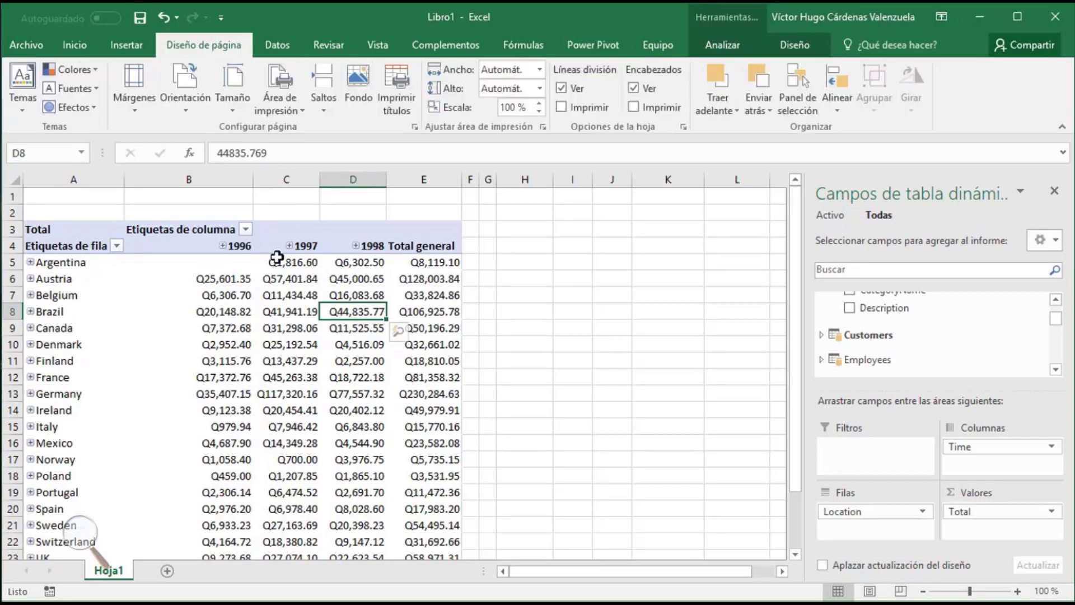
{"action": "left_click", "coordinate": [305, 326]}
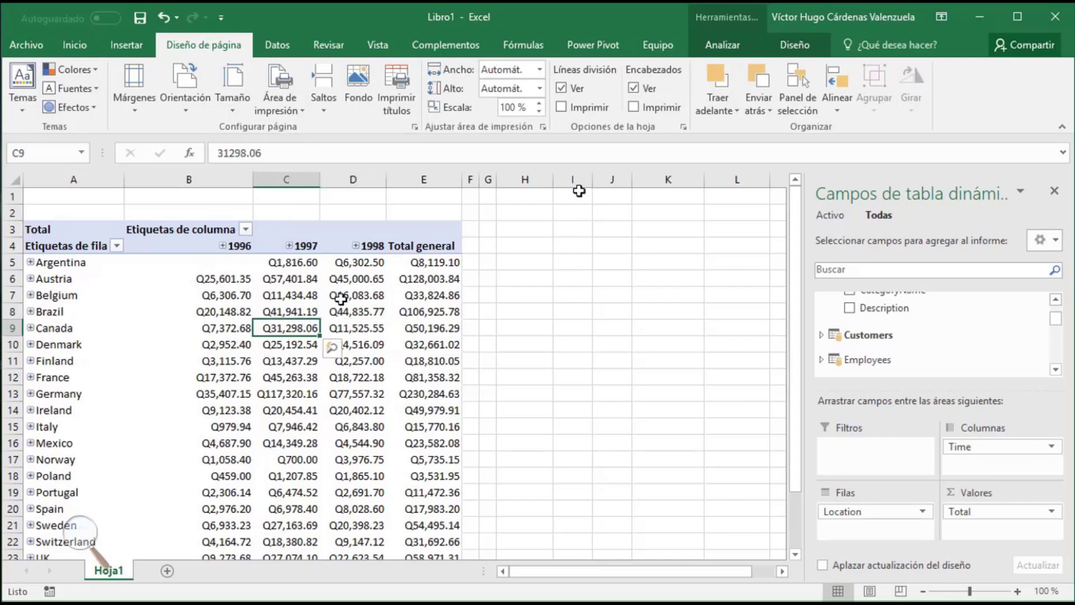
{"action": "left_click", "coordinate": [728, 45]}
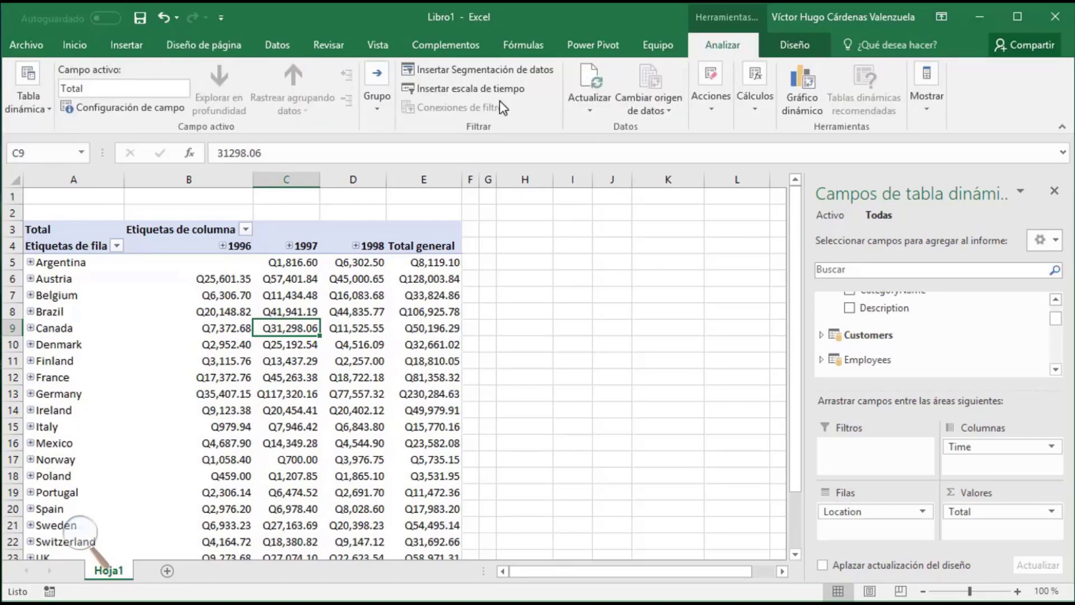
{"action": "left_click", "coordinate": [486, 75]}
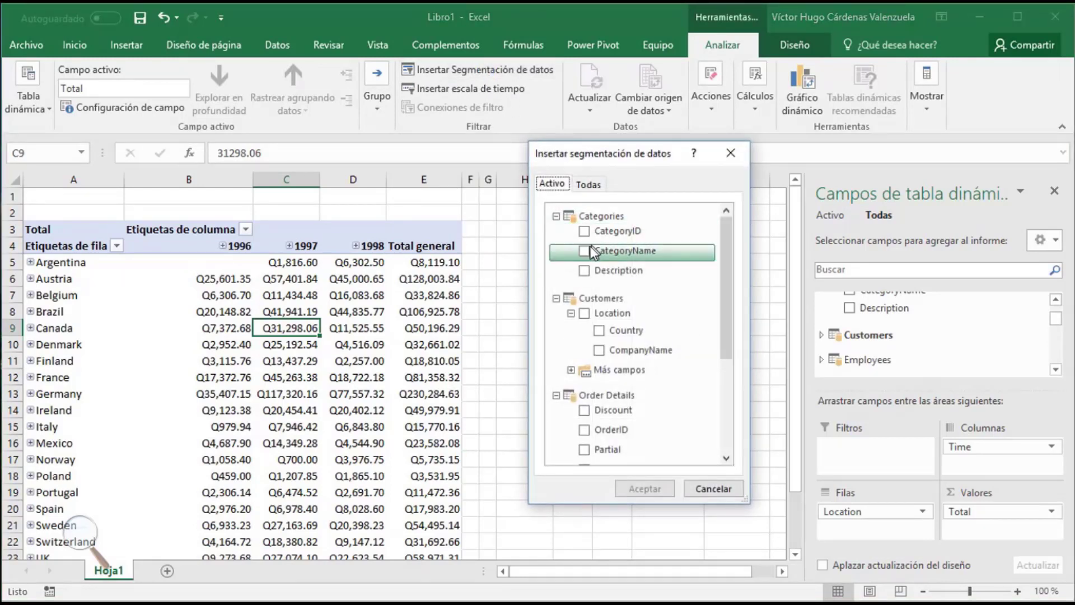
{"action": "left_click", "coordinate": [583, 251]}
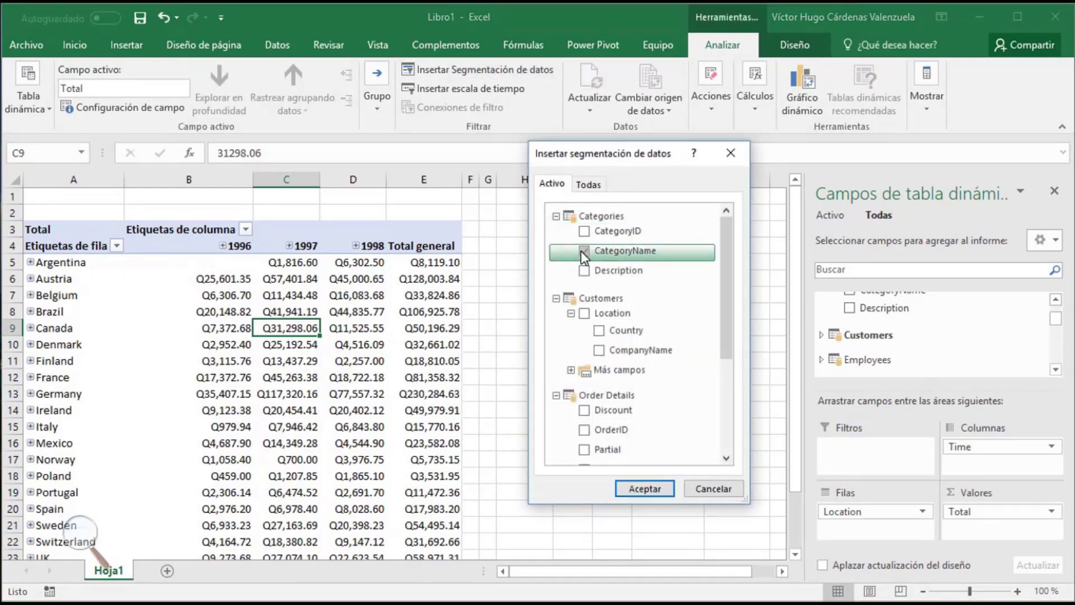
{"action": "left_click", "coordinate": [634, 487]}
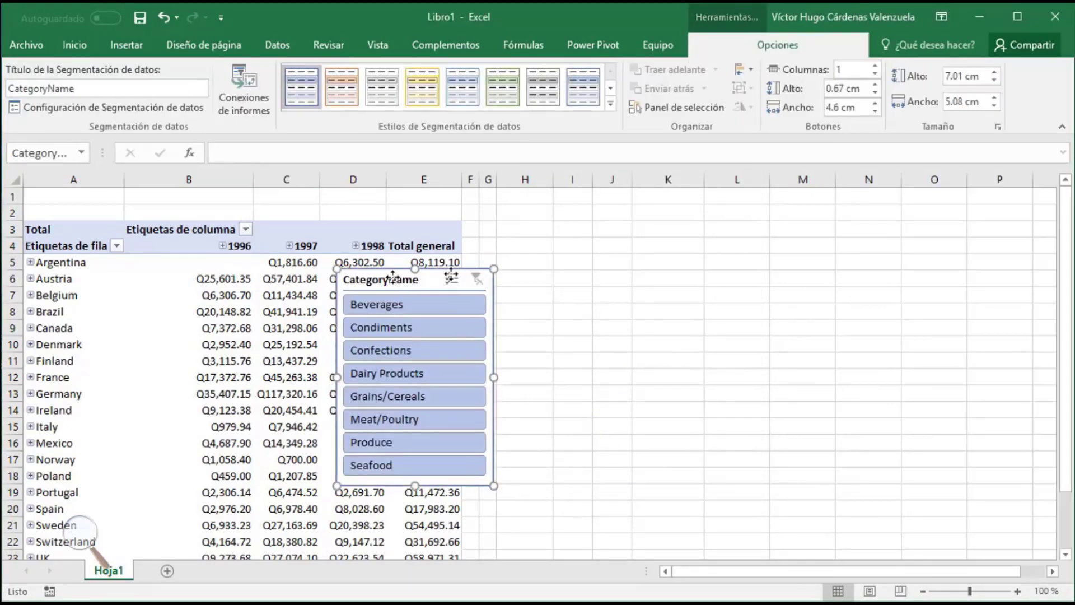
Move the slicer to columns H–K and step through the categories, ending filtered on Produce
{"action": "left_click_drag", "start_coordinate": [395, 280], "coordinate": [573, 237]}
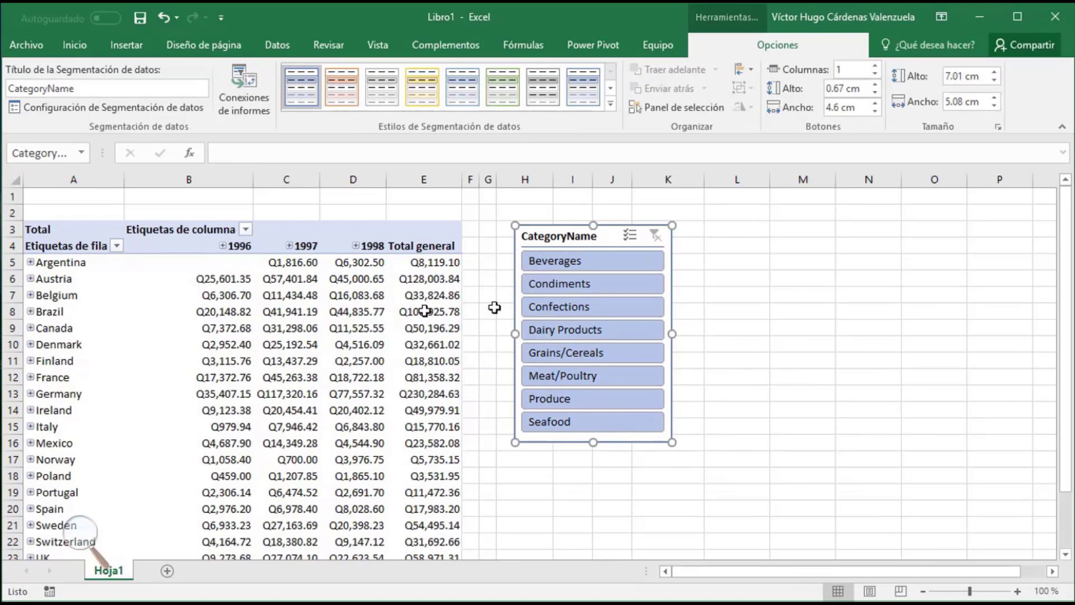
{"action": "left_click", "coordinate": [566, 268]}
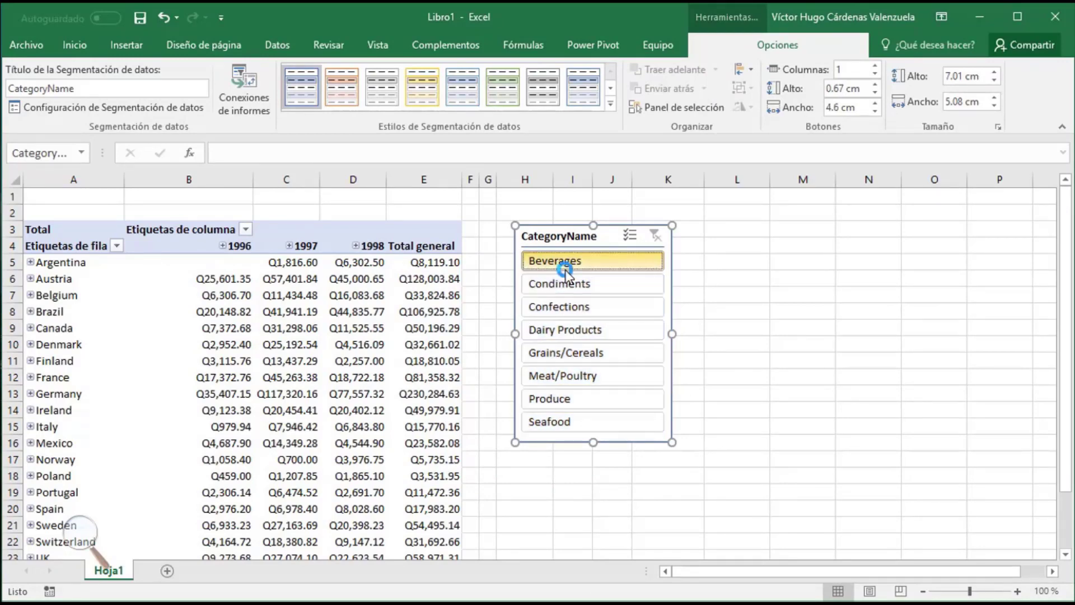
{"action": "left_click", "coordinate": [565, 283]}
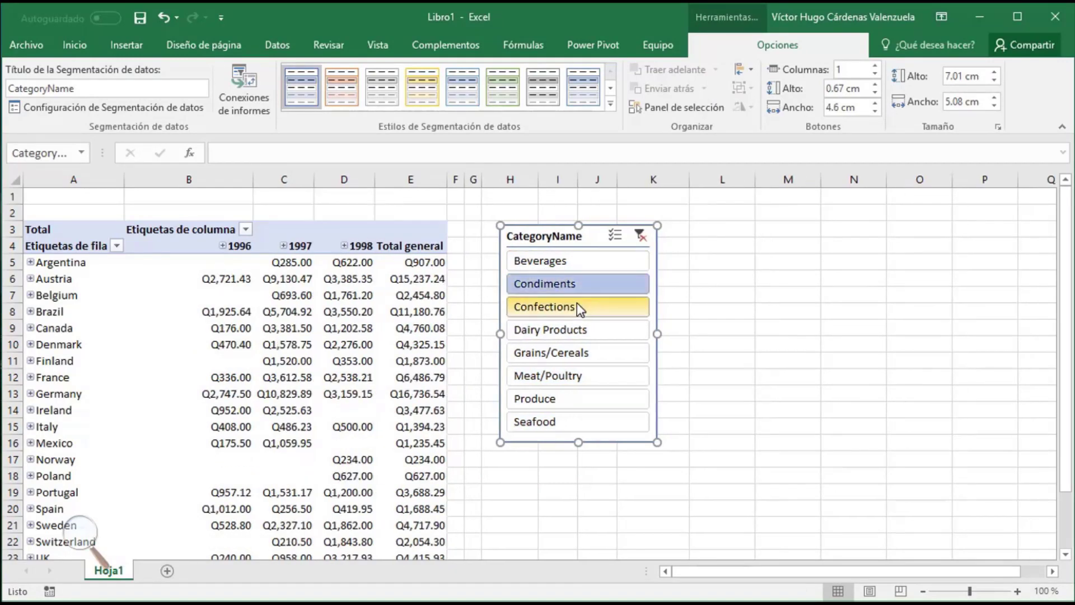
{"action": "left_click", "coordinate": [575, 306]}
{"action": "left_click", "coordinate": [570, 331]}
{"action": "left_click", "coordinate": [560, 353]}
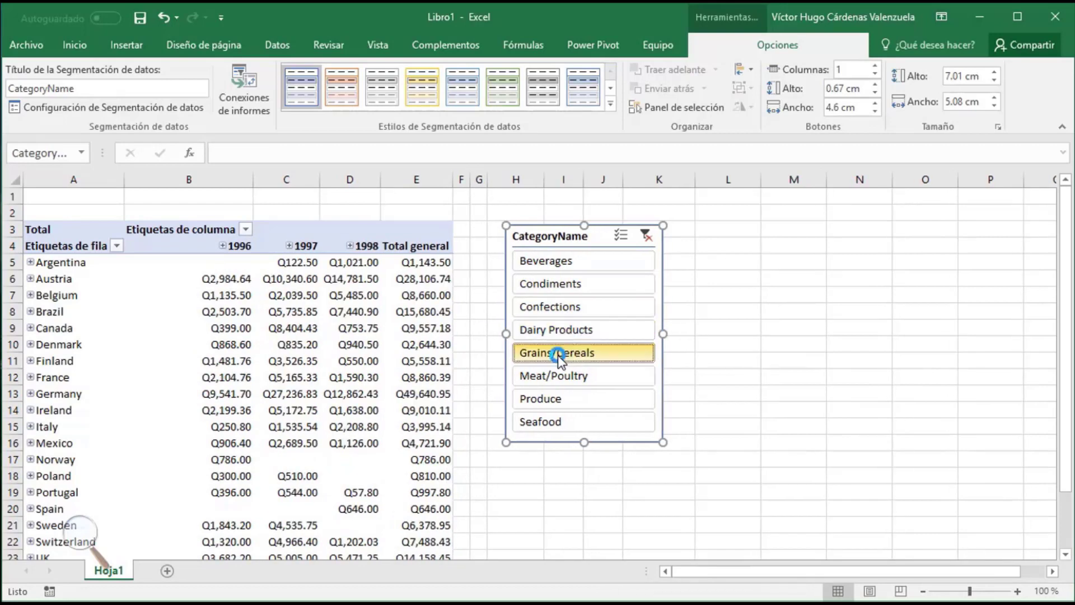
{"action": "left_click", "coordinate": [554, 372]}
{"action": "left_click", "coordinate": [550, 399]}
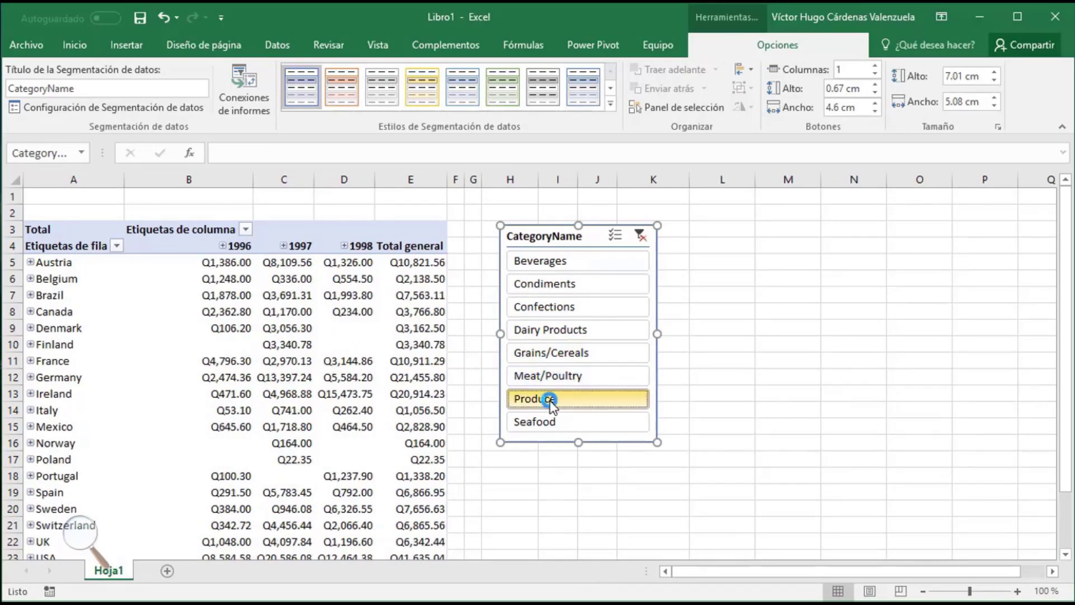
{"action": "left_click", "coordinate": [335, 381]}
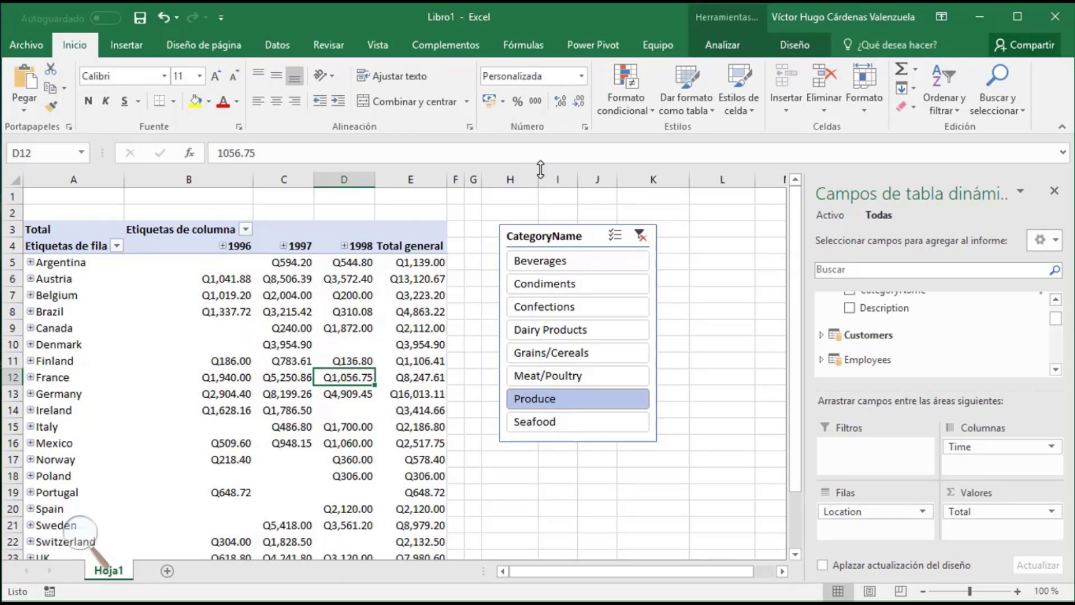
{"action": "left_click", "coordinate": [713, 44]}
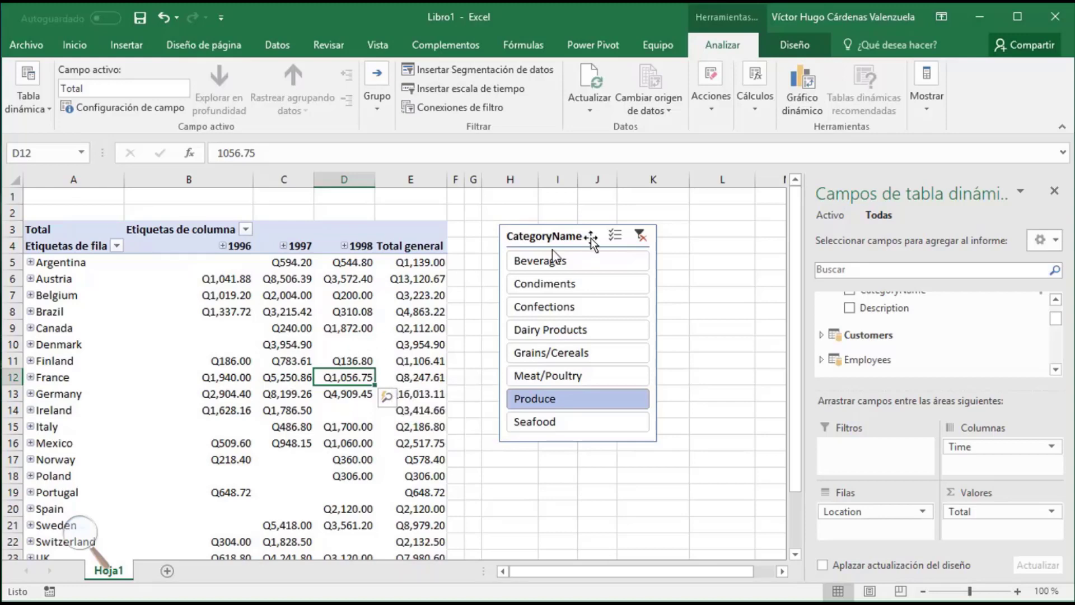
Insert a clustered column PivotChart right of the slicer and resize it to 12.99 cm tall
{"action": "left_click", "coordinate": [803, 85]}
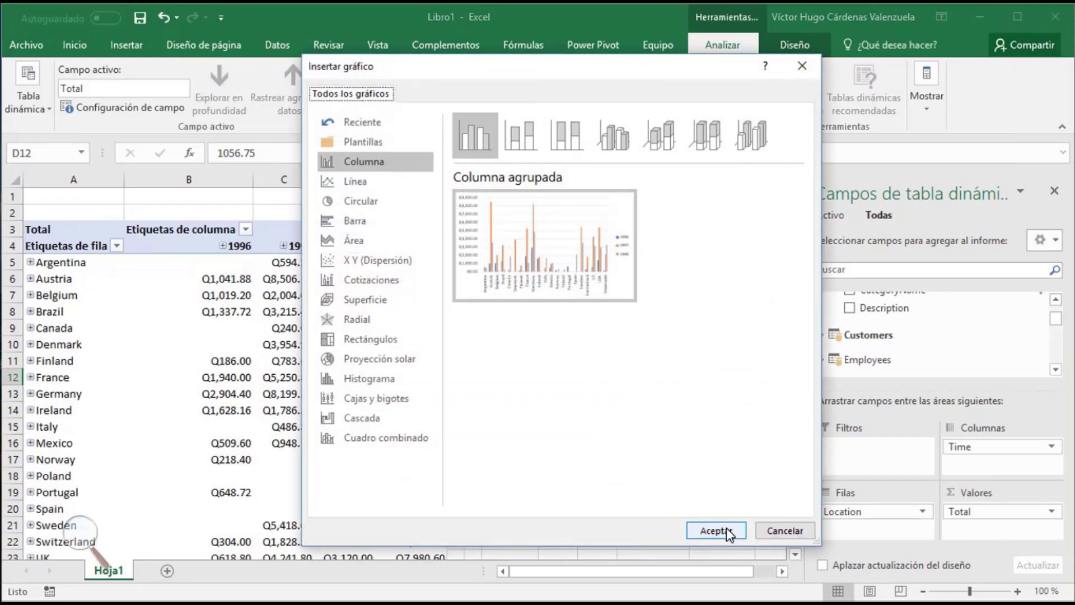
{"action": "left_click", "coordinate": [727, 529]}
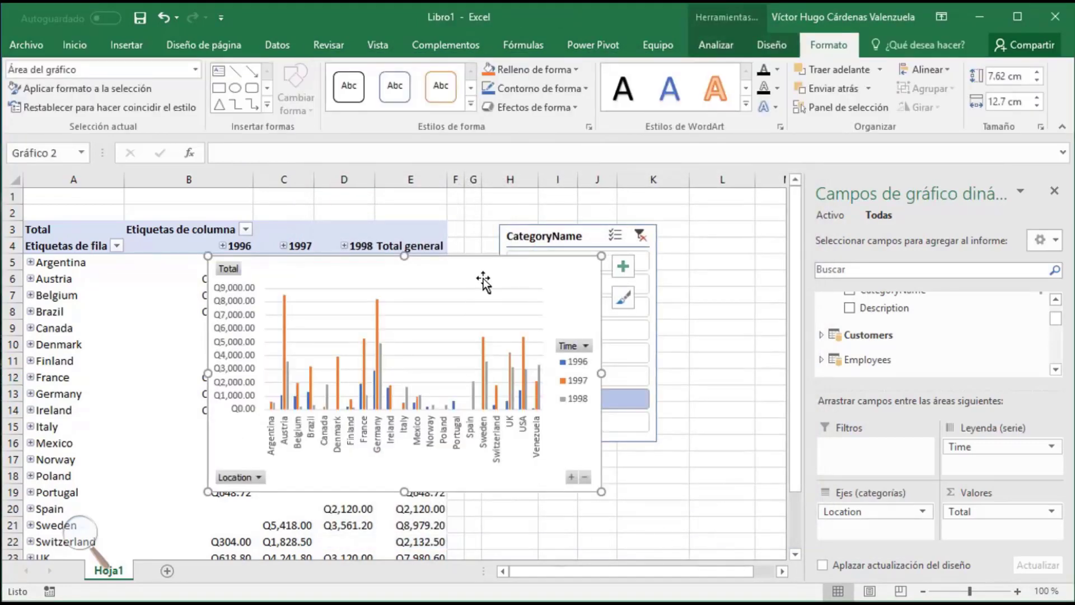
{"action": "mouse_move", "coordinate": [501, 297]}
{"action": "left_mouse_down"}
{"action": "mouse_move", "coordinate": [654, 368]}
{"action": "mouse_move", "coordinate": [683, 247]}
{"action": "left_mouse_up"}
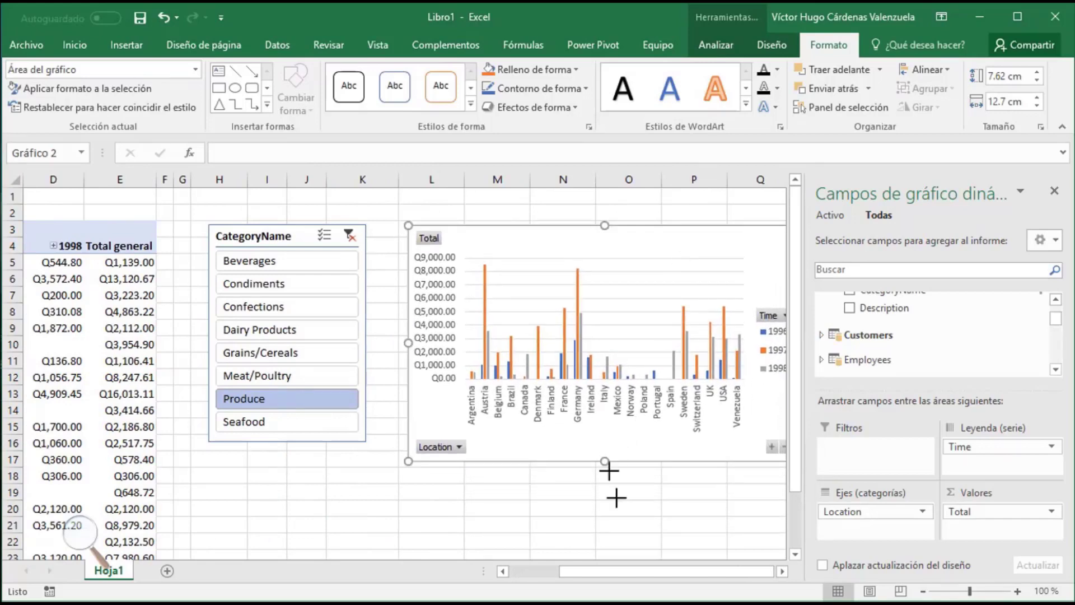
{"action": "scroll", "coordinate": [615, 554], "scroll_direction": "down", "scroll_amount": 2}
{"action": "left_click_drag", "start_coordinate": [615, 557], "coordinate": [590, 430]}
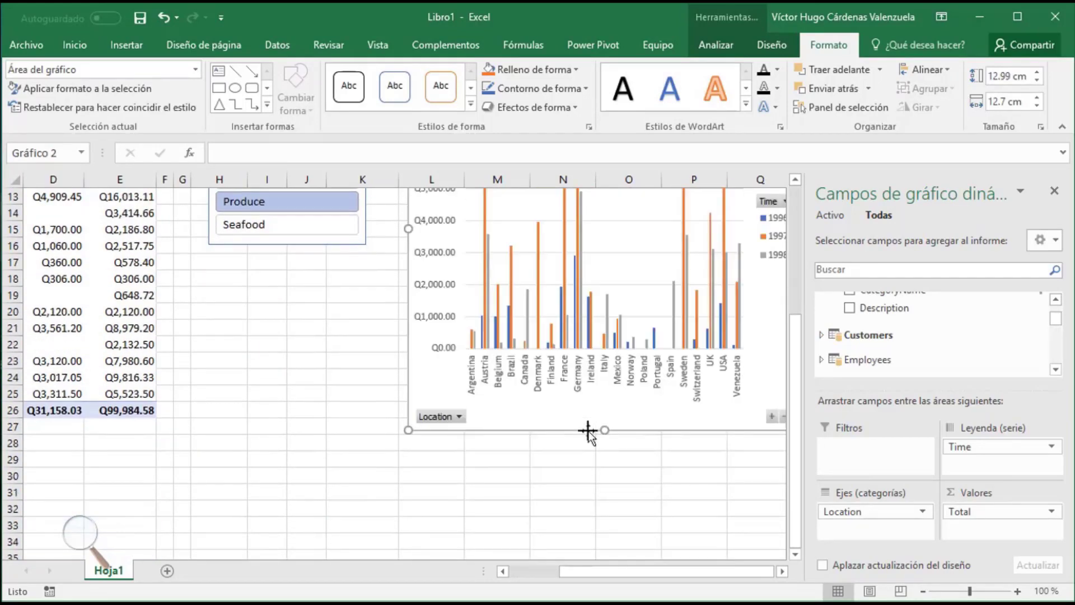
{"action": "left_click_drag", "start_coordinate": [793, 439], "coordinate": [771, 362]}
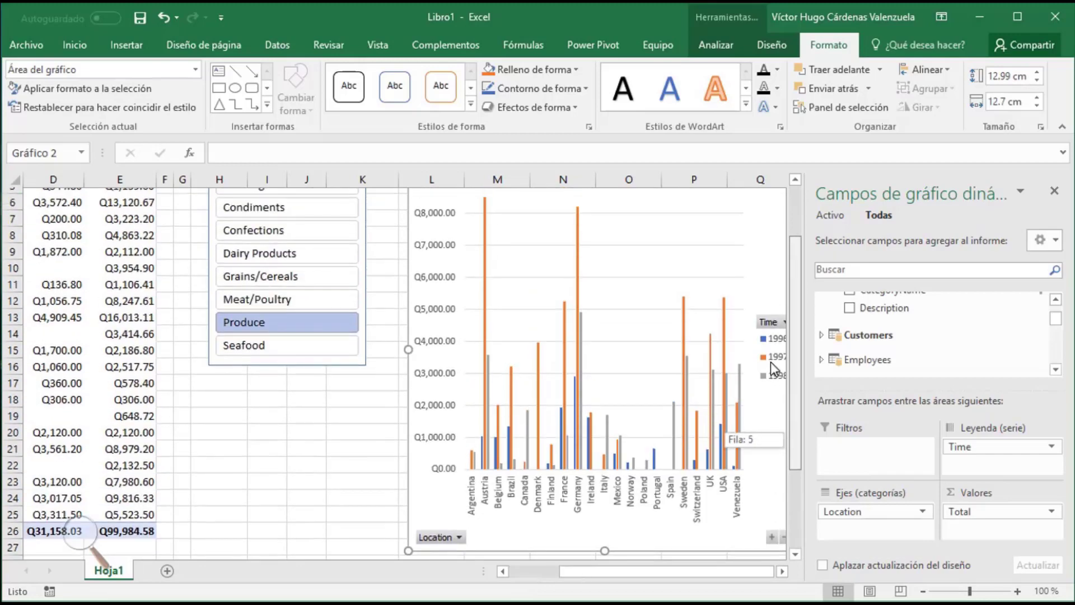
{"action": "left_click_drag", "start_coordinate": [585, 571], "coordinate": [658, 568]}
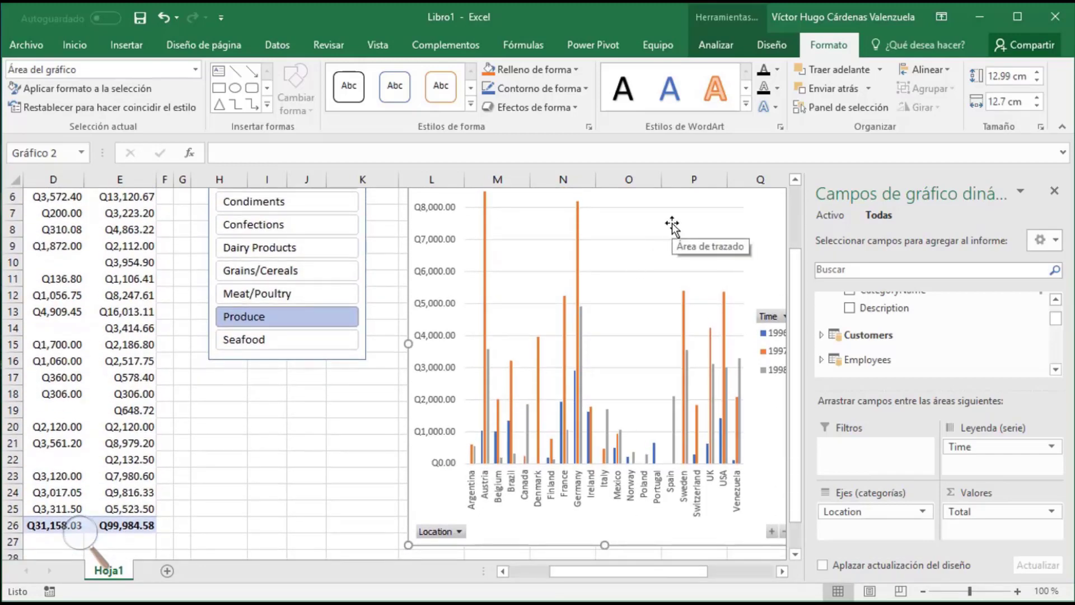
Move the PivotChart to a new chart sheet Gráfico1, then open and close the Time legend filter
{"action": "left_click", "coordinate": [772, 45]}
{"action": "left_click", "coordinate": [1002, 90]}
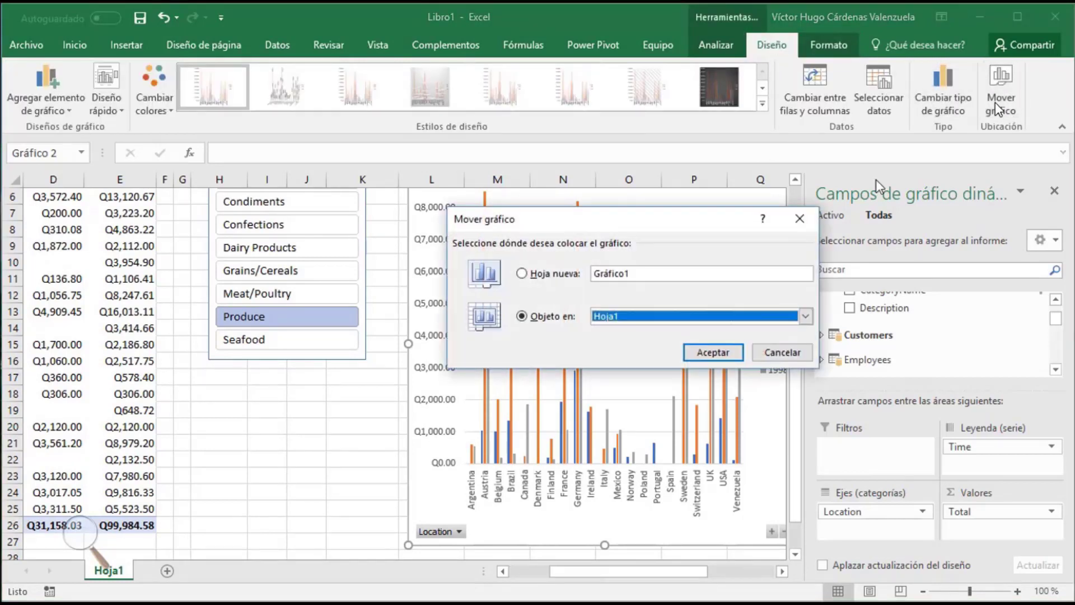
{"action": "left_click", "coordinate": [520, 276]}
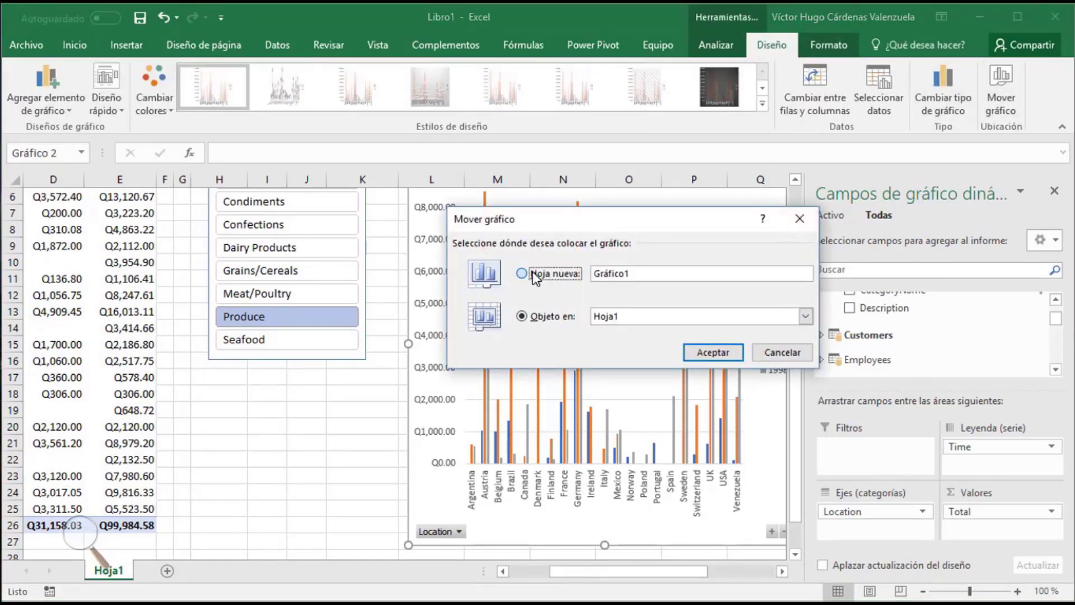
{"action": "left_click", "coordinate": [707, 354]}
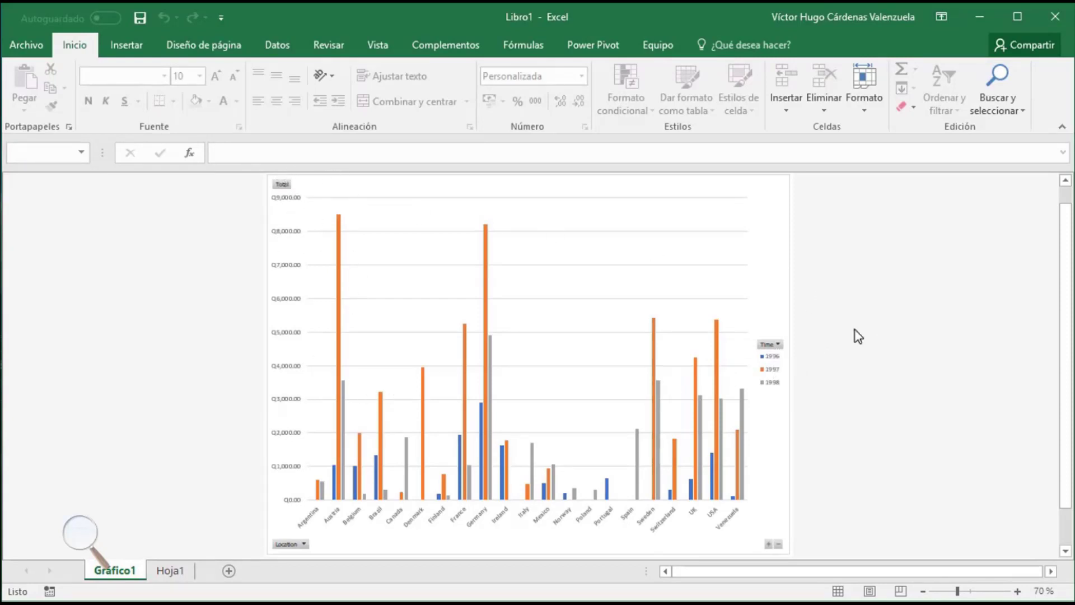
{"action": "left_click", "coordinate": [779, 345]}
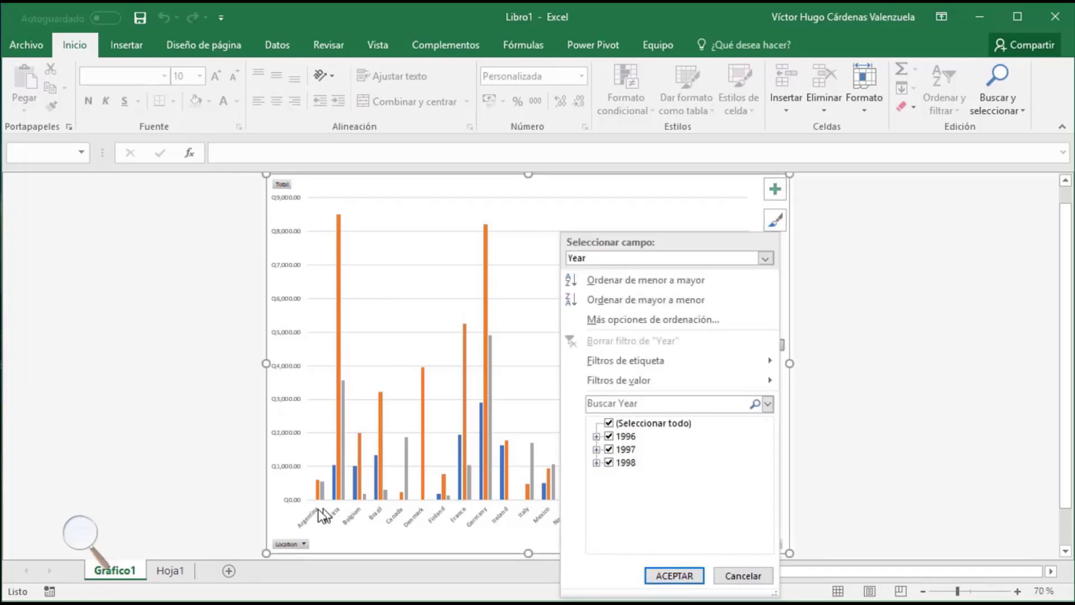
{"action": "left_click", "coordinate": [298, 547]}
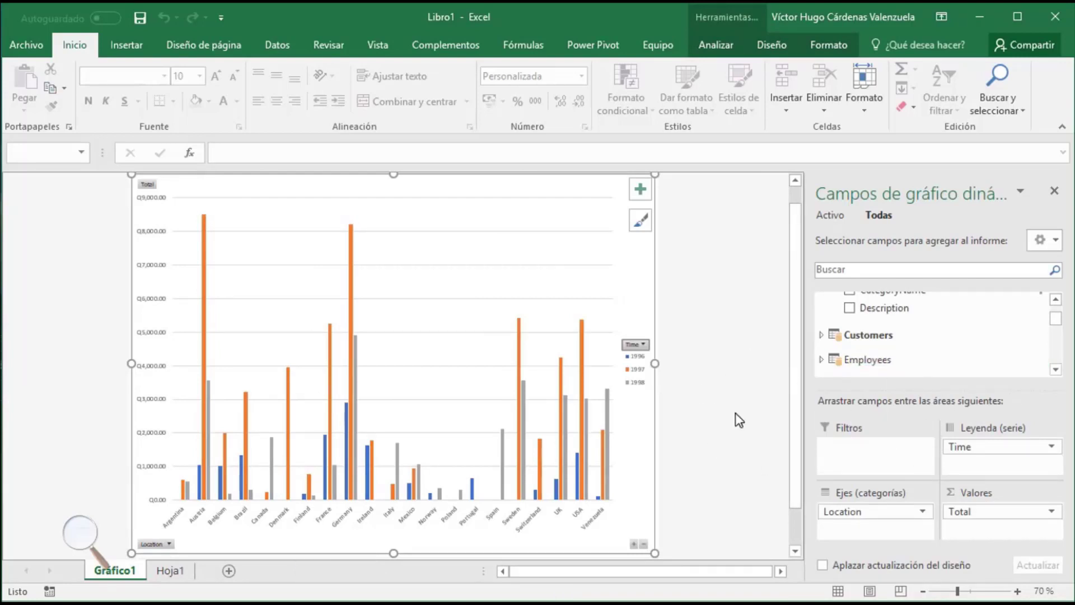
Permanently delete the Gráfico1 chart sheet from the workbook
{"action": "right_click", "coordinate": [136, 573]}
{"action": "left_click", "coordinate": [196, 399]}
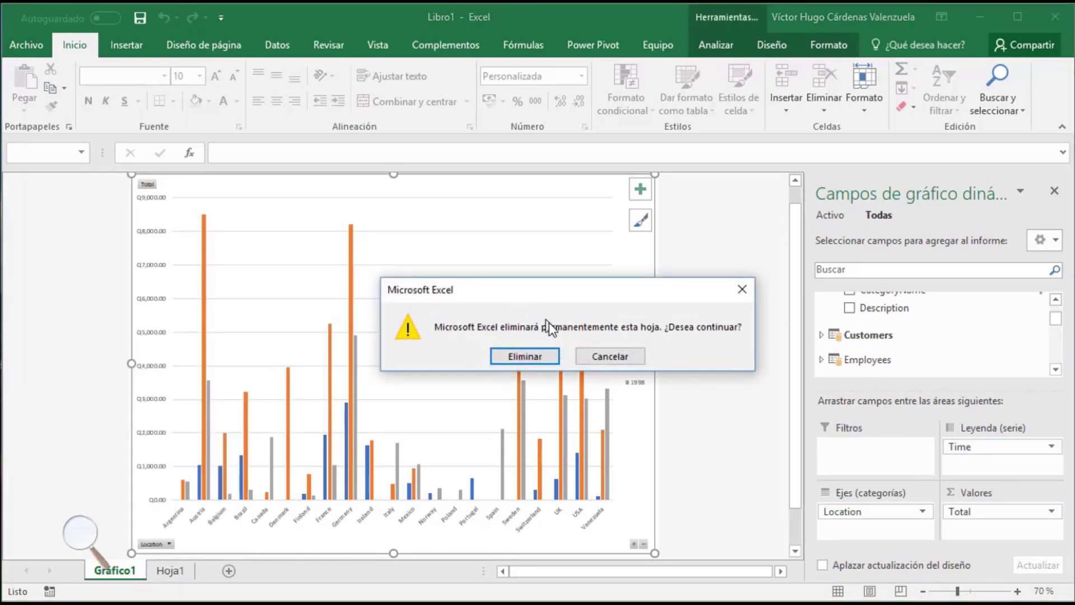
{"action": "left_click", "coordinate": [549, 353]}
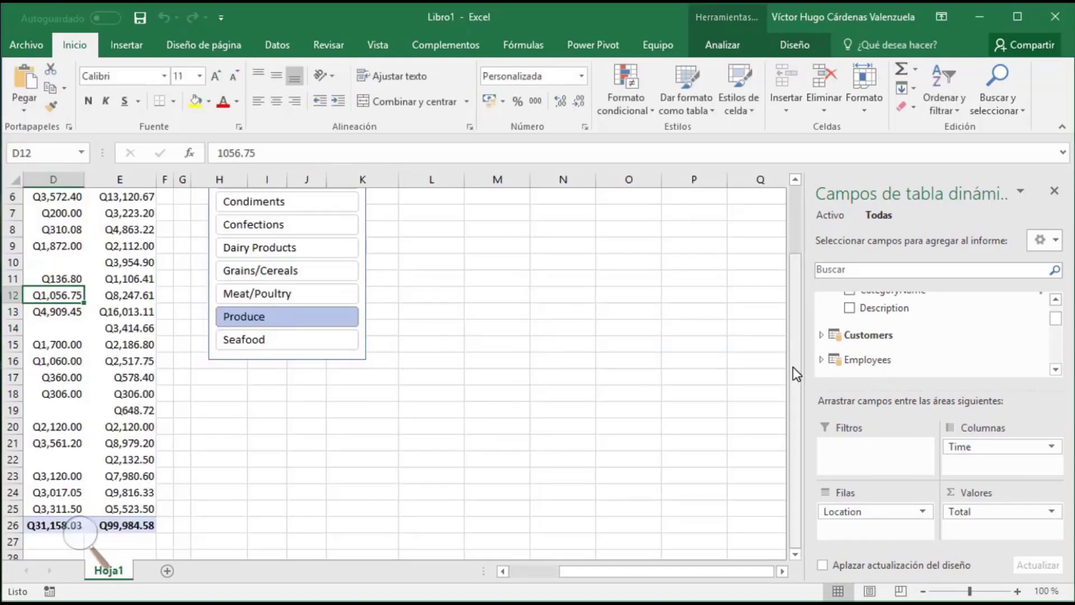
Scroll Hoja1 back to the top and select cell B12 with the France 1996 value
{"action": "left_click_drag", "start_coordinate": [769, 302], "coordinate": [758, 288]}
{"action": "left_click_drag", "start_coordinate": [564, 579], "coordinate": [503, 576]}
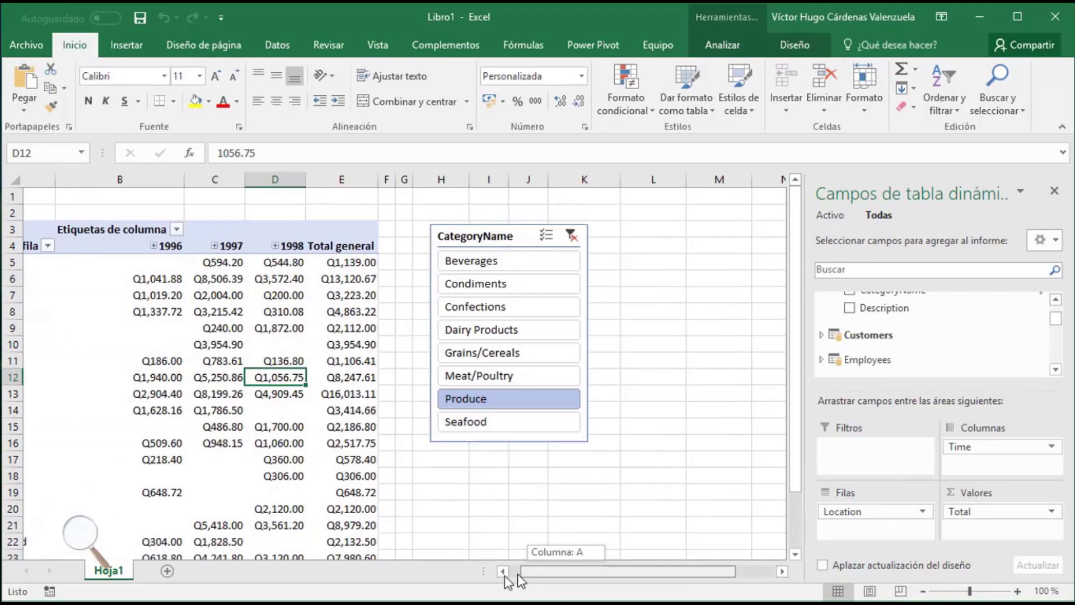
{"action": "left_click", "coordinate": [150, 375]}
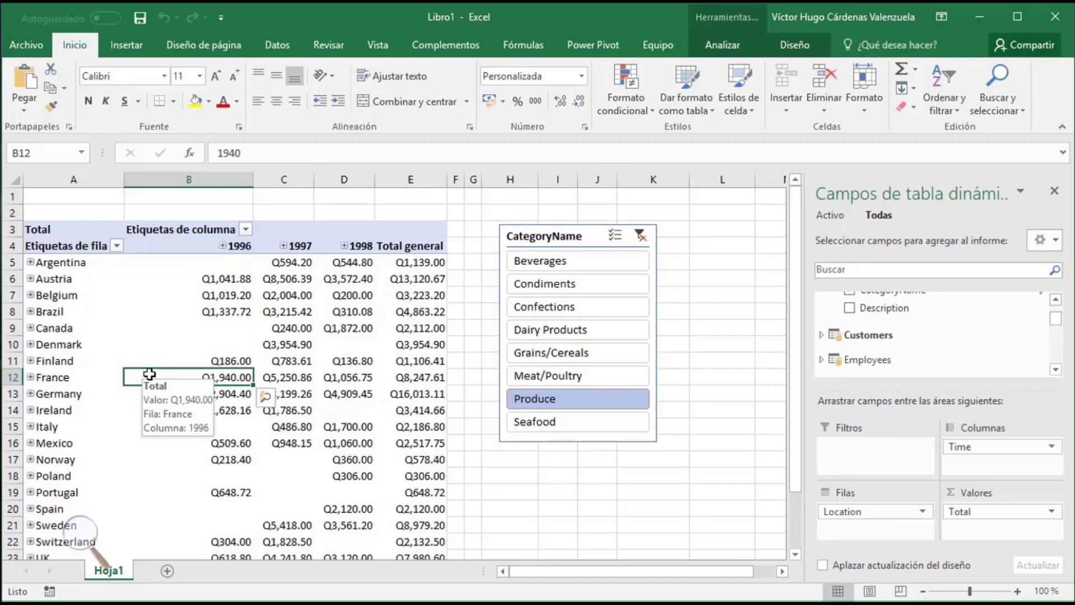
Try twice to delete Hoja1, dismissing the one-visible-sheet warning each time
{"action": "right_click", "coordinate": [127, 570]}
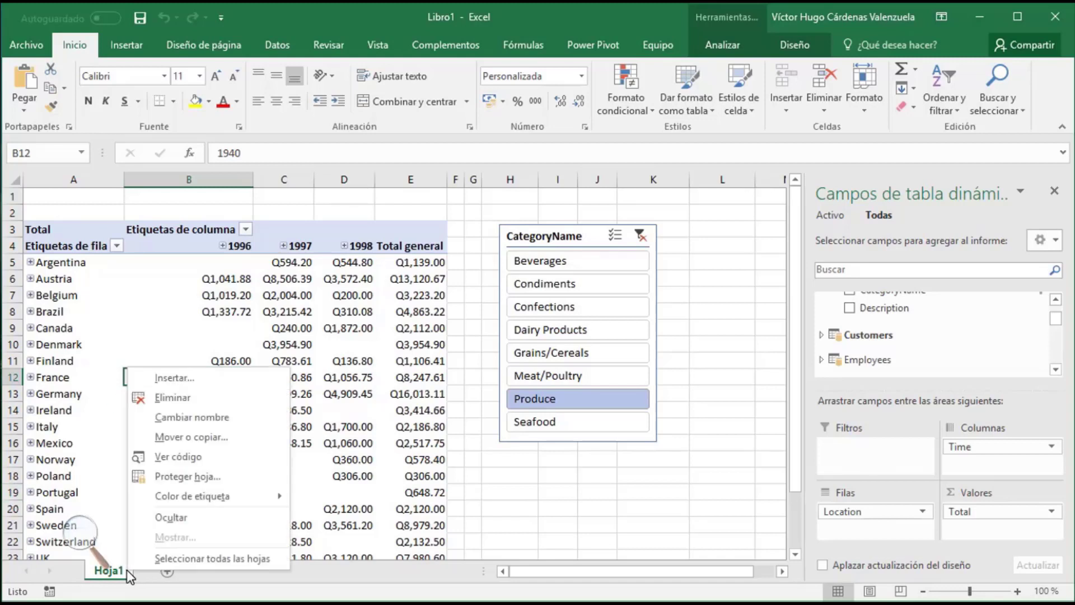
{"action": "left_click", "coordinate": [172, 399]}
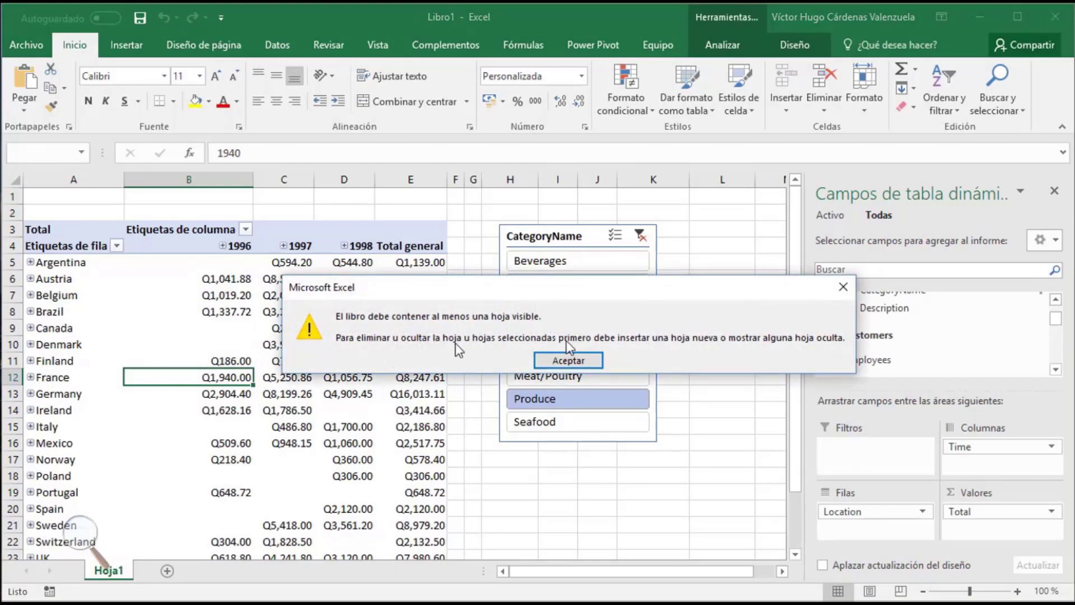
{"action": "left_click", "coordinate": [577, 357]}
{"action": "left_click", "coordinate": [557, 491]}
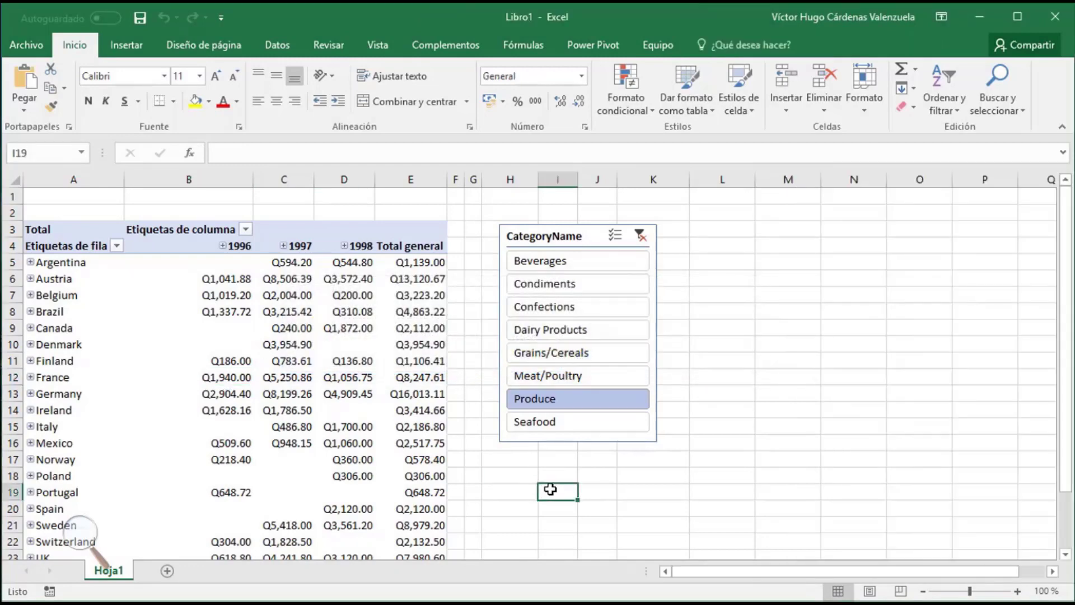
{"action": "right_click", "coordinate": [130, 578]}
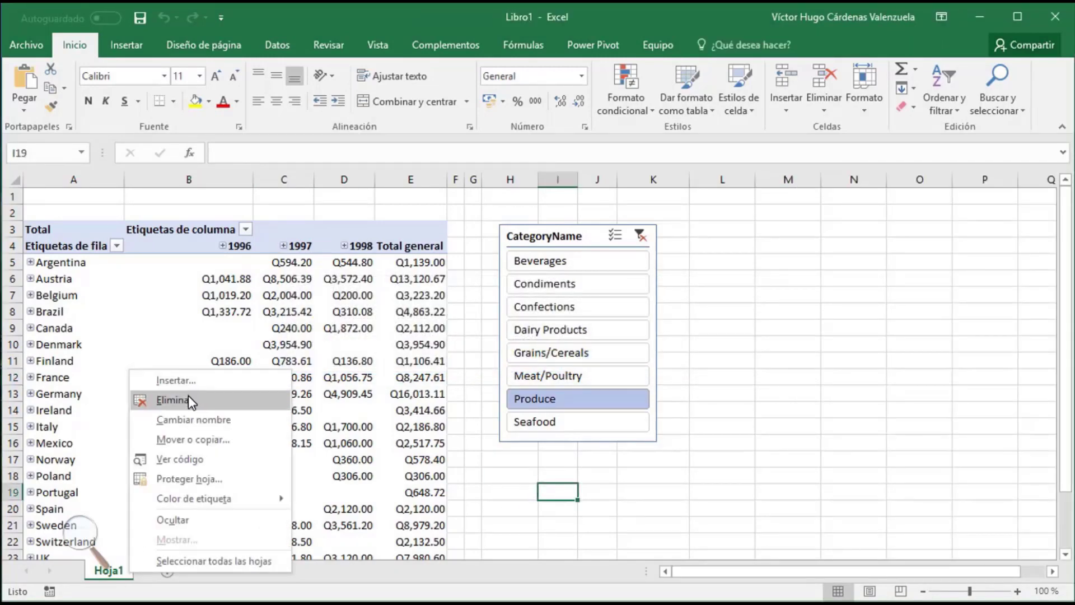
{"action": "left_click", "coordinate": [190, 401]}
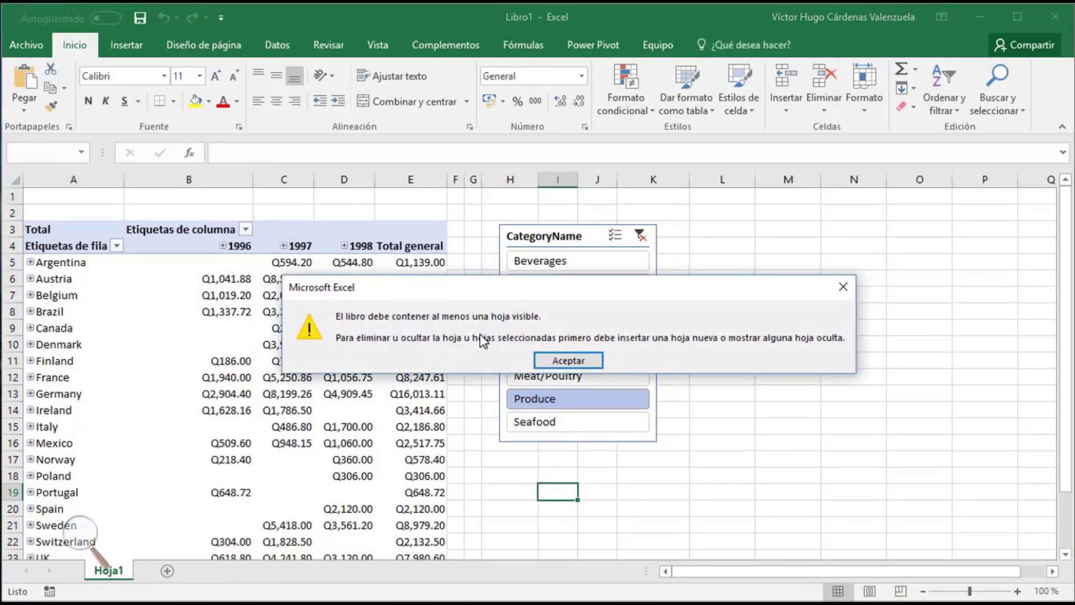
{"action": "left_click", "coordinate": [576, 366]}
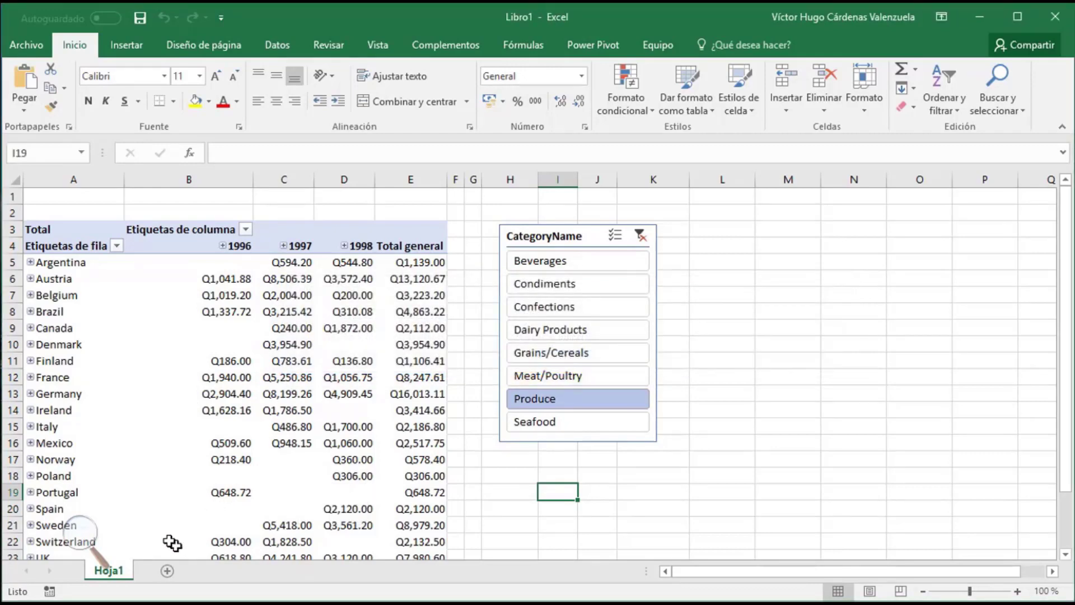
Add a blank Hoja2 sheet, then permanently delete the pivot table sheet Hoja1
{"action": "left_click", "coordinate": [167, 571]}
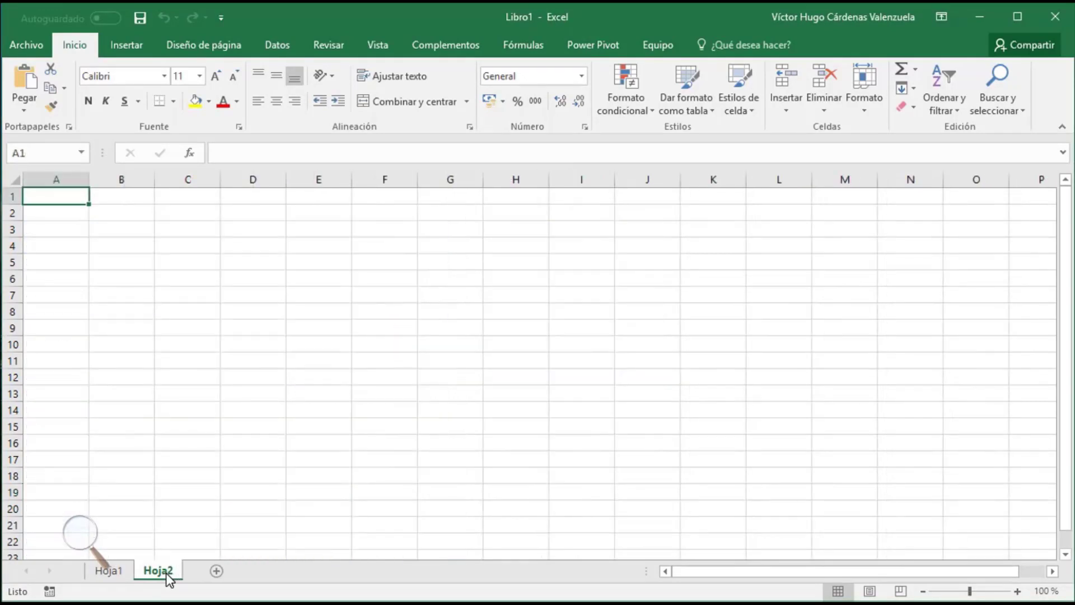
{"action": "right_click", "coordinate": [113, 574]}
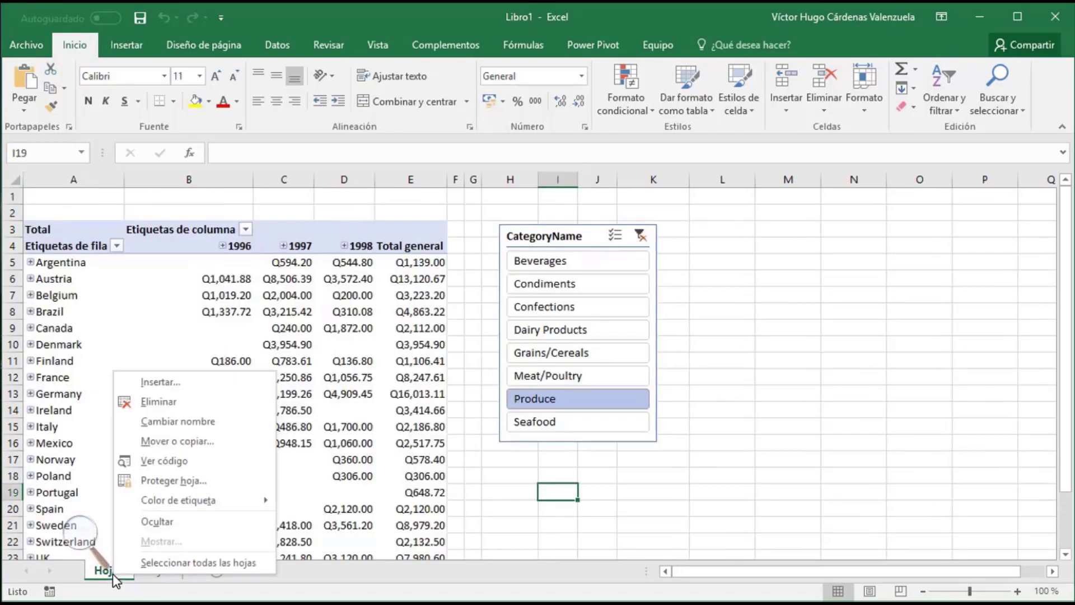
{"action": "left_click", "coordinate": [187, 404]}
{"action": "left_click", "coordinate": [525, 357]}
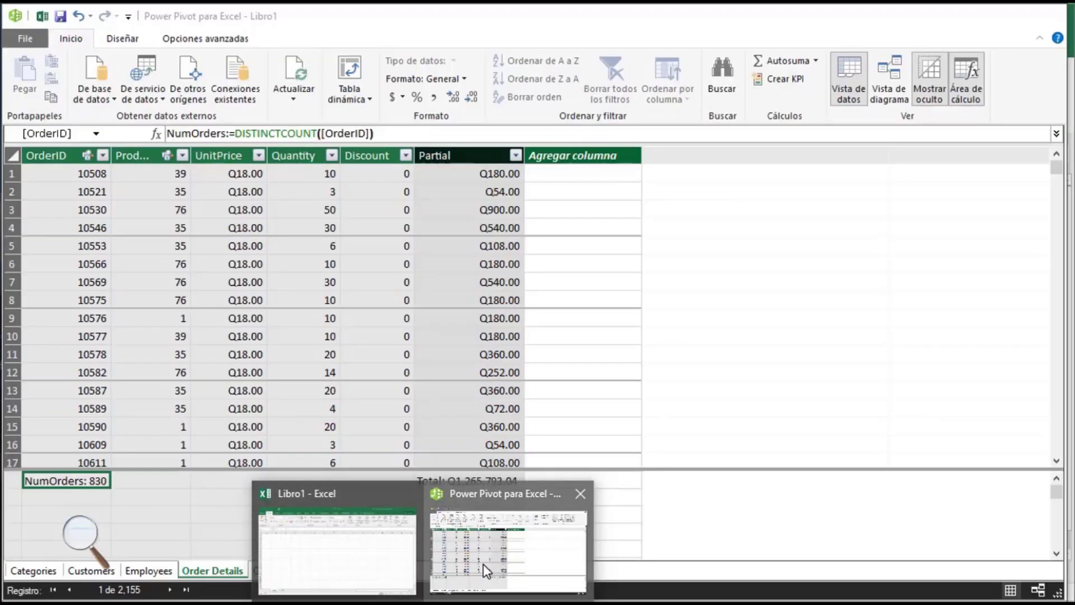
Browse the Orders and Suppliers tables in Power Pivot, then return to Excel's Insertar ribbon
{"action": "left_click", "coordinate": [506, 538]}
{"action": "left_click", "coordinate": [271, 570]}
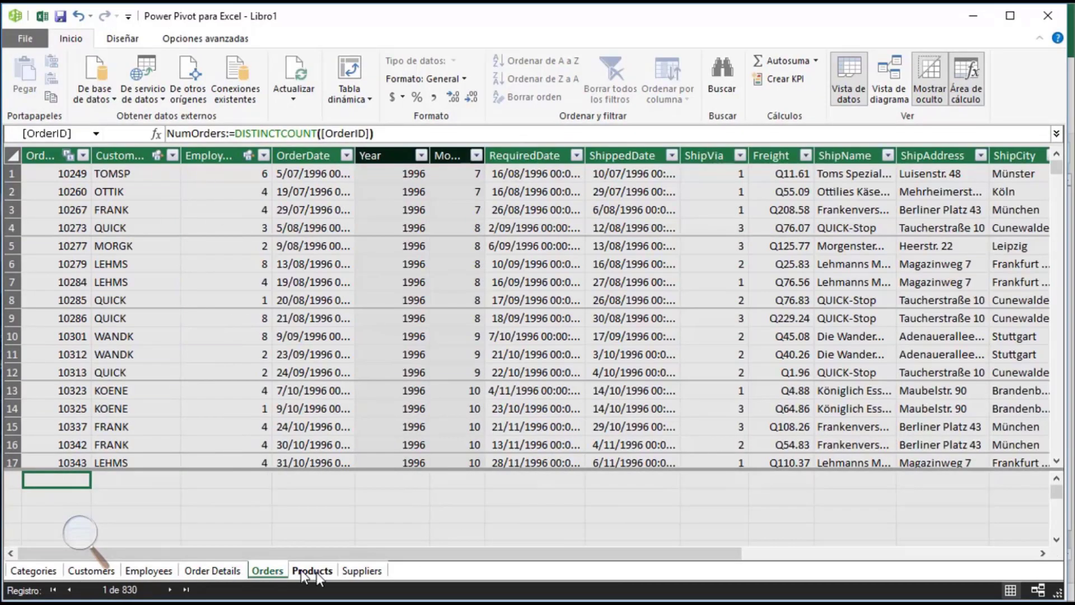
{"action": "left_click", "coordinate": [354, 571]}
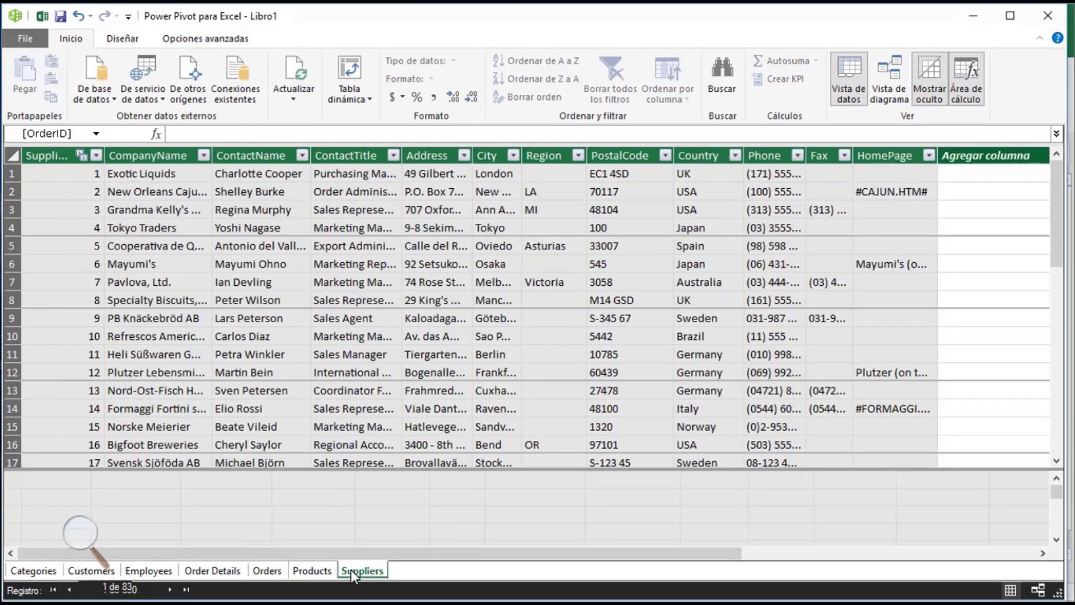
{"action": "left_click", "coordinate": [417, 278]}
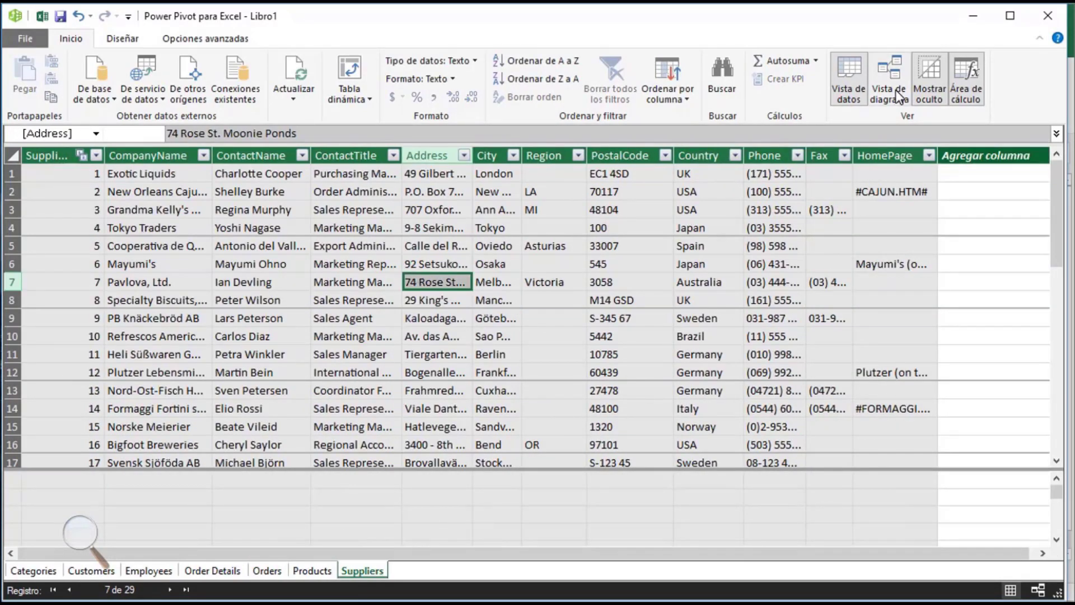
{"action": "left_click", "coordinate": [977, 16]}
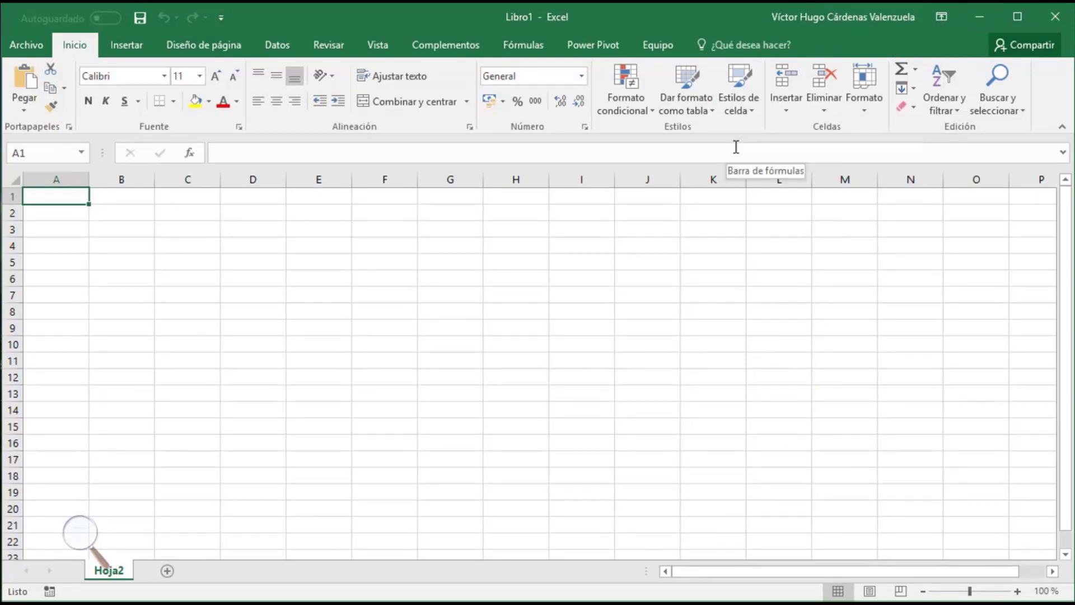
{"action": "left_click", "coordinate": [118, 45]}
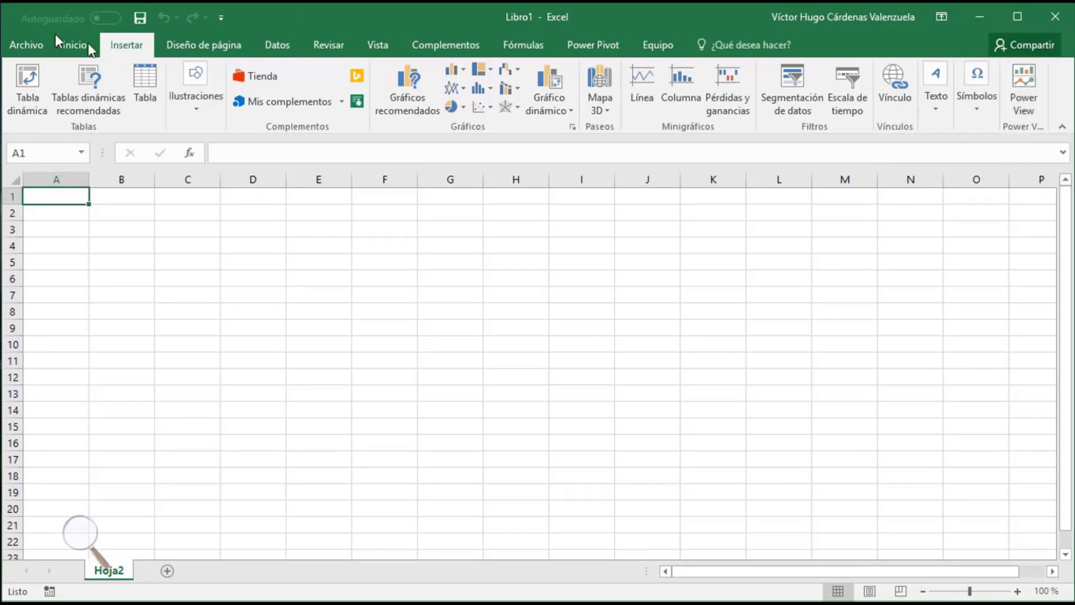
{"action": "left_click", "coordinate": [26, 44]}
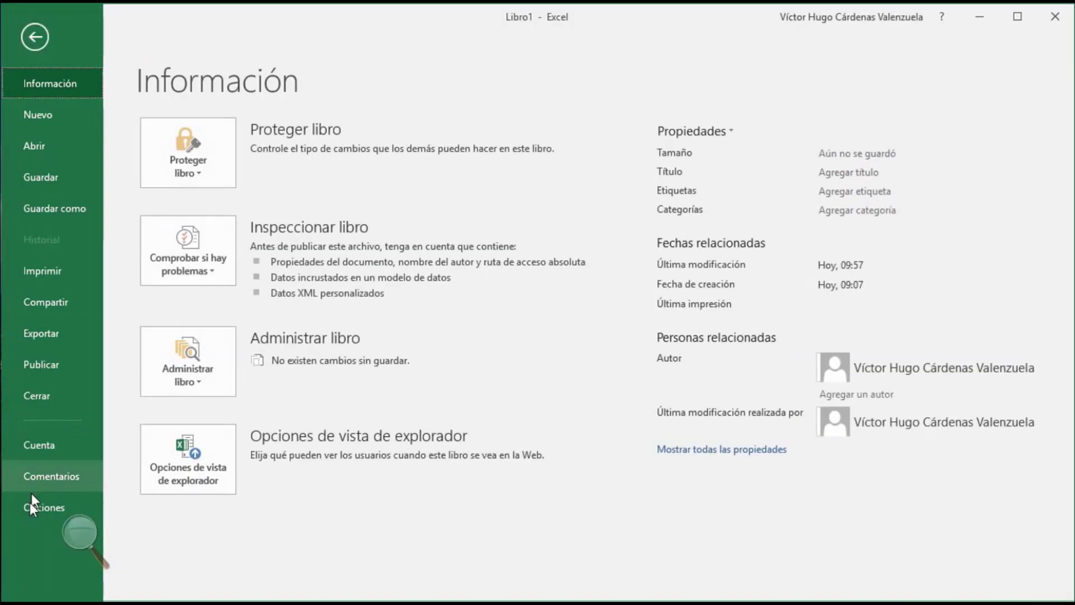
{"action": "left_click", "coordinate": [29, 507]}
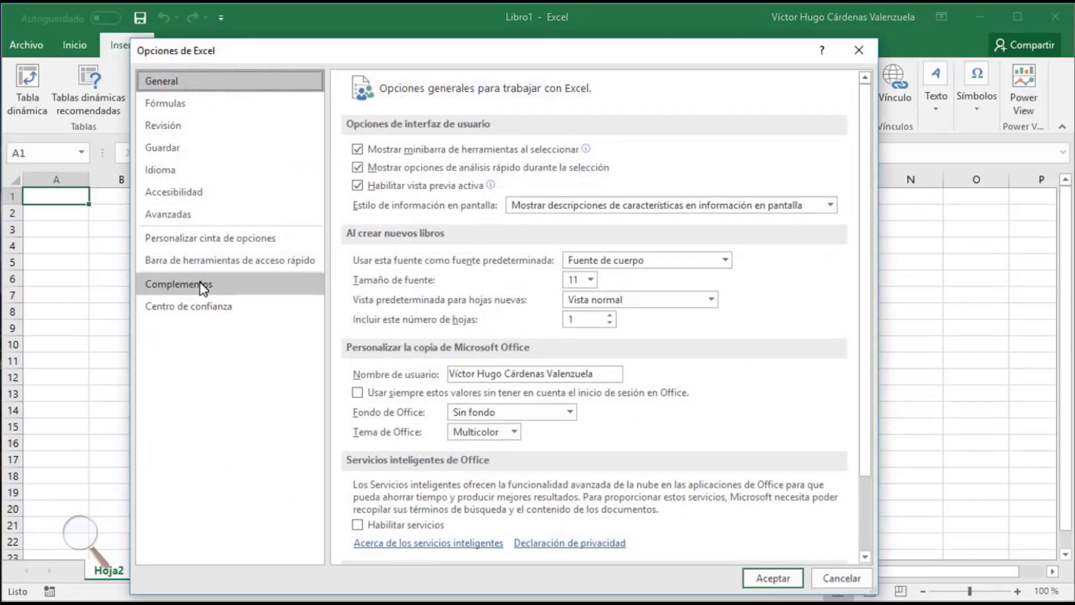
{"action": "left_click", "coordinate": [202, 284]}
{"action": "left_click", "coordinate": [554, 542]}
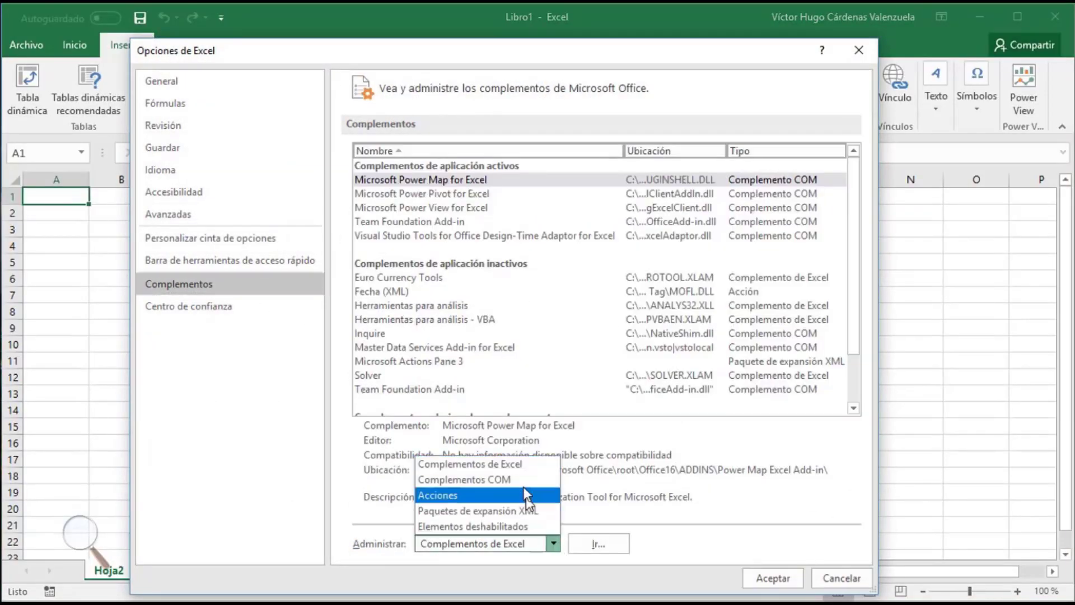
{"action": "left_click", "coordinate": [513, 480]}
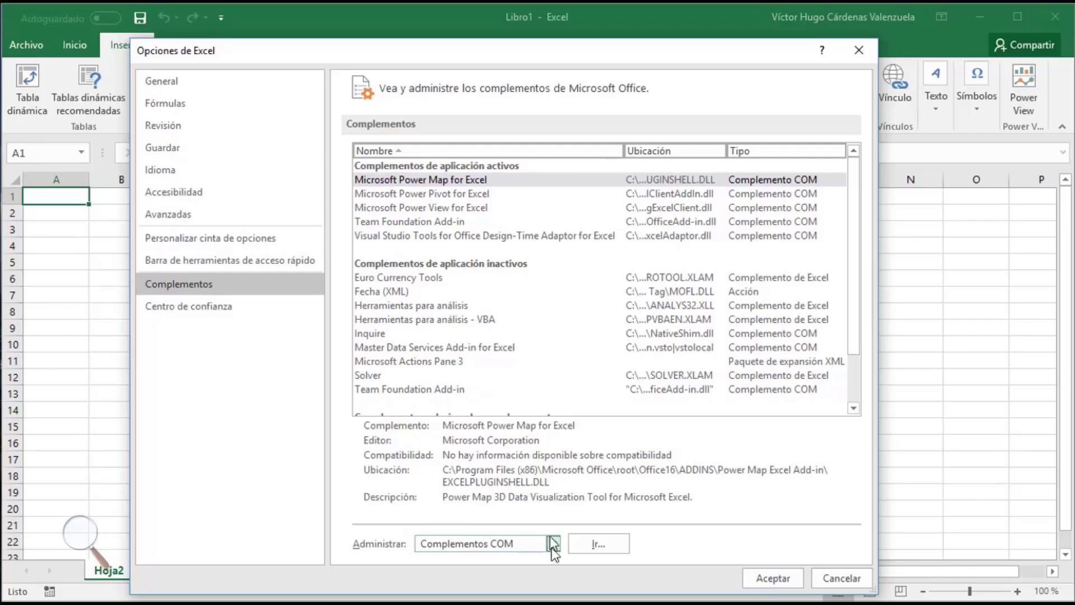
{"action": "left_click", "coordinate": [599, 543]}
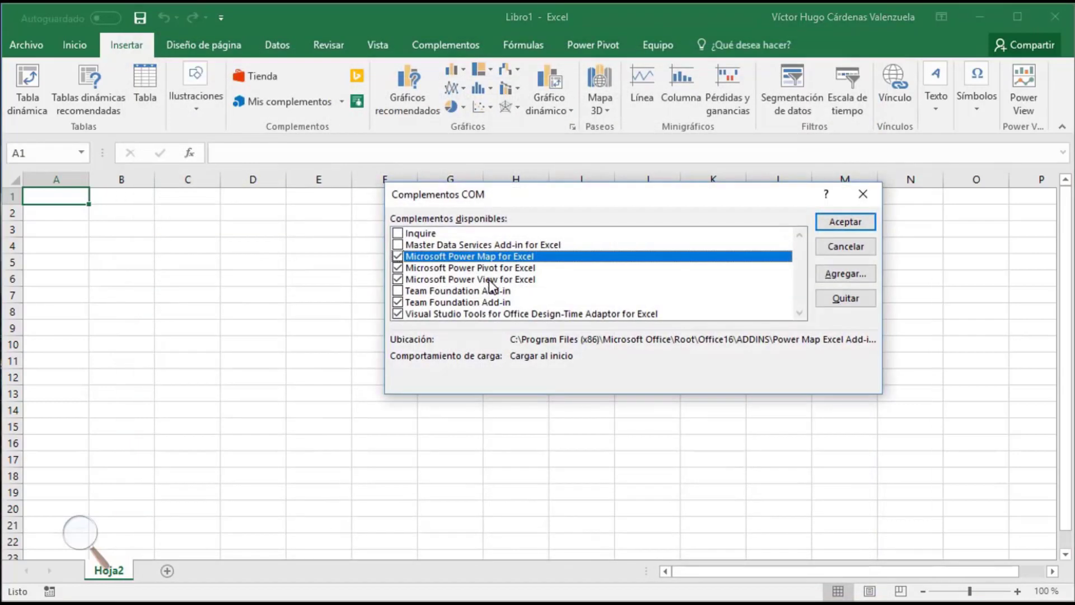
{"action": "left_click", "coordinate": [843, 249]}
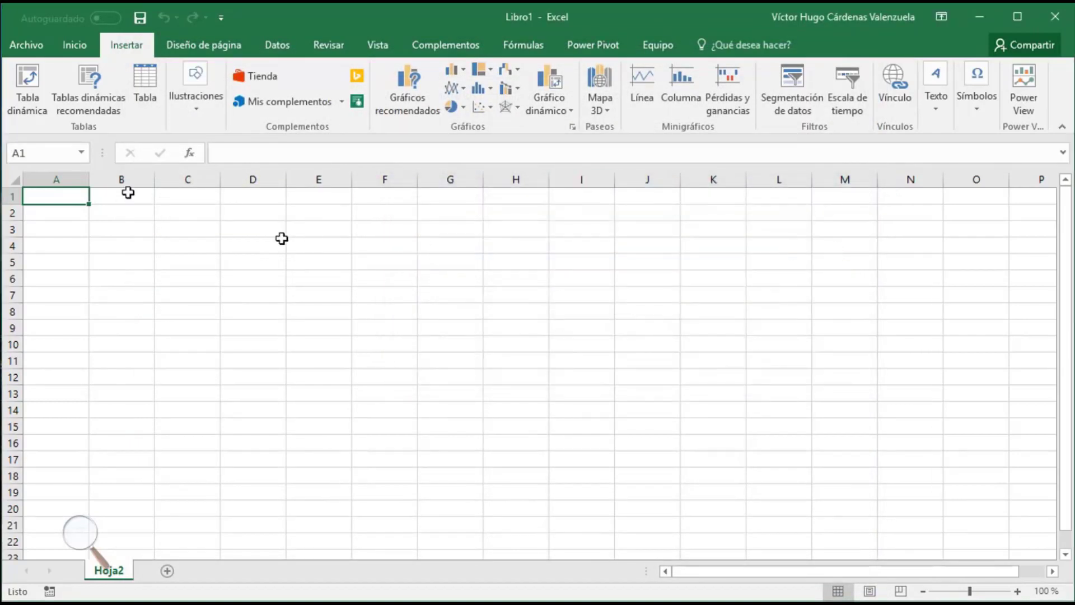
{"action": "left_click", "coordinate": [38, 53]}
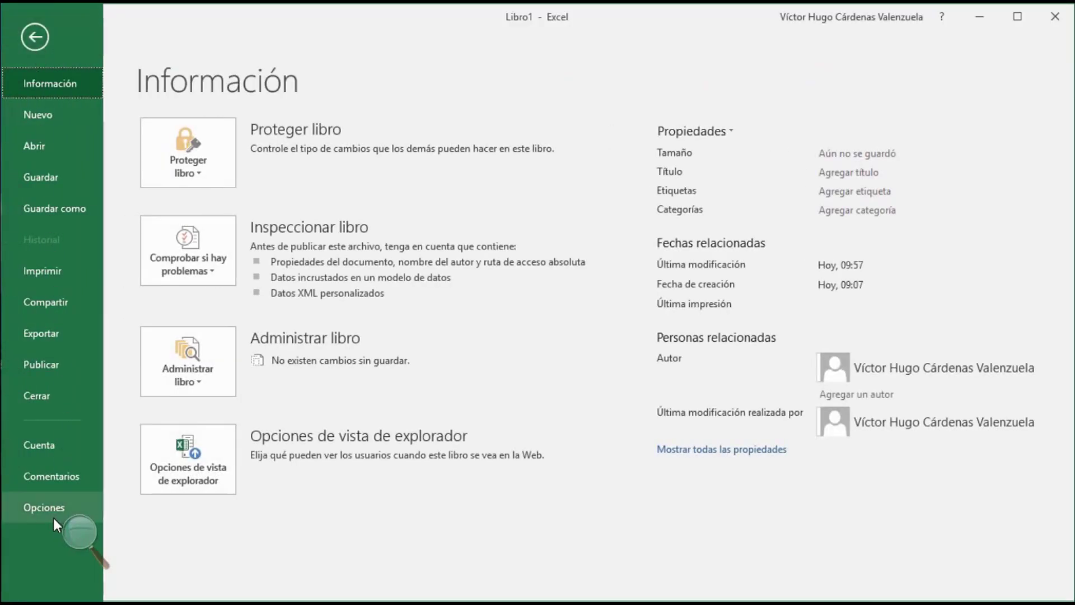
{"action": "left_click", "coordinate": [53, 515]}
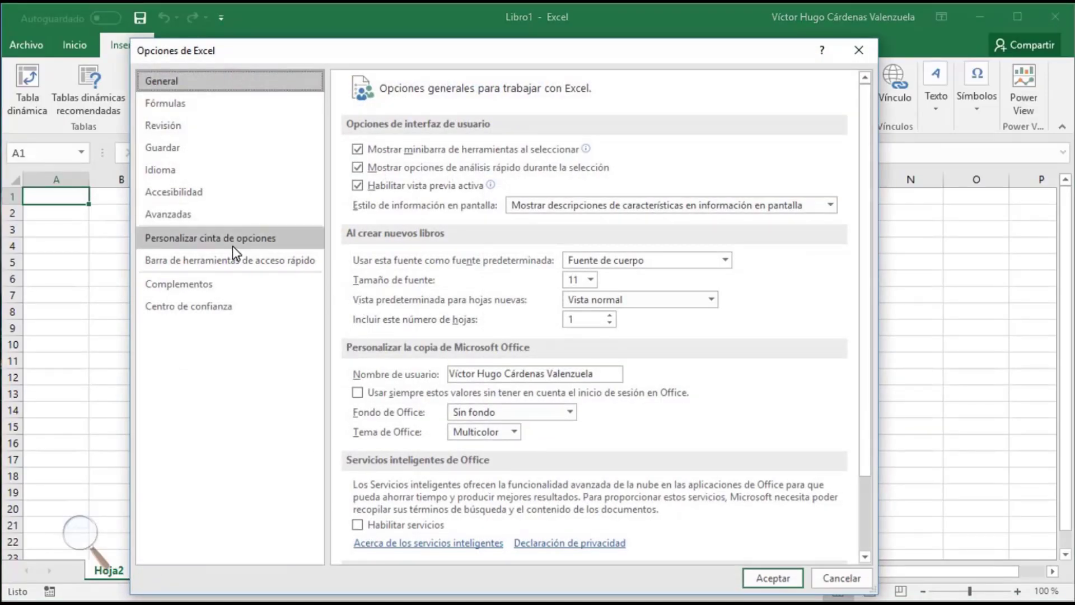
{"action": "left_click", "coordinate": [233, 247]}
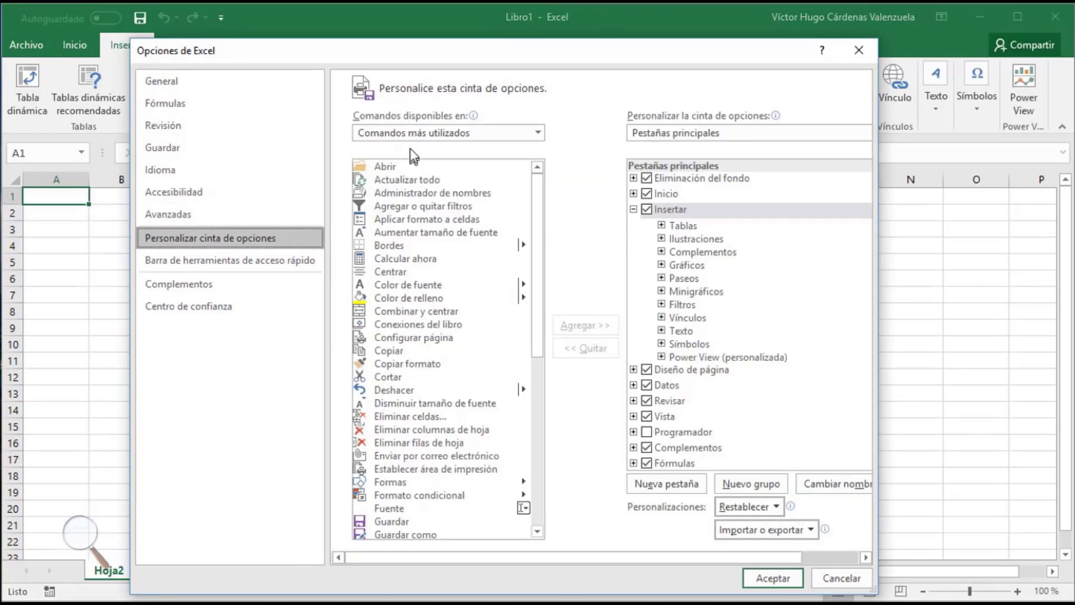
{"action": "left_click", "coordinate": [461, 132]}
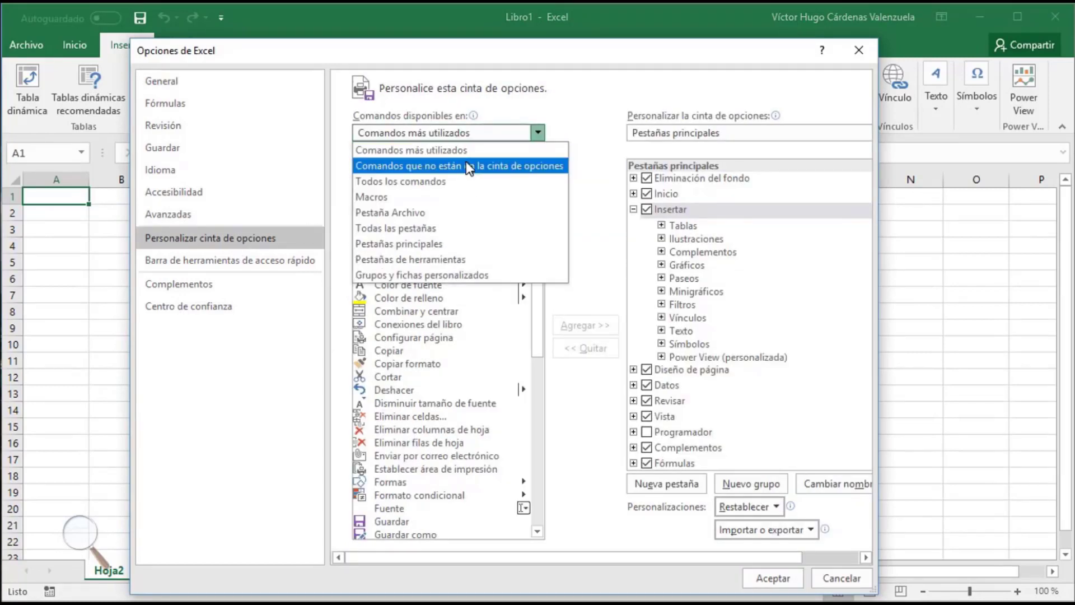
{"action": "left_click", "coordinate": [465, 181]}
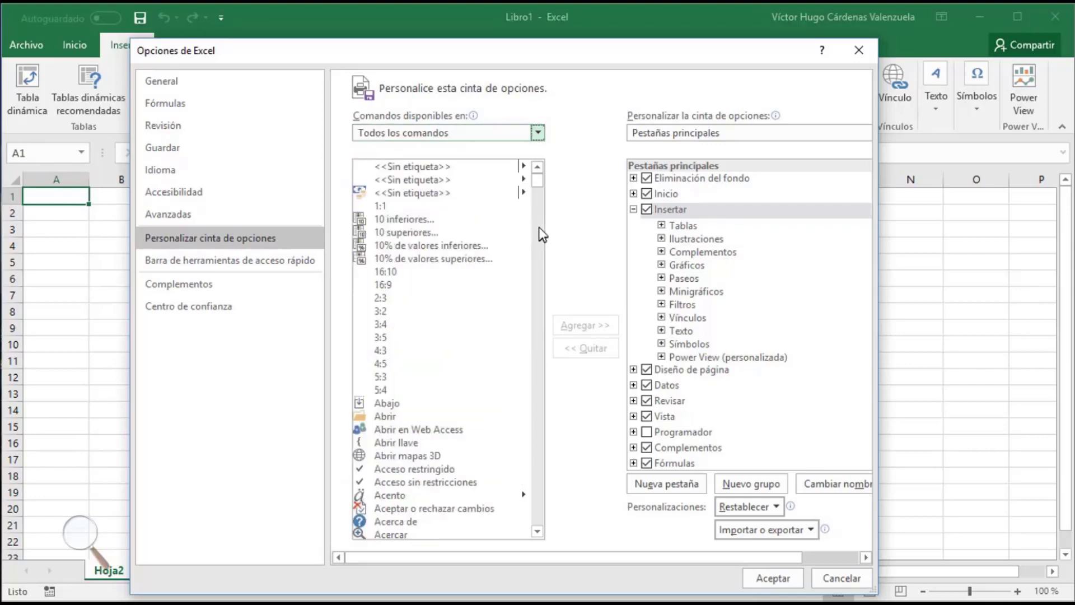
{"action": "mouse_move", "coordinate": [537, 187]}
{"action": "left_mouse_down"}
{"action": "mouse_move", "coordinate": [549, 314]}
{"action": "mouse_move", "coordinate": [529, 350]}
{"action": "left_mouse_up"}
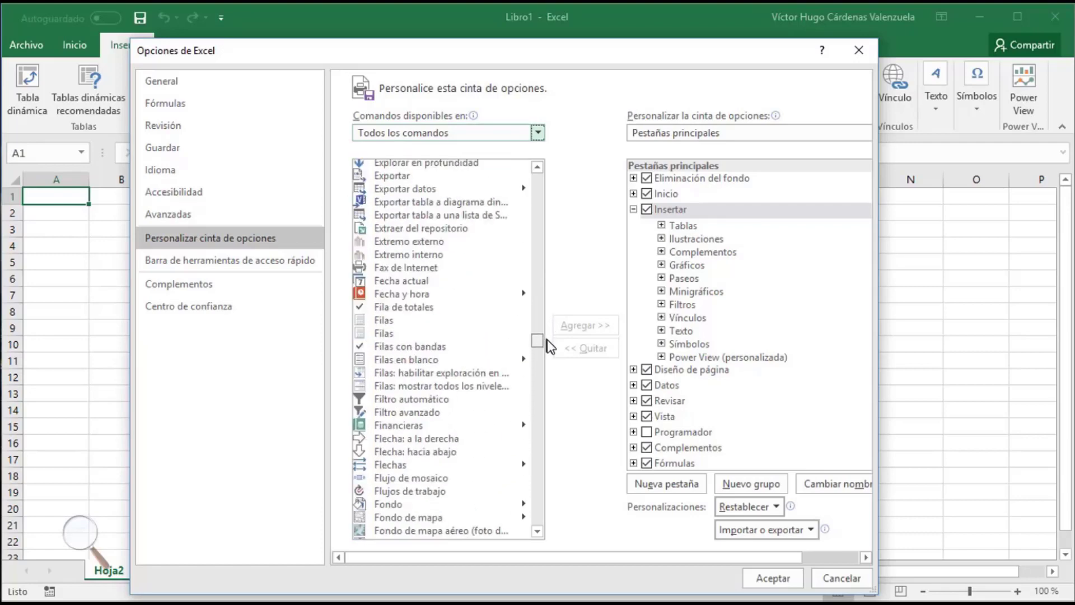
{"action": "left_click", "coordinate": [442, 360]}
{"action": "key", "text": "Page_Down"}
{"action": "key", "text": "Page_Down"}
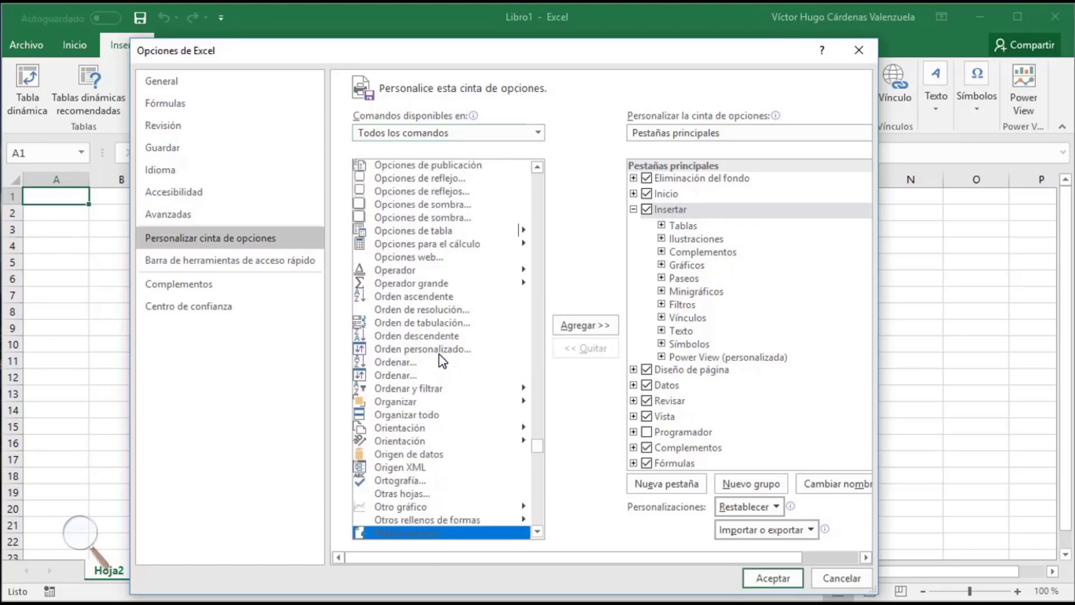
{"action": "key", "text": "Down"}
{"action": "key", "text": "Down"}
{"action": "key", "text": "Down"}
{"action": "key", "text": "Down"}
{"action": "key", "text": "Down"}
{"action": "key", "text": "Down"}
{"action": "key", "text": "Down"}
{"action": "key", "text": "Down"}
{"action": "key", "text": "Down"}
{"action": "key", "text": "Down"}
{"action": "key", "text": "Down"}
{"action": "key", "text": "Down"}
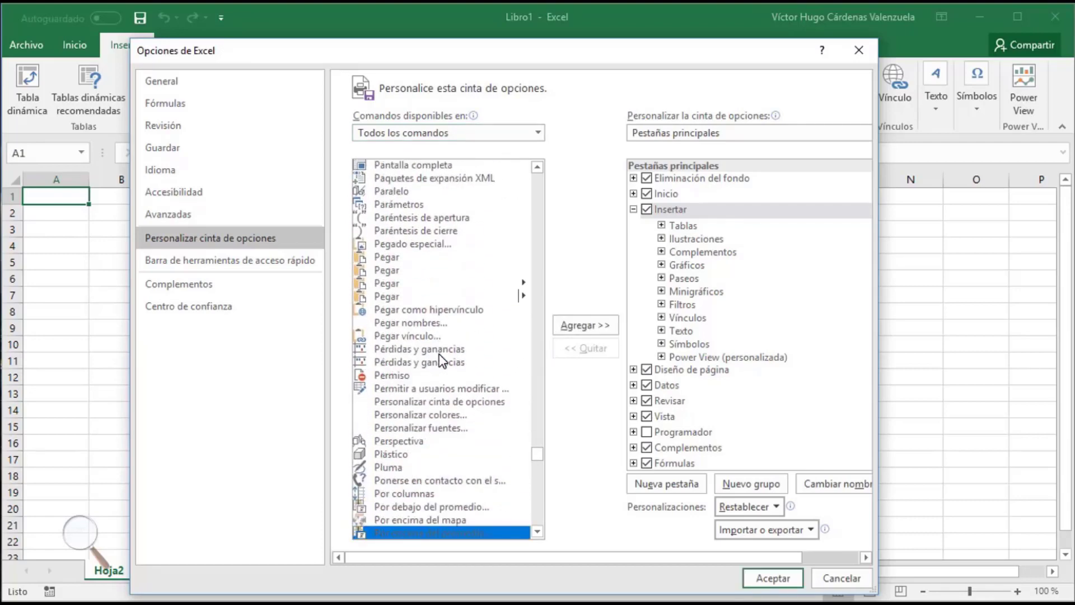
{"action": "key", "text": "Down"}
{"action": "key", "text": "Down"}
{"action": "key", "text": "Down"}
{"action": "key", "text": "Down"}
{"action": "key", "text": "Down"}
{"action": "key", "text": "Down"}
{"action": "key", "text": "Down"}
{"action": "key", "text": "Down"}
{"action": "key", "text": "Down"}
{"action": "key", "text": "Down"}
{"action": "key", "text": "Down"}
{"action": "key", "text": "Down"}
{"action": "key", "text": "Up"}
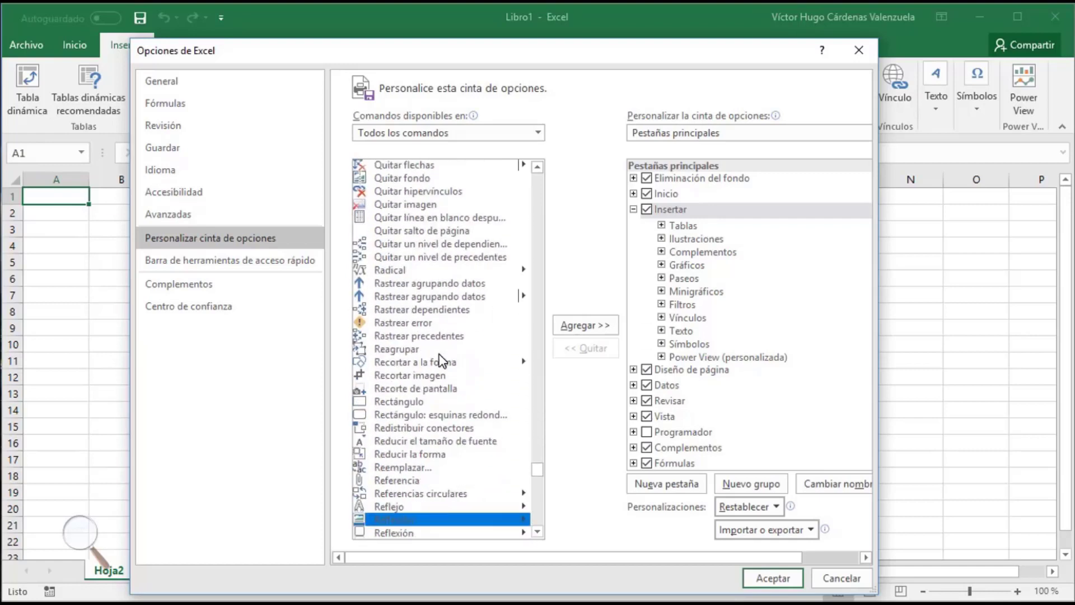
{"action": "key", "text": "Up"}
{"action": "key", "text": "Up"}
{"action": "key", "text": "Up"}
{"action": "key", "text": "Up"}
{"action": "key", "text": "Up"}
{"action": "key", "text": "Up"}
{"action": "key", "text": "Up"}
{"action": "key", "text": "Up"}
{"action": "key", "text": "Up"}
{"action": "key", "text": "Up"}
{"action": "key", "text": "Up"}
{"action": "key", "text": "Up"}
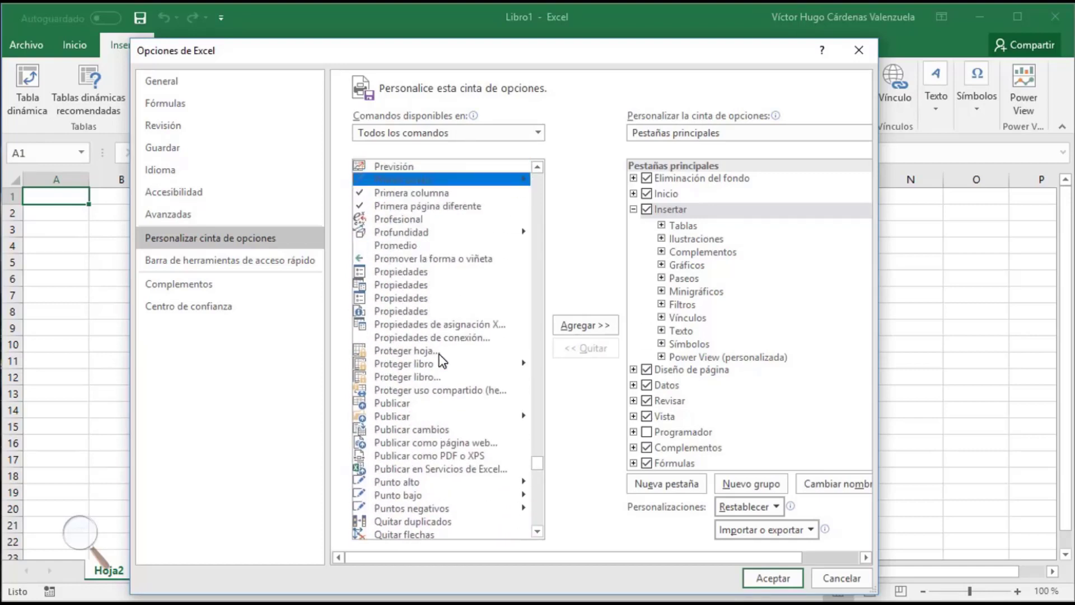
{"action": "key", "text": "Up"}
{"action": "key", "text": "Up"}
{"action": "key", "text": "Down"}
{"action": "key", "text": "Down"}
{"action": "key", "text": "Down"}
{"action": "key", "text": "Up"}
{"action": "key", "text": "Up"}
{"action": "key", "text": "Up"}
{"action": "key", "text": "Up"}
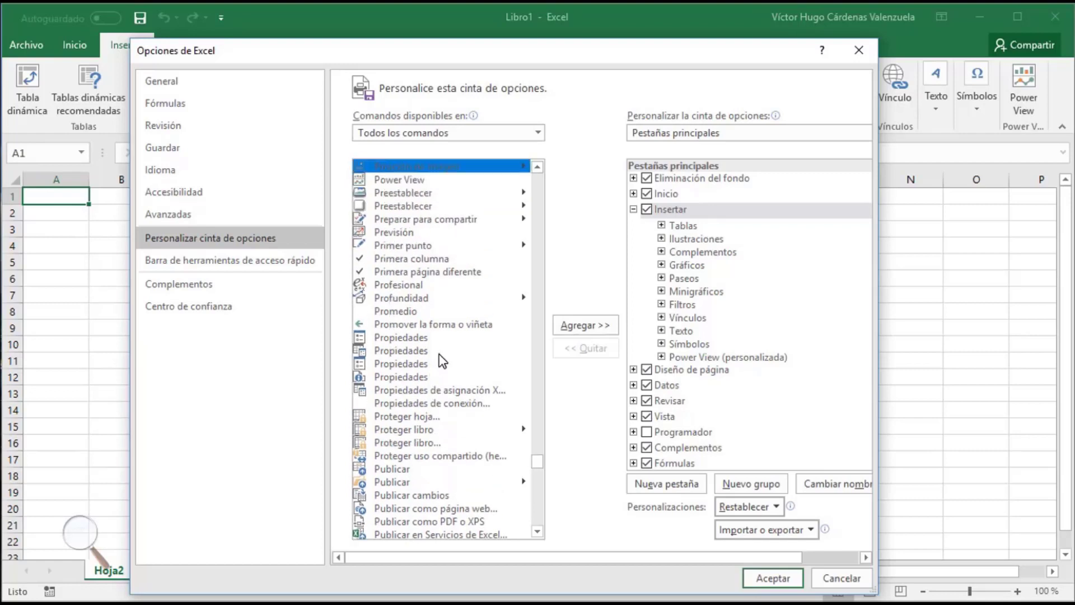
{"action": "key", "text": "Up"}
{"action": "key", "text": "Up"}
{"action": "key", "text": "Up"}
{"action": "key", "text": "Up"}
{"action": "key", "text": "Down"}
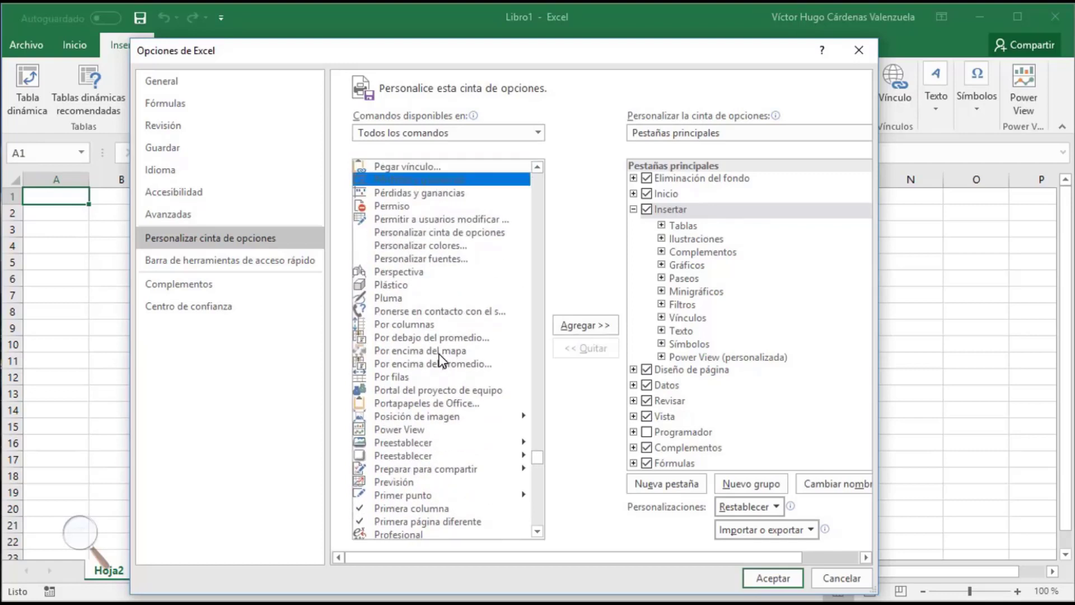
{"action": "key", "text": "Down"}
{"action": "key", "text": "Down"}
{"action": "key", "text": "Down"}
{"action": "key", "text": "Down"}
{"action": "key", "text": "Down"}
{"action": "key", "text": "Down"}
{"action": "key", "text": "Down"}
{"action": "key", "text": "Down"}
{"action": "key", "text": "Down"}
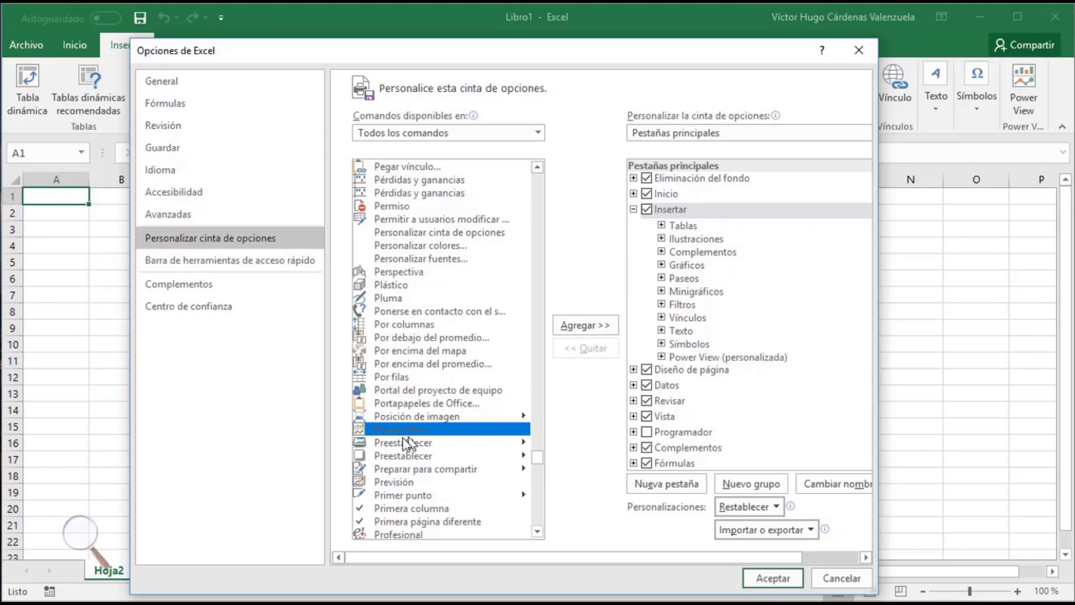
{"action": "left_click", "coordinate": [859, 576]}
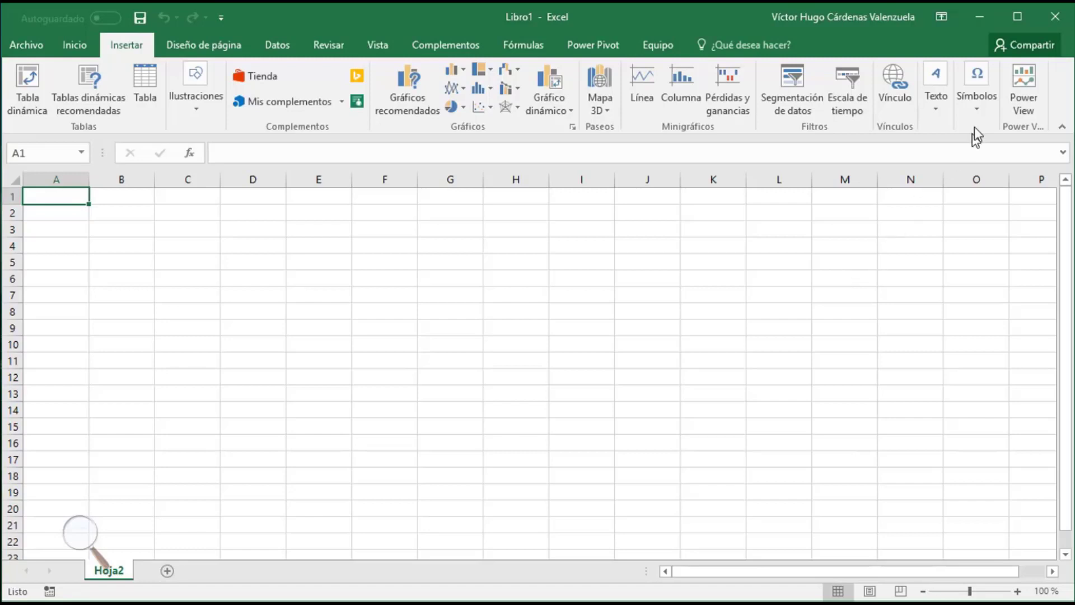
Insert a Power View sheet, then expand and collapse Categories in its Fields pane
{"action": "left_click", "coordinate": [1028, 88]}
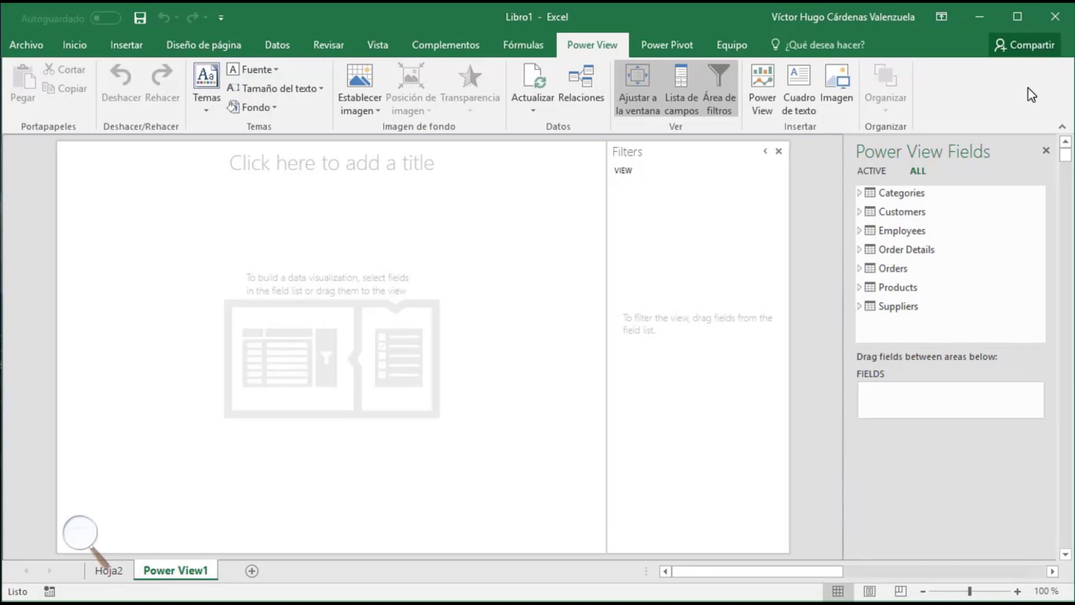
{"action": "mouse_move", "coordinate": [902, 193]}
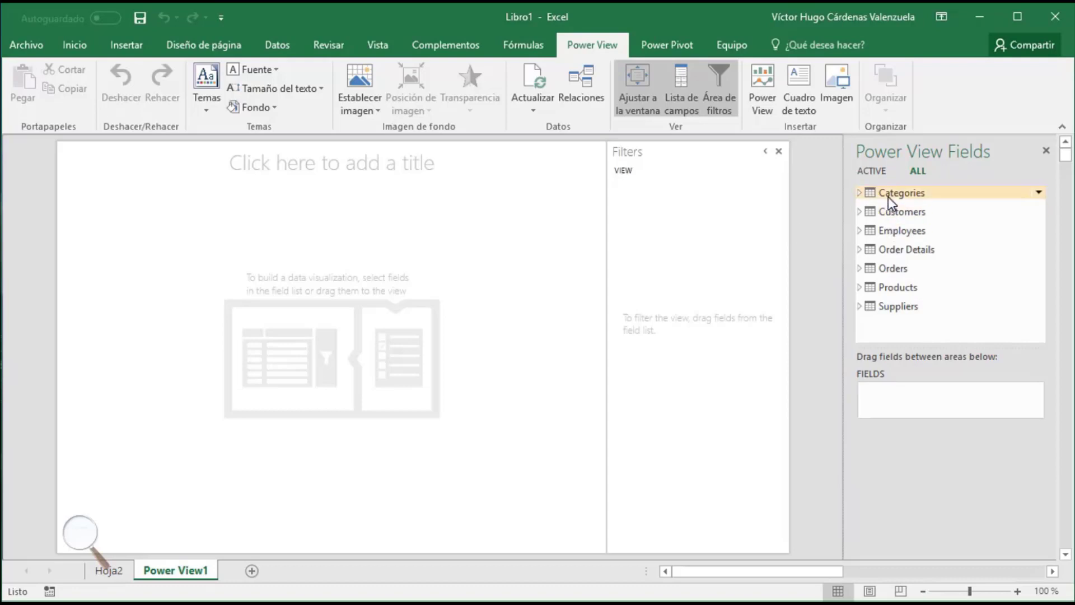
{"action": "left_click", "coordinate": [859, 193]}
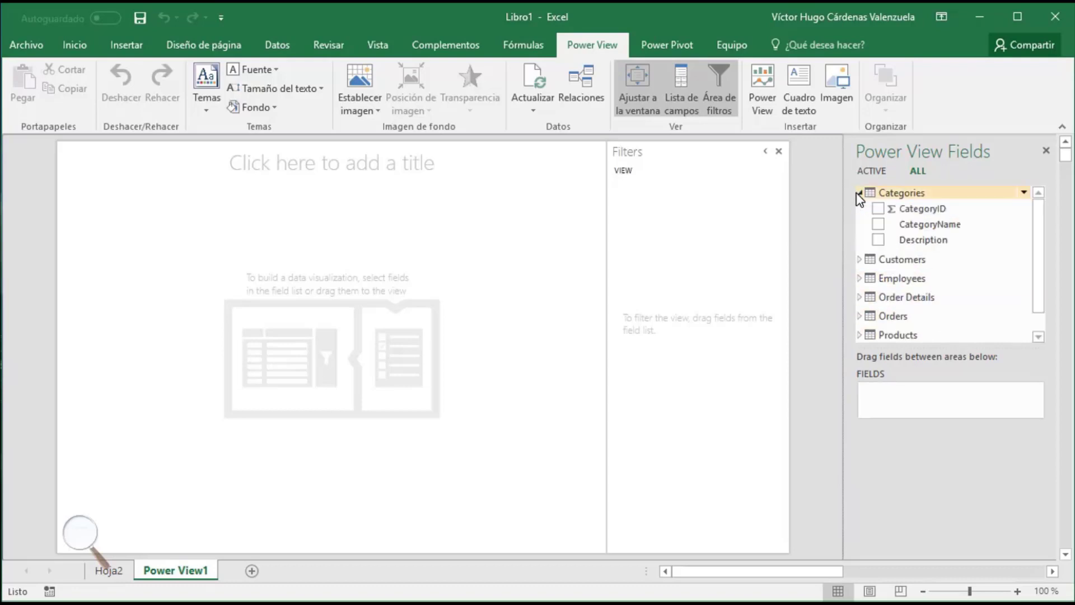
{"action": "left_click", "coordinate": [859, 193]}
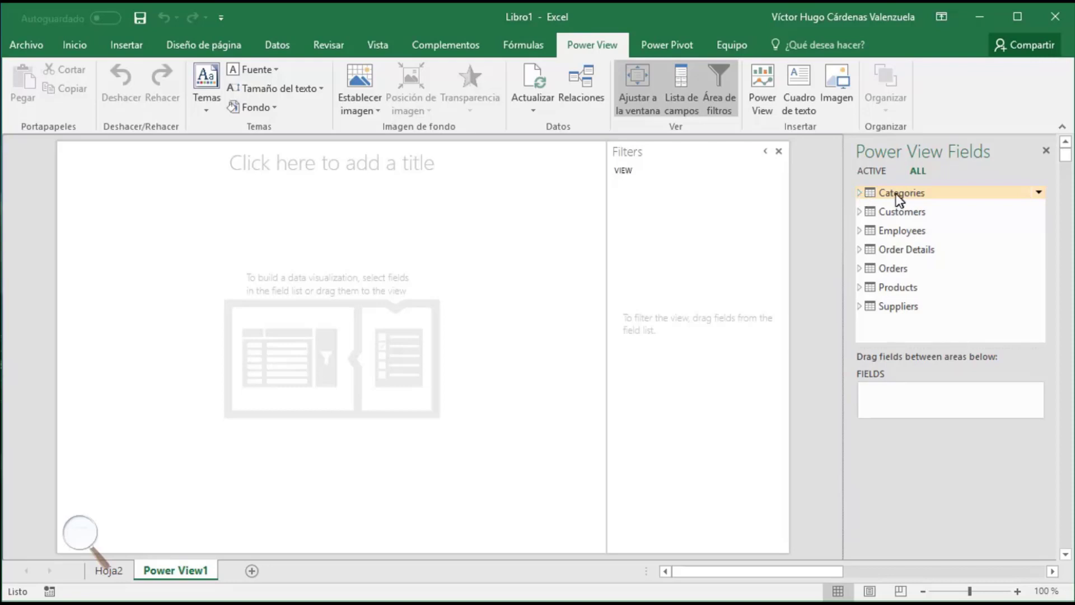
Start a new table with CategoryName from the Categories table
{"action": "left_click", "coordinate": [862, 194]}
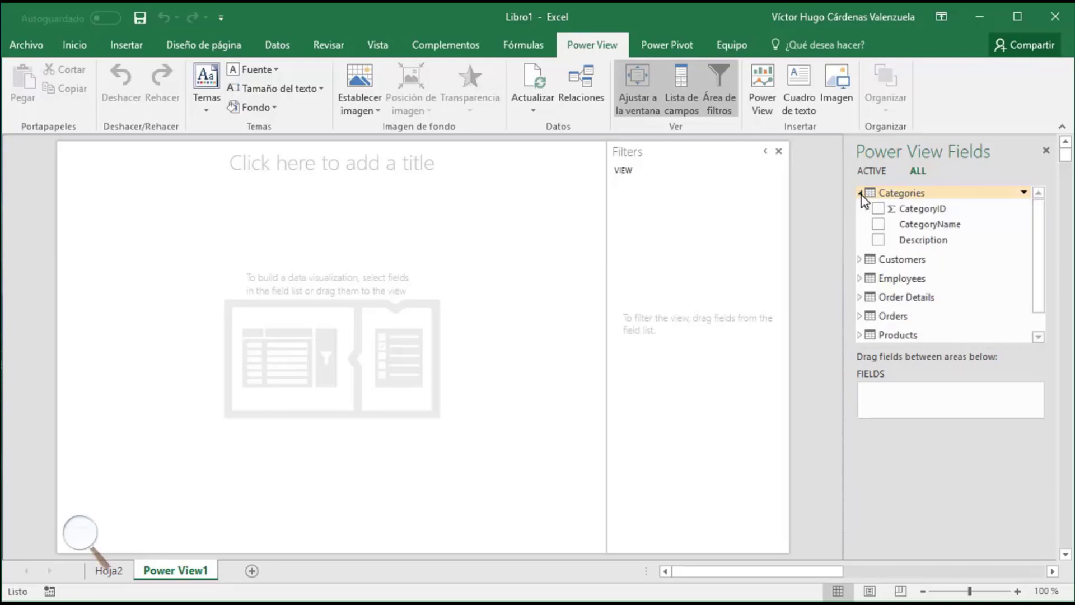
{"action": "left_click", "coordinate": [878, 224]}
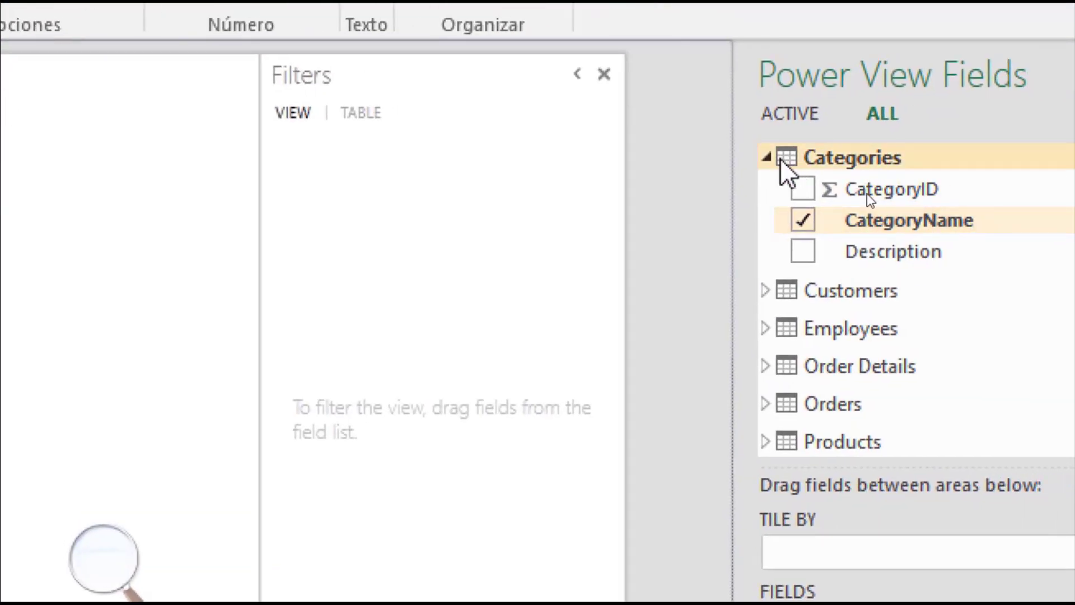
{"action": "left_click", "coordinate": [766, 157]}
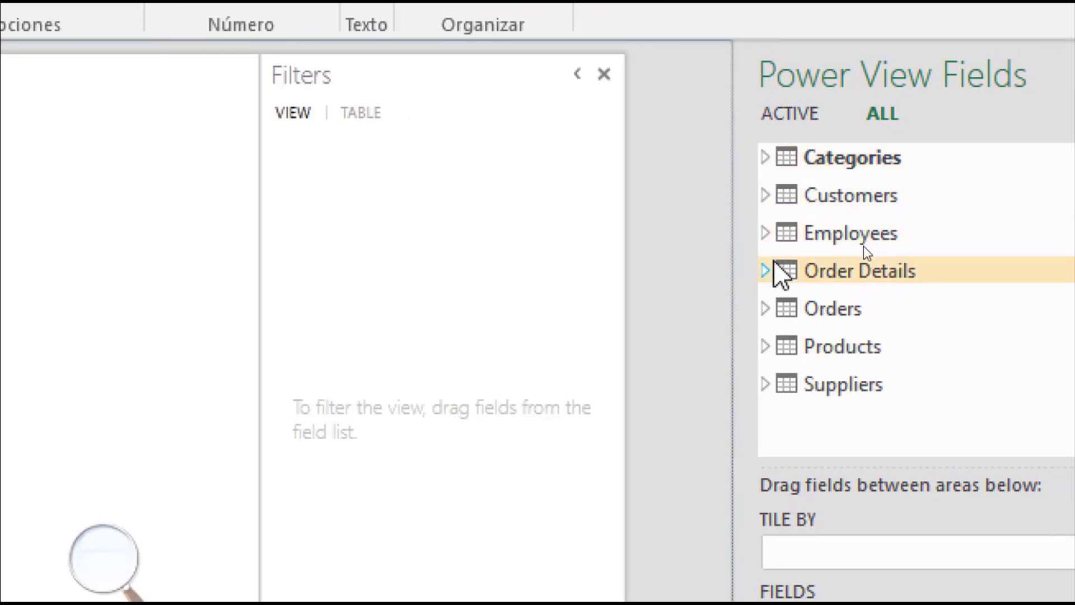
Add the Orders Year field to the table and set it to Do Not Summarize
{"action": "left_click", "coordinate": [765, 308]}
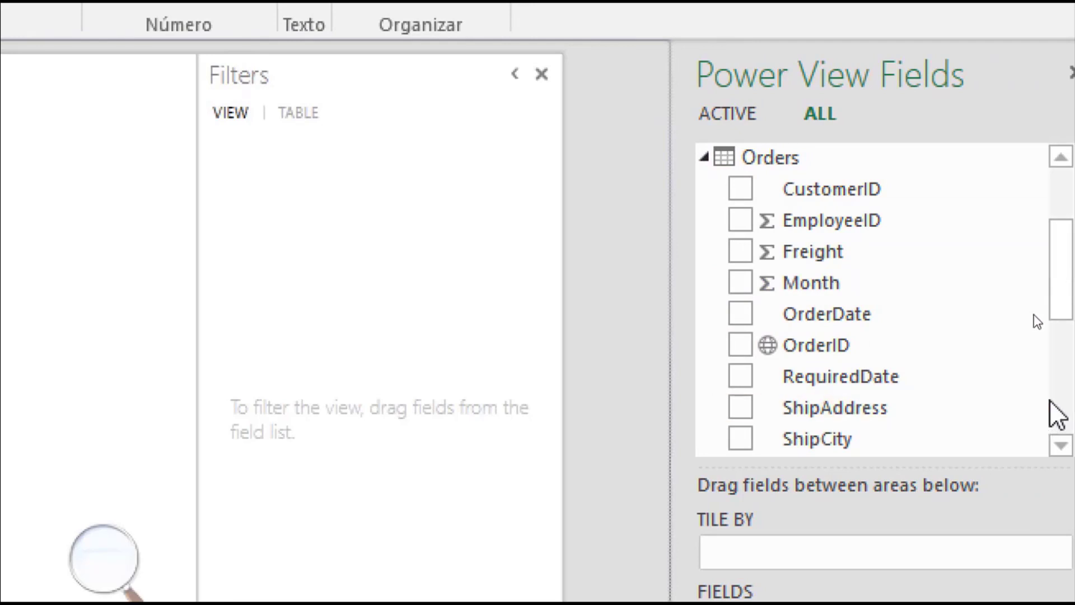
{"action": "left_click", "coordinate": [1060, 444]}
{"action": "left_click", "coordinate": [1061, 443]}
{"action": "left_click", "coordinate": [1060, 444]}
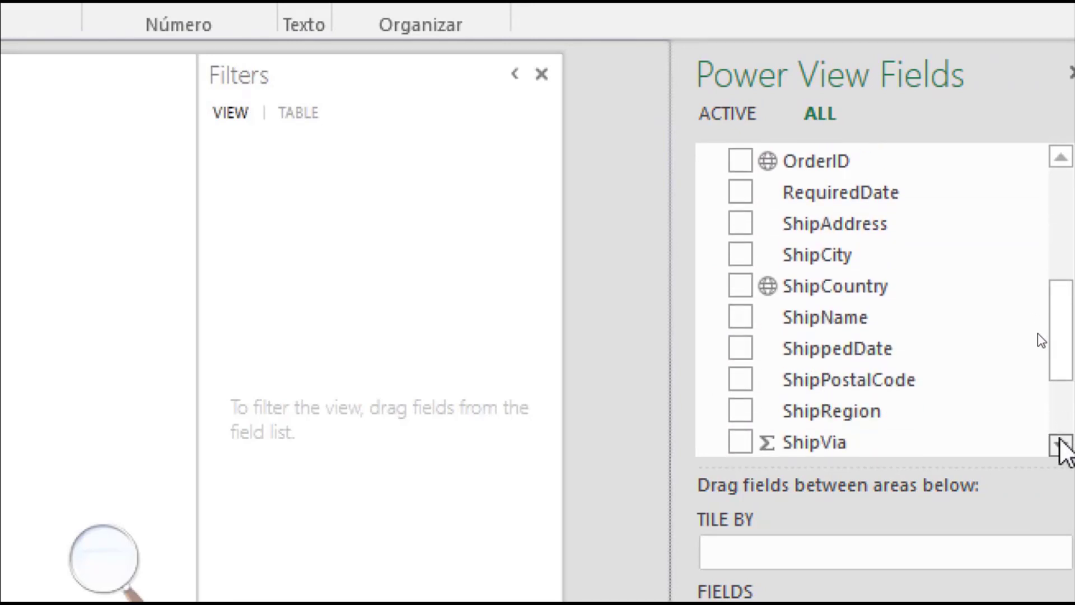
{"action": "left_click", "coordinate": [1060, 444]}
{"action": "left_click", "coordinate": [1060, 446]}
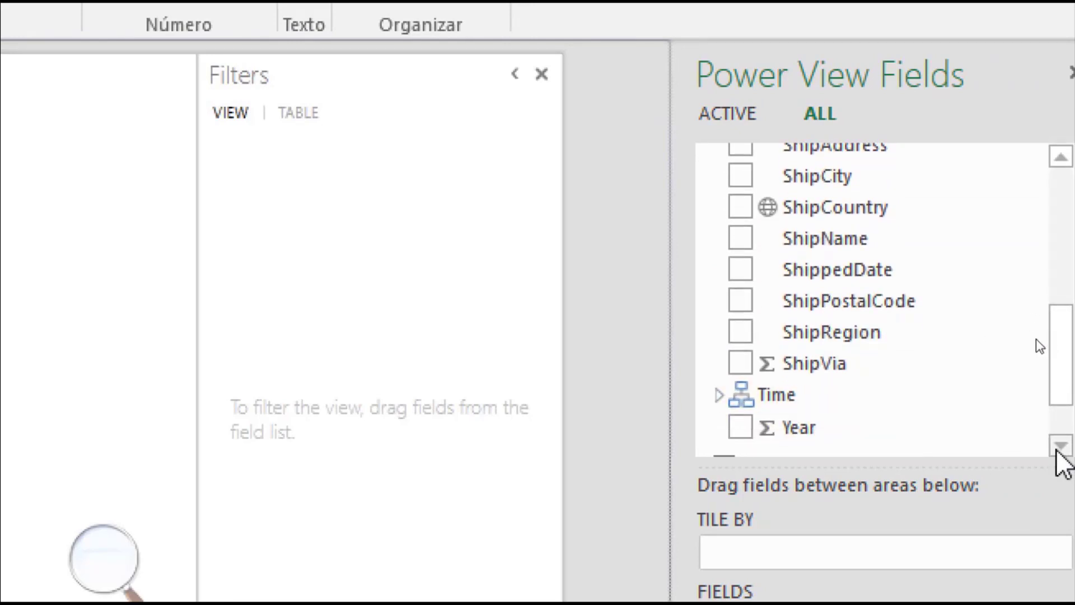
{"action": "left_click", "coordinate": [1060, 445]}
{"action": "left_click", "coordinate": [740, 401]}
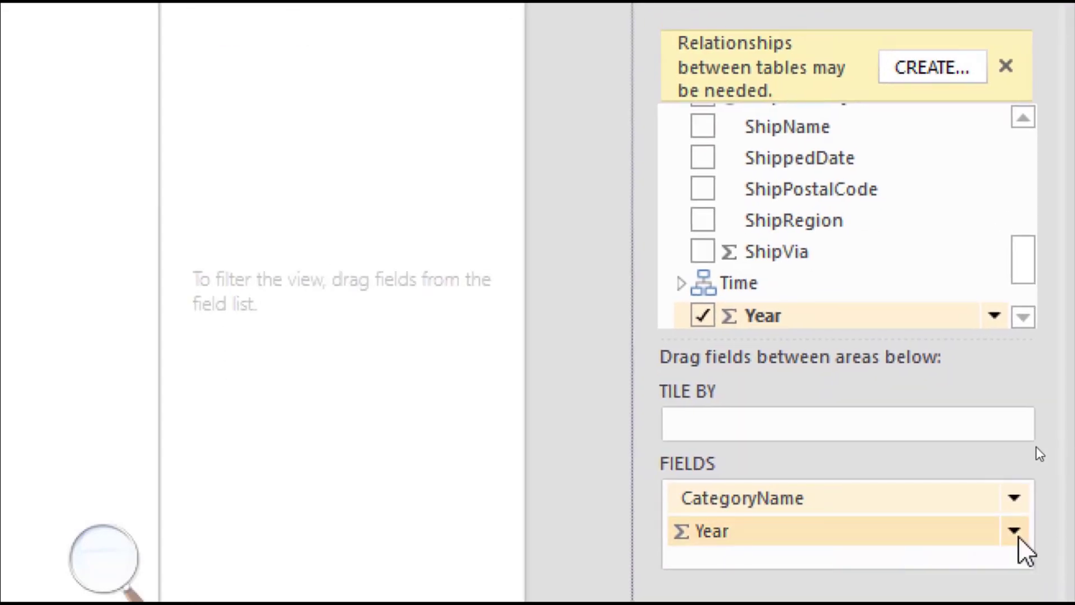
{"action": "left_click", "coordinate": [1045, 527]}
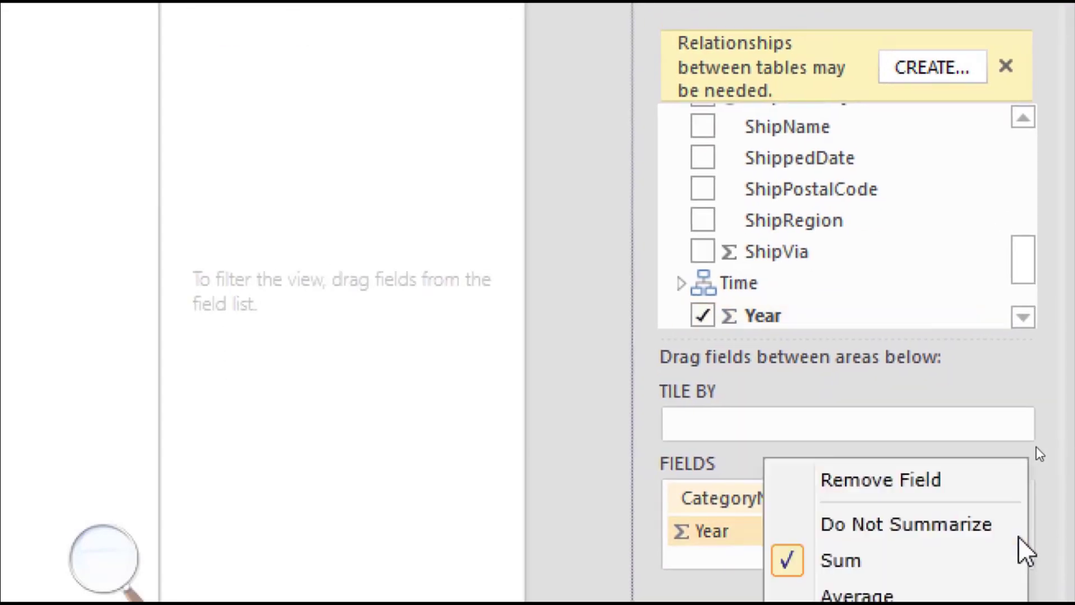
{"action": "left_click", "coordinate": [896, 527]}
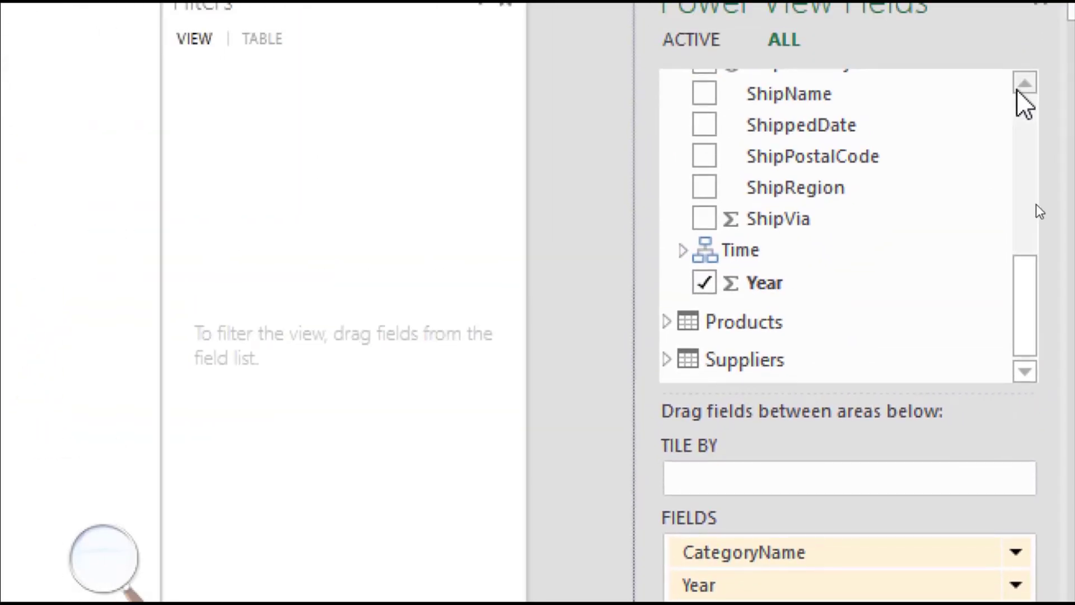
Add the Order Details Total field to the CategoryName and Year table
{"action": "left_click", "coordinate": [1019, 87]}
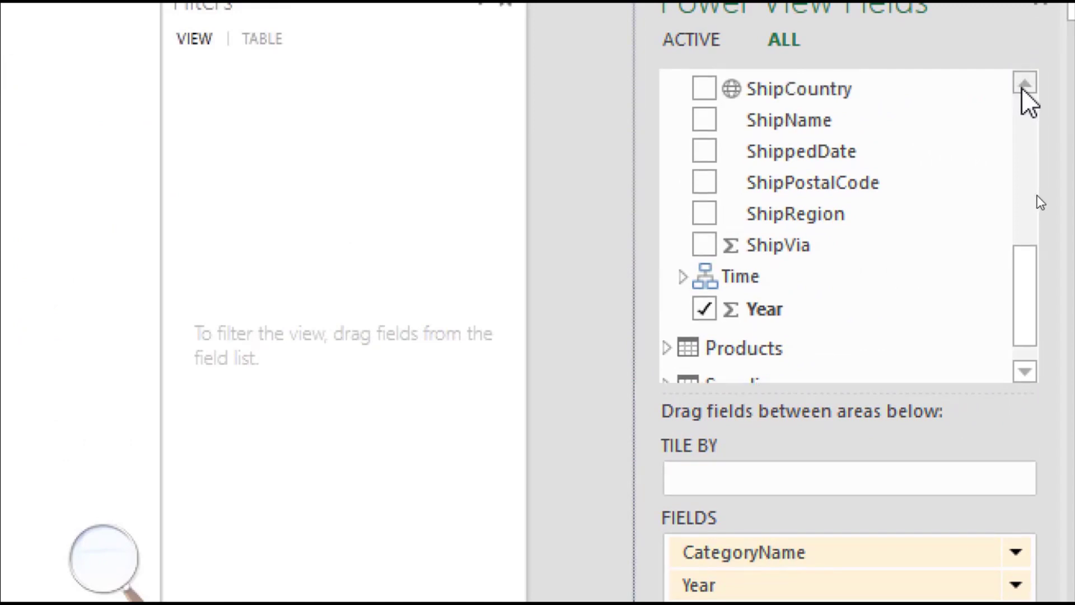
{"action": "left_click_drag", "start_coordinate": [1027, 291], "coordinate": [1045, 149]}
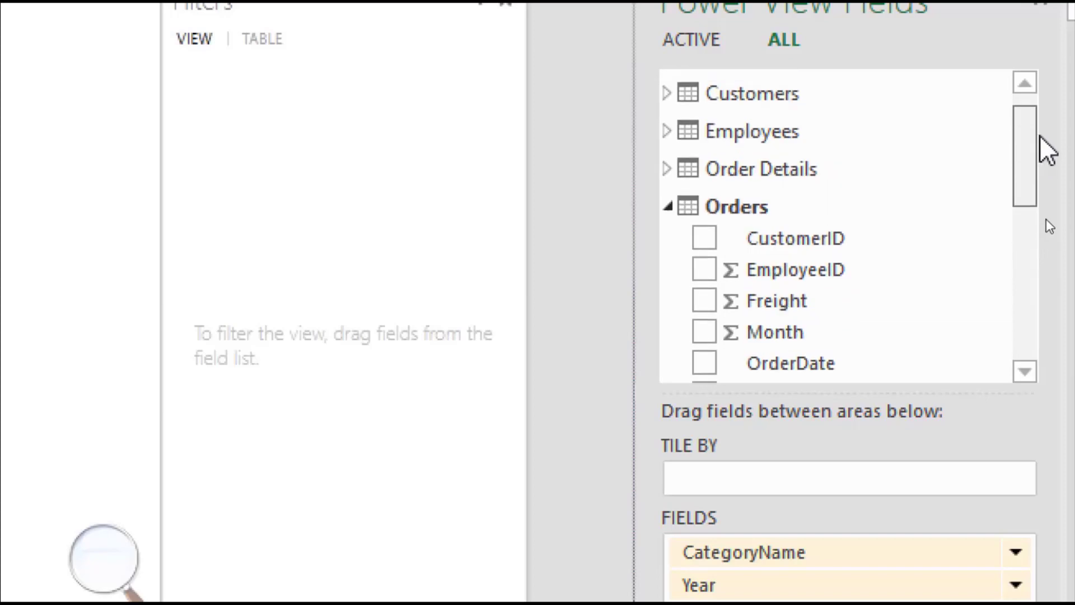
{"action": "left_click", "coordinate": [667, 207]}
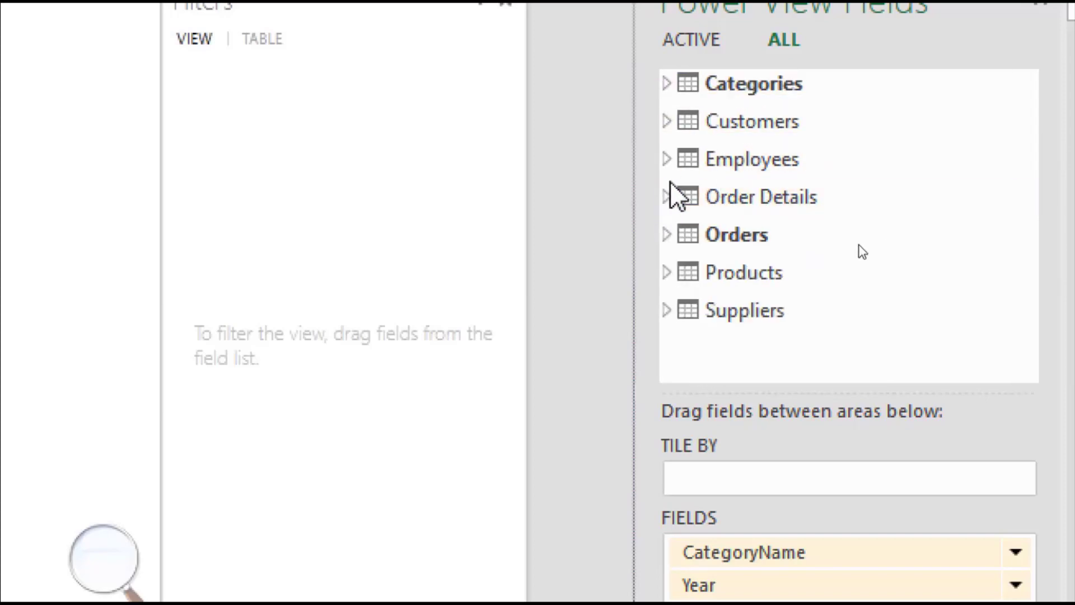
{"action": "mouse_move", "coordinate": [666, 196]}
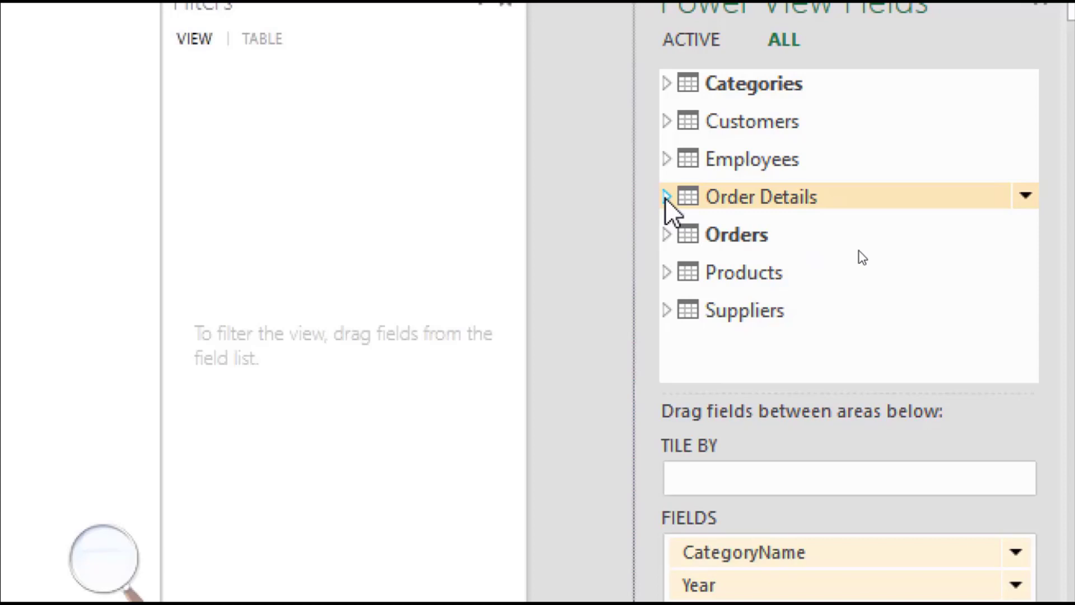
{"action": "left_click", "coordinate": [667, 197]}
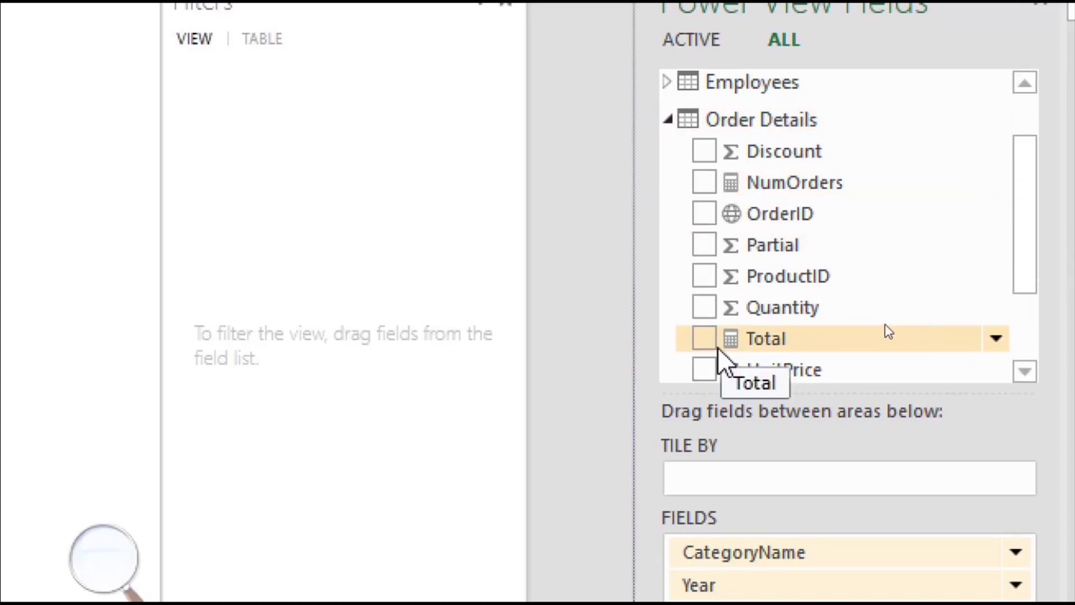
{"action": "left_click", "coordinate": [712, 343]}
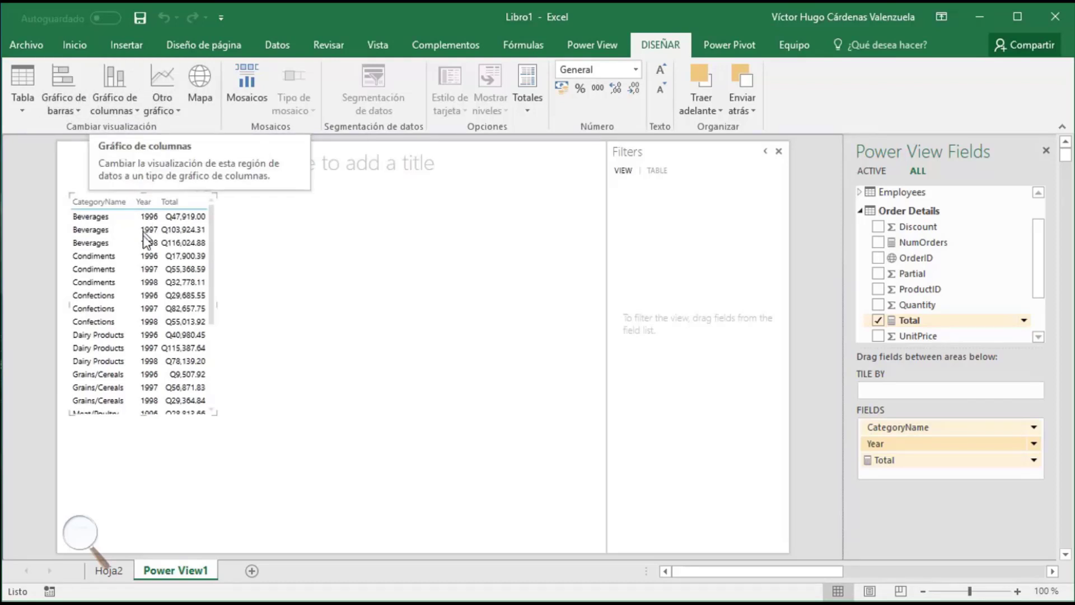
Open the Gráfico de columnas list of column chart variants on the DISEÑAR tab
{"action": "left_click", "coordinate": [122, 96]}
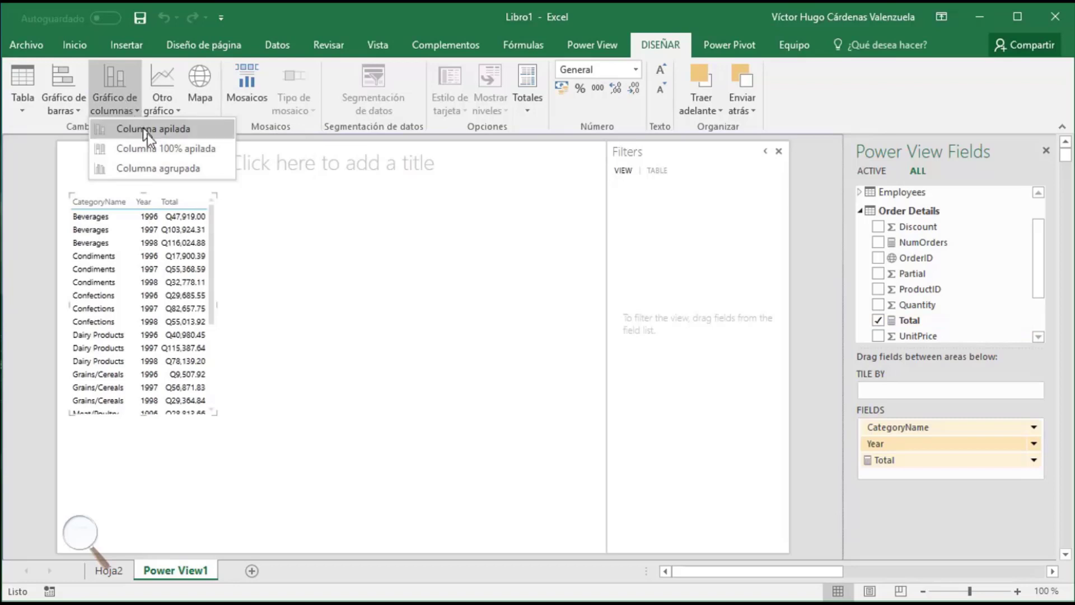
Make the table a Columna agrupada chart, widened and shortened so every category label shows
{"action": "left_click", "coordinate": [167, 169]}
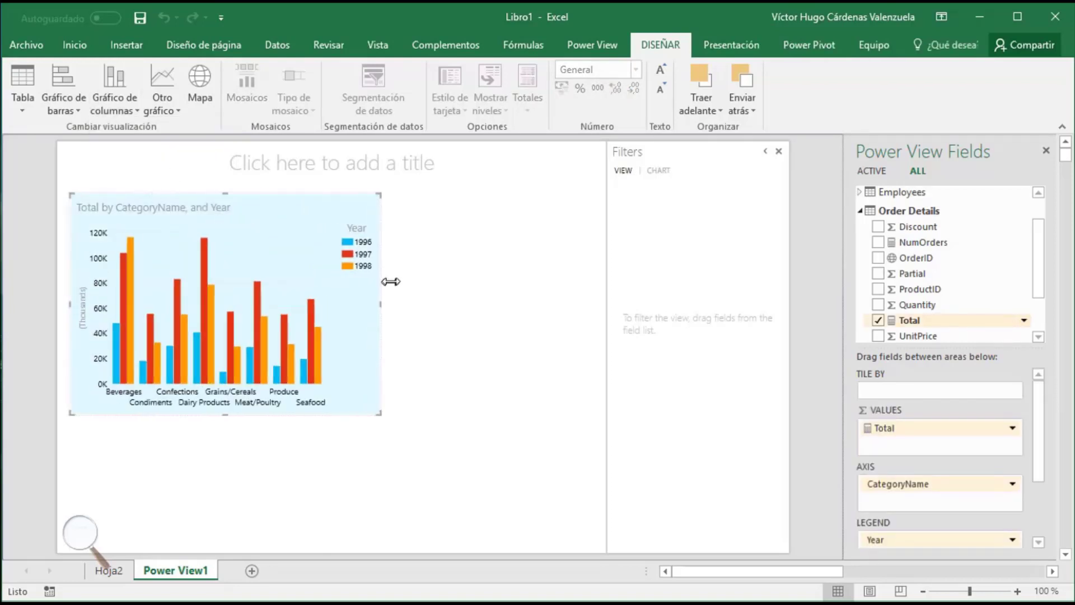
{"action": "left_click_drag", "start_coordinate": [218, 306], "coordinate": [410, 306]}
{"action": "left_click_drag", "start_coordinate": [410, 413], "coordinate": [398, 357]}
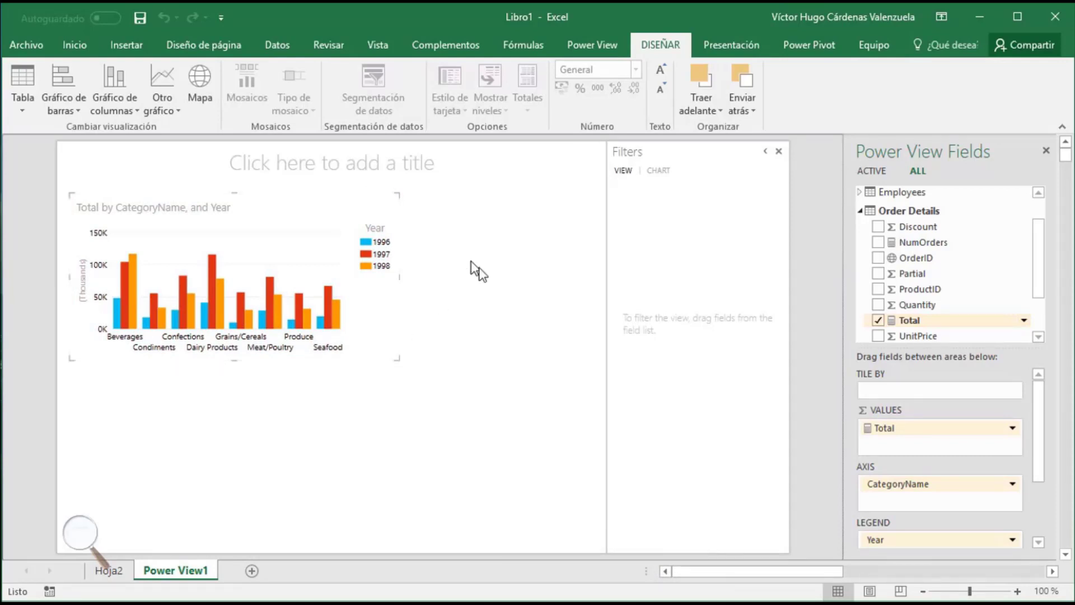
{"action": "left_click", "coordinate": [495, 219]}
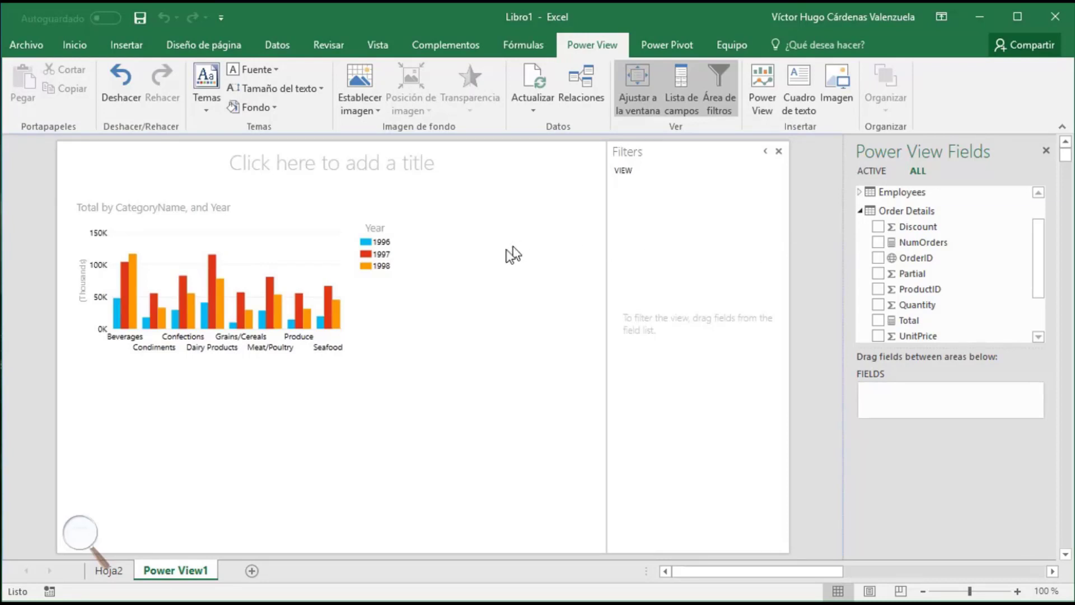
Create a new Year table with Order Details Total, showing sales for 1996–1998 and a grand total
{"action": "left_click", "coordinate": [862, 212]}
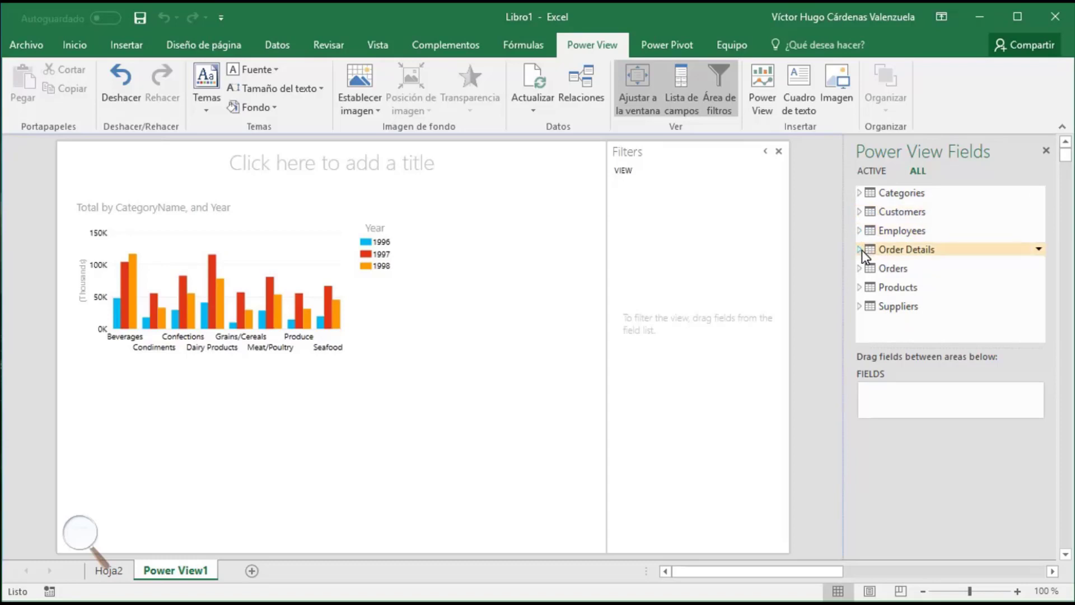
{"action": "left_click", "coordinate": [859, 268]}
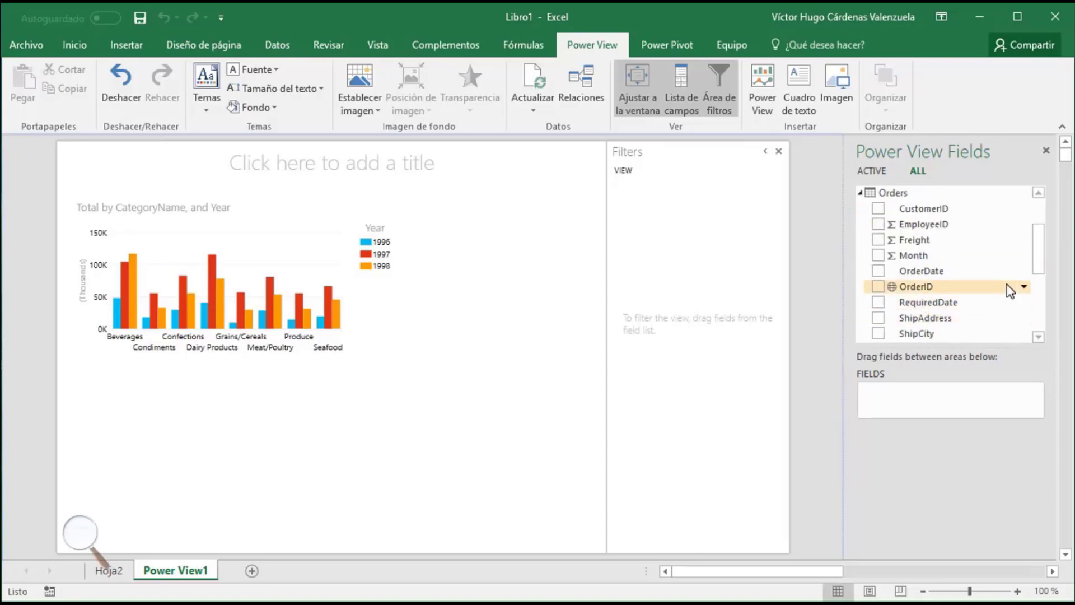
{"action": "left_click_drag", "start_coordinate": [1040, 271], "coordinate": [1038, 320]}
{"action": "left_click", "coordinate": [878, 321]}
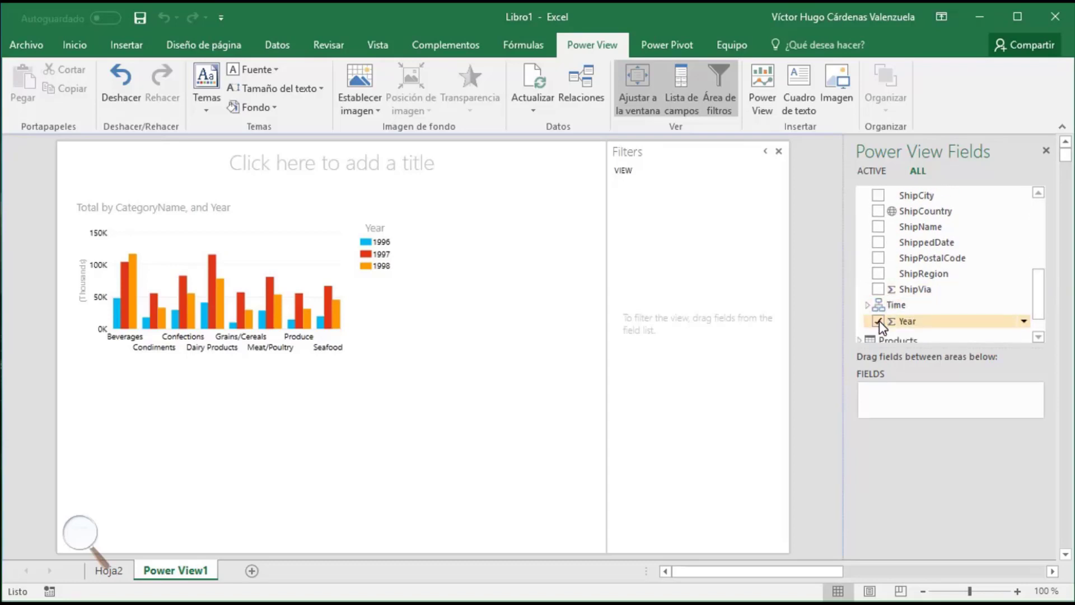
{"action": "left_click", "coordinate": [1034, 429]}
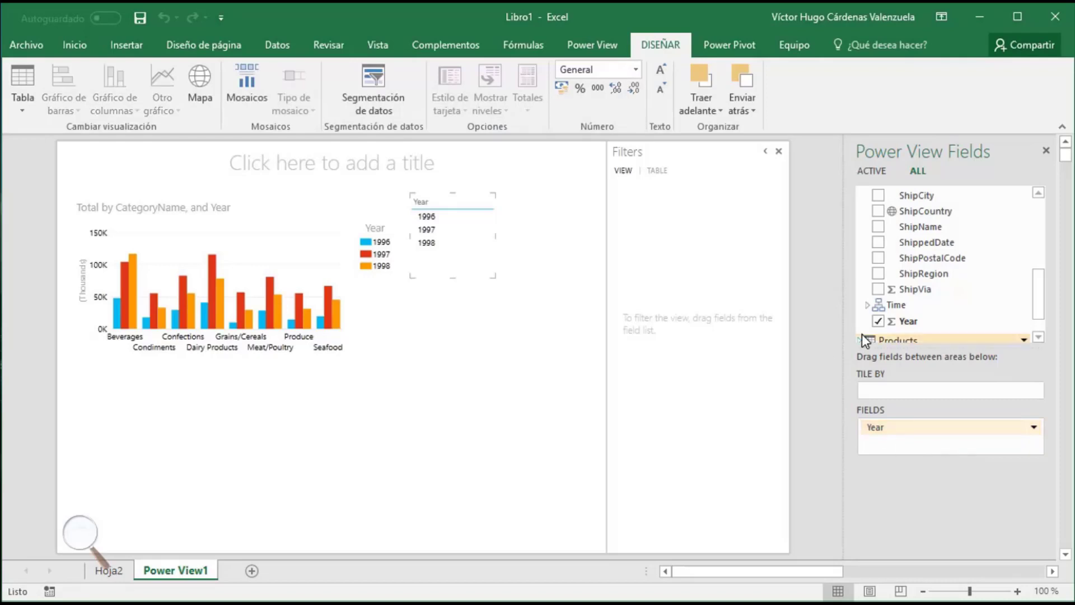
{"action": "scroll", "coordinate": [1047, 314], "scroll_direction": "down", "scroll_amount": 1}
{"action": "left_click_drag", "start_coordinate": [1047, 313], "coordinate": [1029, 246]}
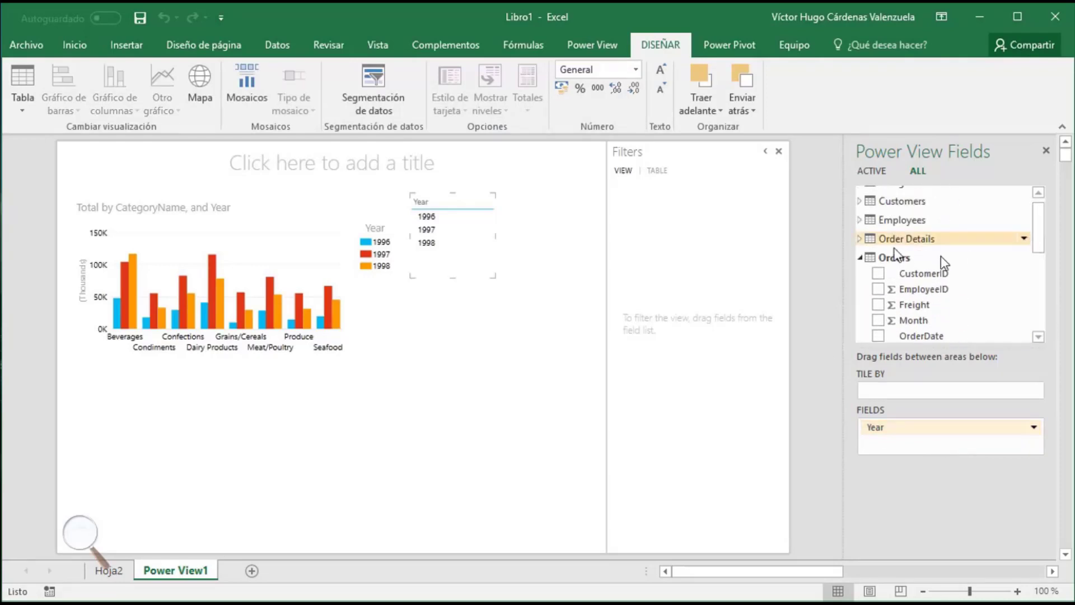
{"action": "left_click", "coordinate": [860, 240]}
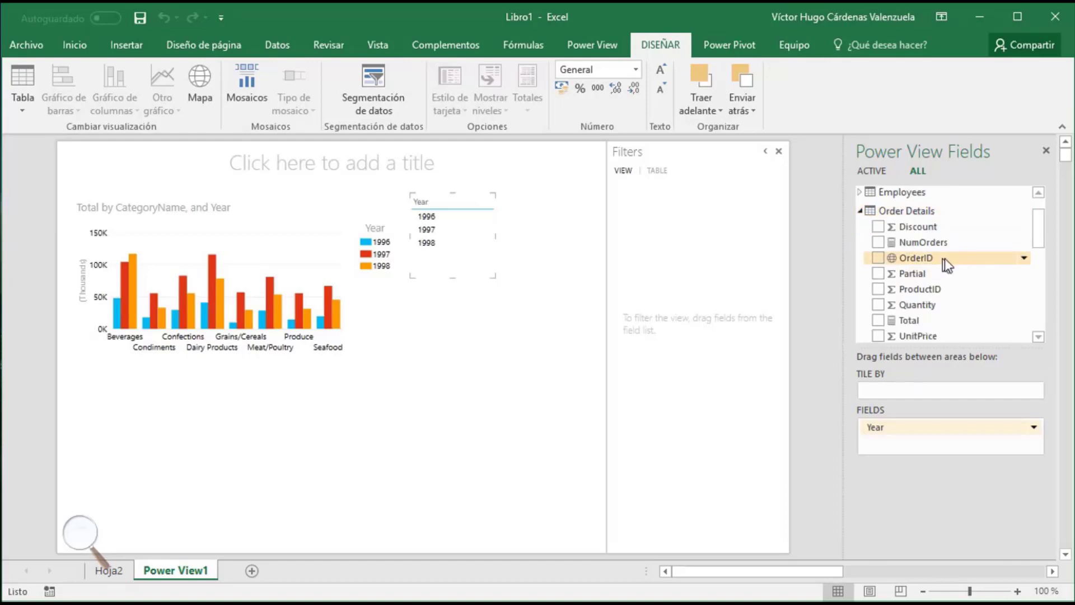
{"action": "left_click", "coordinate": [878, 320]}
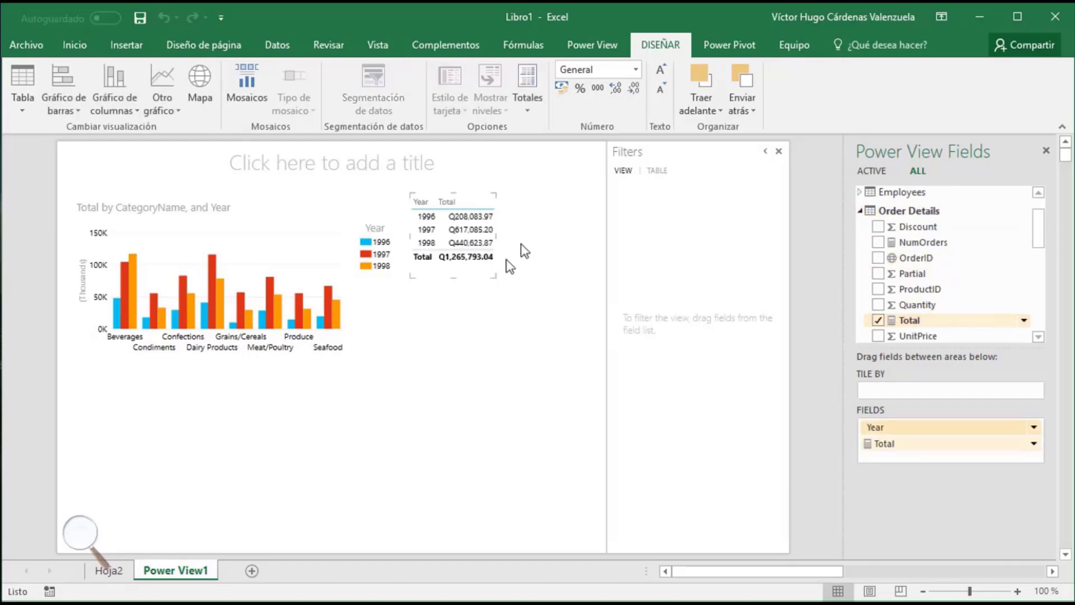
Convert the Year totals table to a Gráfico circular pie chart and enlarge it
{"action": "left_click", "coordinate": [173, 106]}
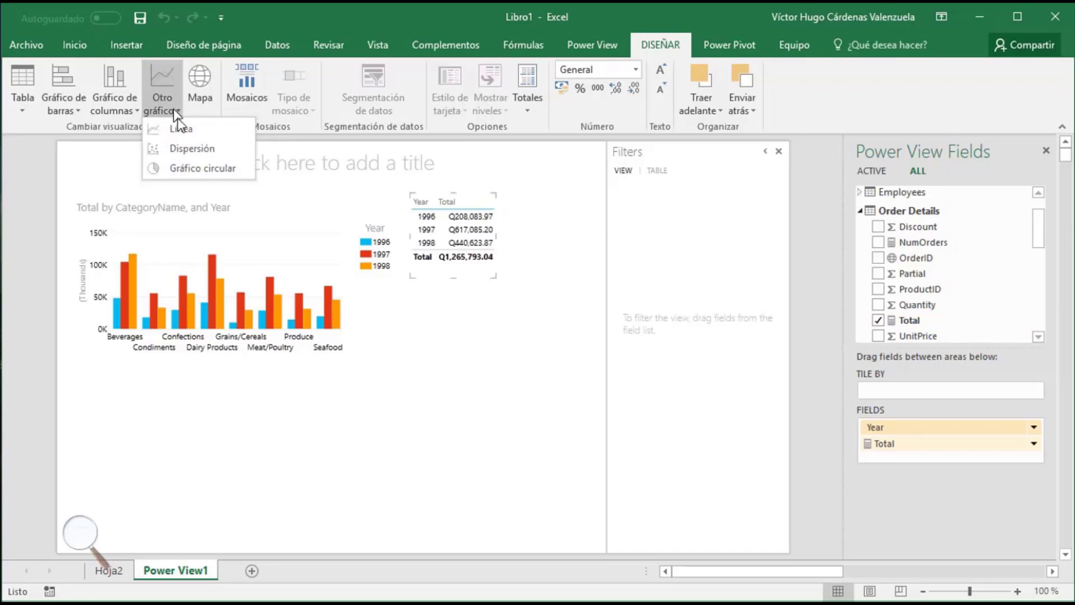
{"action": "left_click", "coordinate": [210, 168]}
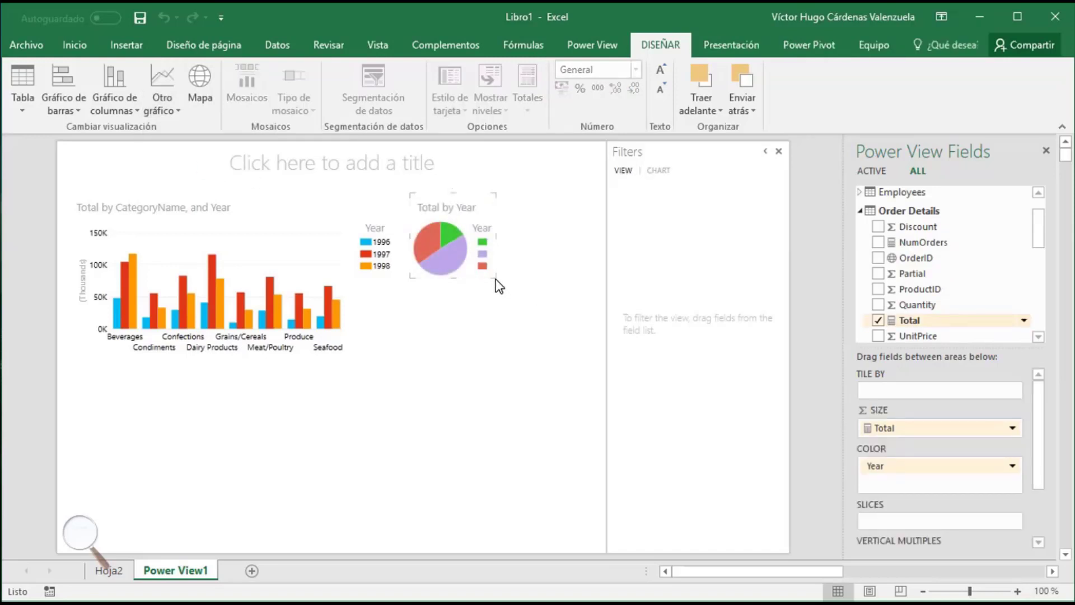
{"action": "mouse_move", "coordinate": [494, 277]}
{"action": "left_click_drag", "start_coordinate": [495, 277], "coordinate": [589, 341]}
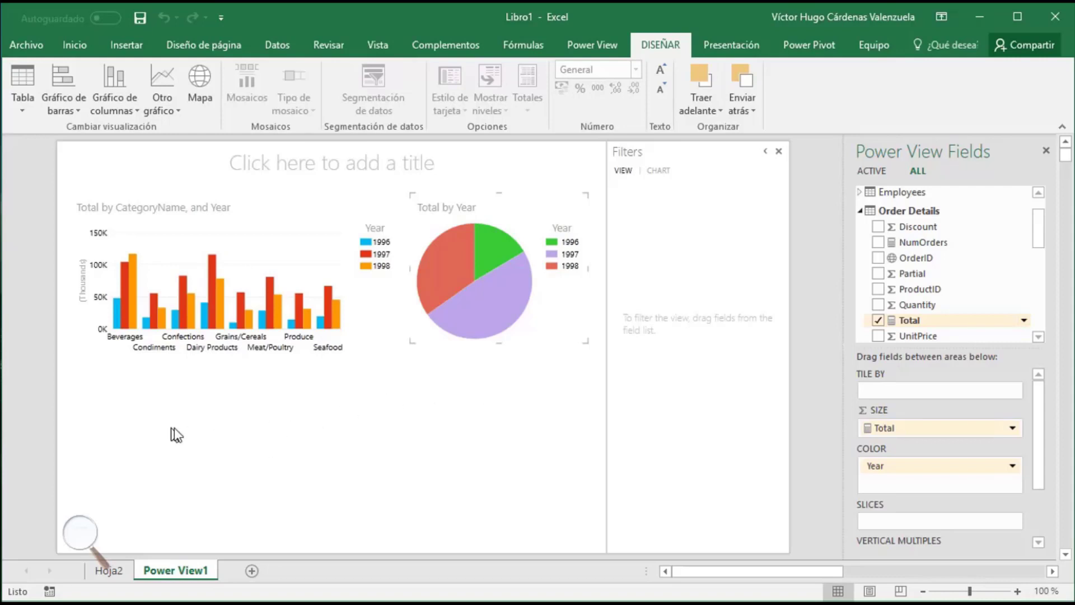
{"action": "left_click", "coordinate": [140, 430]}
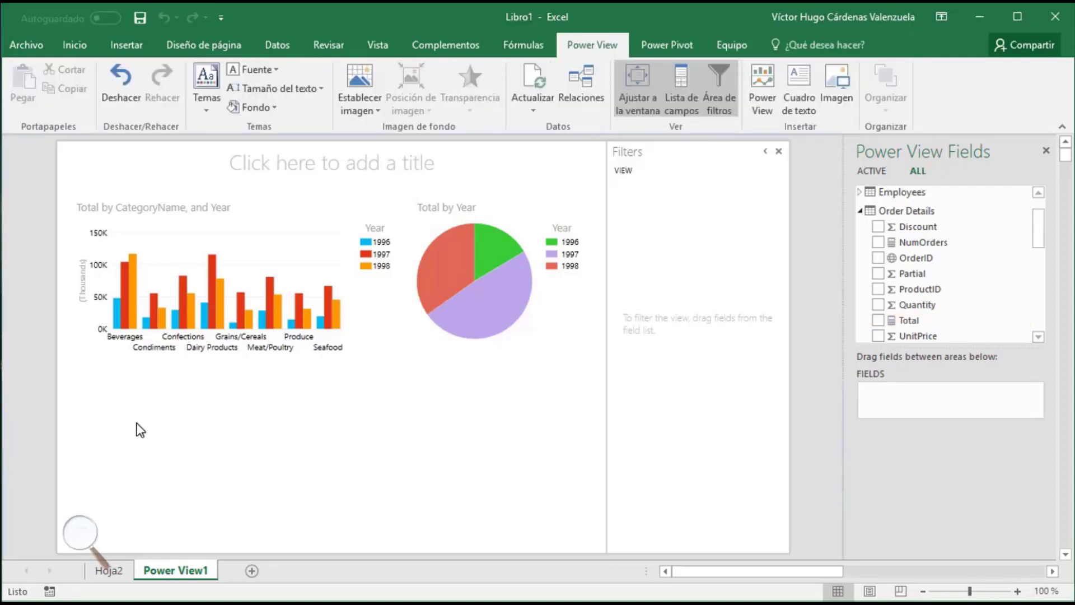
Start a new table of customer Country with the Order Details Total
{"action": "left_click", "coordinate": [861, 212]}
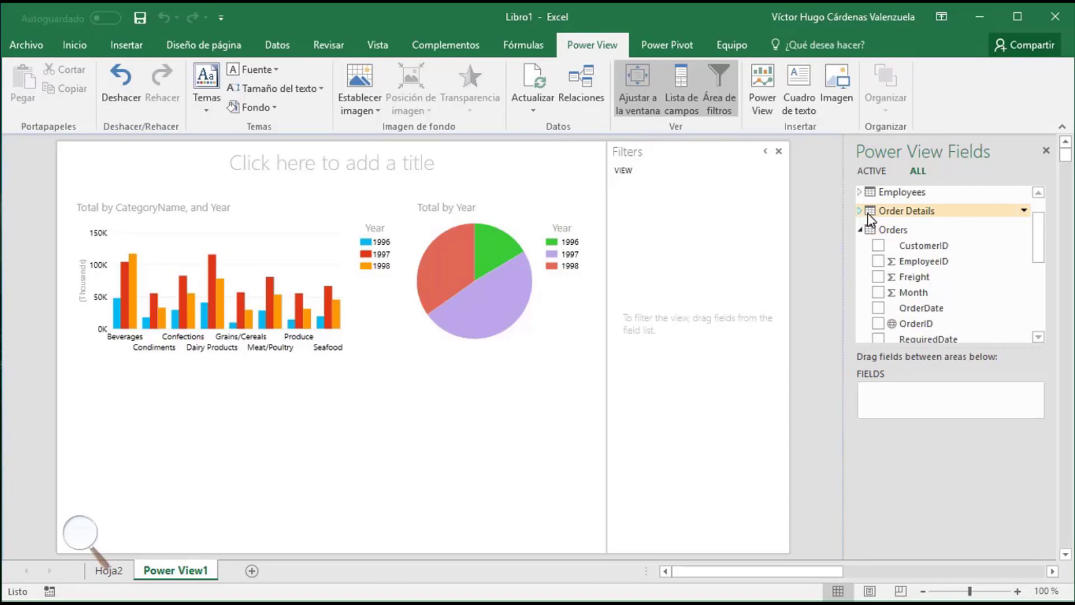
{"action": "left_click", "coordinate": [860, 230]}
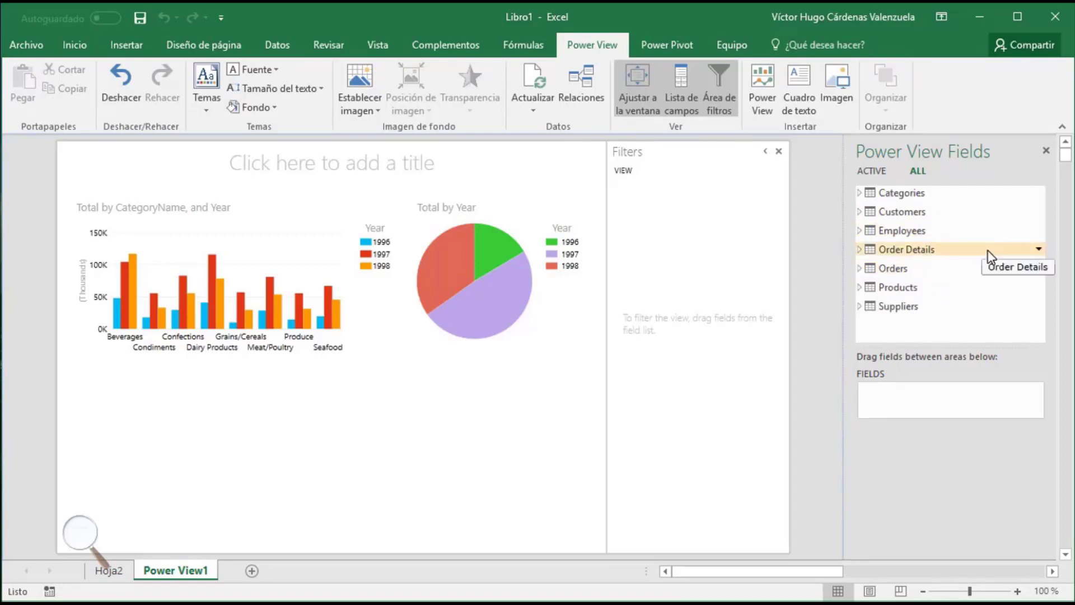
{"action": "left_click", "coordinate": [861, 212]}
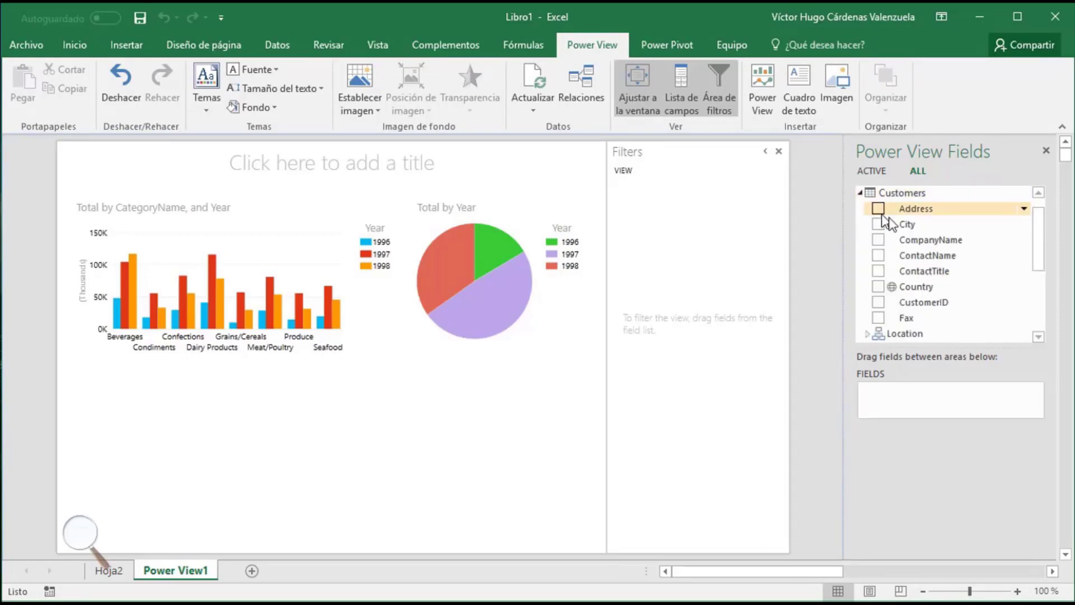
{"action": "left_click", "coordinate": [878, 287]}
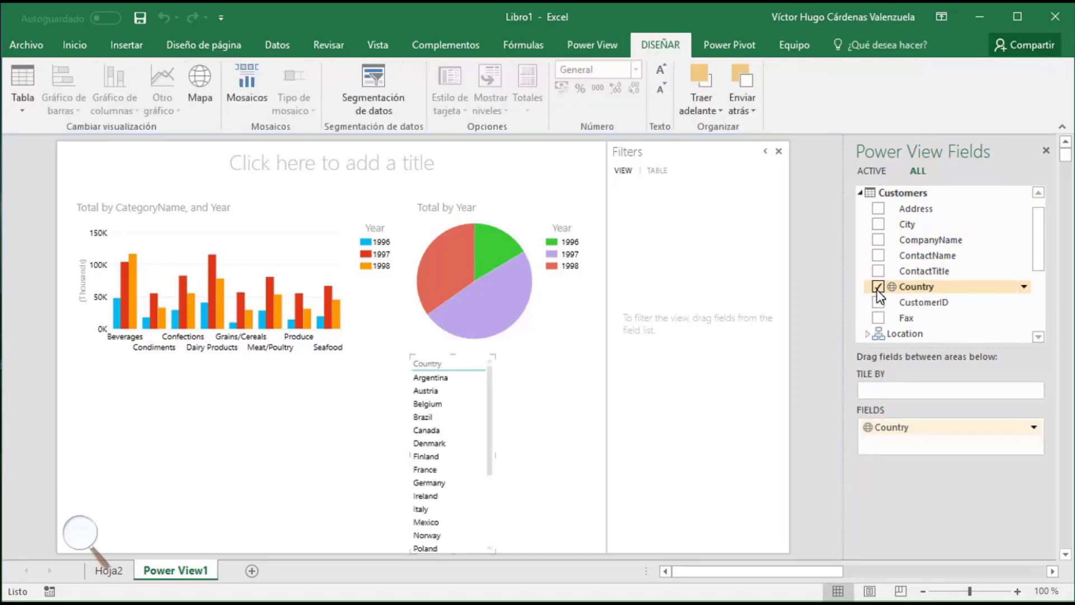
{"action": "left_click", "coordinate": [860, 193]}
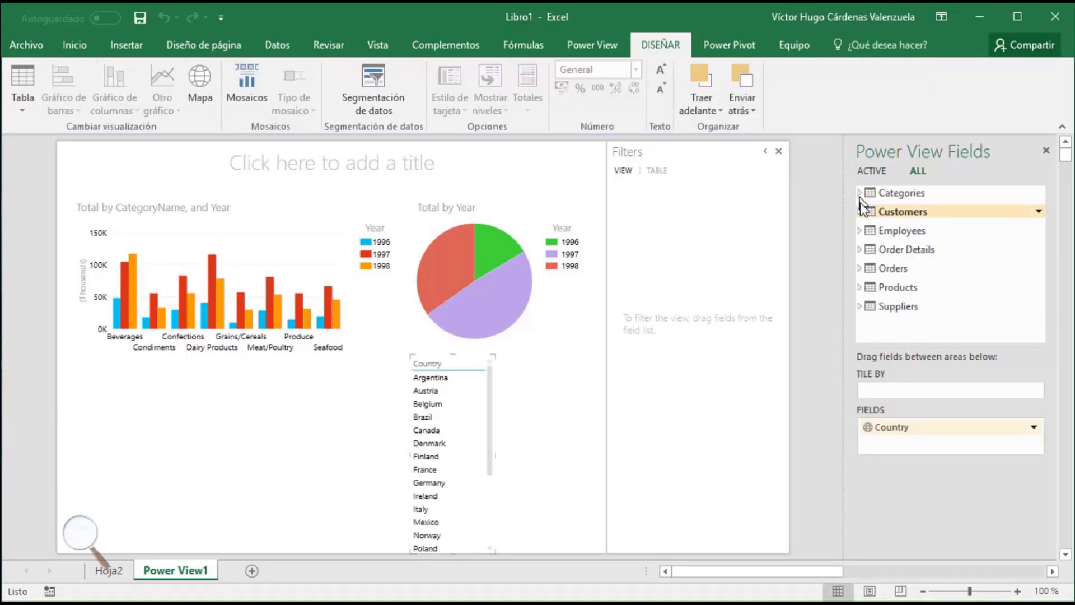
{"action": "left_click", "coordinate": [859, 250]}
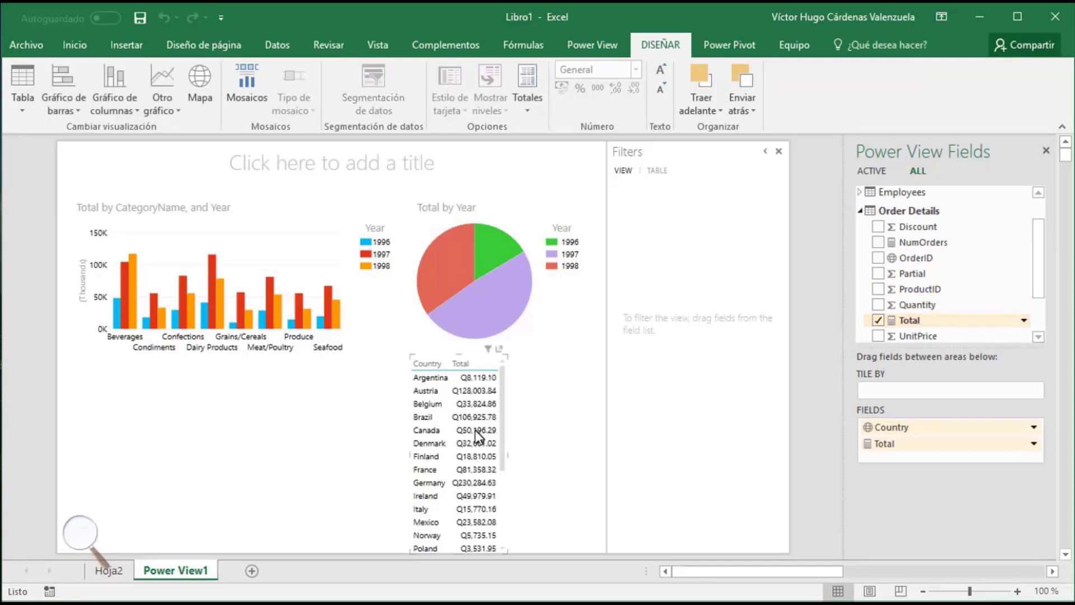
Turn it into a Total by Country map, widened and placed beneath the pie chart
{"action": "left_click", "coordinate": [207, 94]}
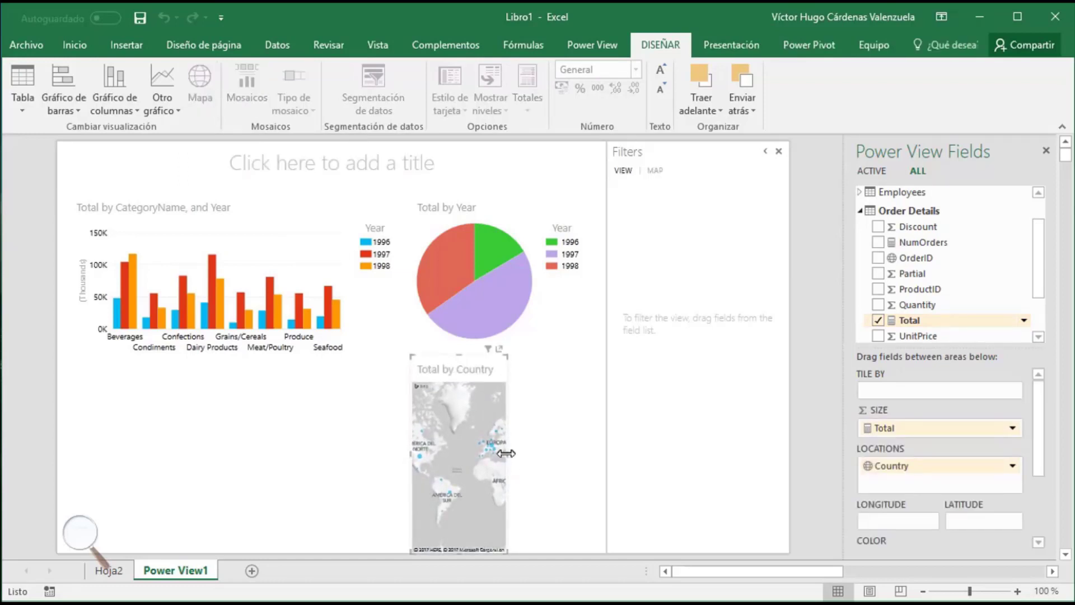
{"action": "left_click_drag", "start_coordinate": [508, 457], "coordinate": [591, 460]}
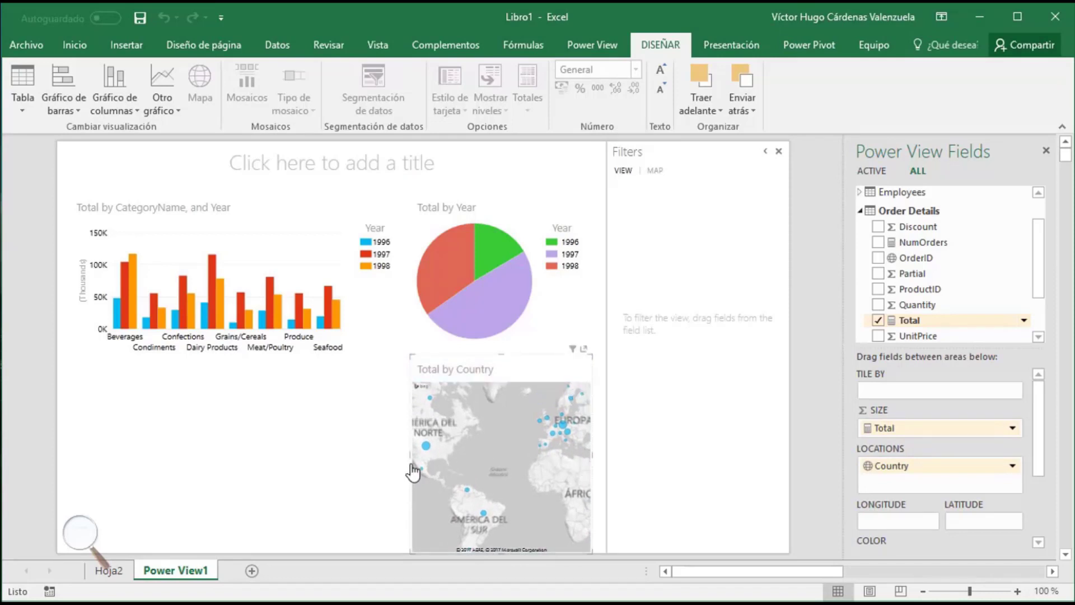
{"action": "left_click_drag", "start_coordinate": [411, 462], "coordinate": [346, 463]}
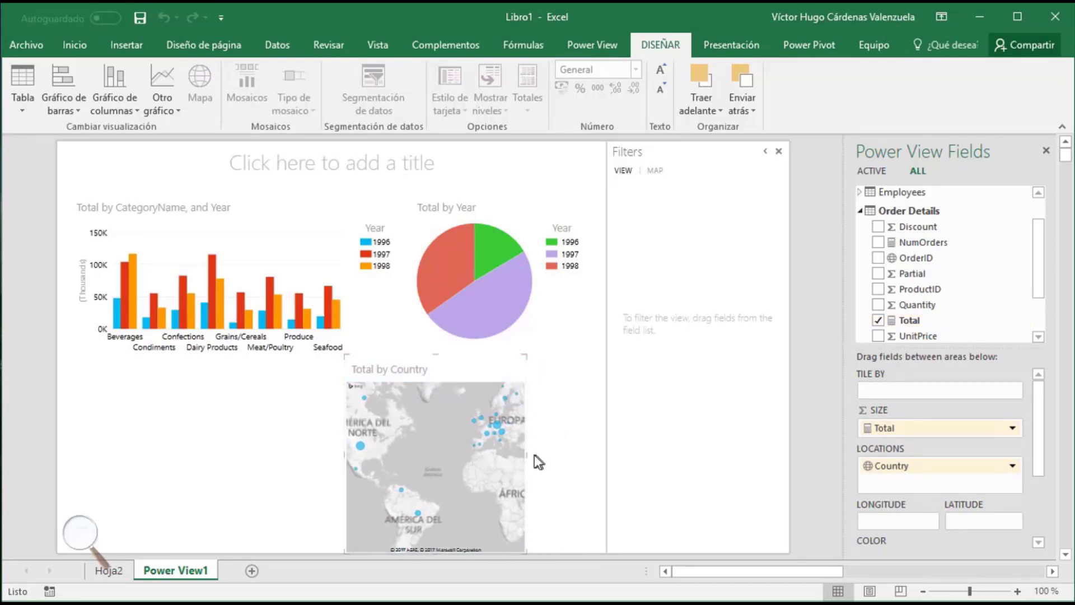
{"action": "left_click_drag", "start_coordinate": [530, 453], "coordinate": [597, 452]}
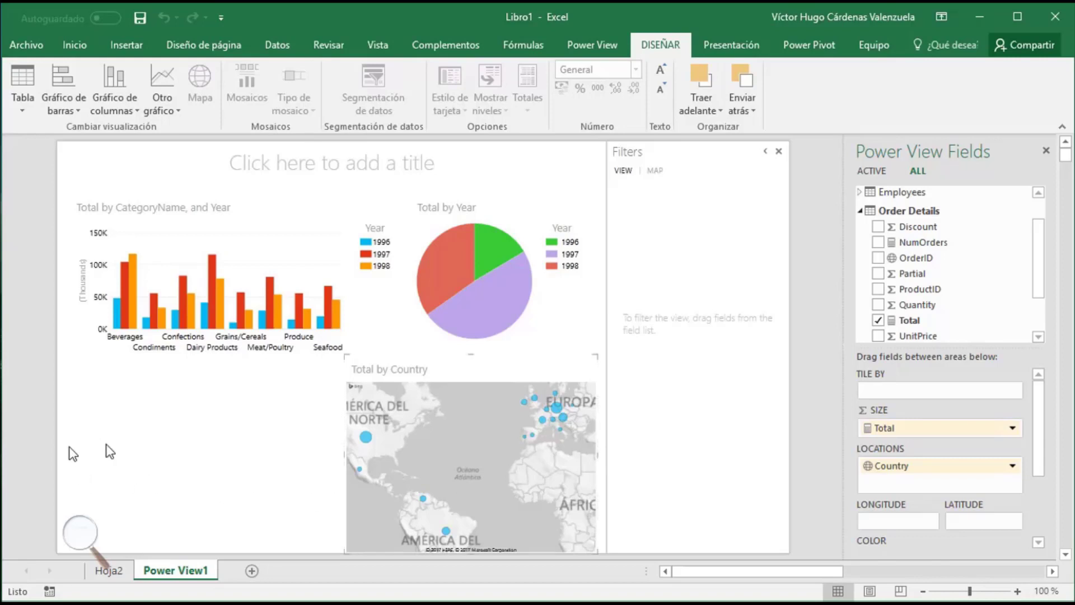
Start a new table listing the Employees LastName values
{"action": "left_click", "coordinate": [132, 449]}
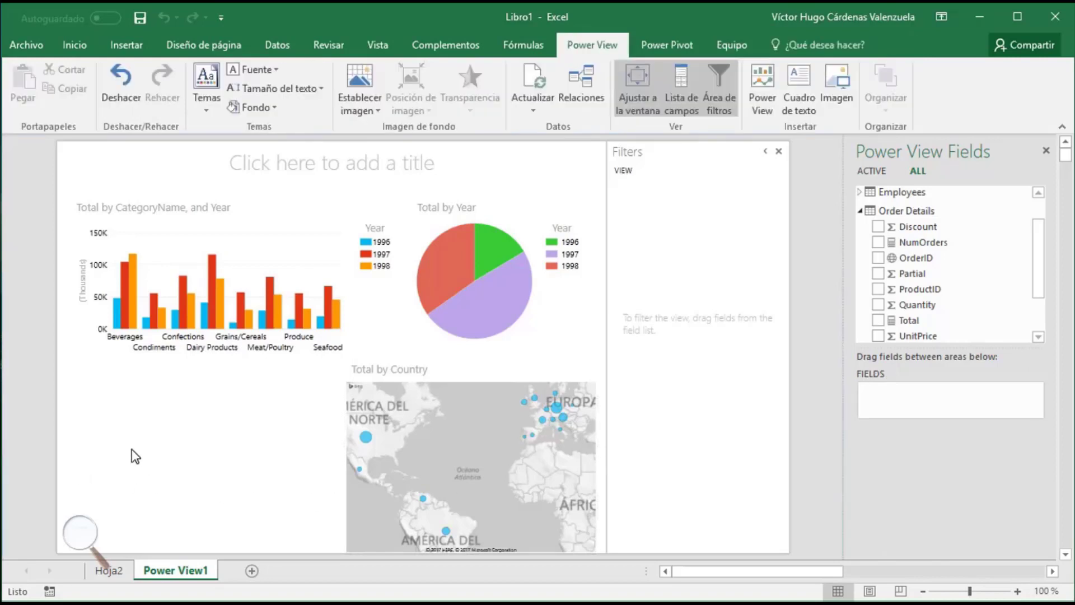
{"action": "left_click", "coordinate": [860, 211]}
{"action": "mouse_move", "coordinate": [902, 230]}
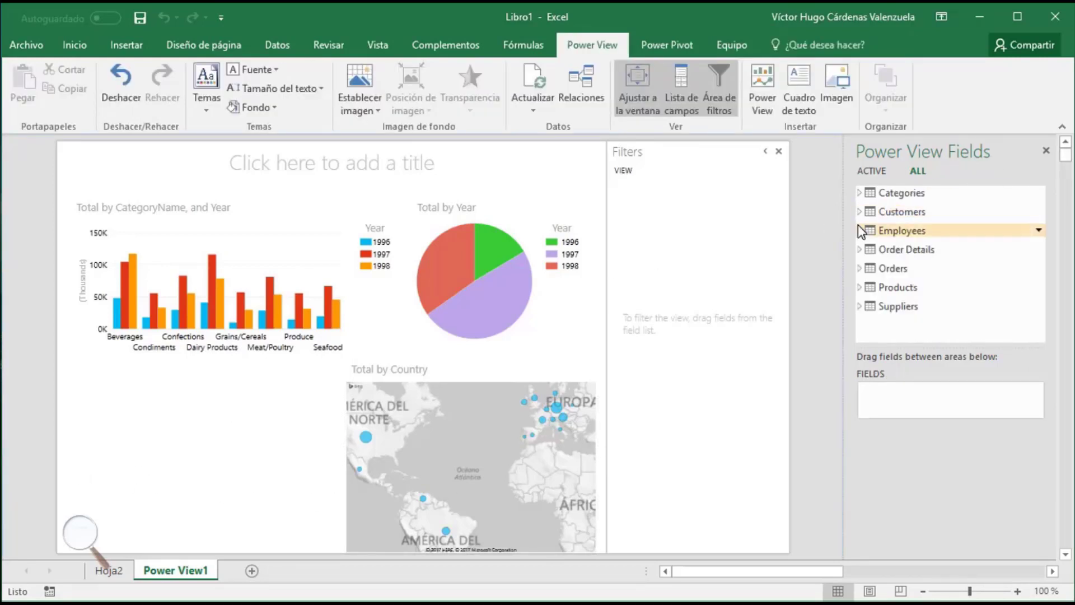
{"action": "left_click", "coordinate": [860, 230]}
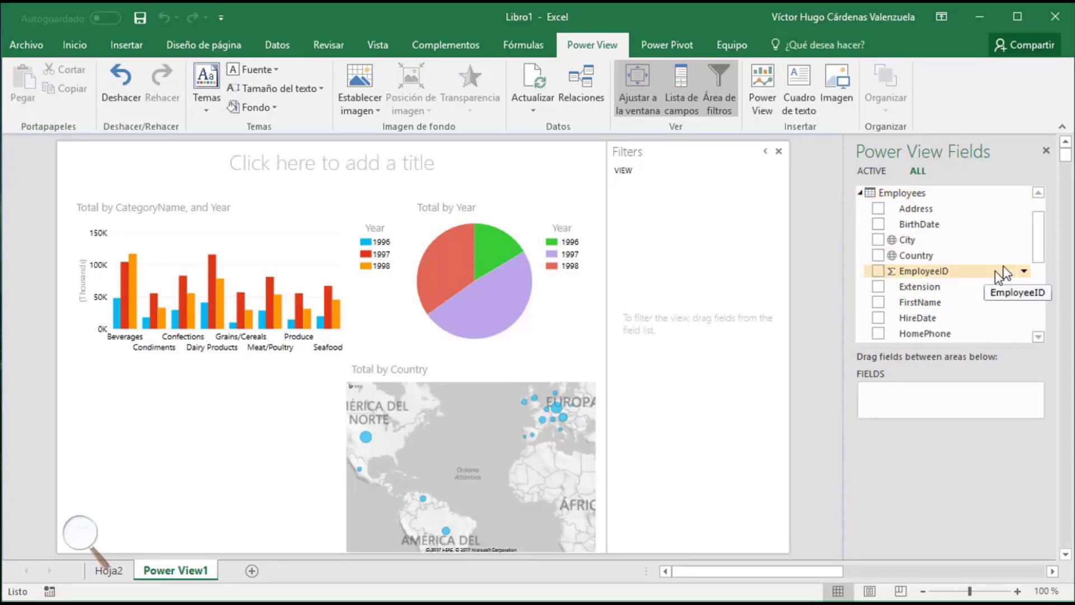
{"action": "left_click_drag", "start_coordinate": [1039, 254], "coordinate": [1046, 280]}
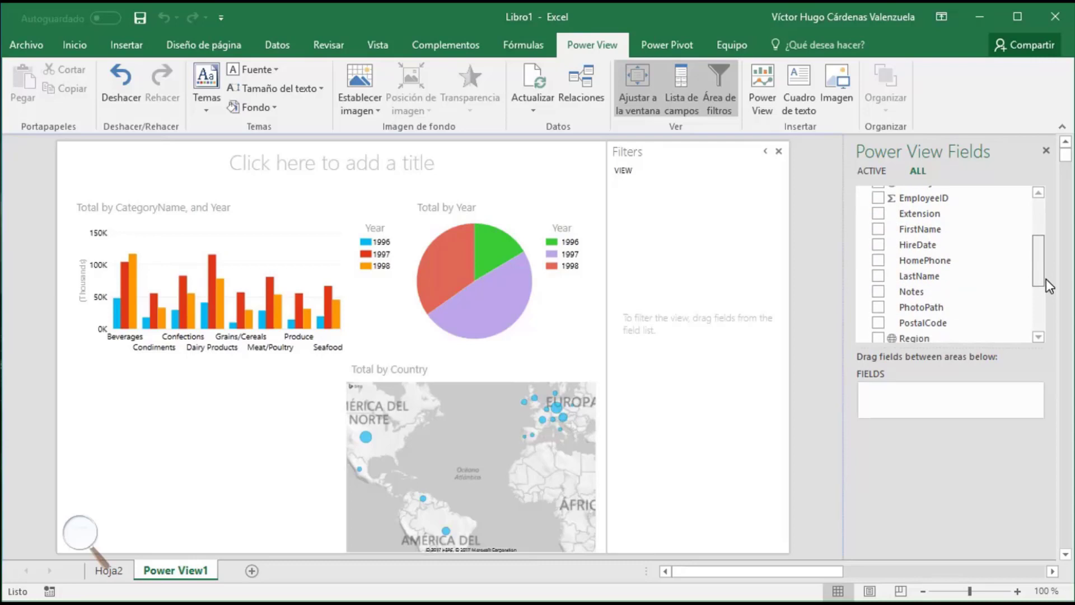
{"action": "left_click", "coordinate": [878, 275]}
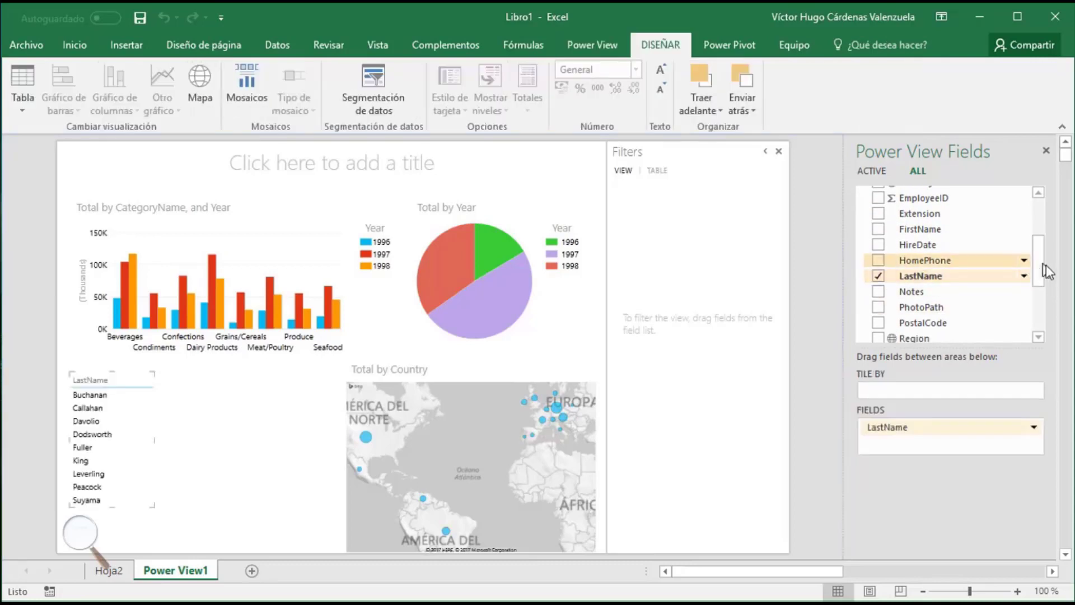
{"action": "left_click_drag", "start_coordinate": [1048, 272], "coordinate": [1032, 211]}
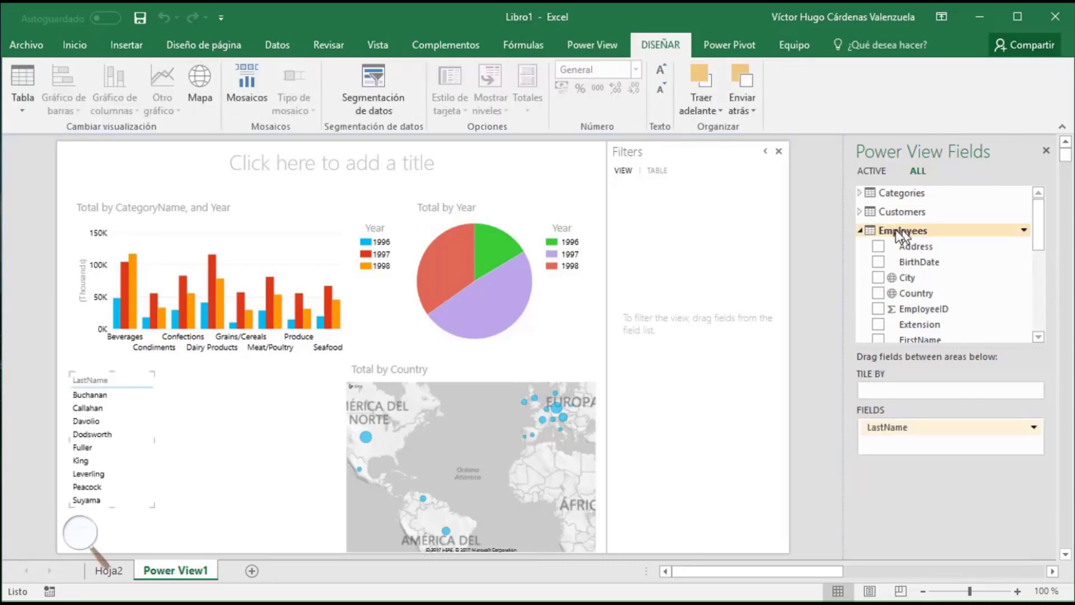
Add Order Details Total, make it a Barra agrupada chart, and enlarge it to show every employee
{"action": "left_click", "coordinate": [861, 231]}
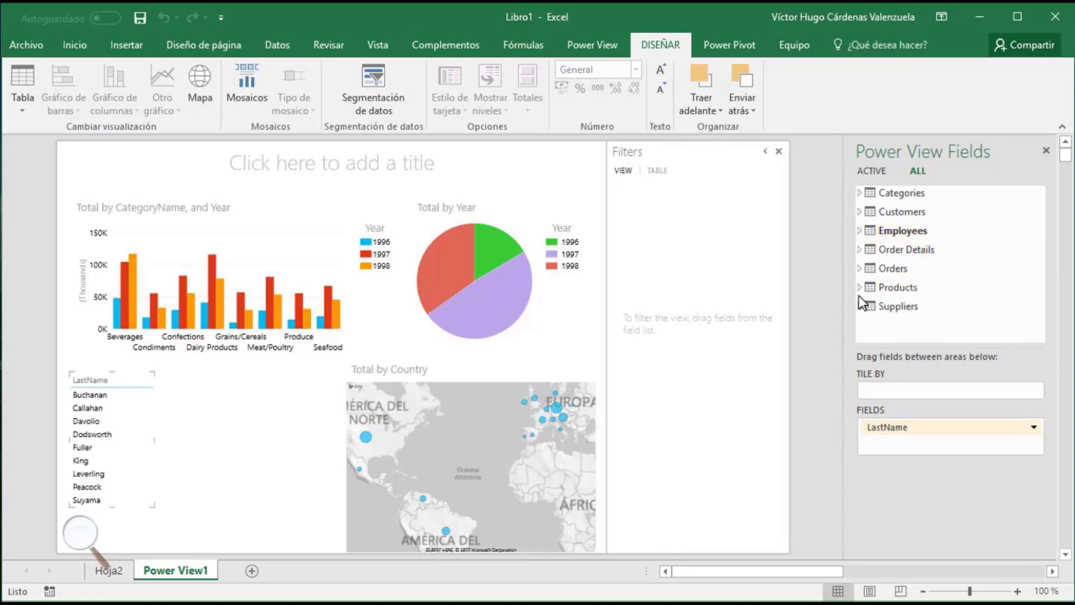
{"action": "left_click", "coordinate": [860, 250]}
{"action": "left_click", "coordinate": [878, 320]}
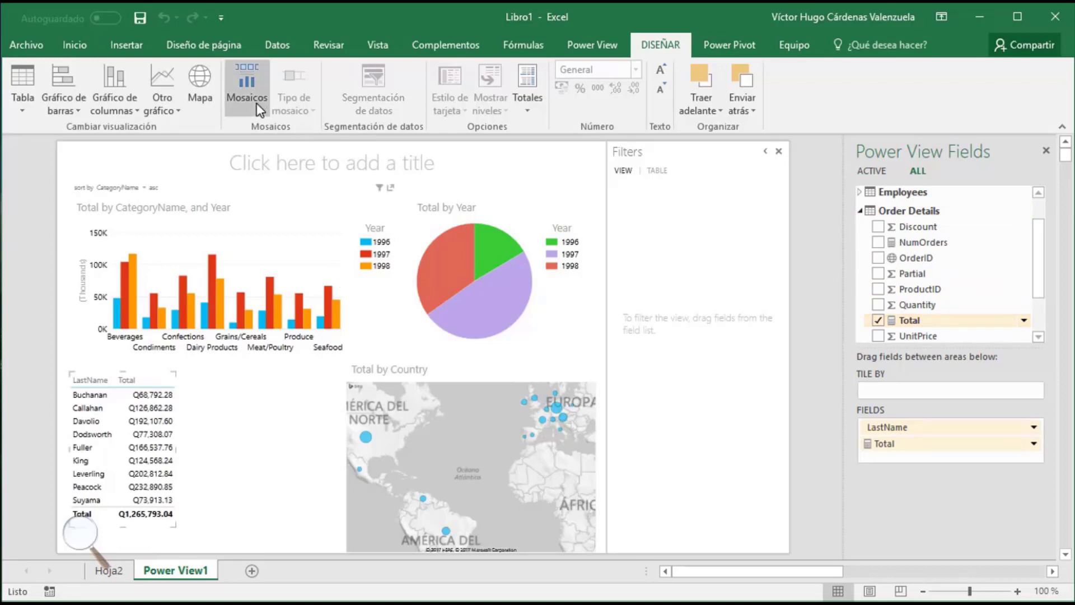
{"action": "left_click", "coordinate": [74, 106]}
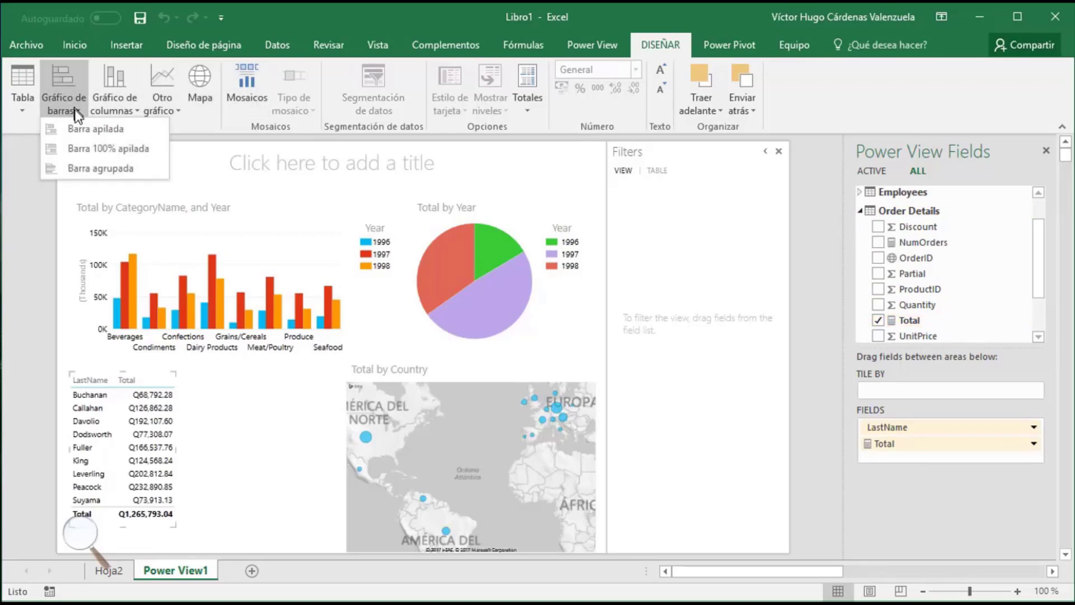
{"action": "left_click", "coordinate": [95, 169]}
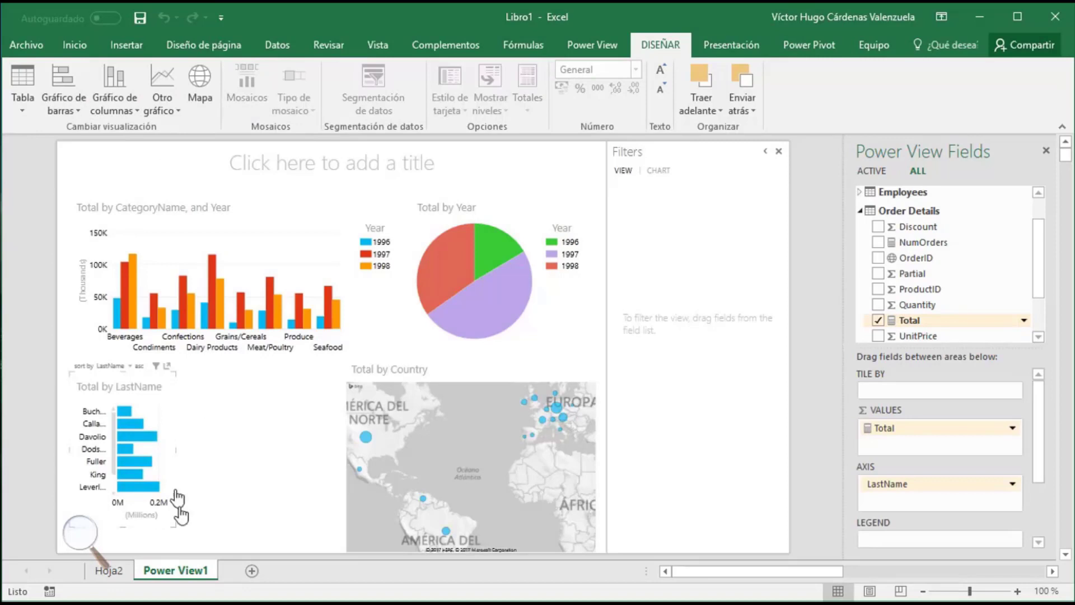
{"action": "left_click_drag", "start_coordinate": [177, 529], "coordinate": [333, 548]}
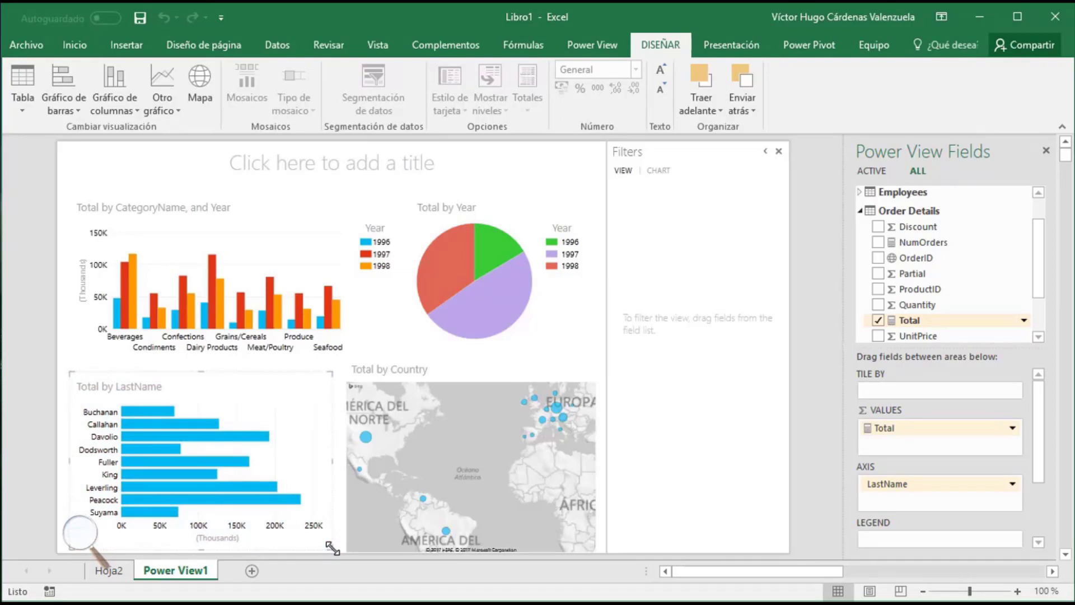
{"action": "mouse_move", "coordinate": [212, 277]}
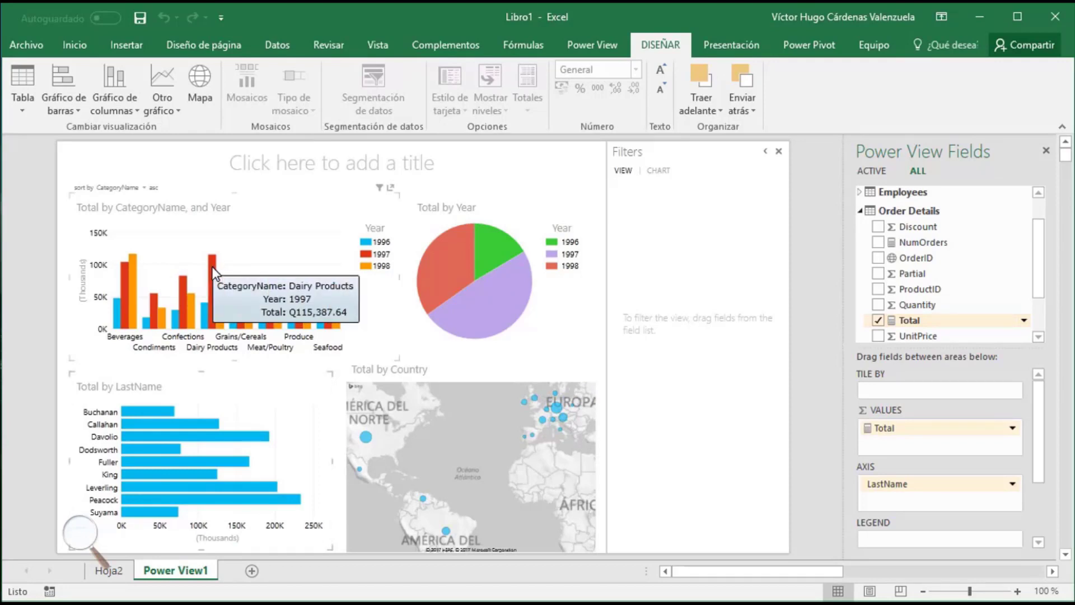
{"action": "left_click", "coordinate": [212, 269]}
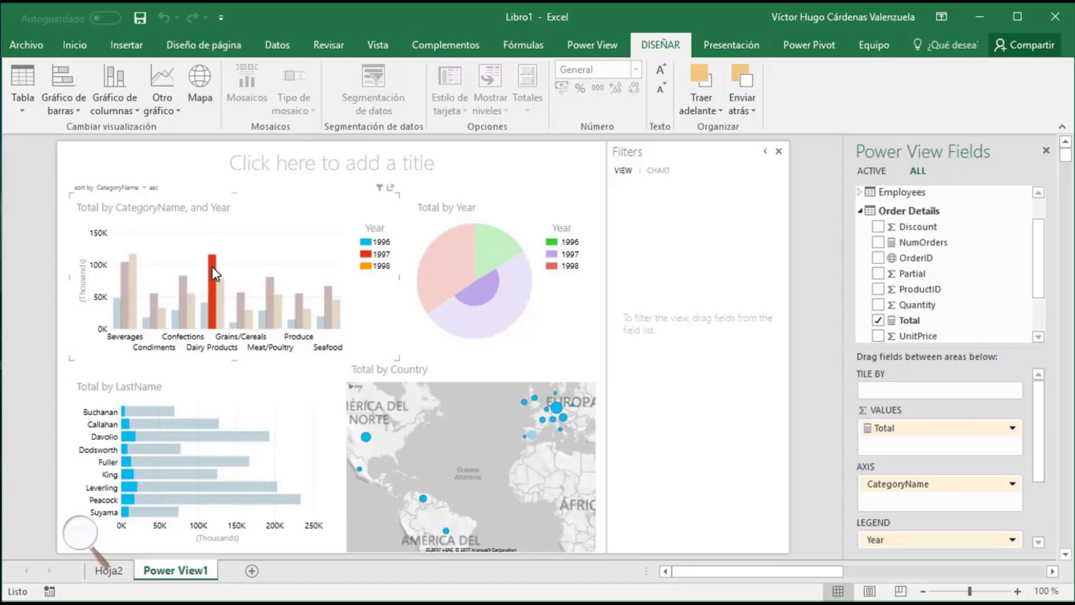
{"action": "left_click", "coordinate": [183, 293]}
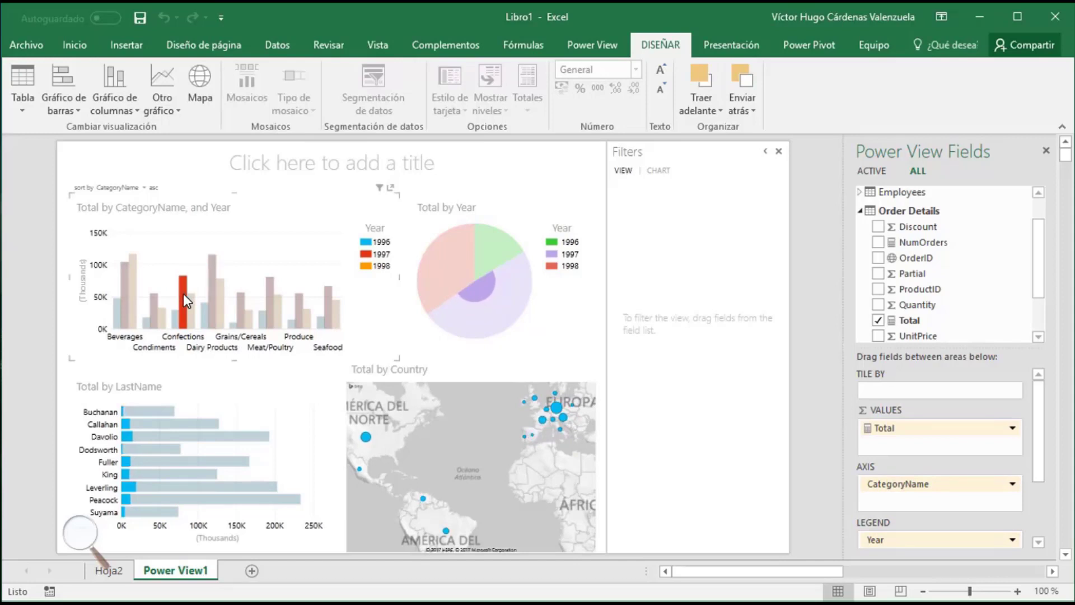
{"action": "left_click", "coordinate": [191, 308]}
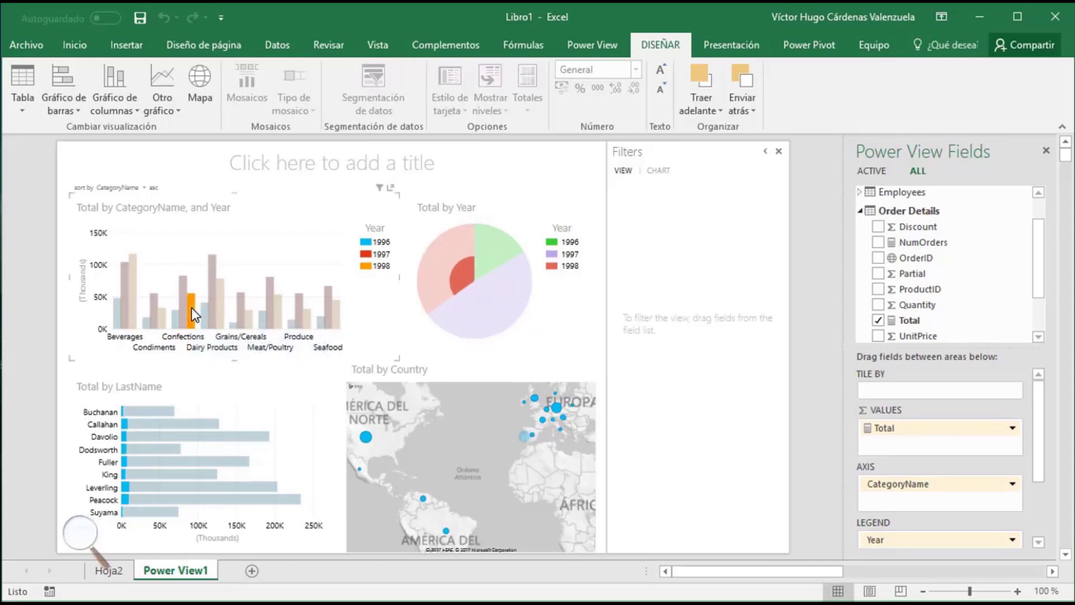
{"action": "left_click", "coordinate": [177, 315]}
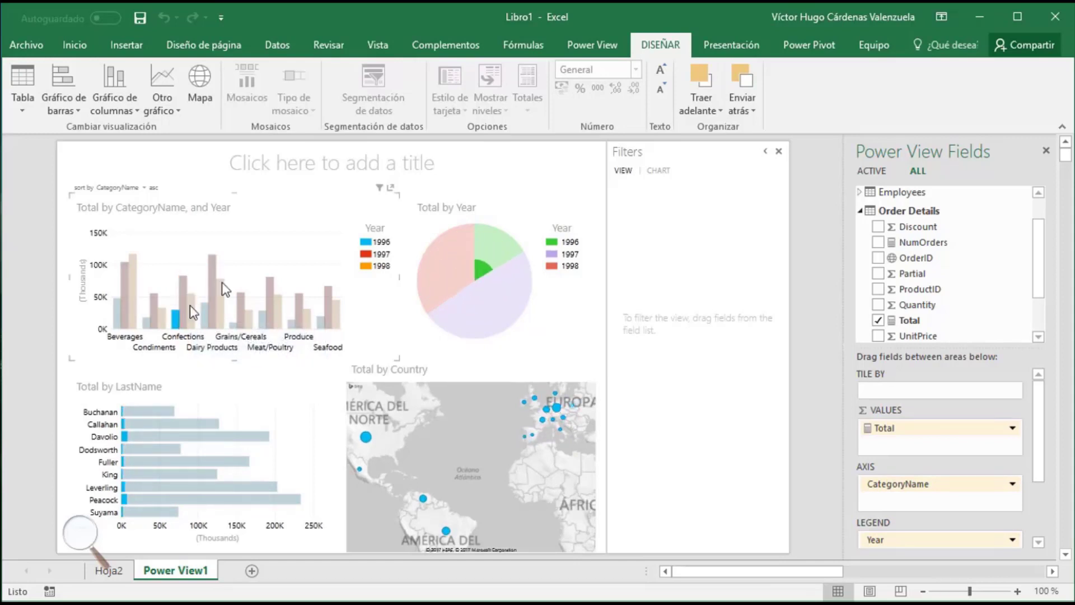
{"action": "left_click", "coordinate": [287, 249]}
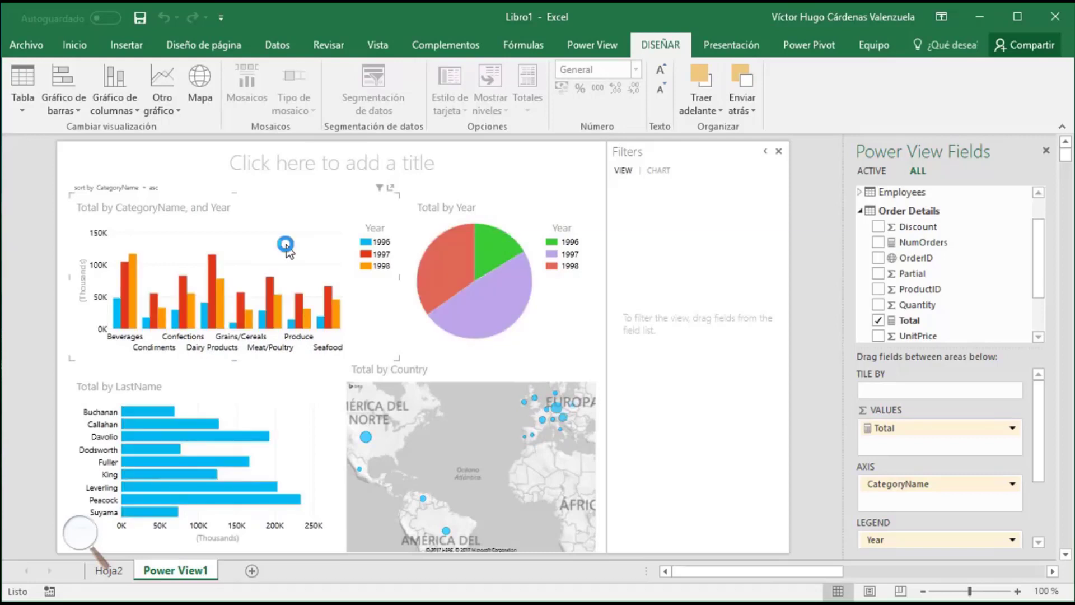
Add Customers CompanyName to the view-level Filters pane
{"action": "left_click_drag", "start_coordinate": [1040, 249], "coordinate": [1023, 219]}
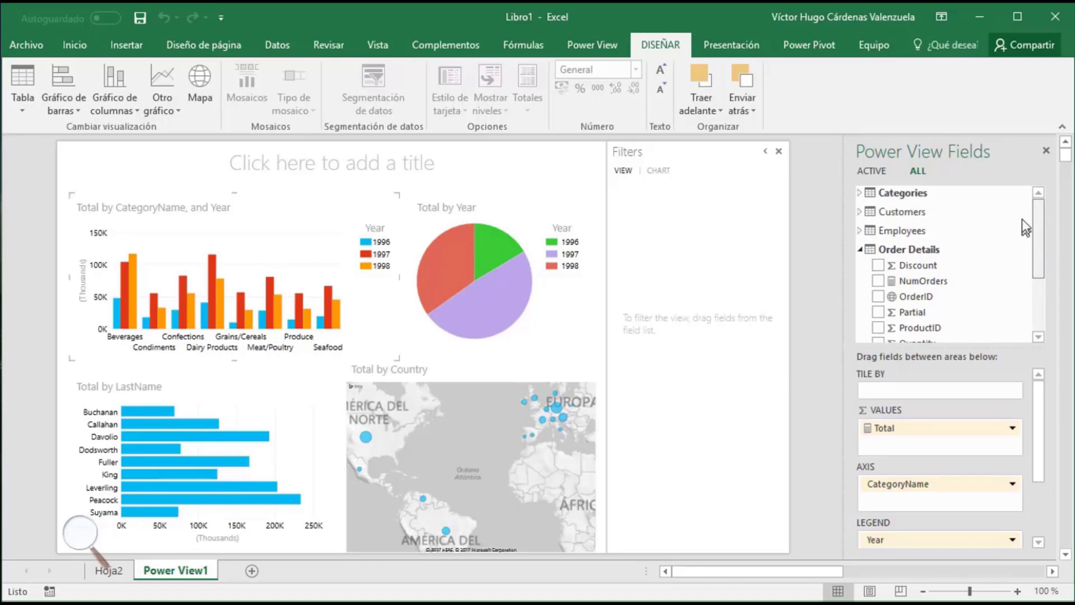
{"action": "left_click", "coordinate": [862, 250]}
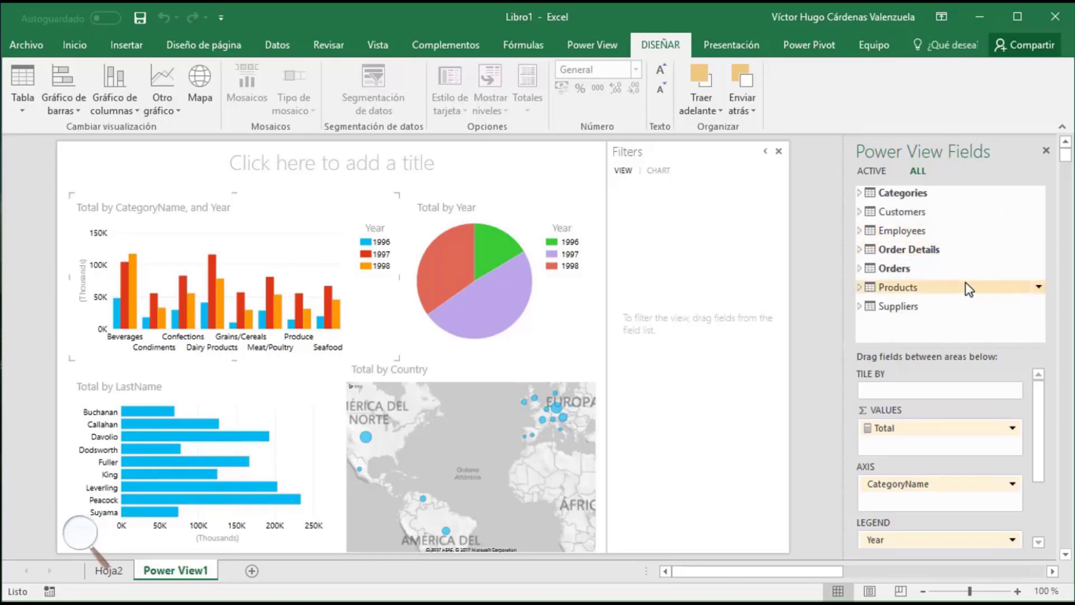
{"action": "left_click", "coordinate": [861, 212]}
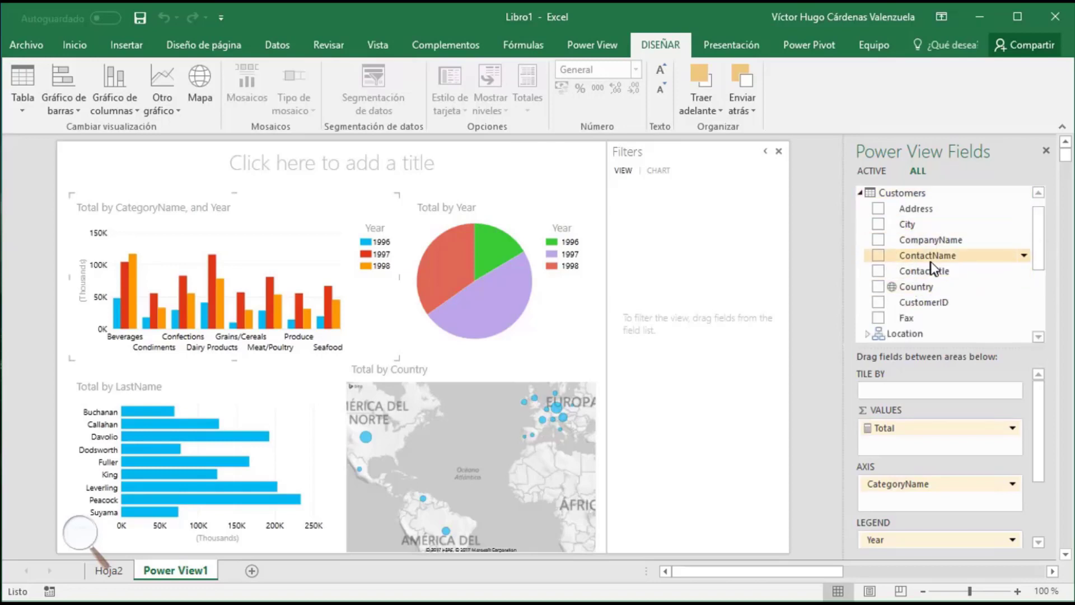
{"action": "mouse_move", "coordinate": [918, 241]}
{"action": "left_mouse_down"}
{"action": "mouse_move", "coordinate": [663, 198]}
{"action": "mouse_move", "coordinate": [676, 198]}
{"action": "left_mouse_up"}
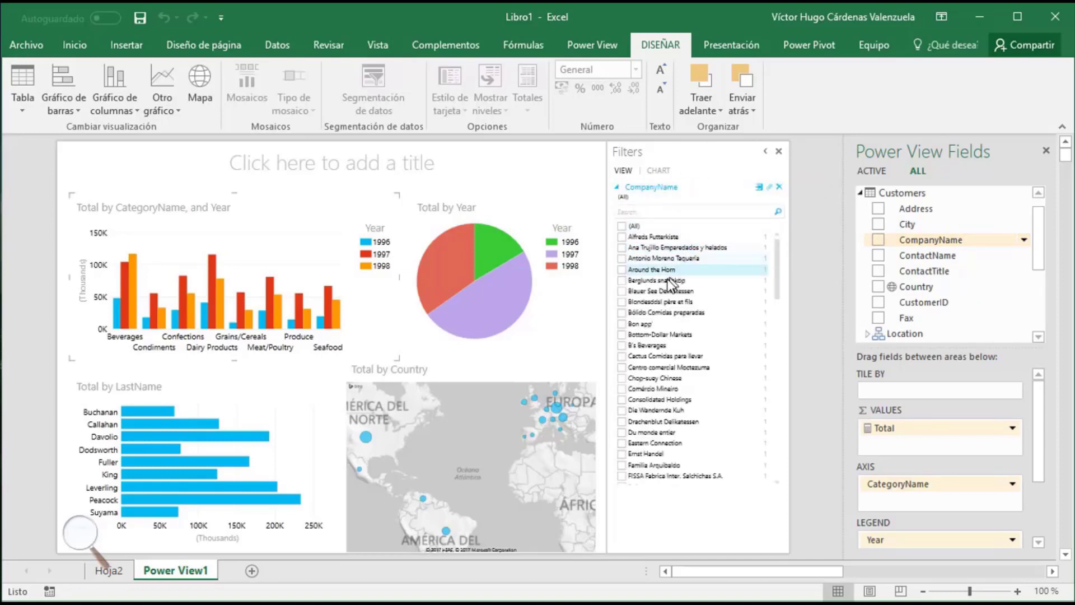
Set the CompanyName filter so only Bon app' is selected
{"action": "left_click", "coordinate": [621, 270]}
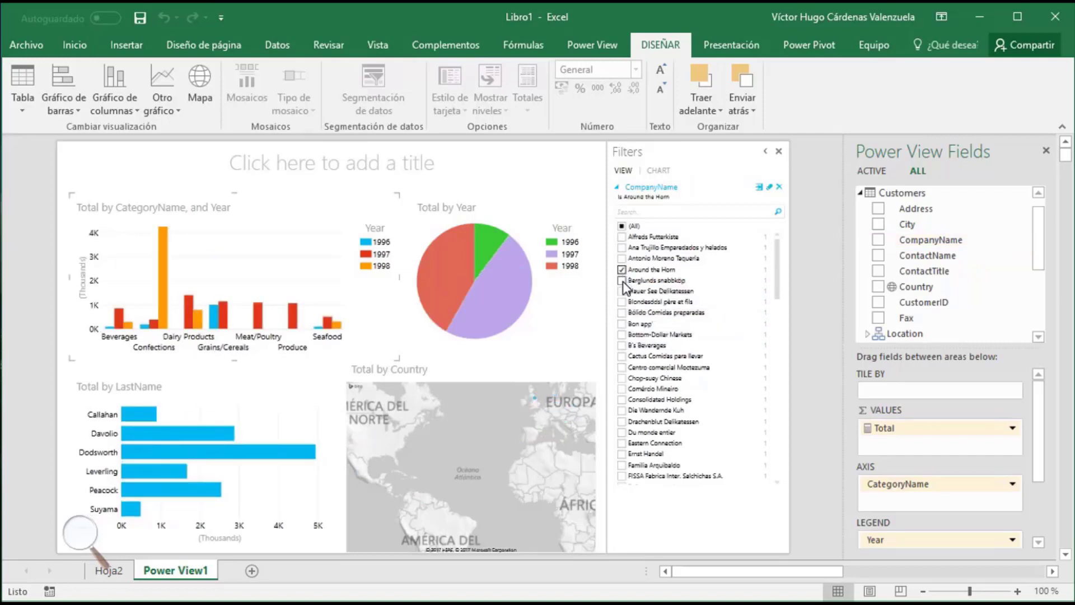
{"action": "left_click", "coordinate": [622, 270]}
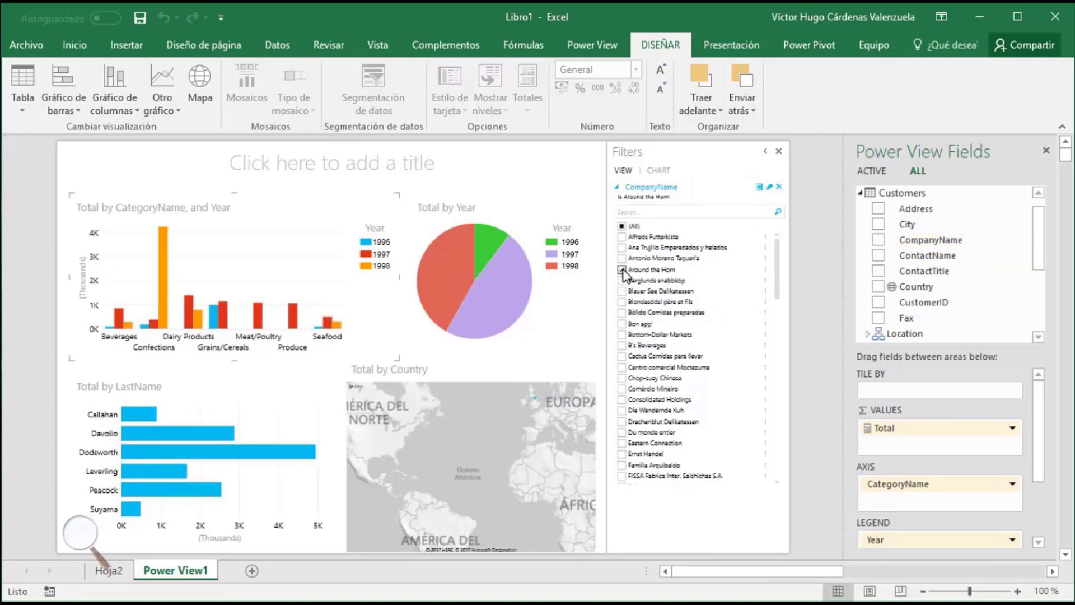
{"action": "left_click", "coordinate": [622, 356]}
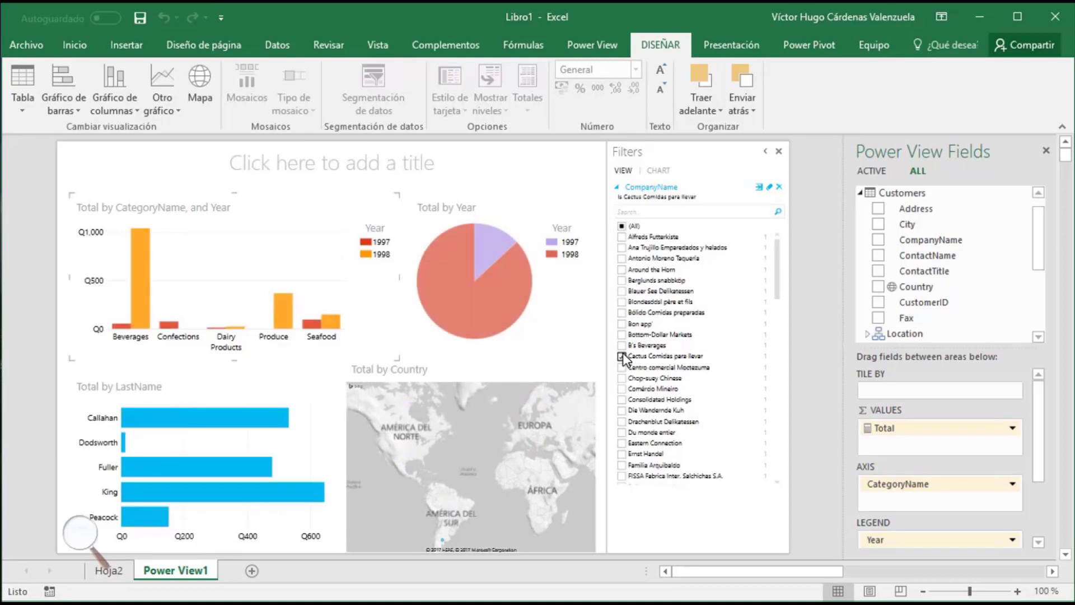
{"action": "left_click", "coordinate": [622, 400]}
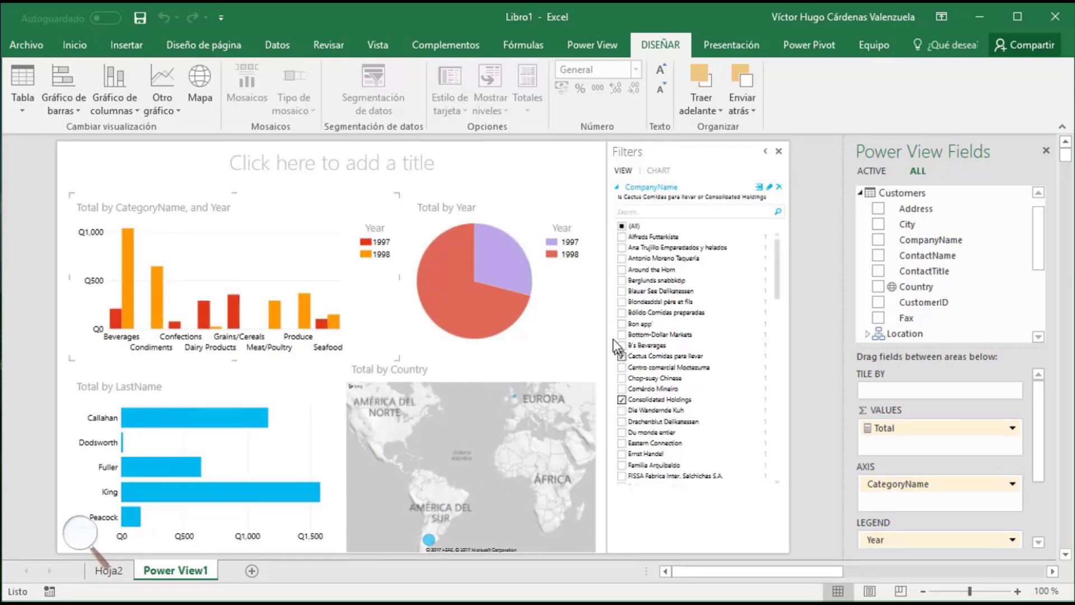
{"action": "left_click", "coordinate": [621, 356]}
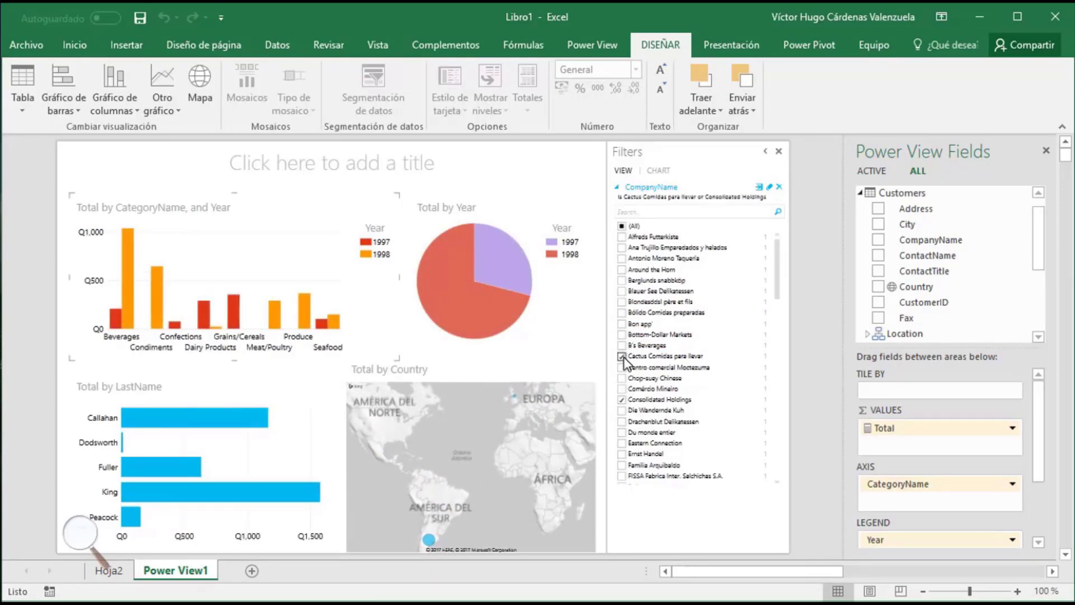
{"action": "left_click", "coordinate": [621, 324]}
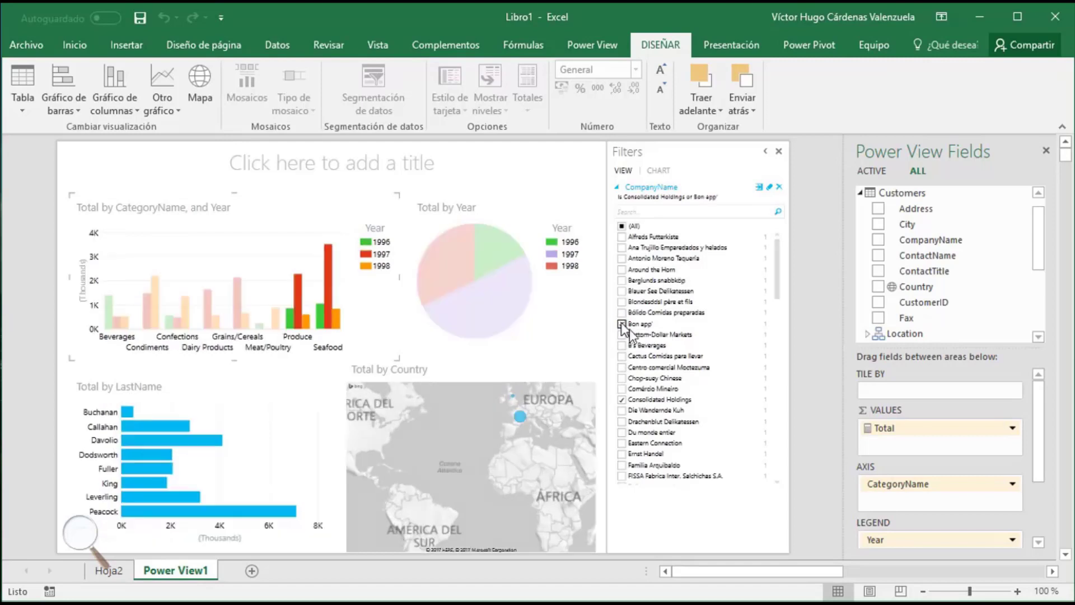
{"action": "left_click", "coordinate": [623, 400]}
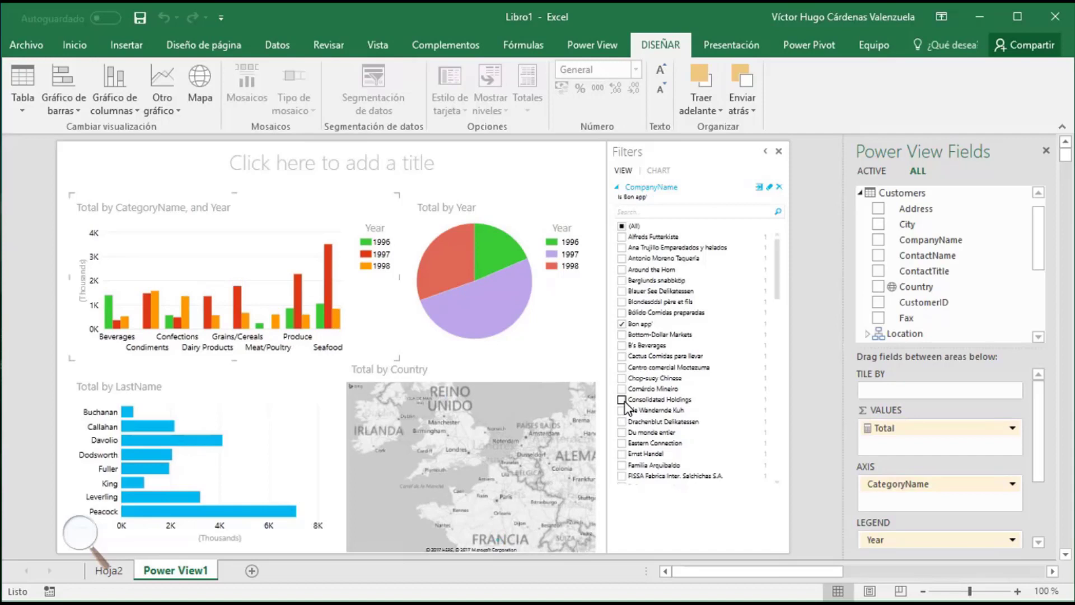